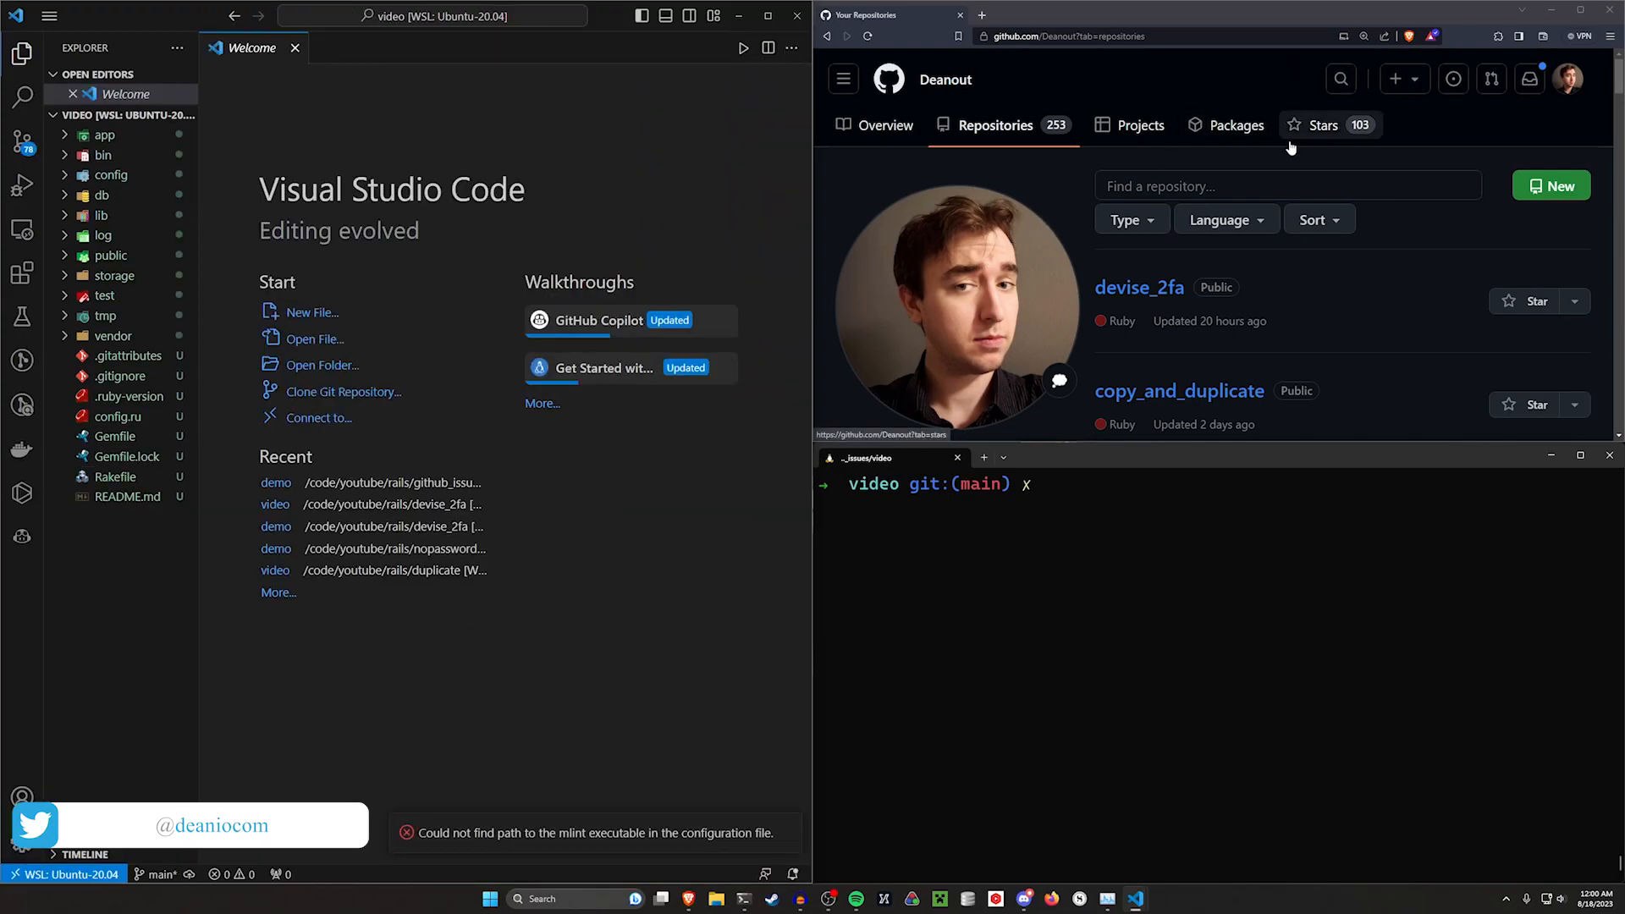
Open GitHub's new-repository page by going to github.new and maximize the browser window
left_click_drag(1147, 35, 1022, 37)
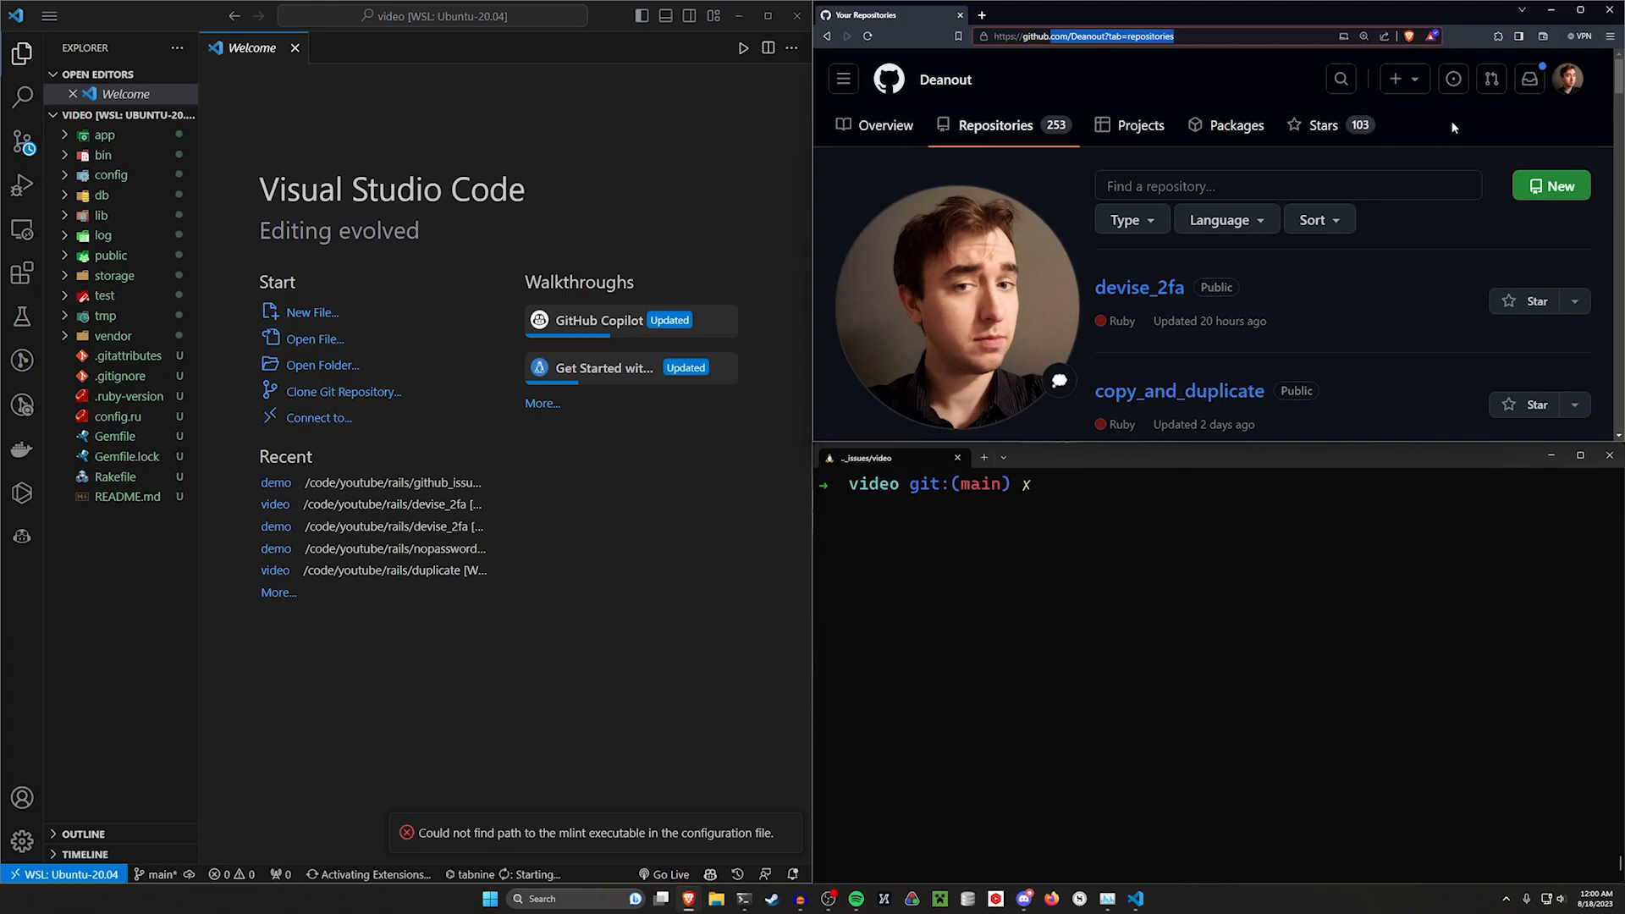
type("new")
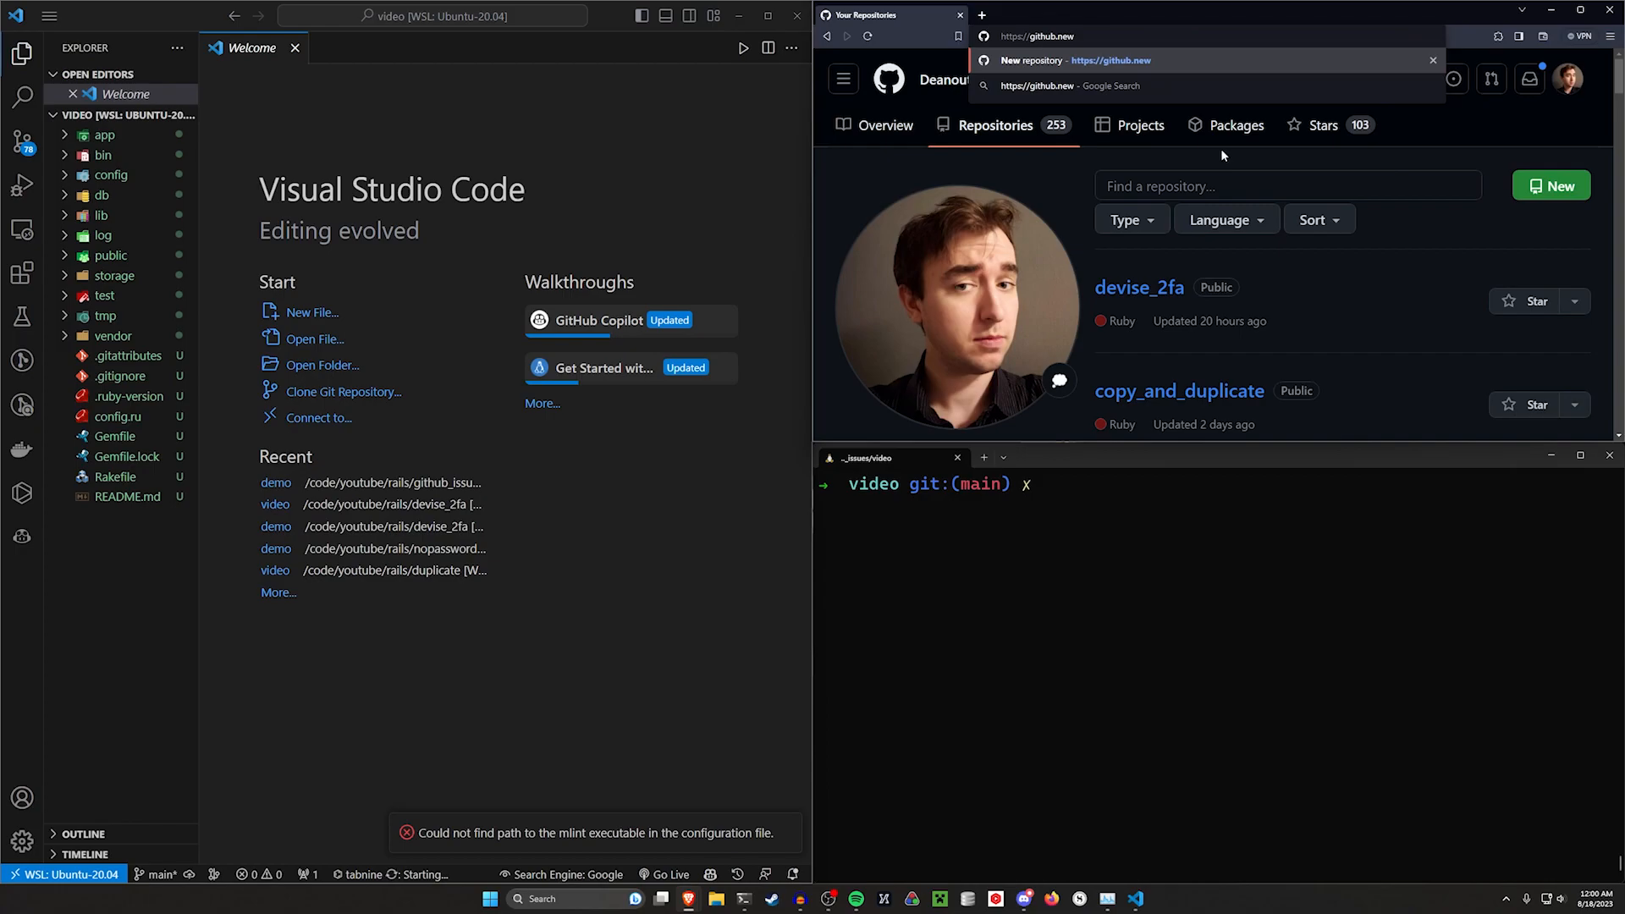
key("Return")
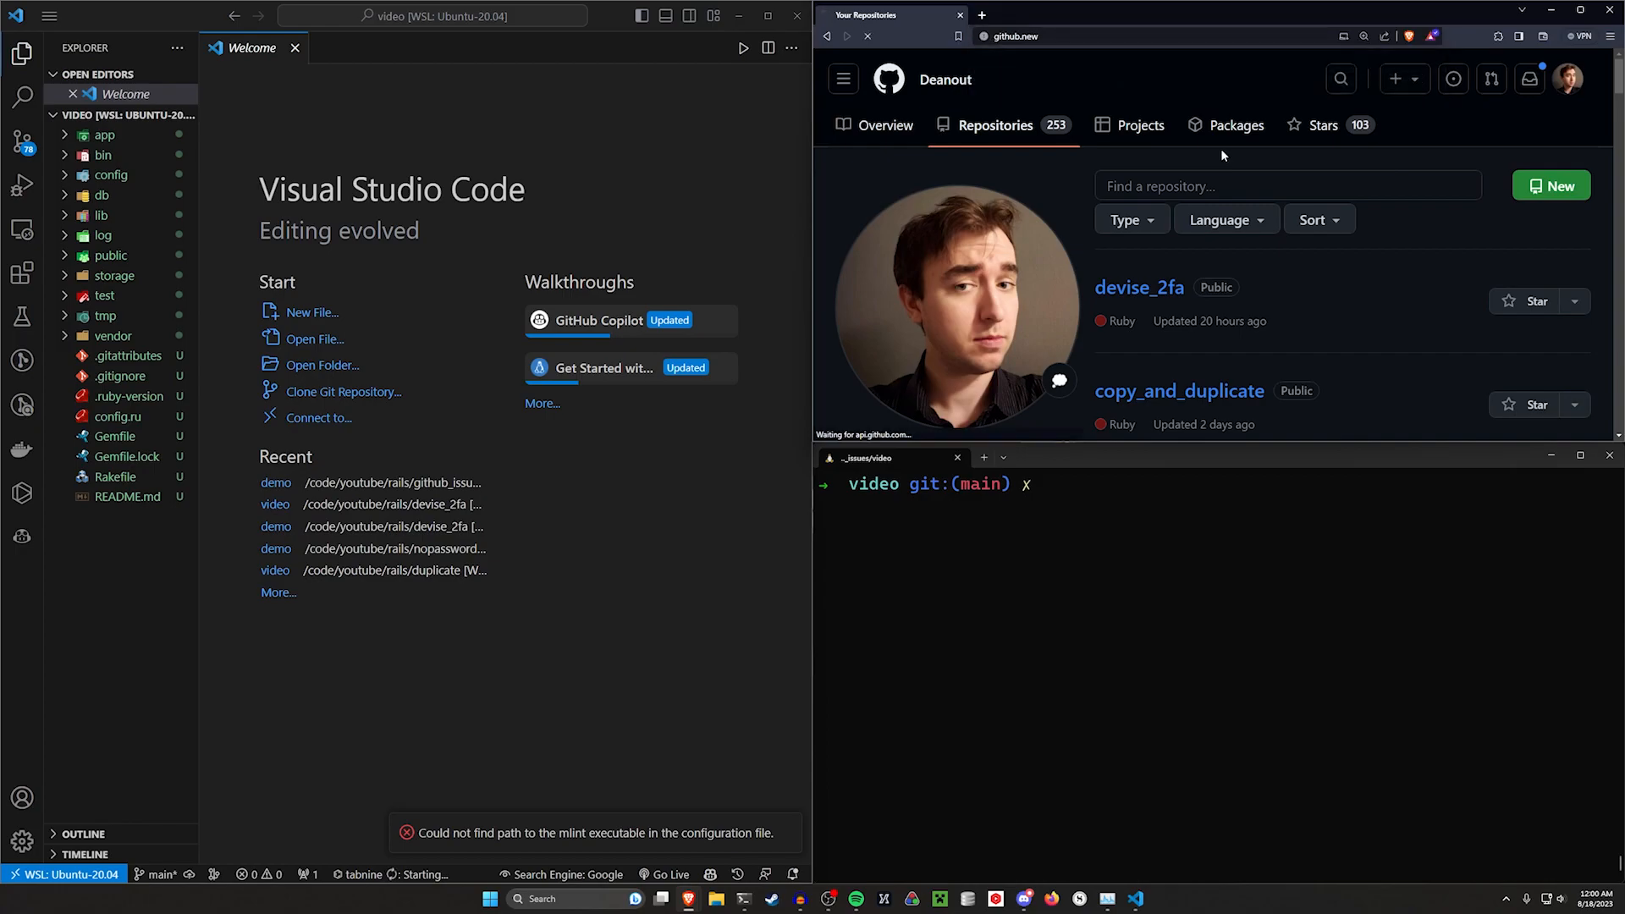
double_click(1220, 24)
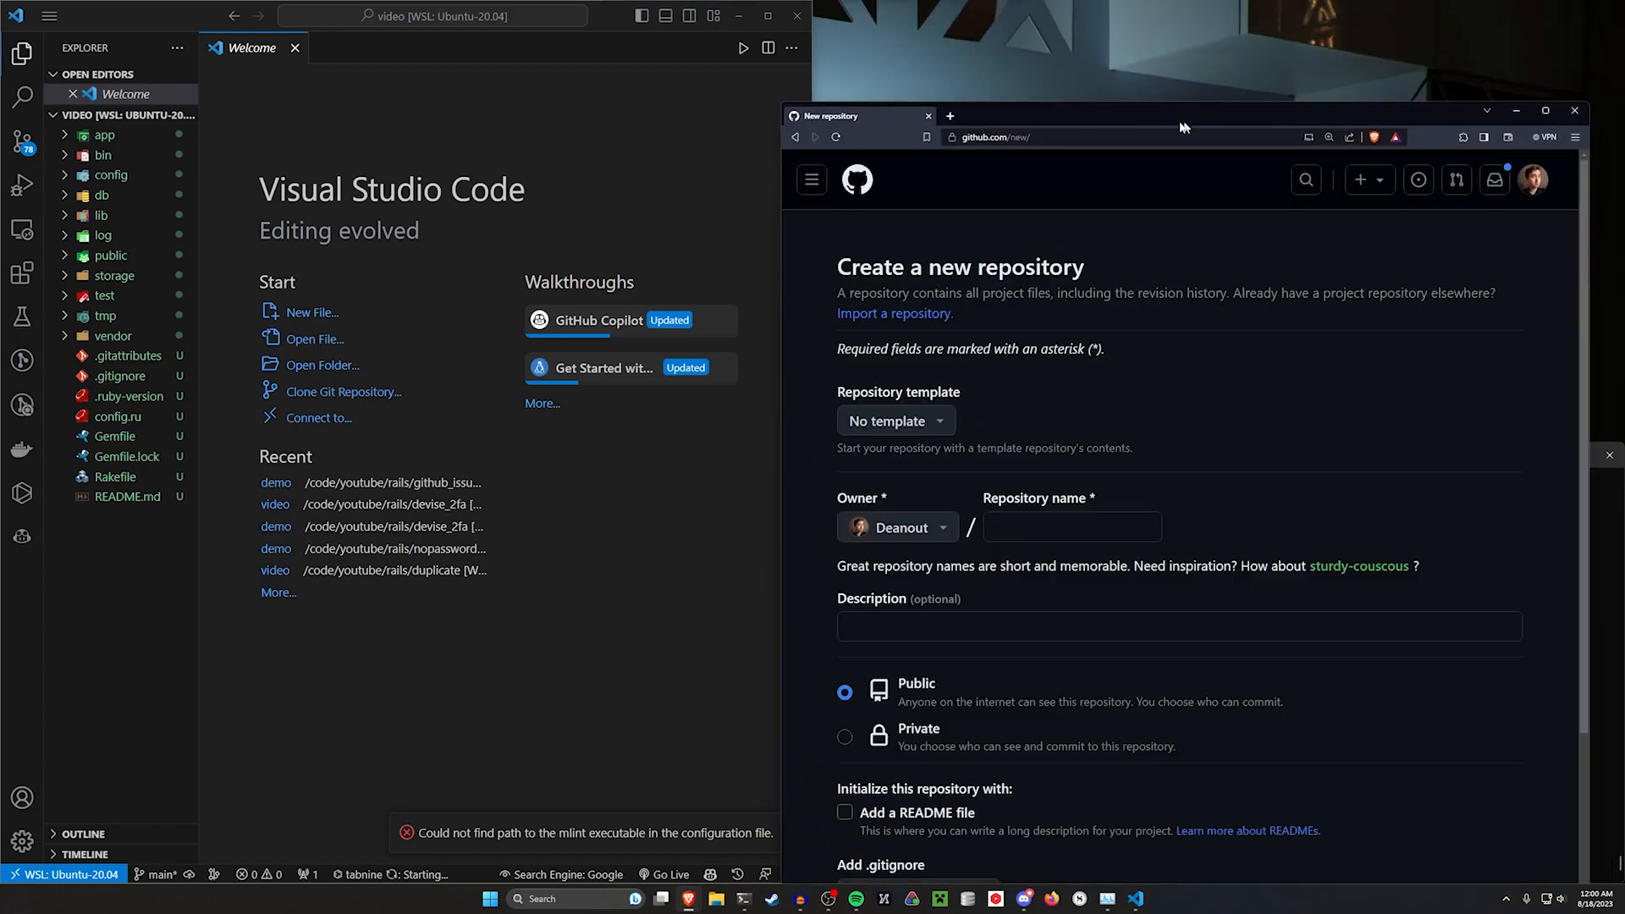
Create a public repository named github_issues
left_click(688, 409)
type("github")
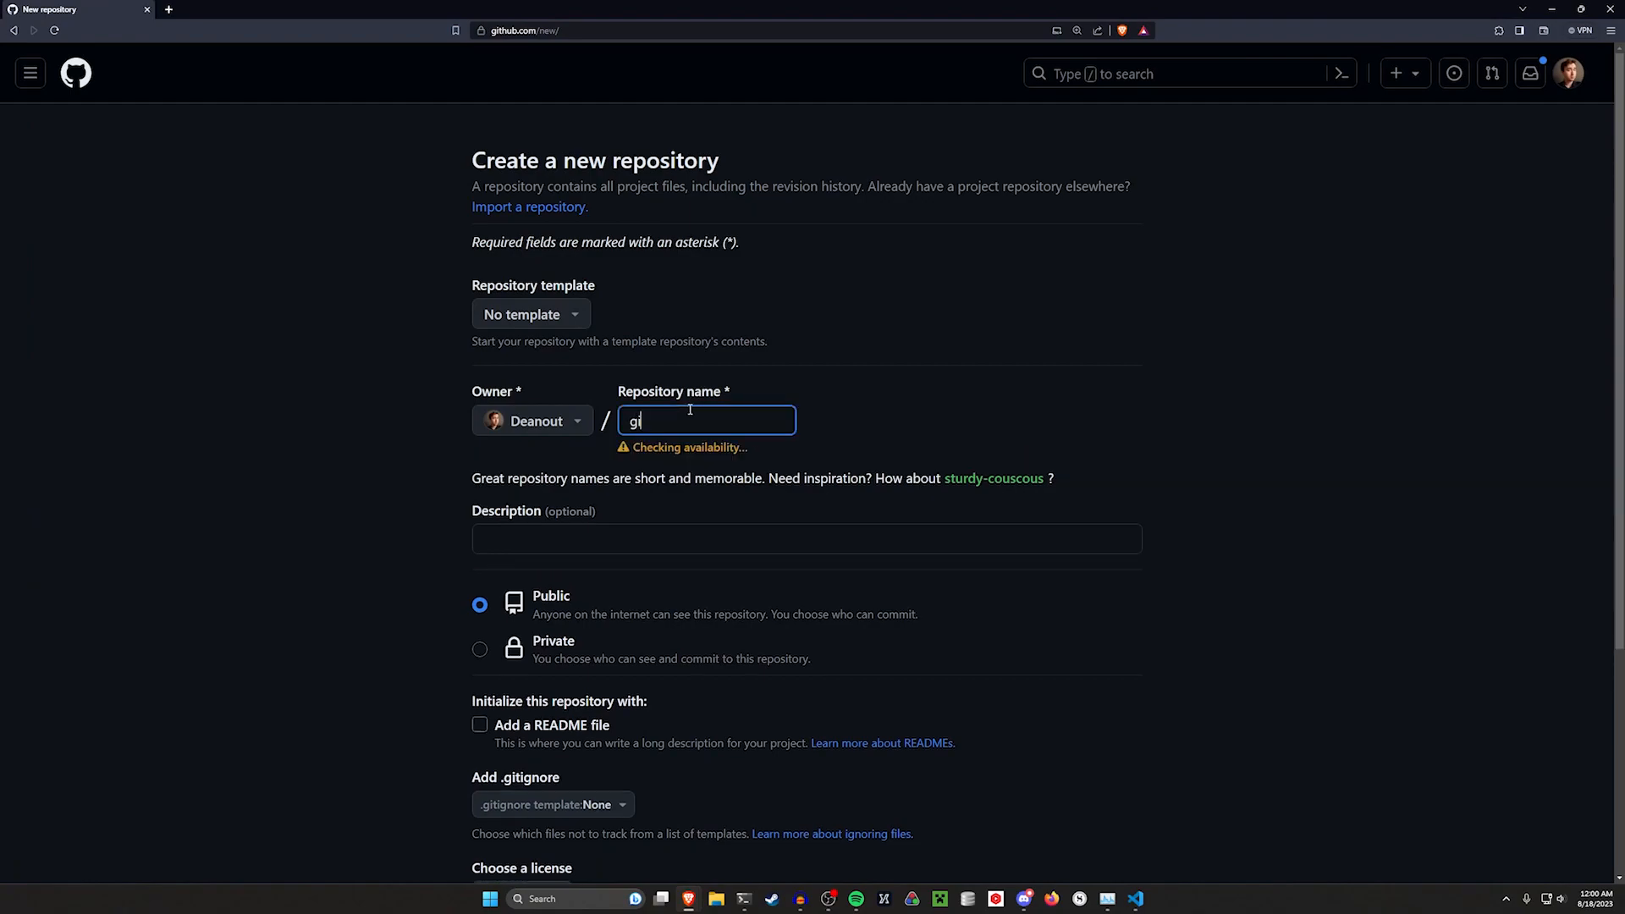
type("_issues")
scroll(892, 455, "down", 3)
left_click(1089, 787)
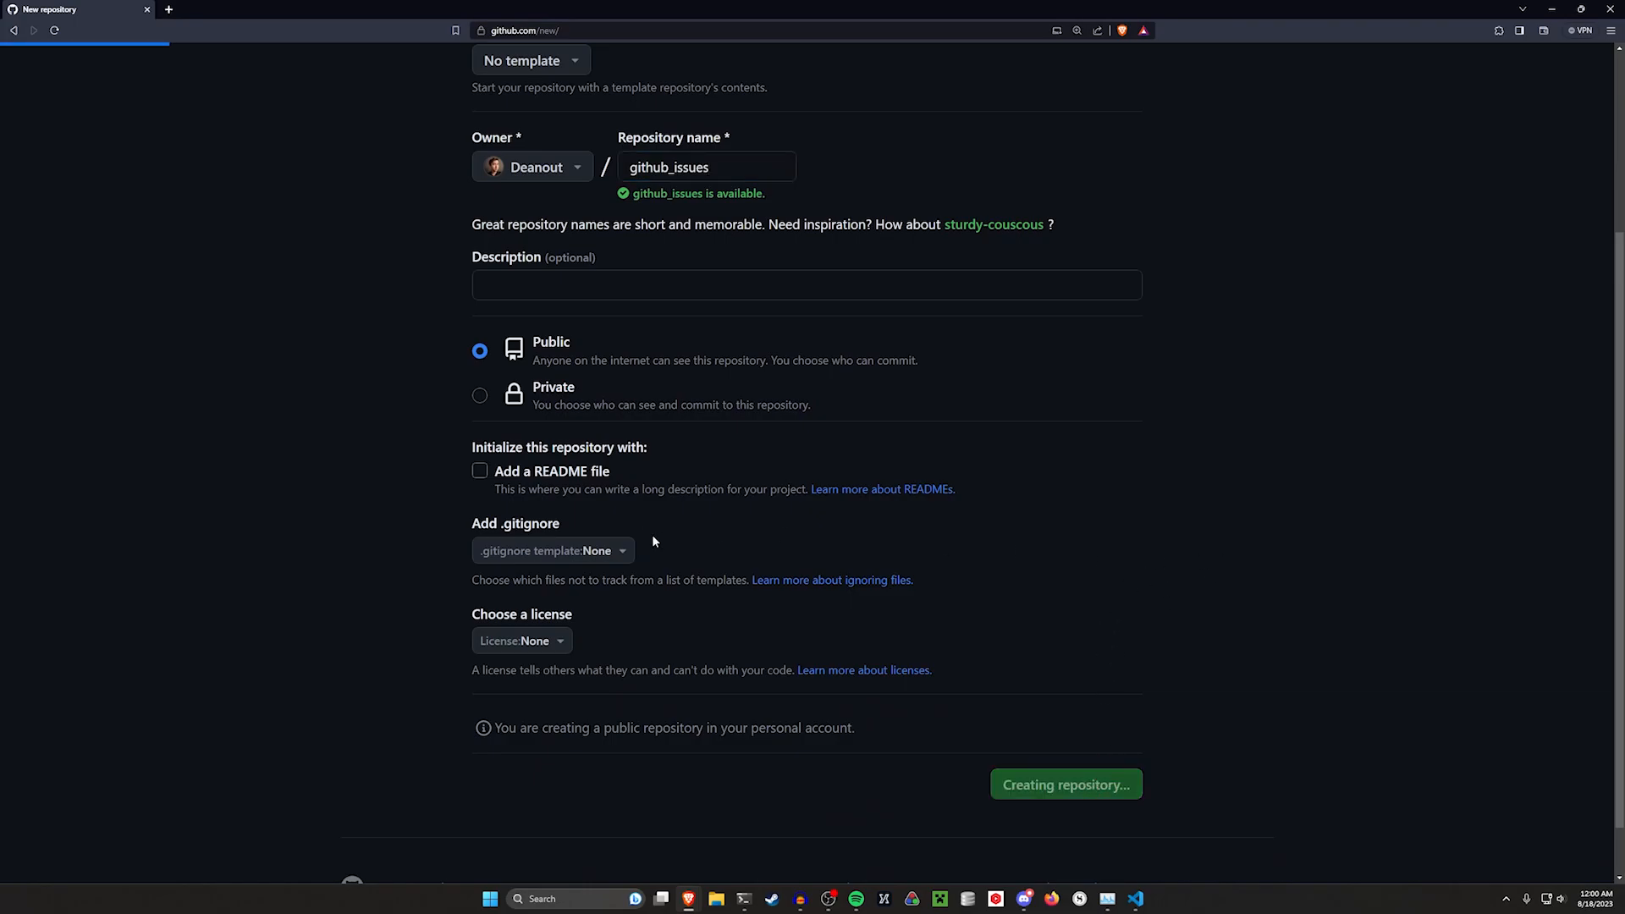
Review the push instructions for the new repository and run git status in the project terminal
scroll(918, 525, "down", 4)
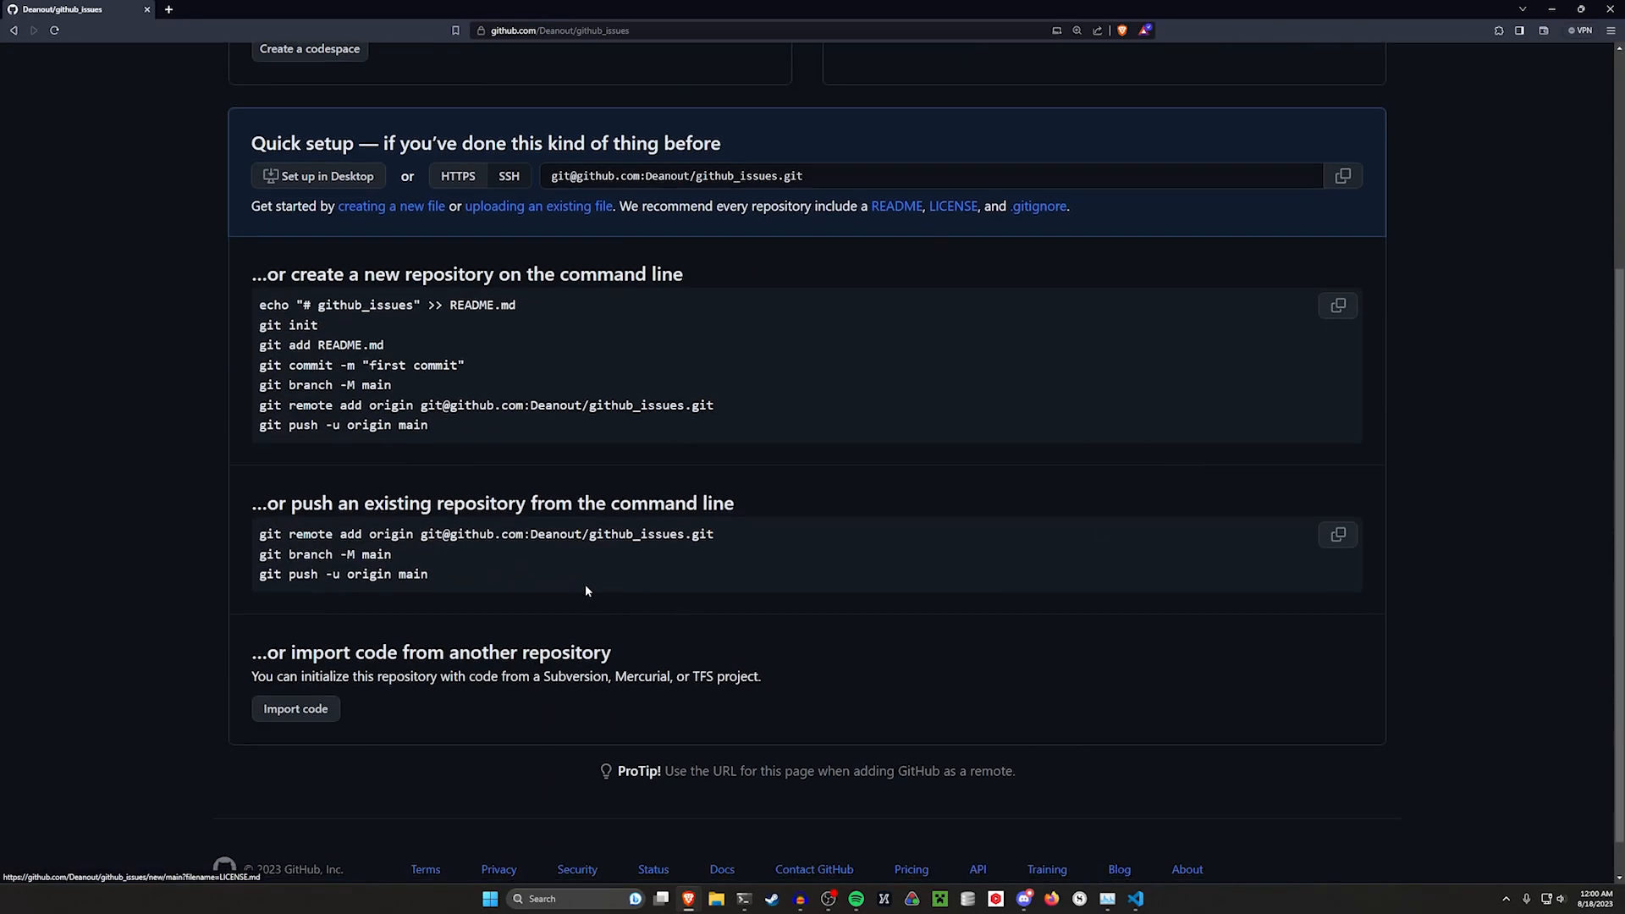
left_click_drag(595, 591, 213, 546)
key("ctrl+c")
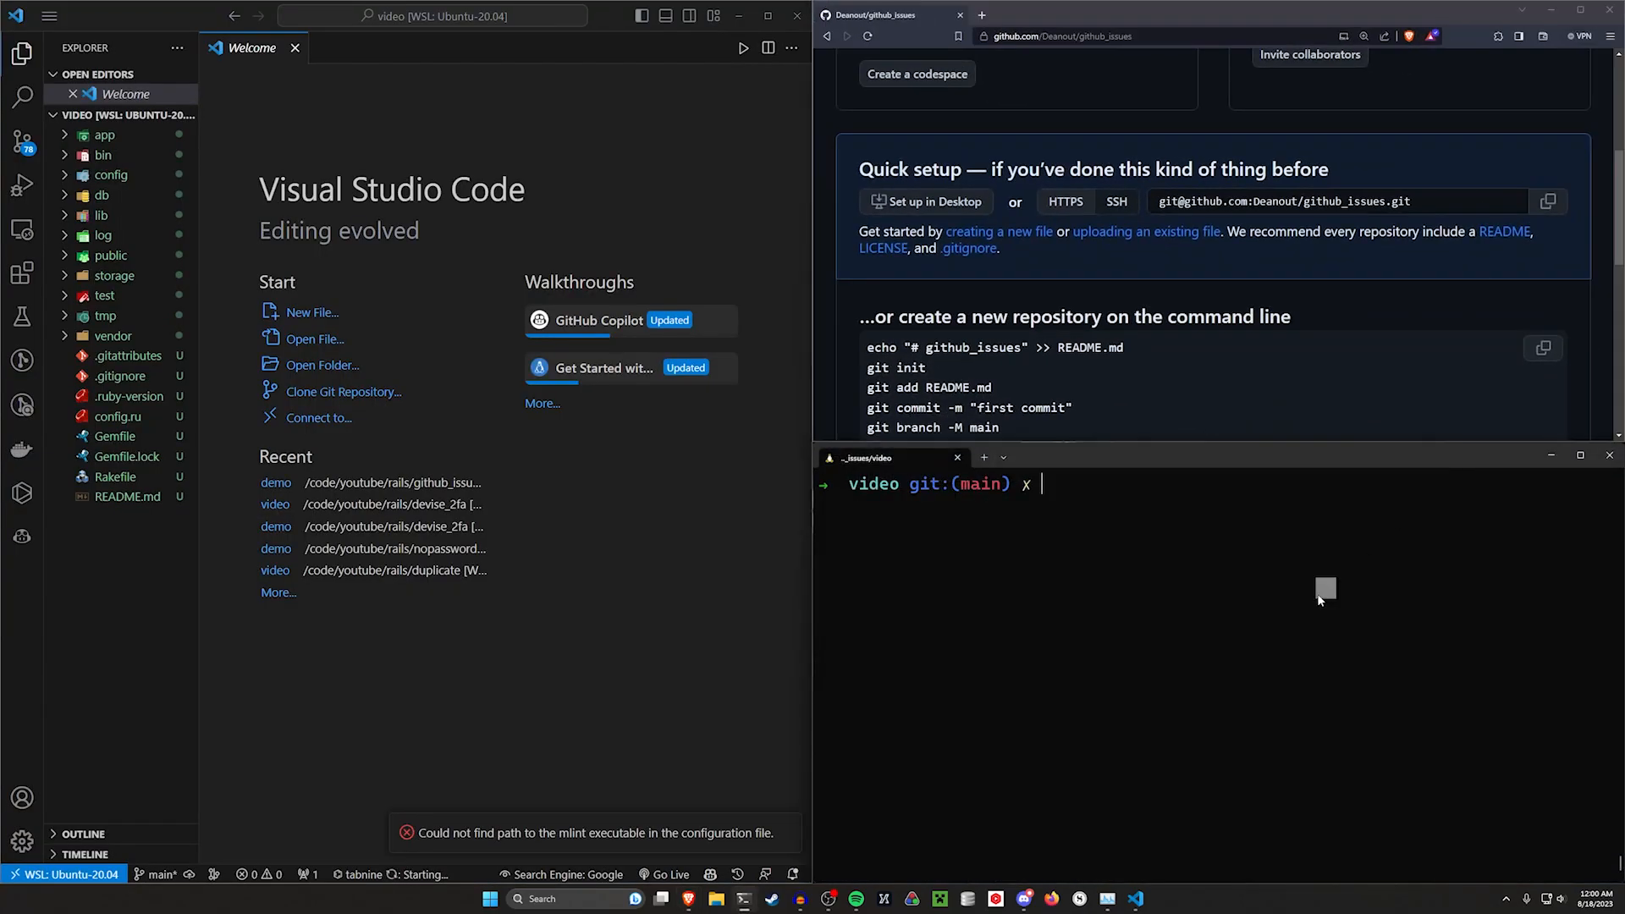
type("git status")
key("Return")
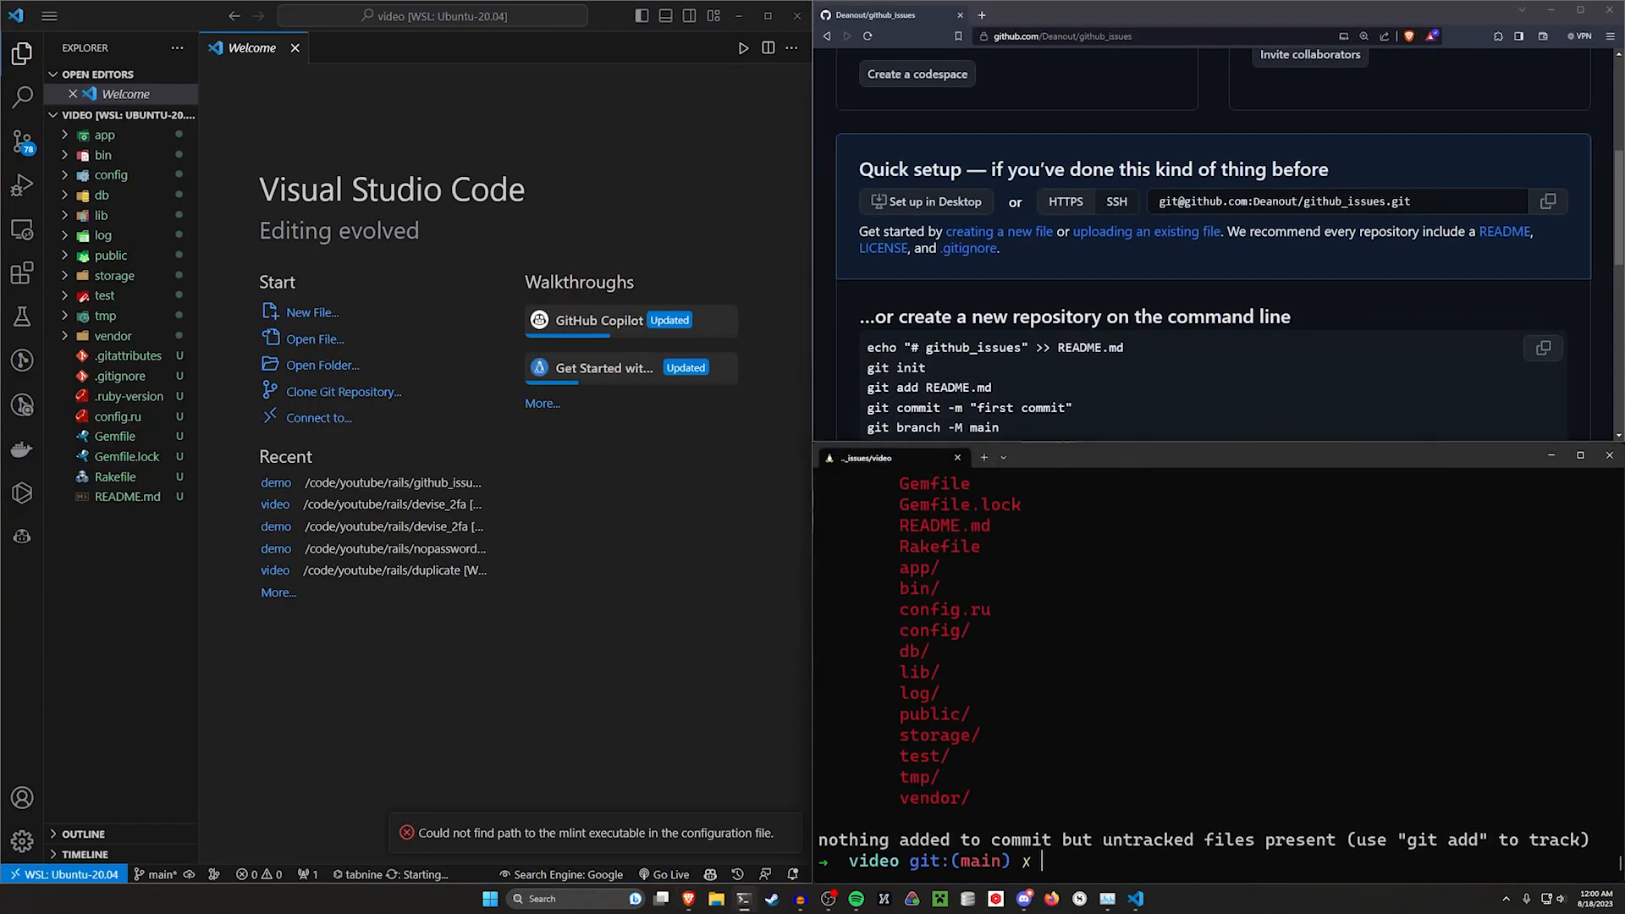
scroll(926, 765, "up", 6)
scroll(974, 757, "down", 6)
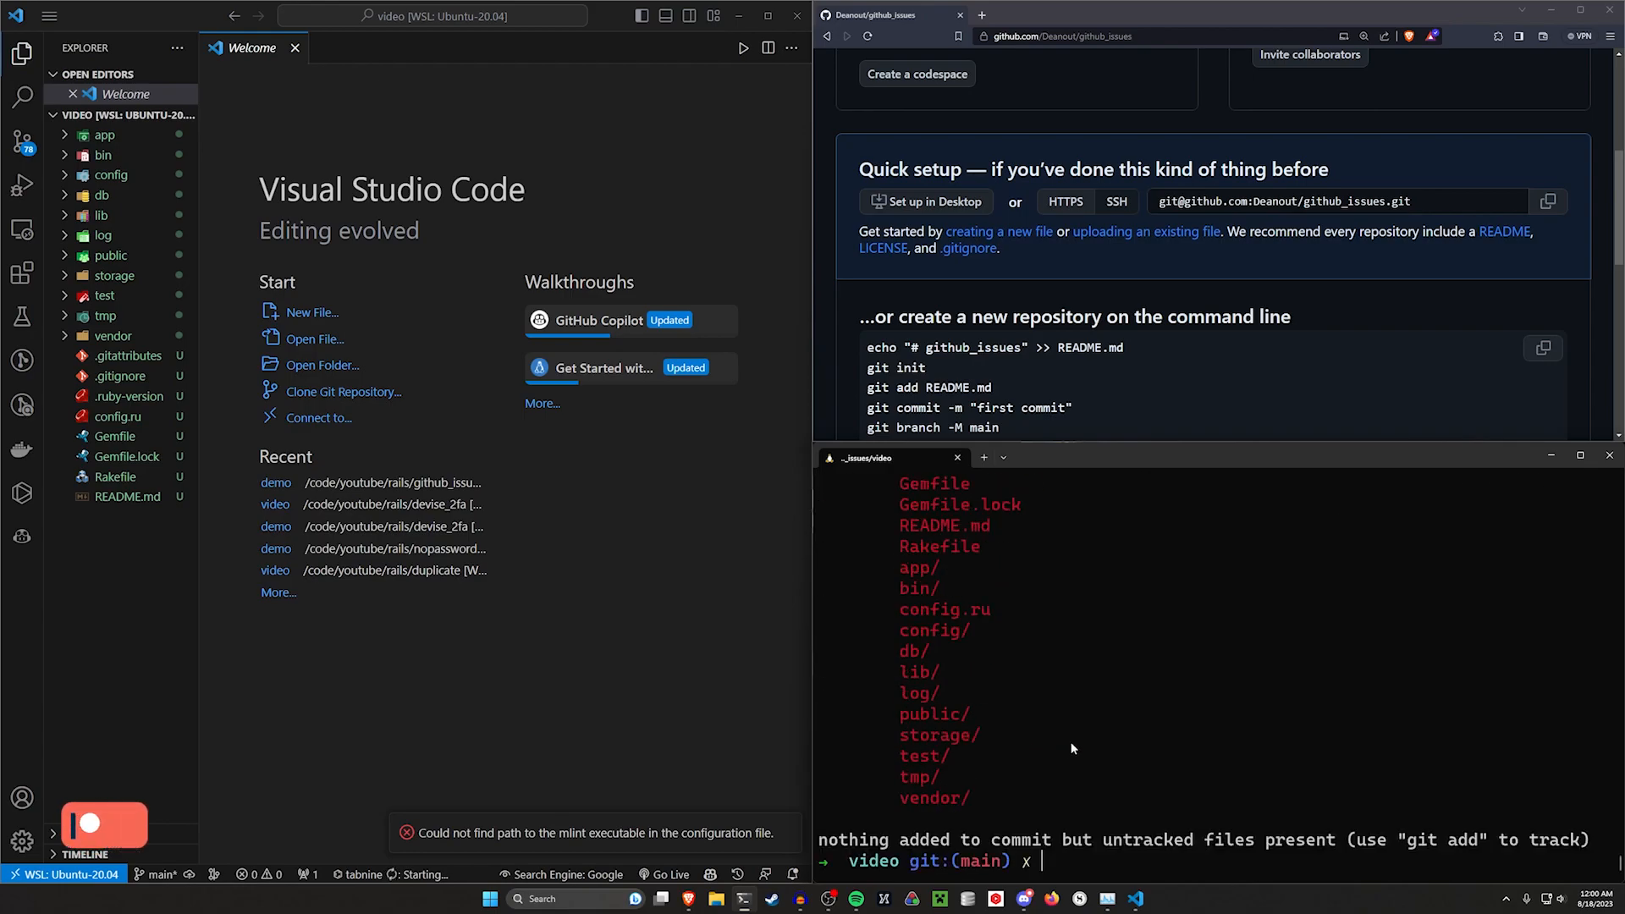
key("ctrl+l")
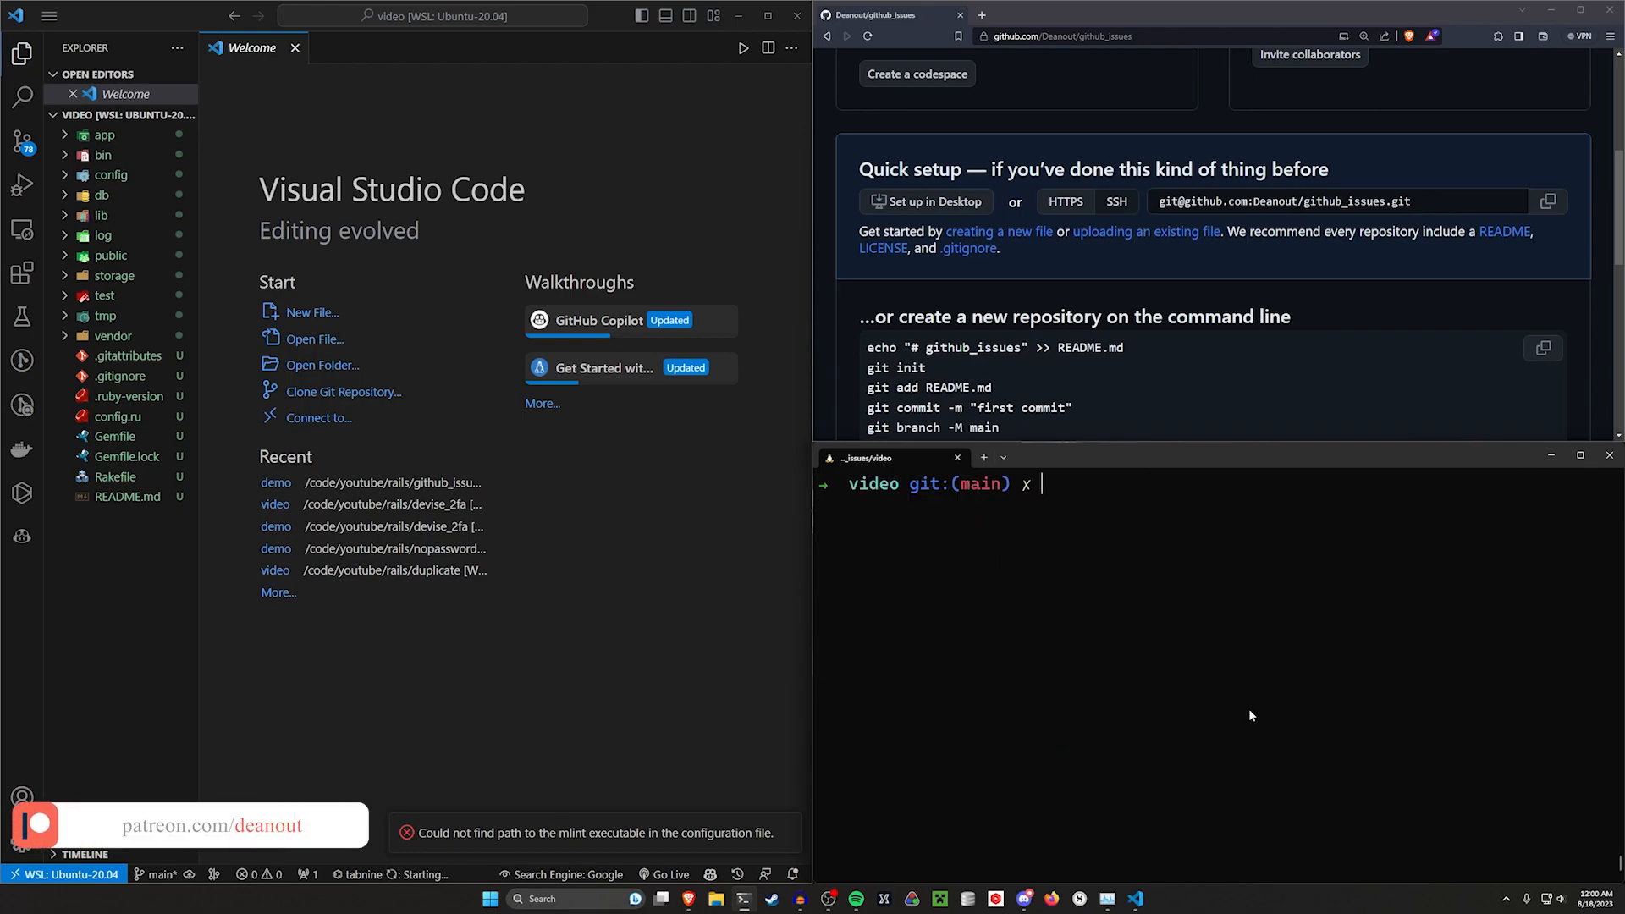
Initialize the project as a Git repository with git init and check its status
type("git init")
key("Return")
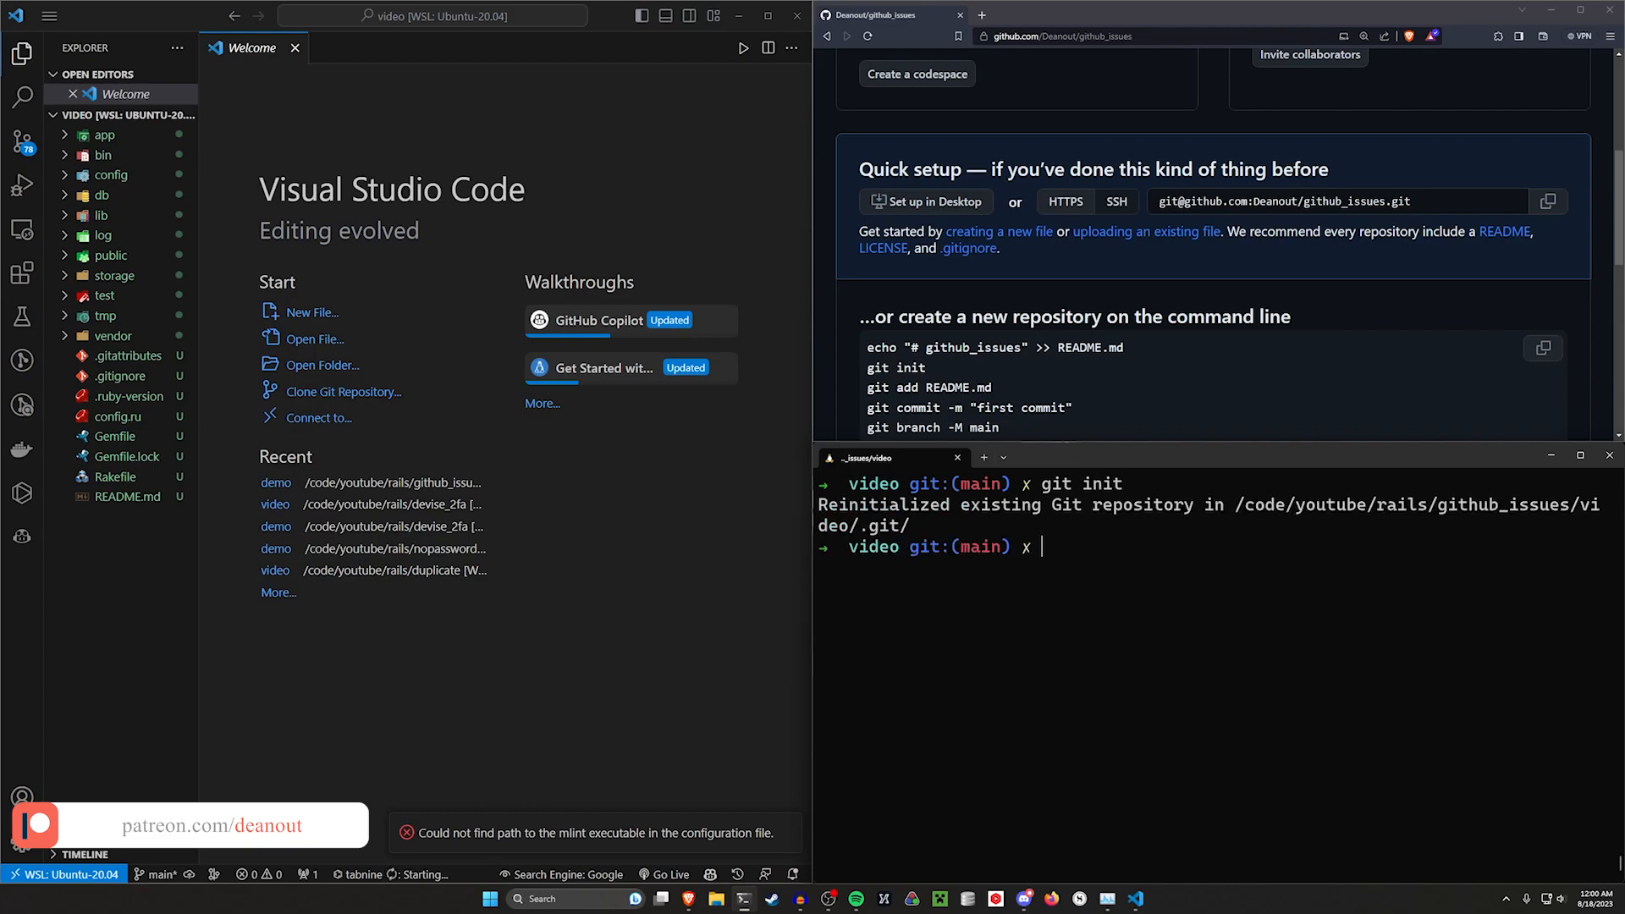
key("ctrl+l")
type("git status")
key("Return")
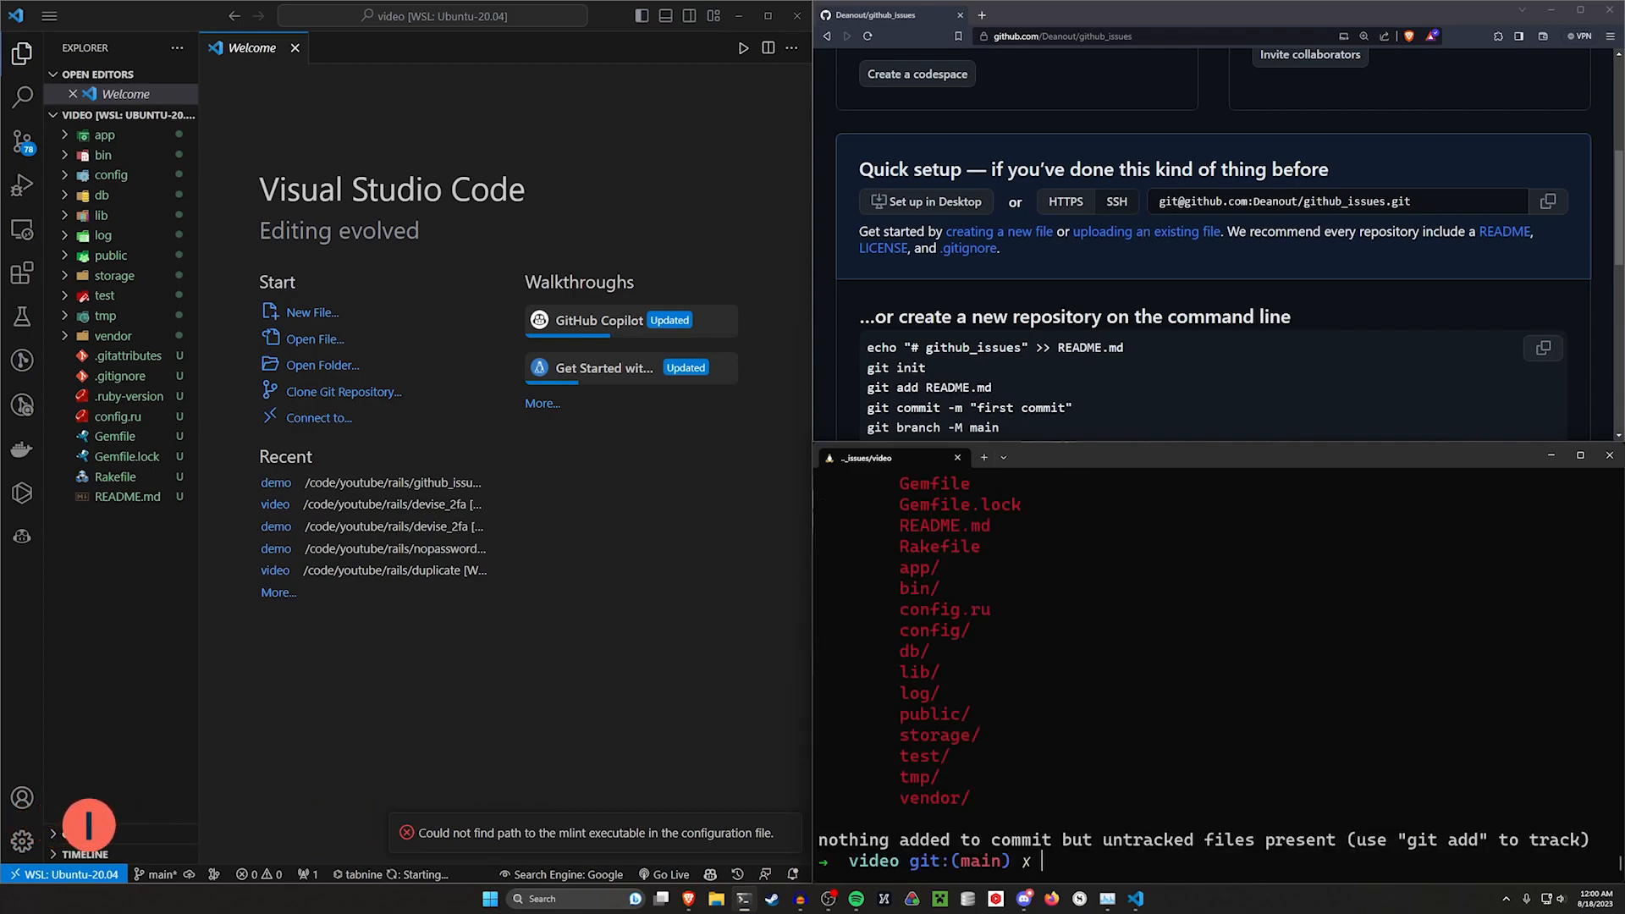
scroll(996, 820, "up", 3)
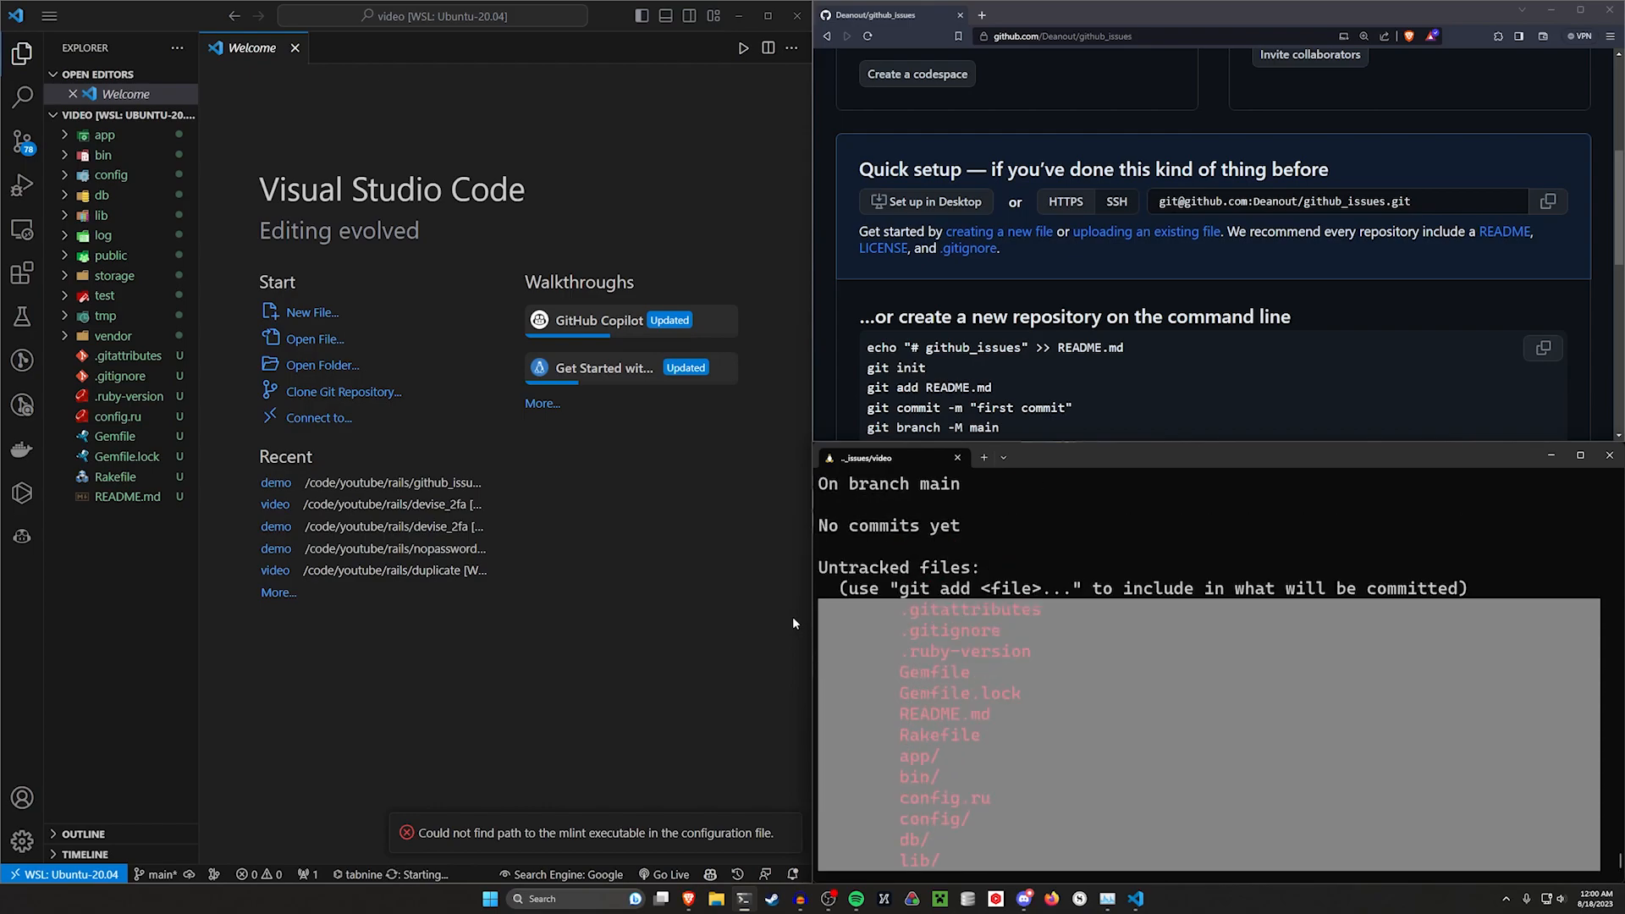
scroll(1186, 720, "down", 3)
key("ctrl+l")
Stage all project files with git add . and check the status
type("git add .")
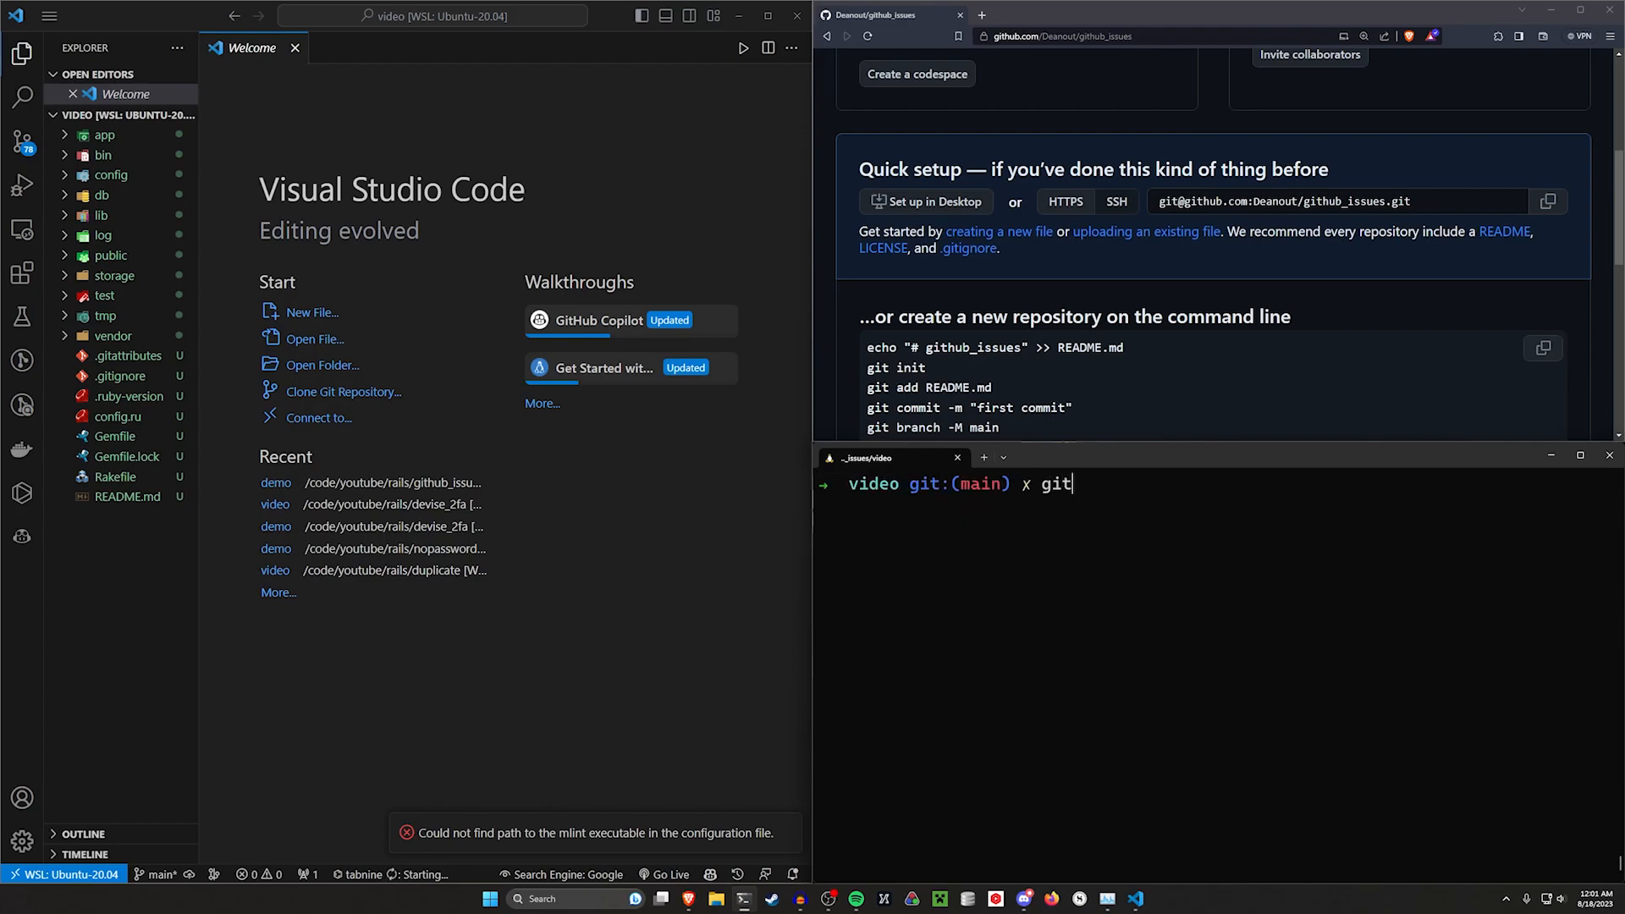
key("Return")
type("git status")
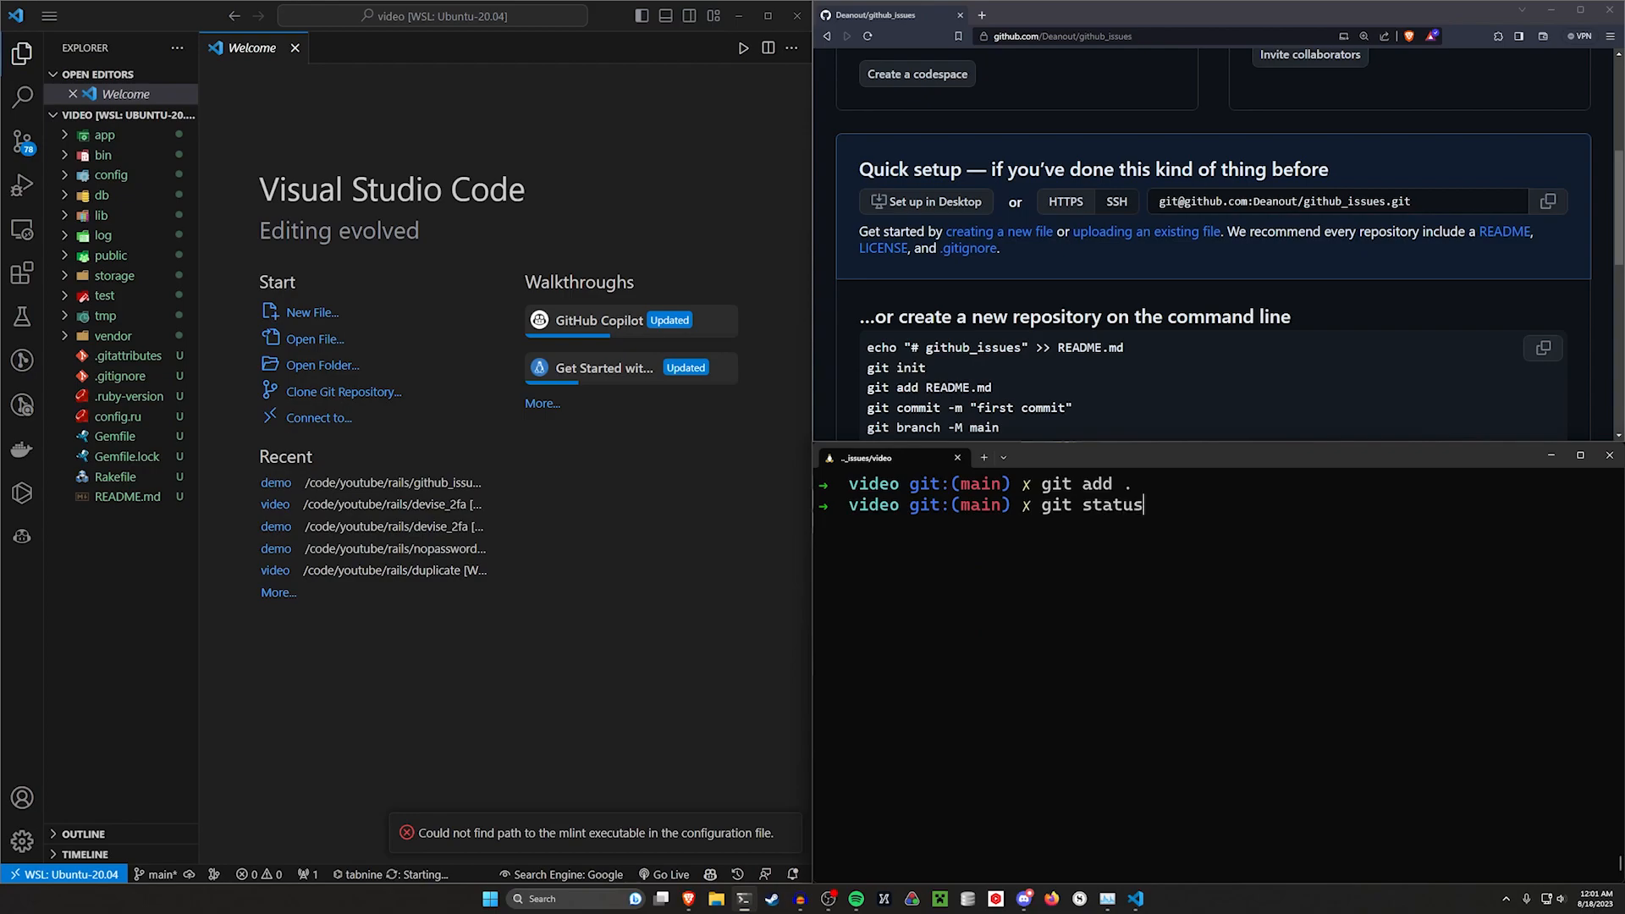
key("Return")
key("ctrl+l")
Commit the staged files with the message "Init commit"
type("git commit -m \"Init commit\"")
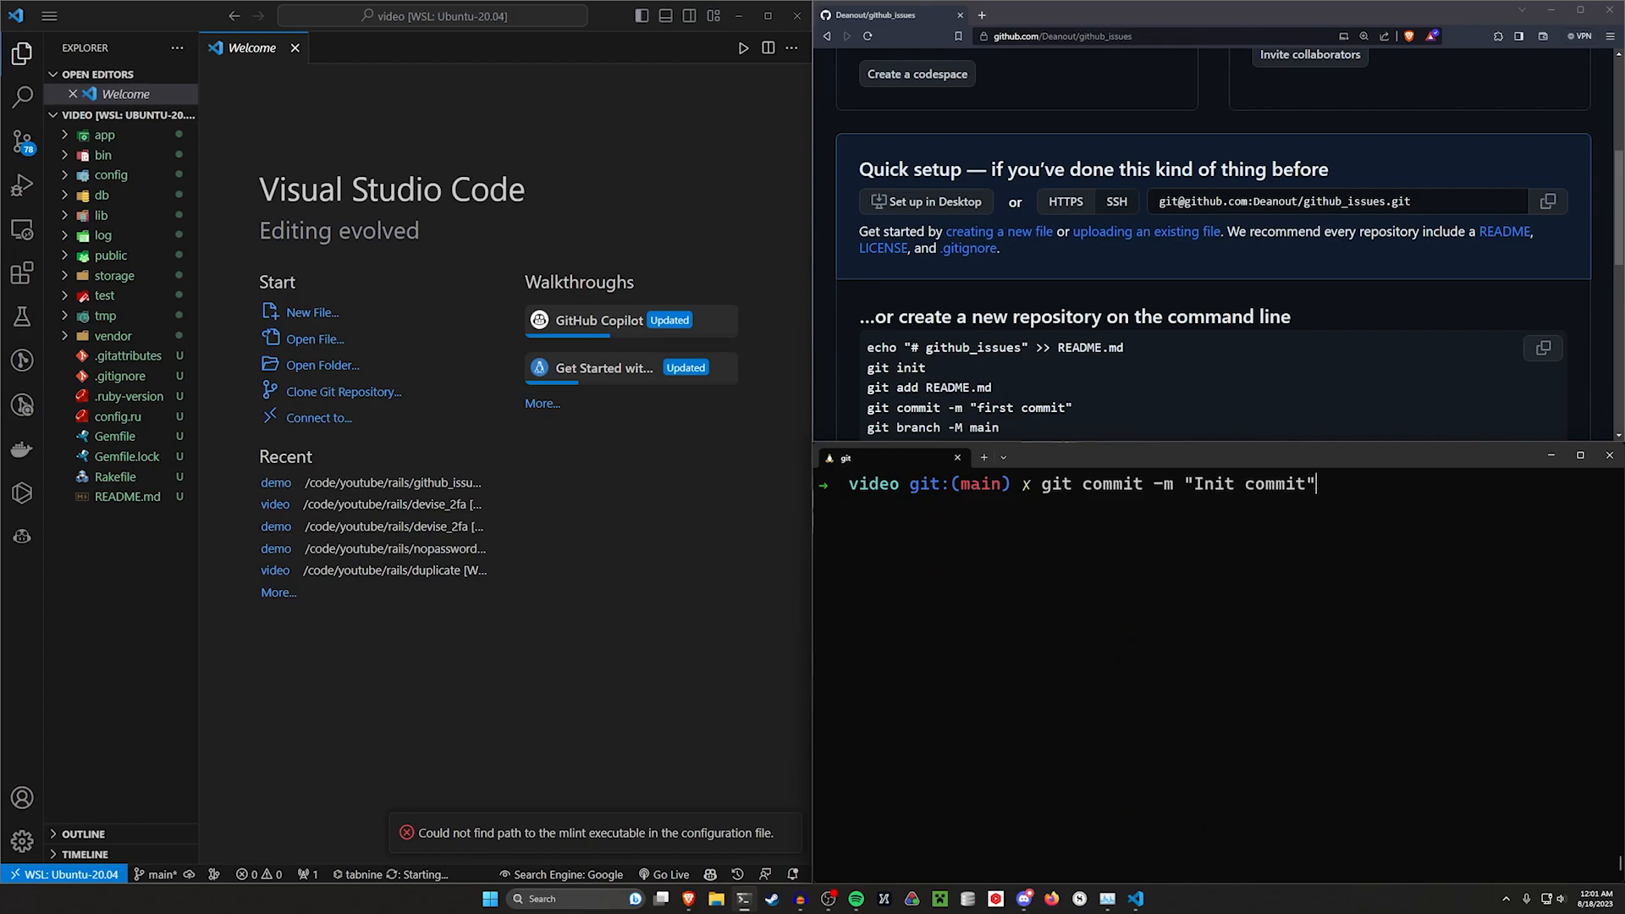
key("Return")
key("ctrl+l")
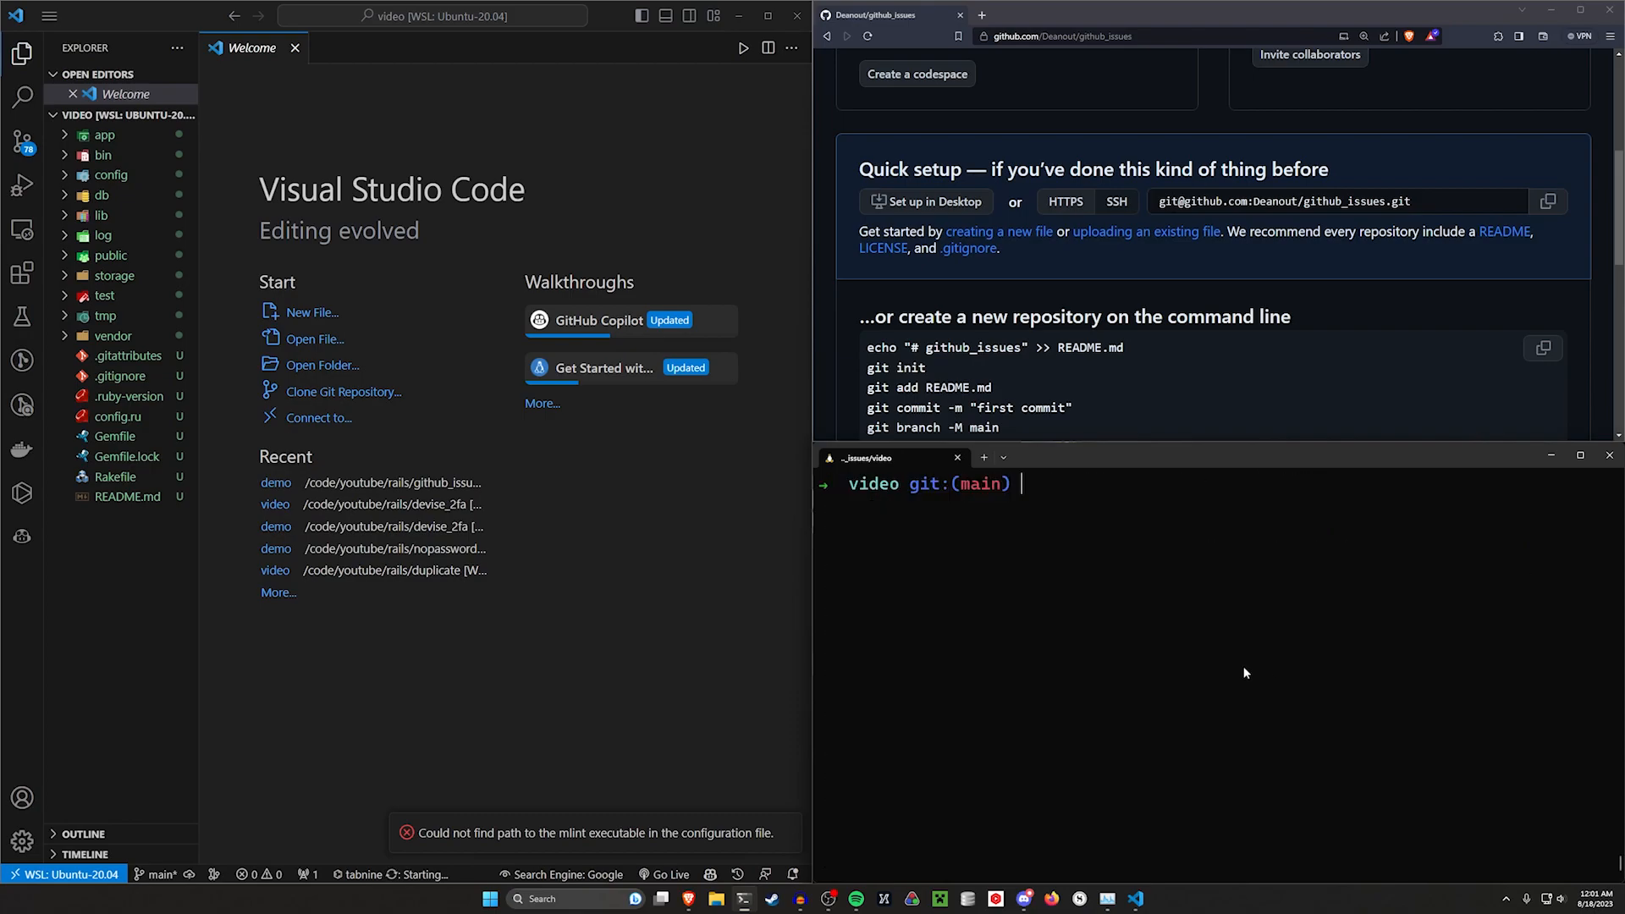
Try to push the commit with git push
type("git push")
key("Return")
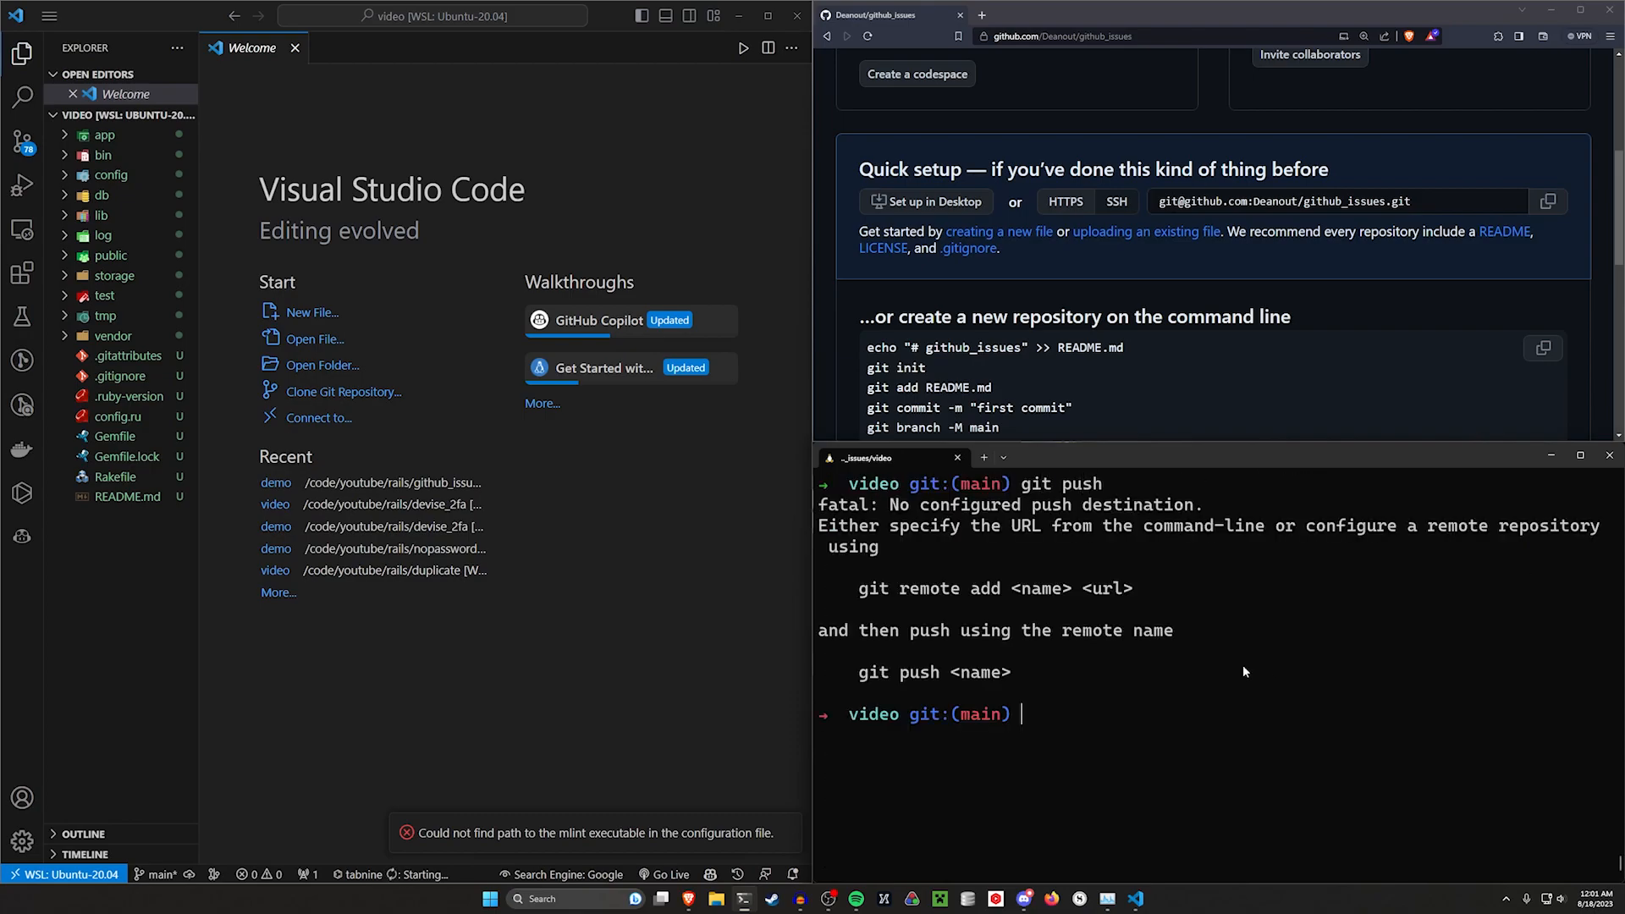
Paste and run GitHub's commands to add the origin remote, set the main branch, and push to origin
scroll(1412, 342, "down", 3)
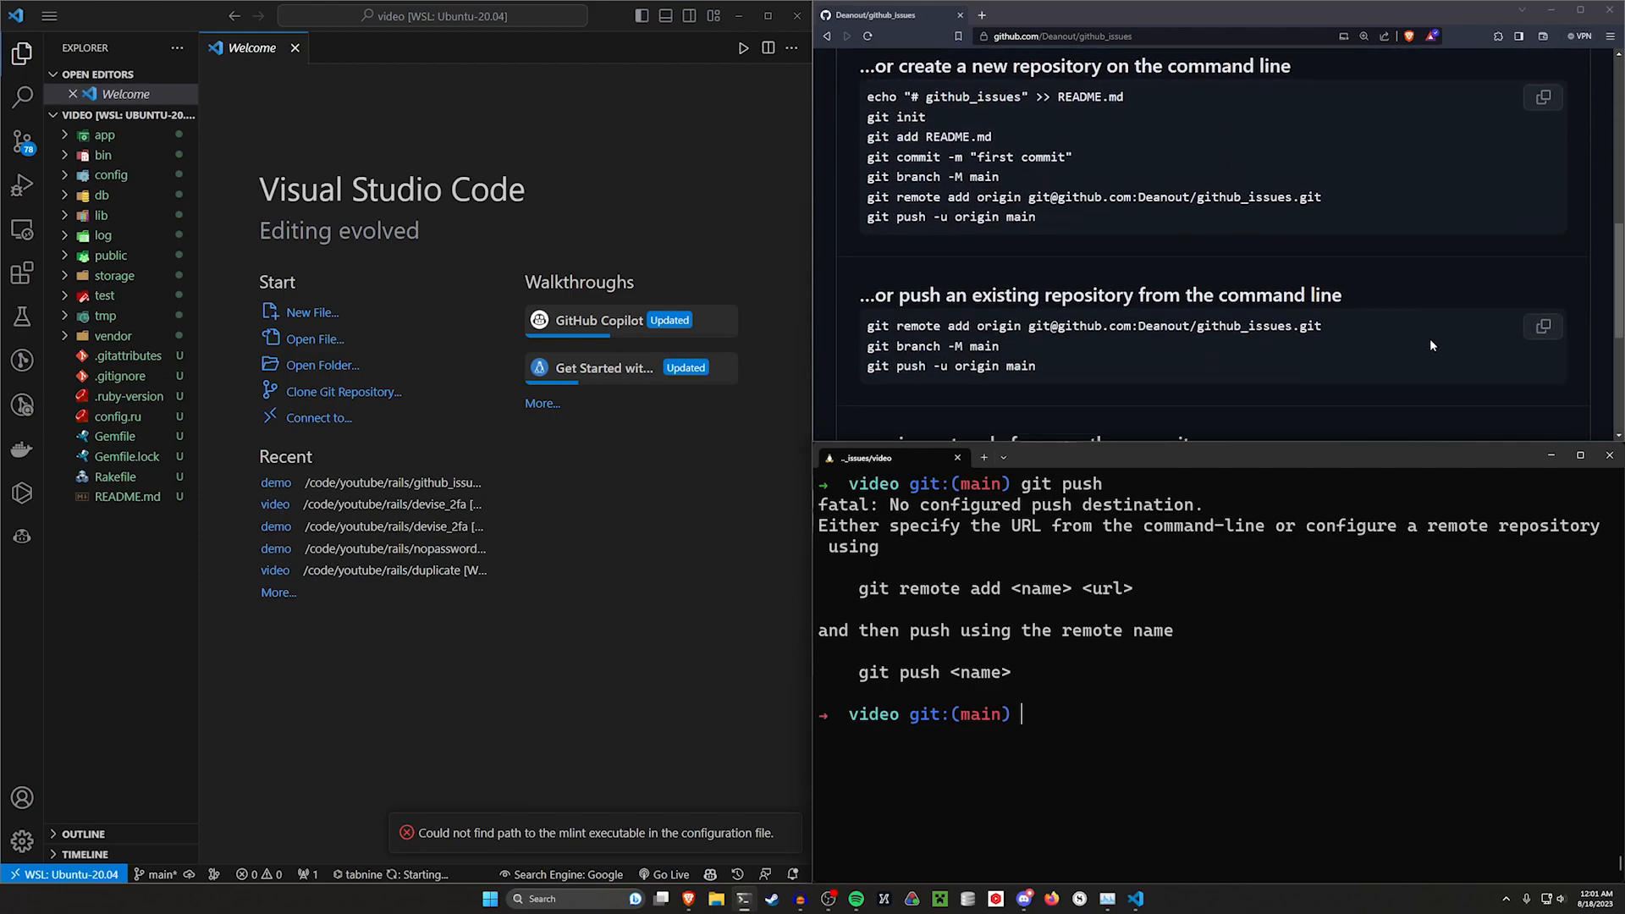
left_click_drag(945, 292, 1257, 292)
left_click(1323, 508)
key("ctrl+l")
key("ctrl+v")
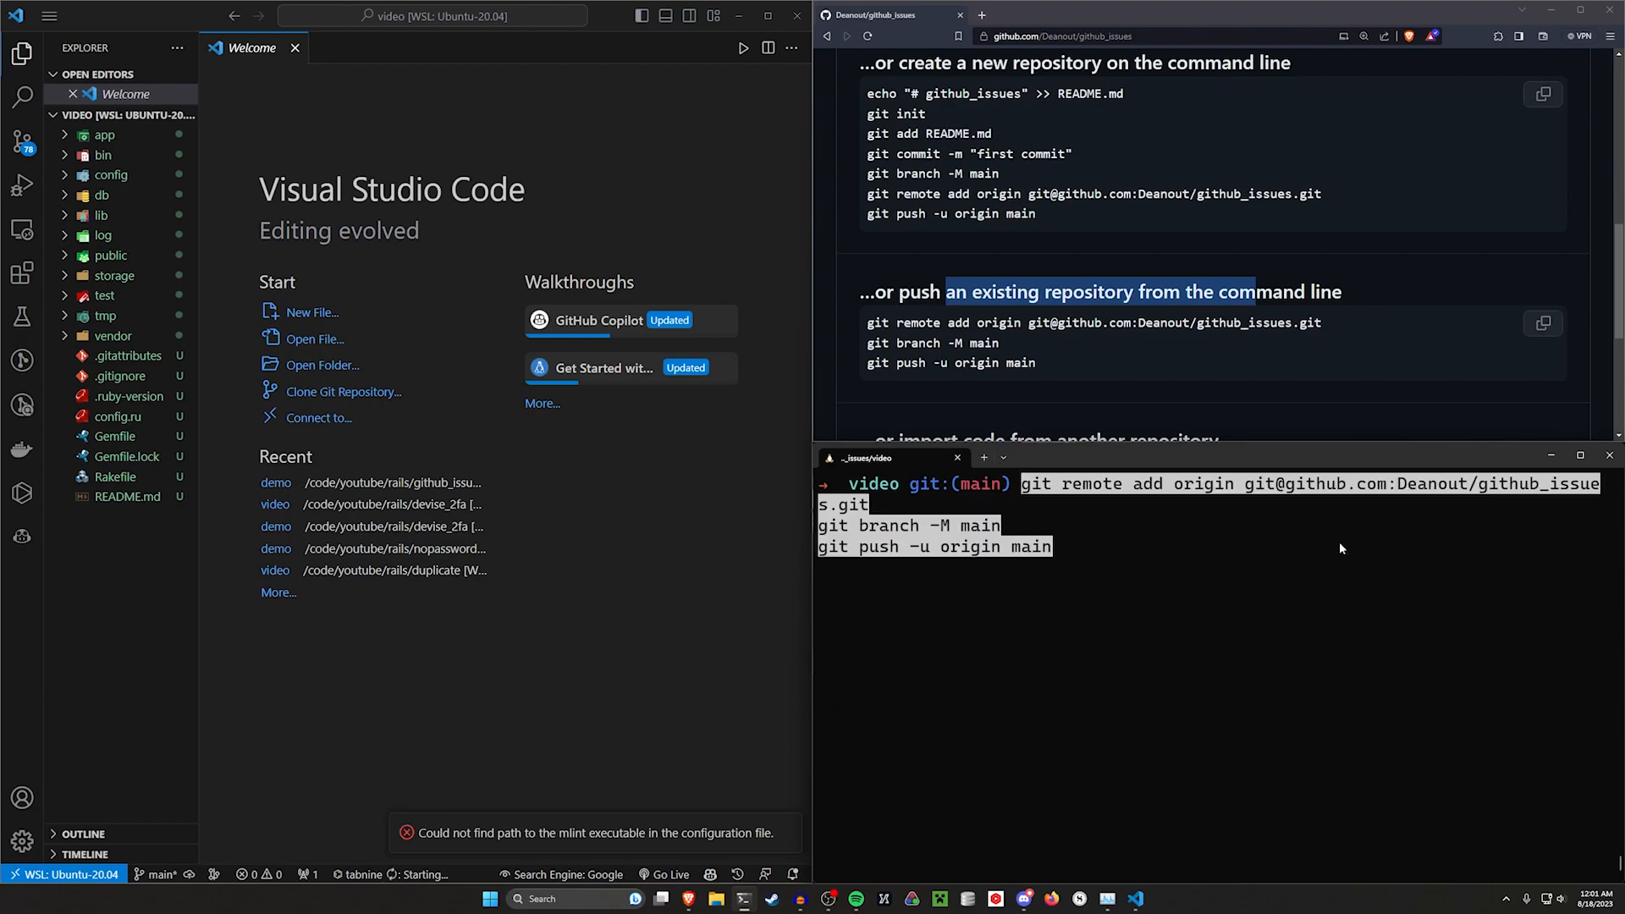
key("Return")
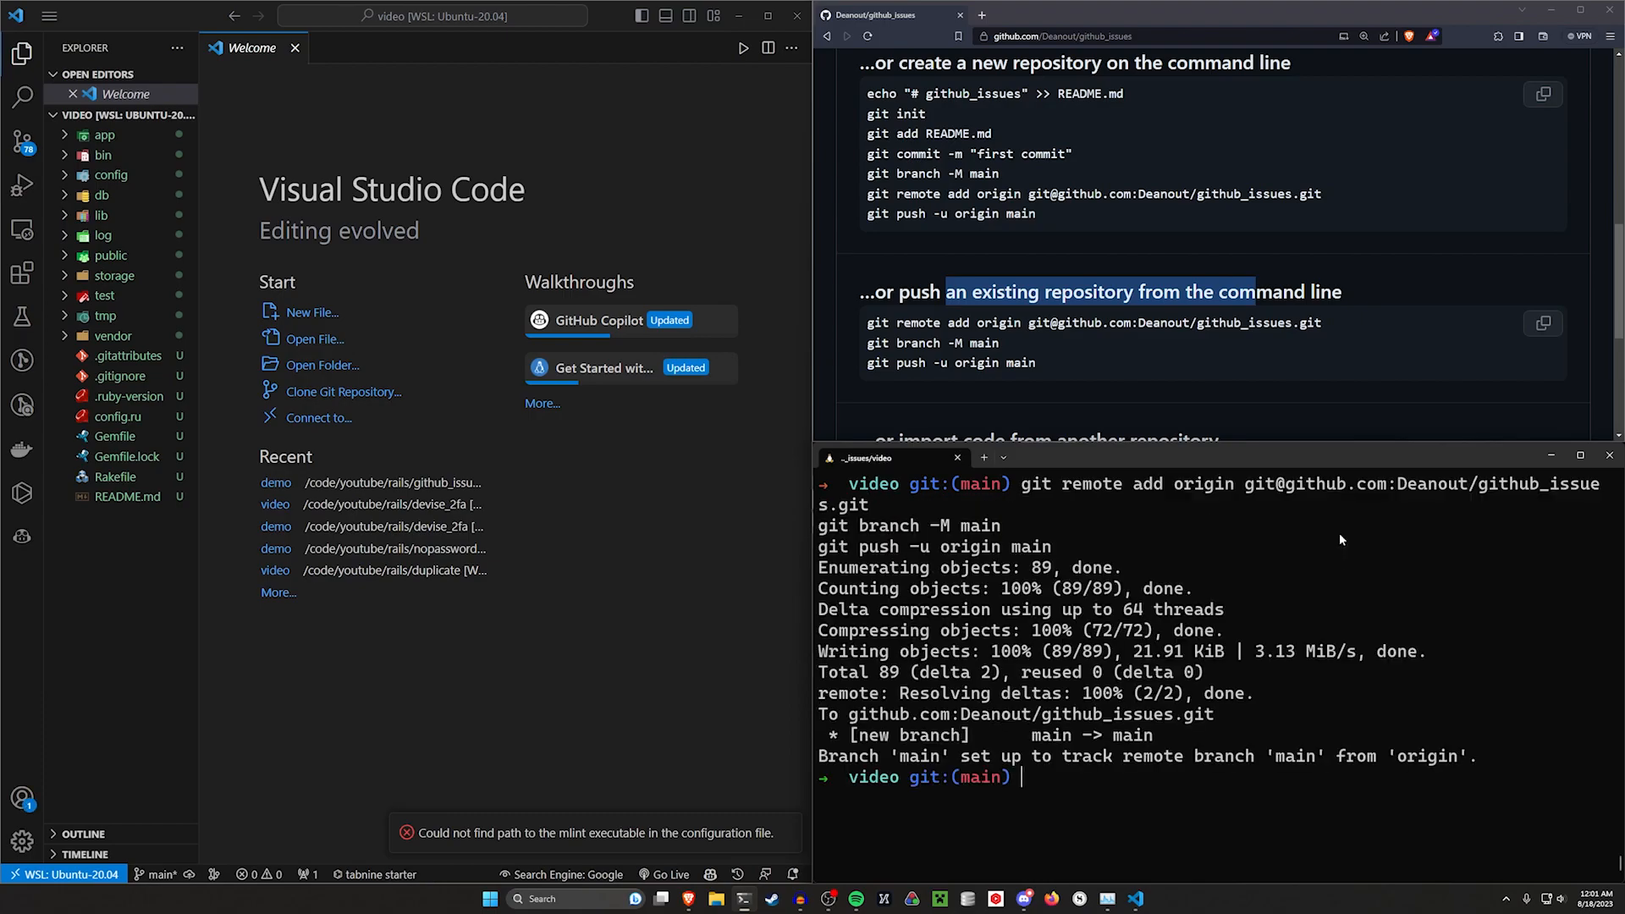
Reload the github_issues repository page to view the pushed files
left_click(1335, 226)
key("F5")
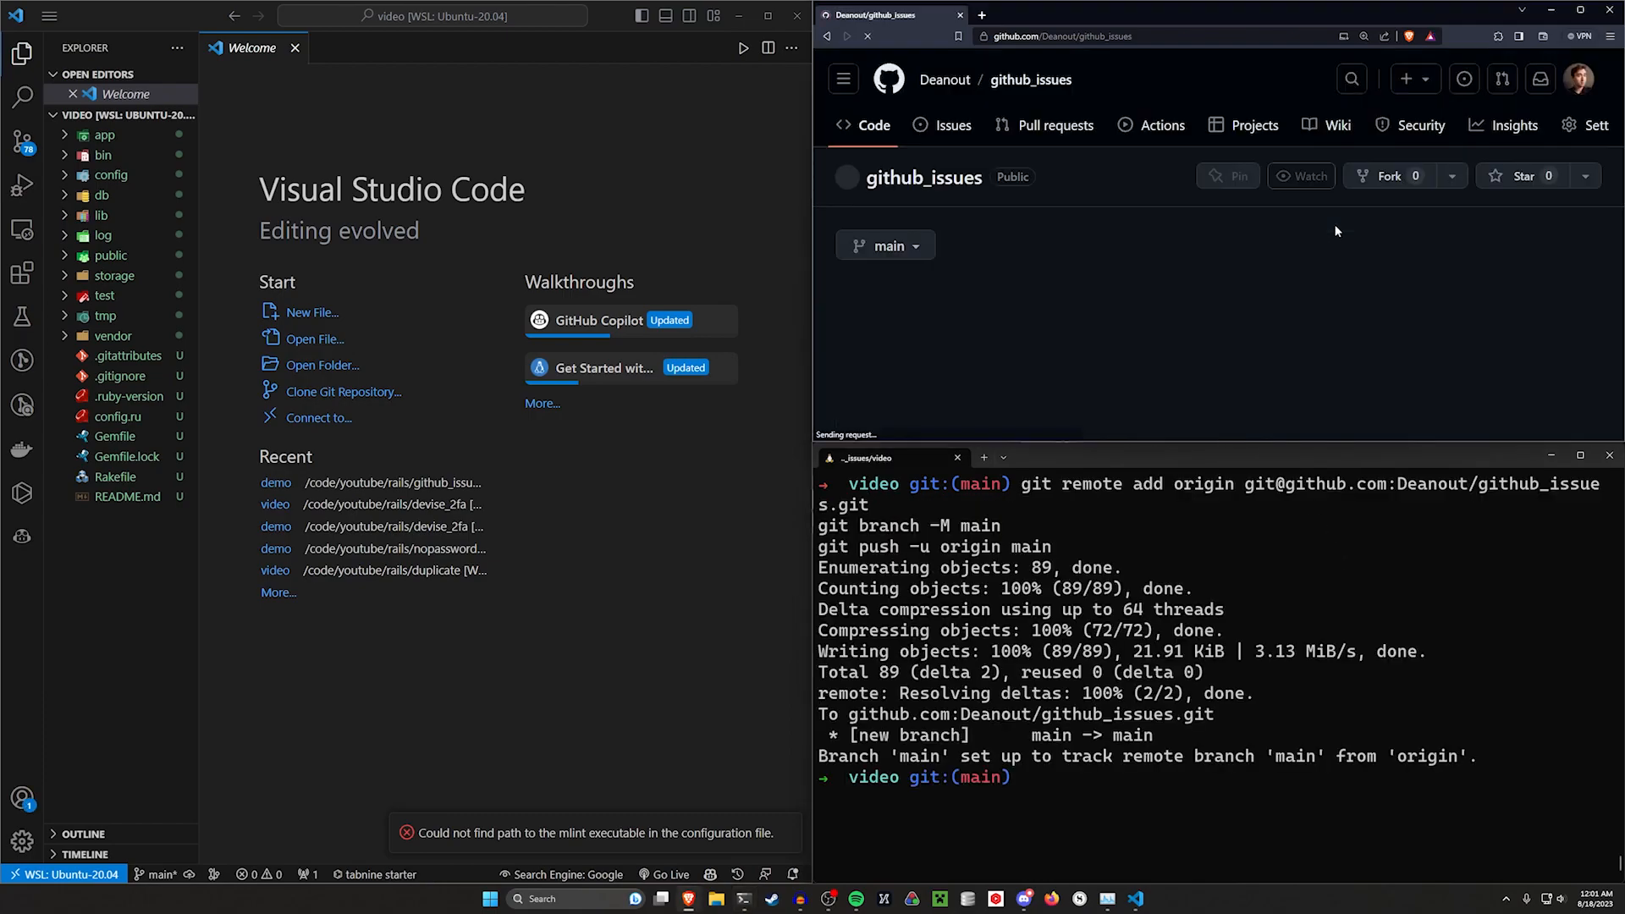
scroll(1284, 271, "up", 7)
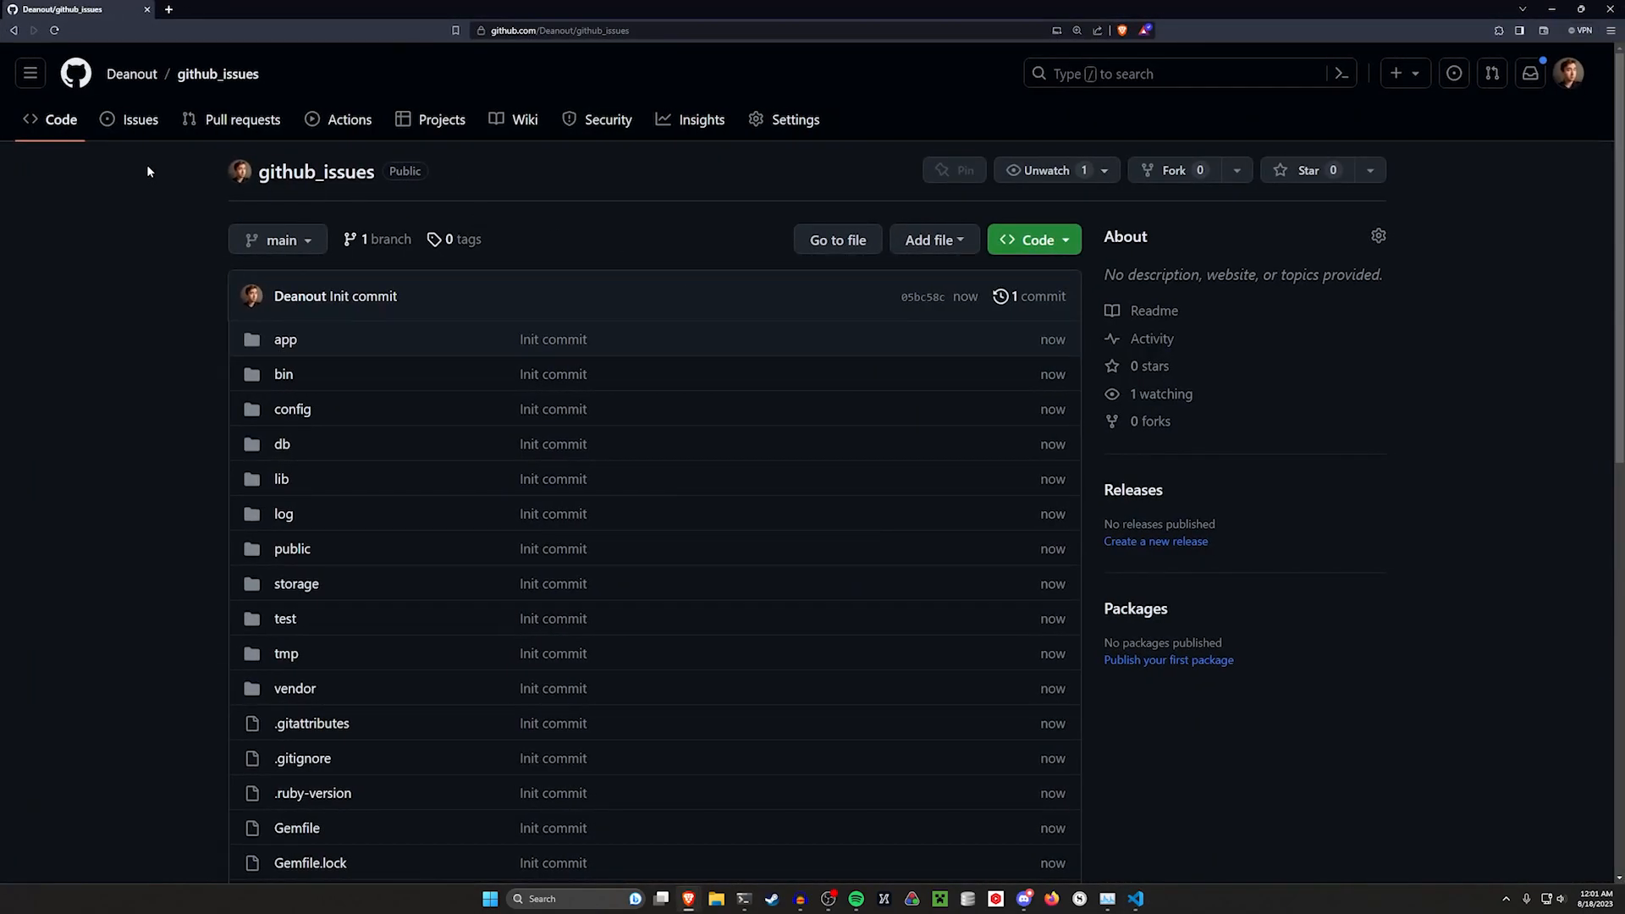
Start a new issue in the repository titled "Update the Readme"
left_click(133, 121)
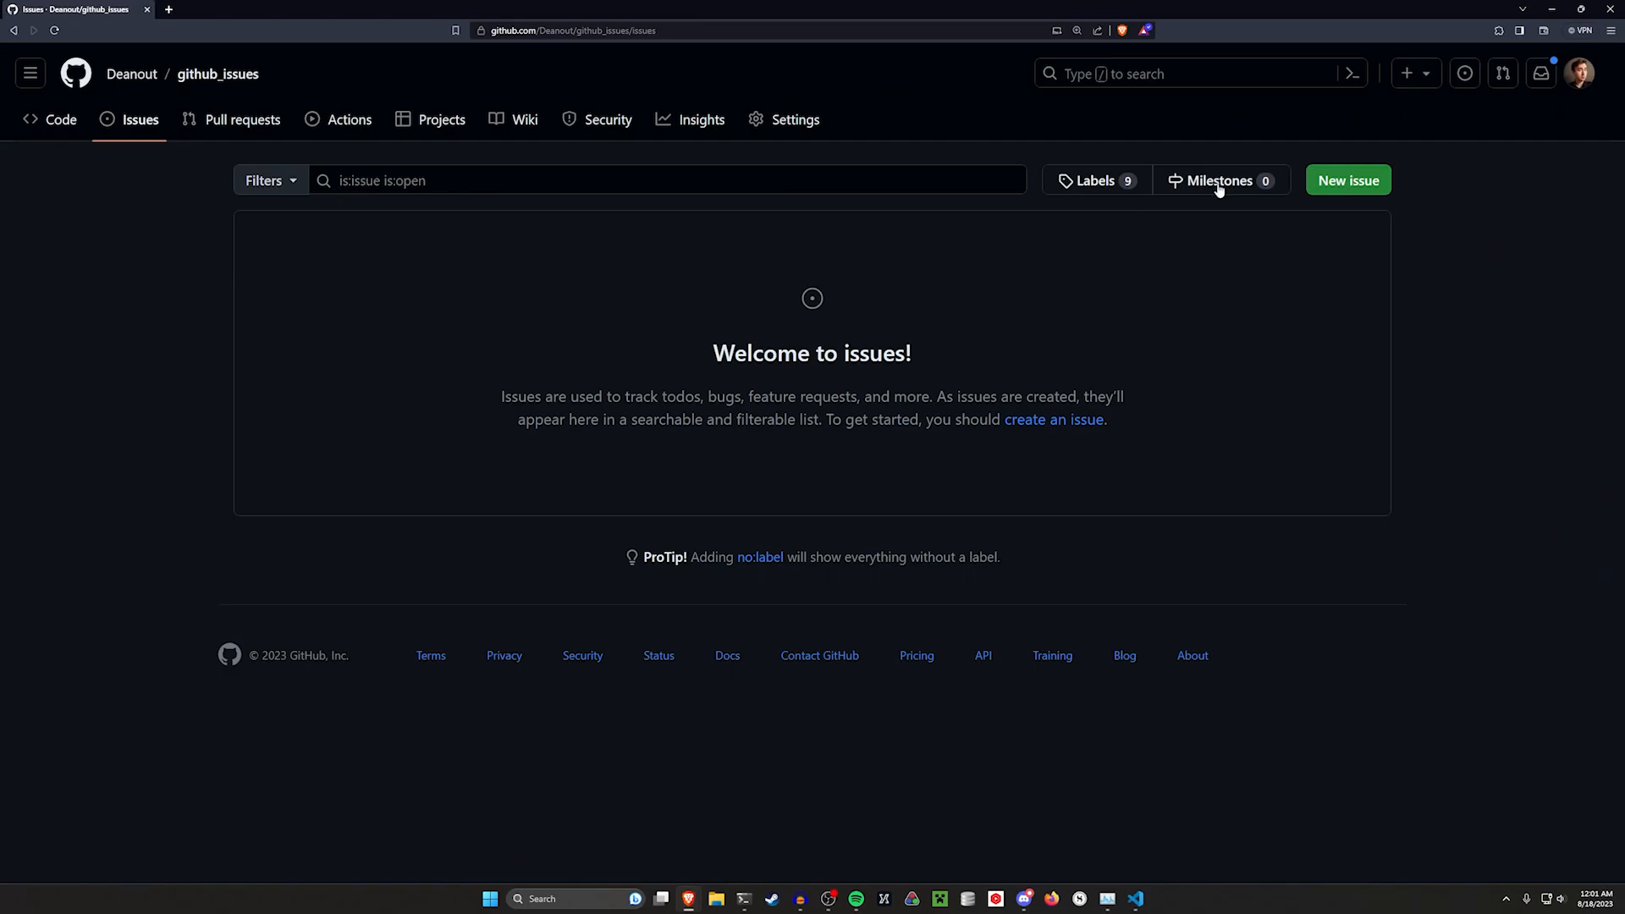
left_click(1348, 181)
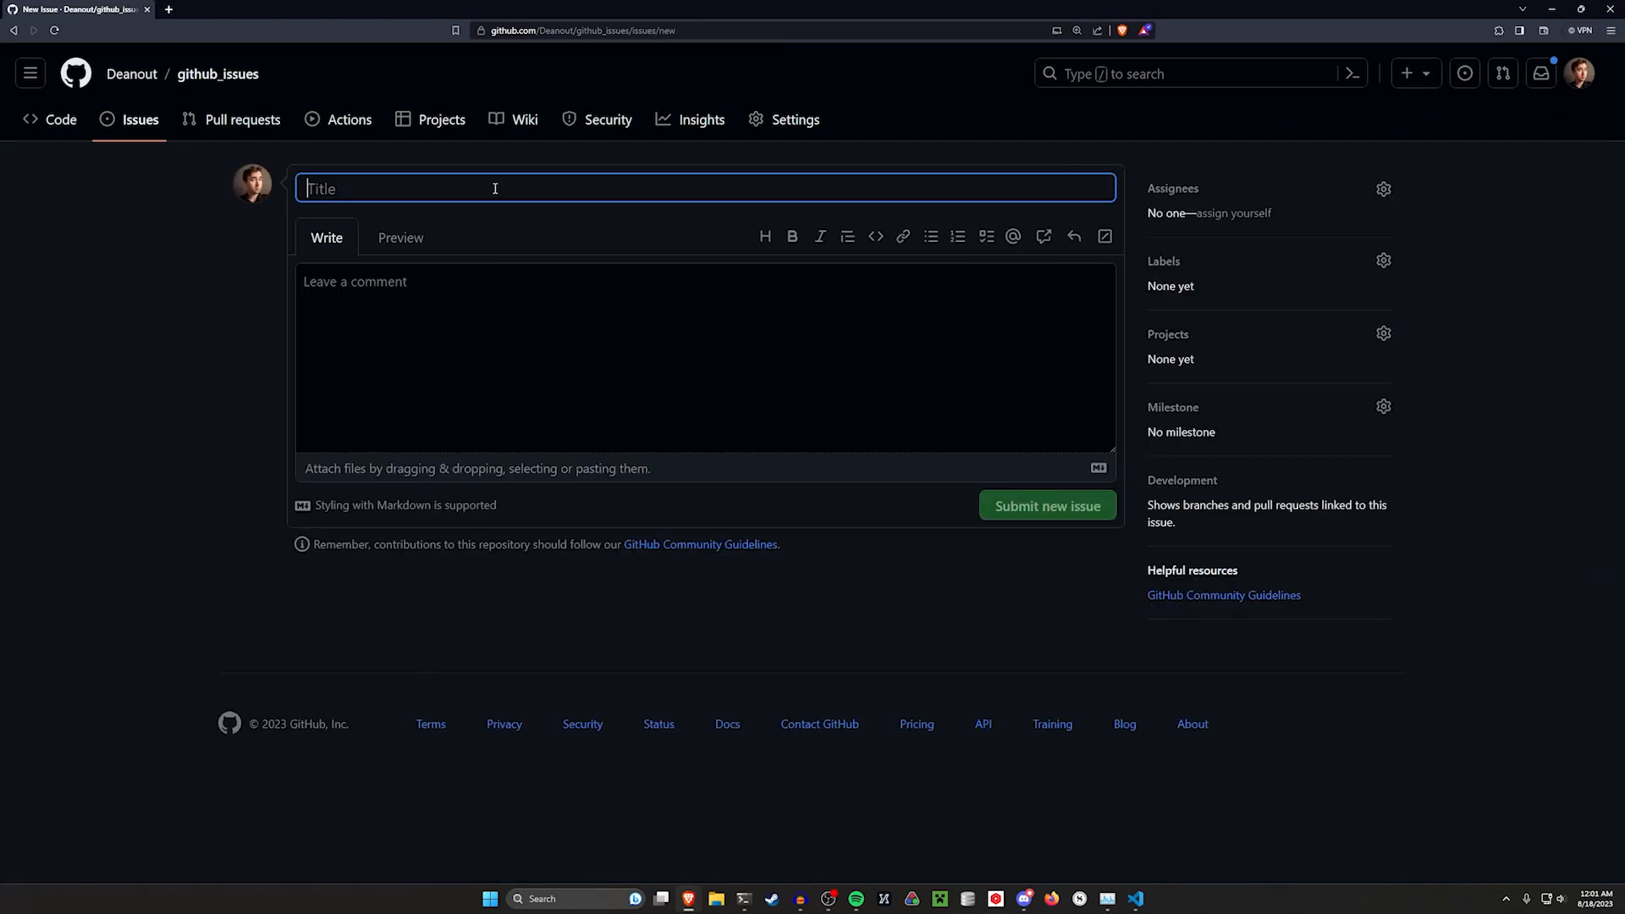
type("Update the Readme")
key("Tab")
key("Tab")
key("Tab")
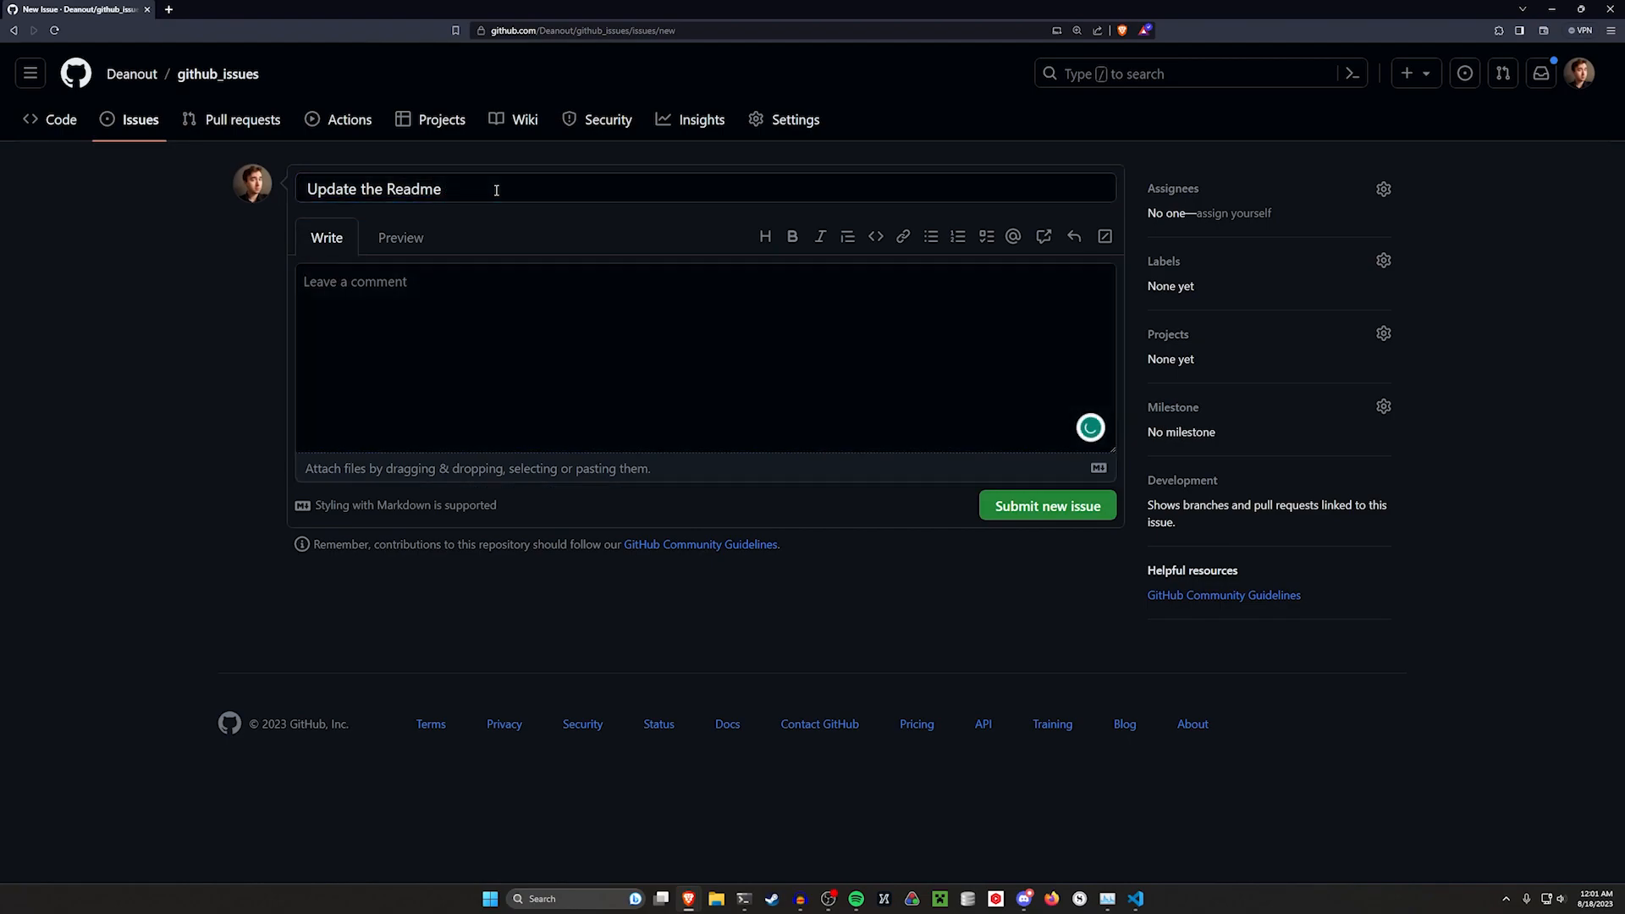
Add a task list with "Change title", "Change body" and "Idk, do meaningful stuff", then submit the issue
left_click(872, 264)
left_click(986, 237)
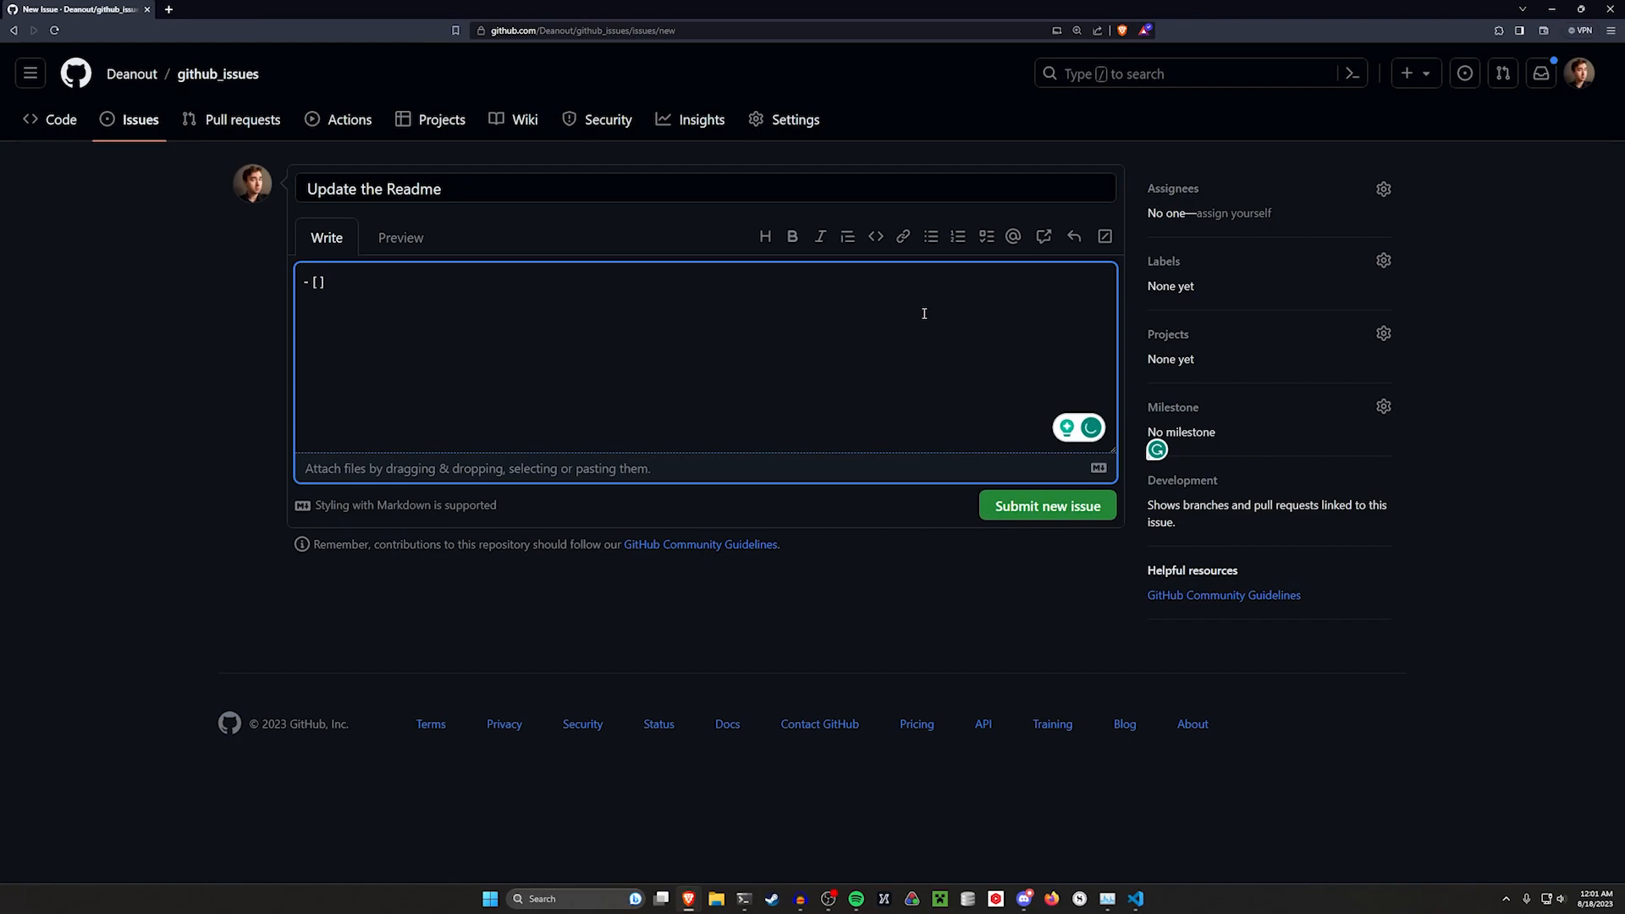
type("Change title")
key("Return")
type("Change ")
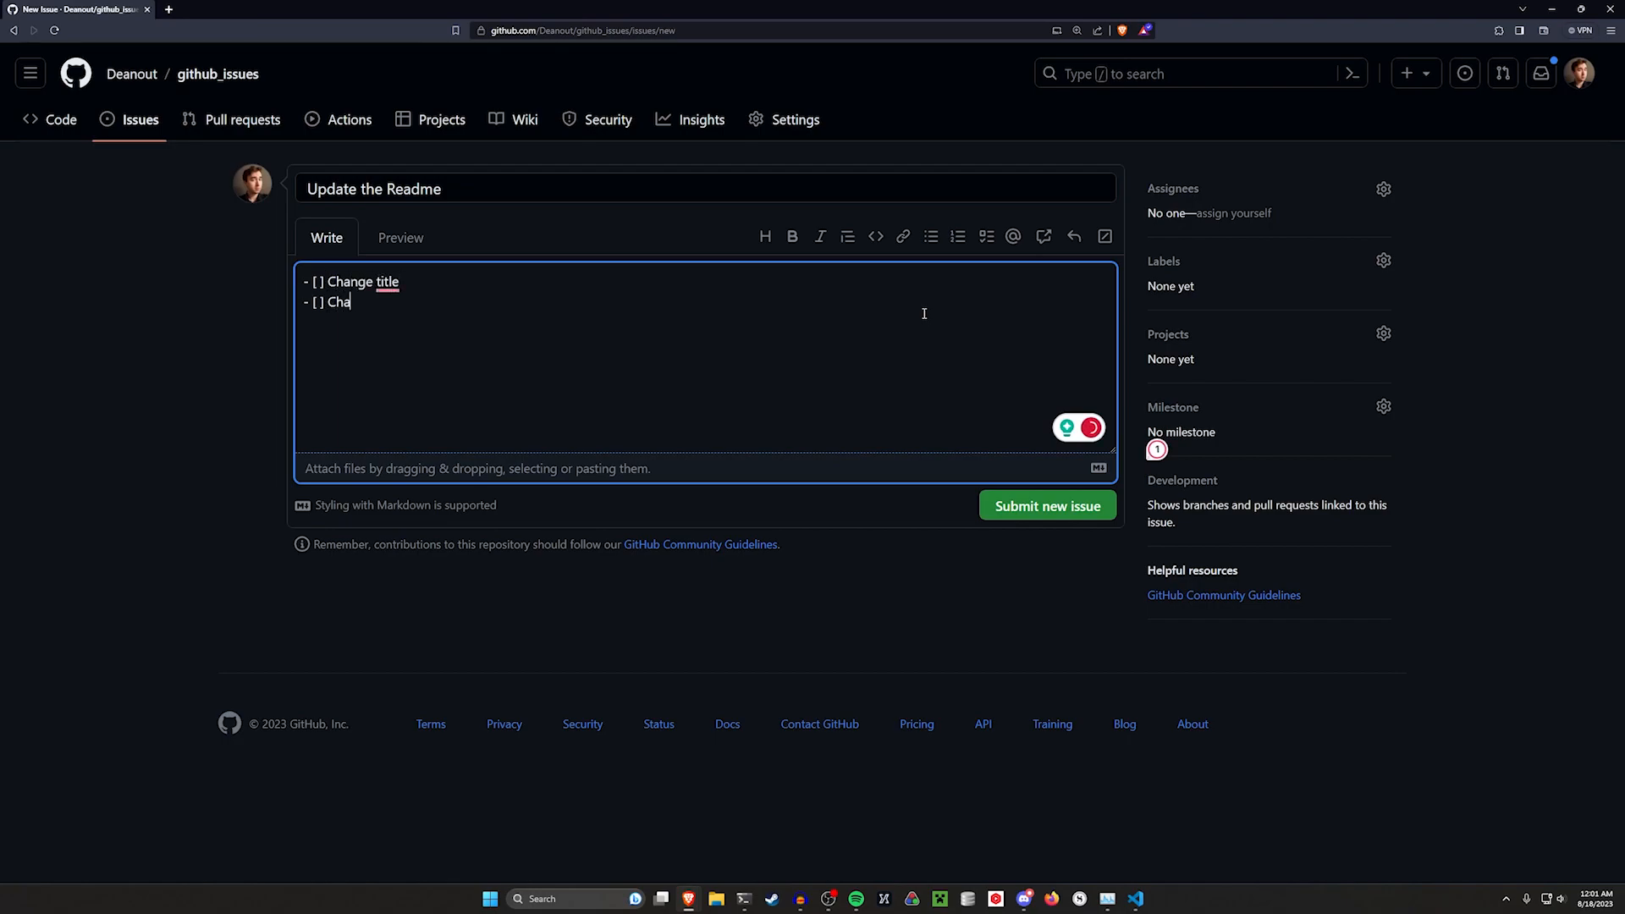
type("body")
key("Return")
type("Idk, do meaningful stuff")
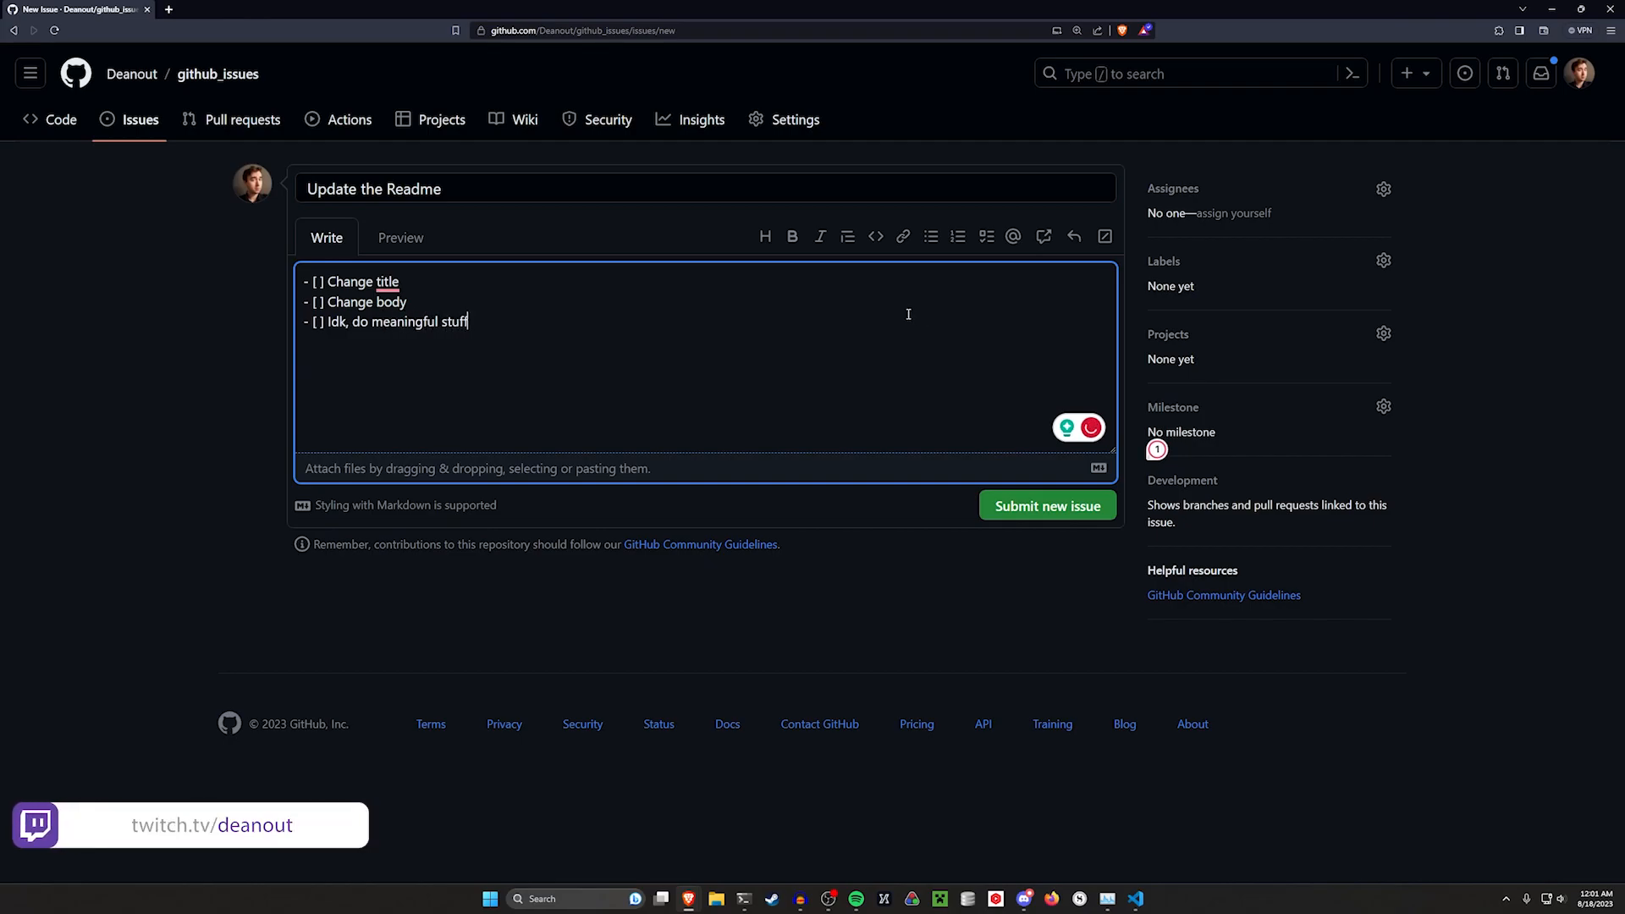
left_click(1078, 506)
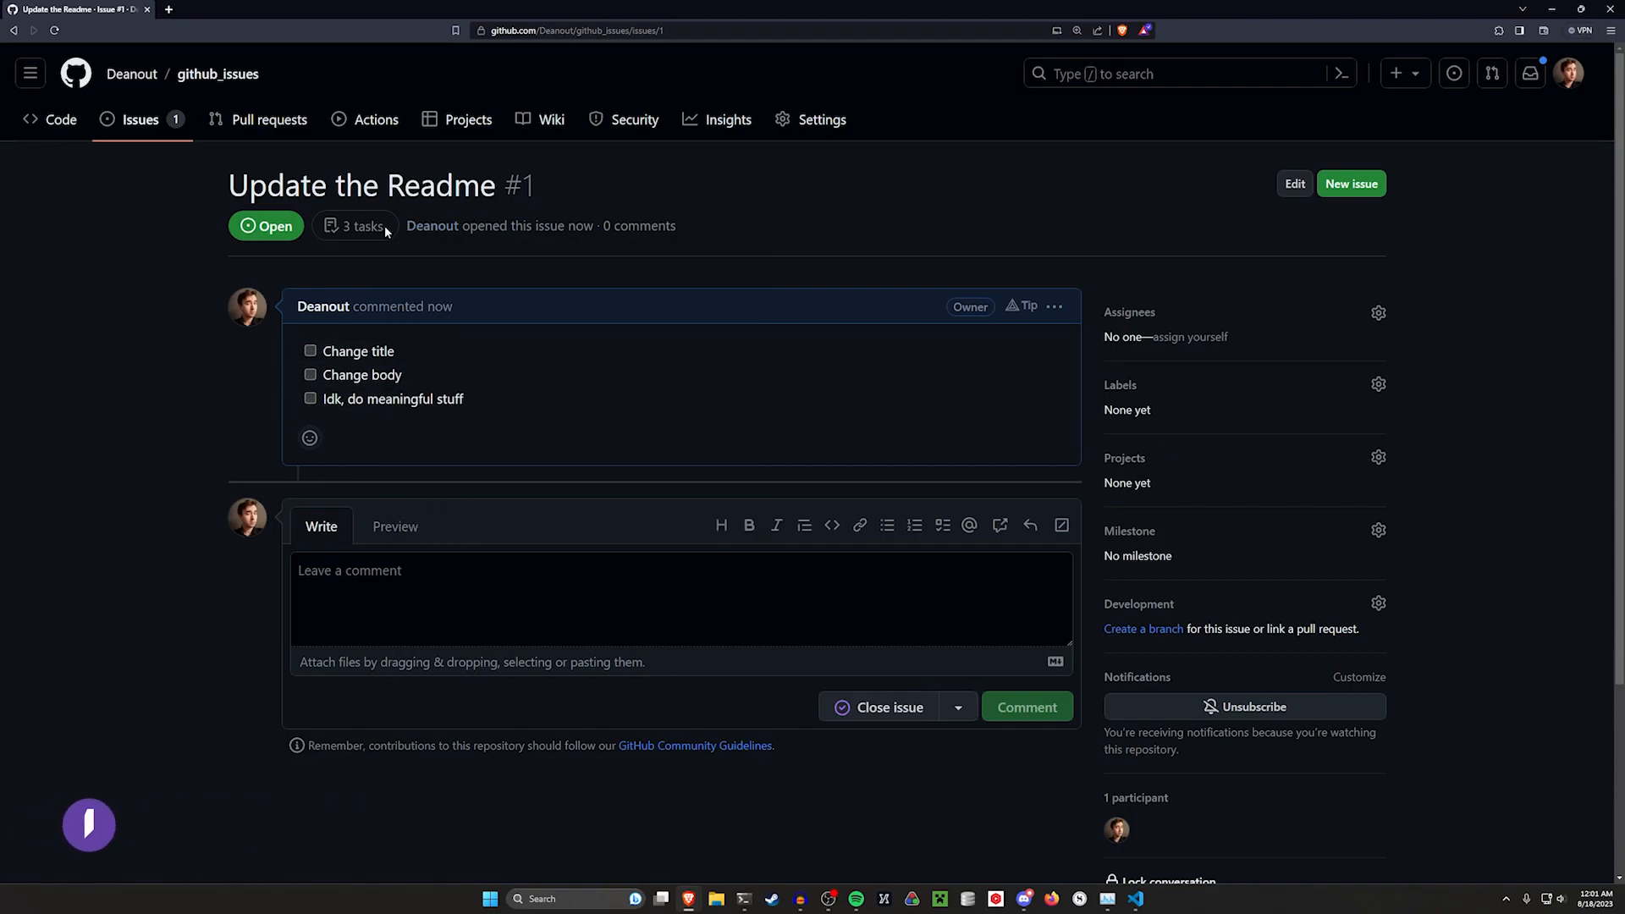
Check off the "Idk, do meaningful stuff" task in the issue
left_click_drag(387, 232, 328, 231)
left_click(311, 399)
left_click_drag(327, 227, 417, 227)
left_click(508, 291)
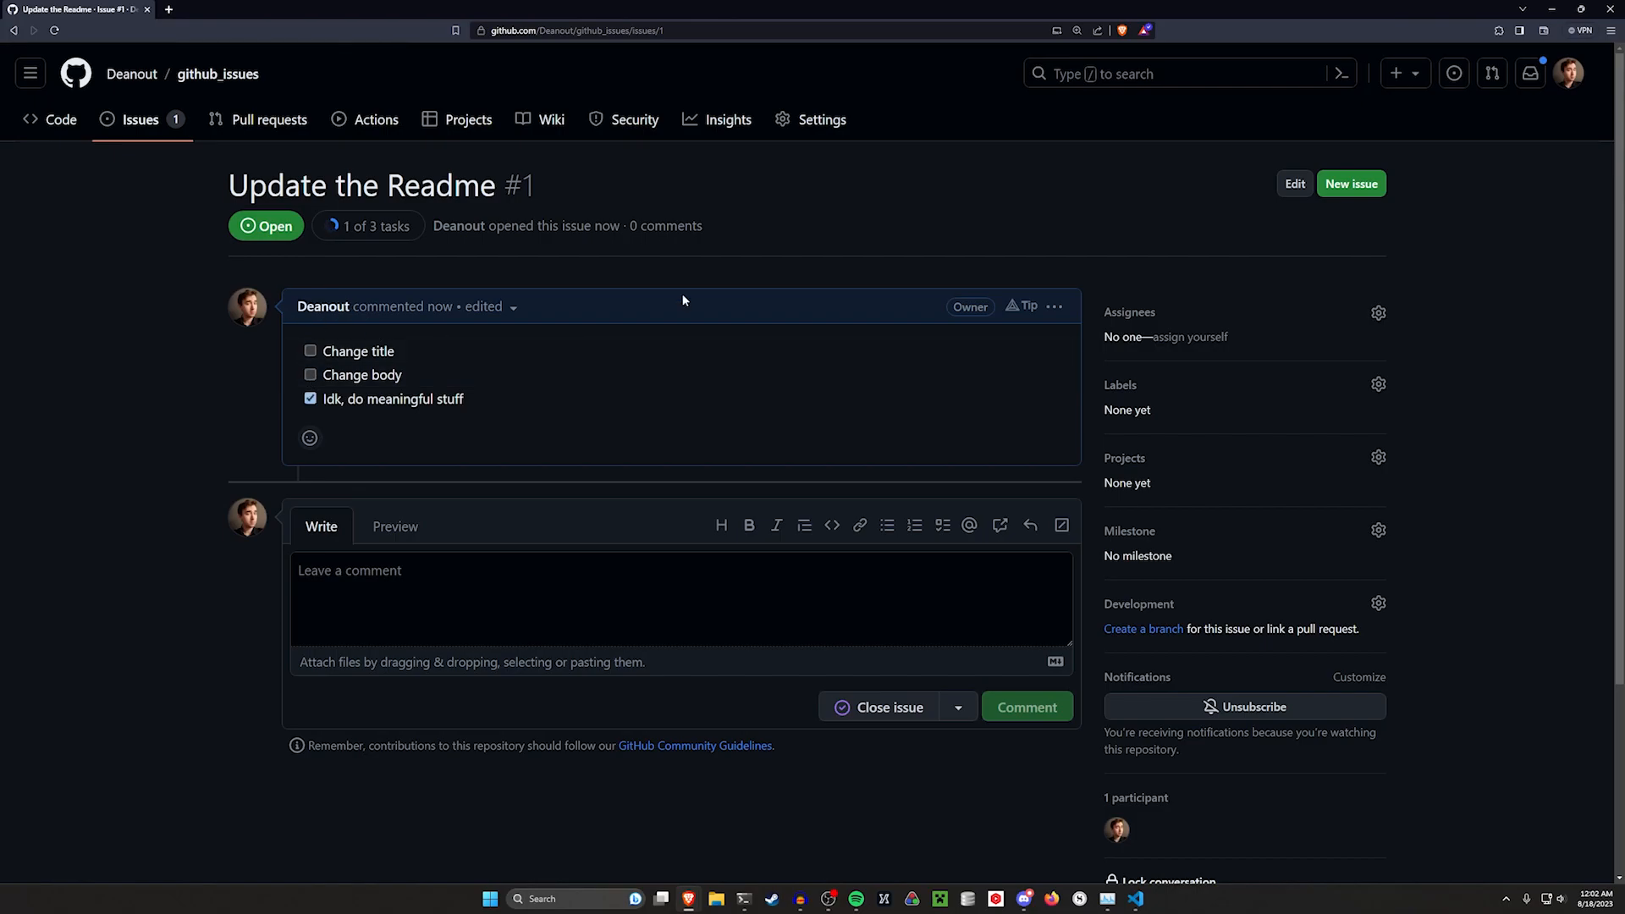
Assign the issue to your own account and briefly open the labels picker
left_click(1382, 310)
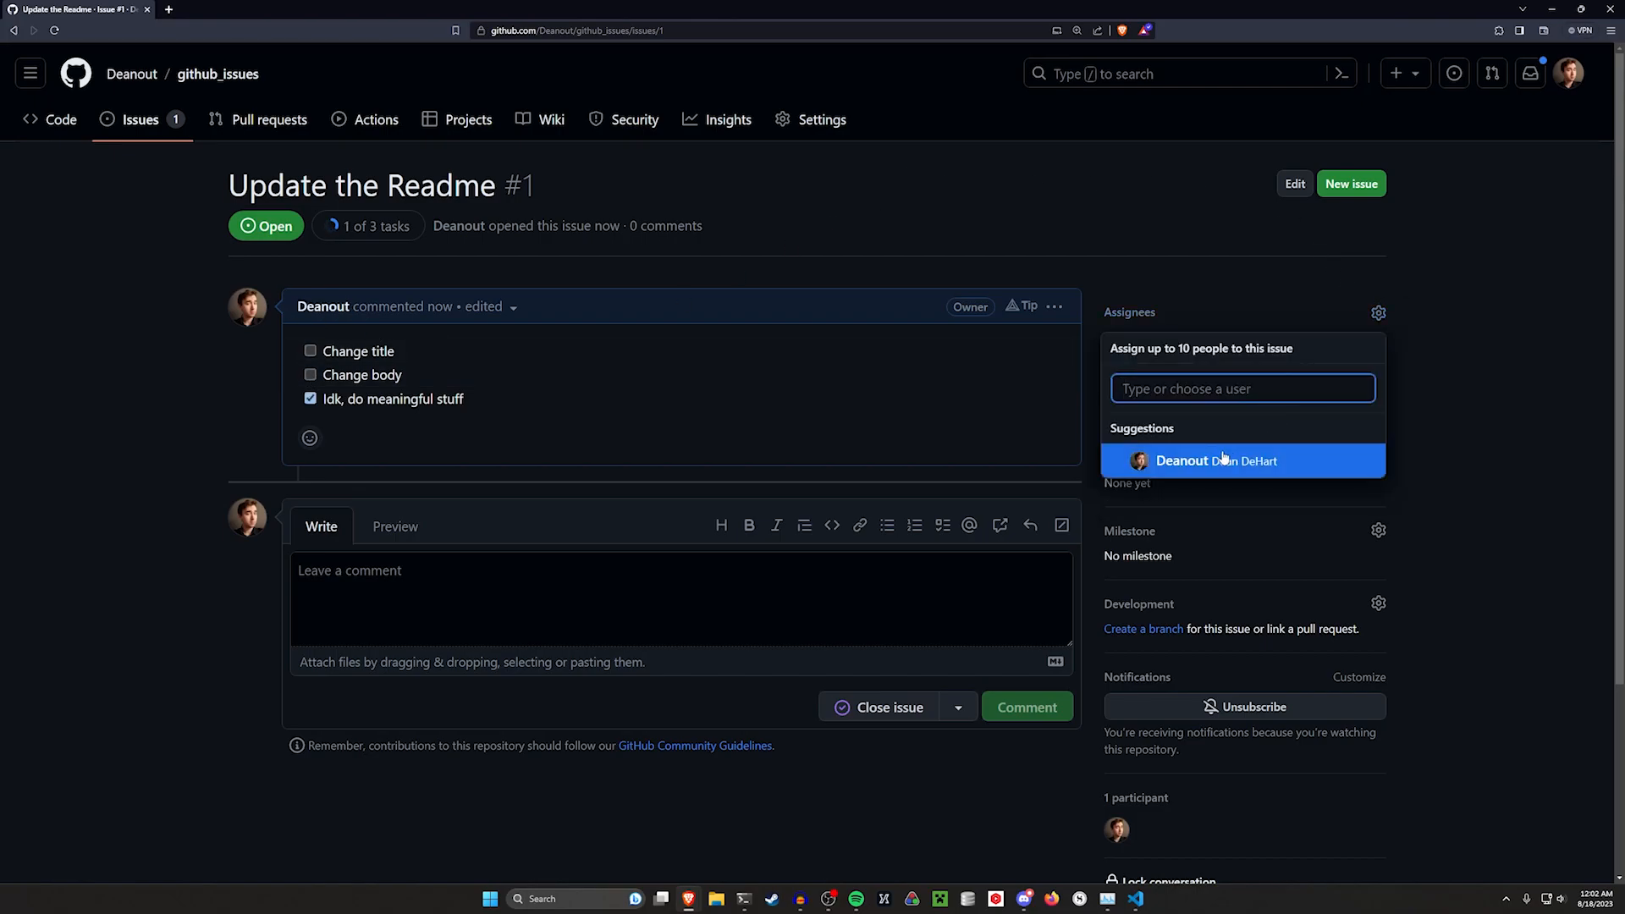
left_click(1544, 376)
left_click(1378, 385)
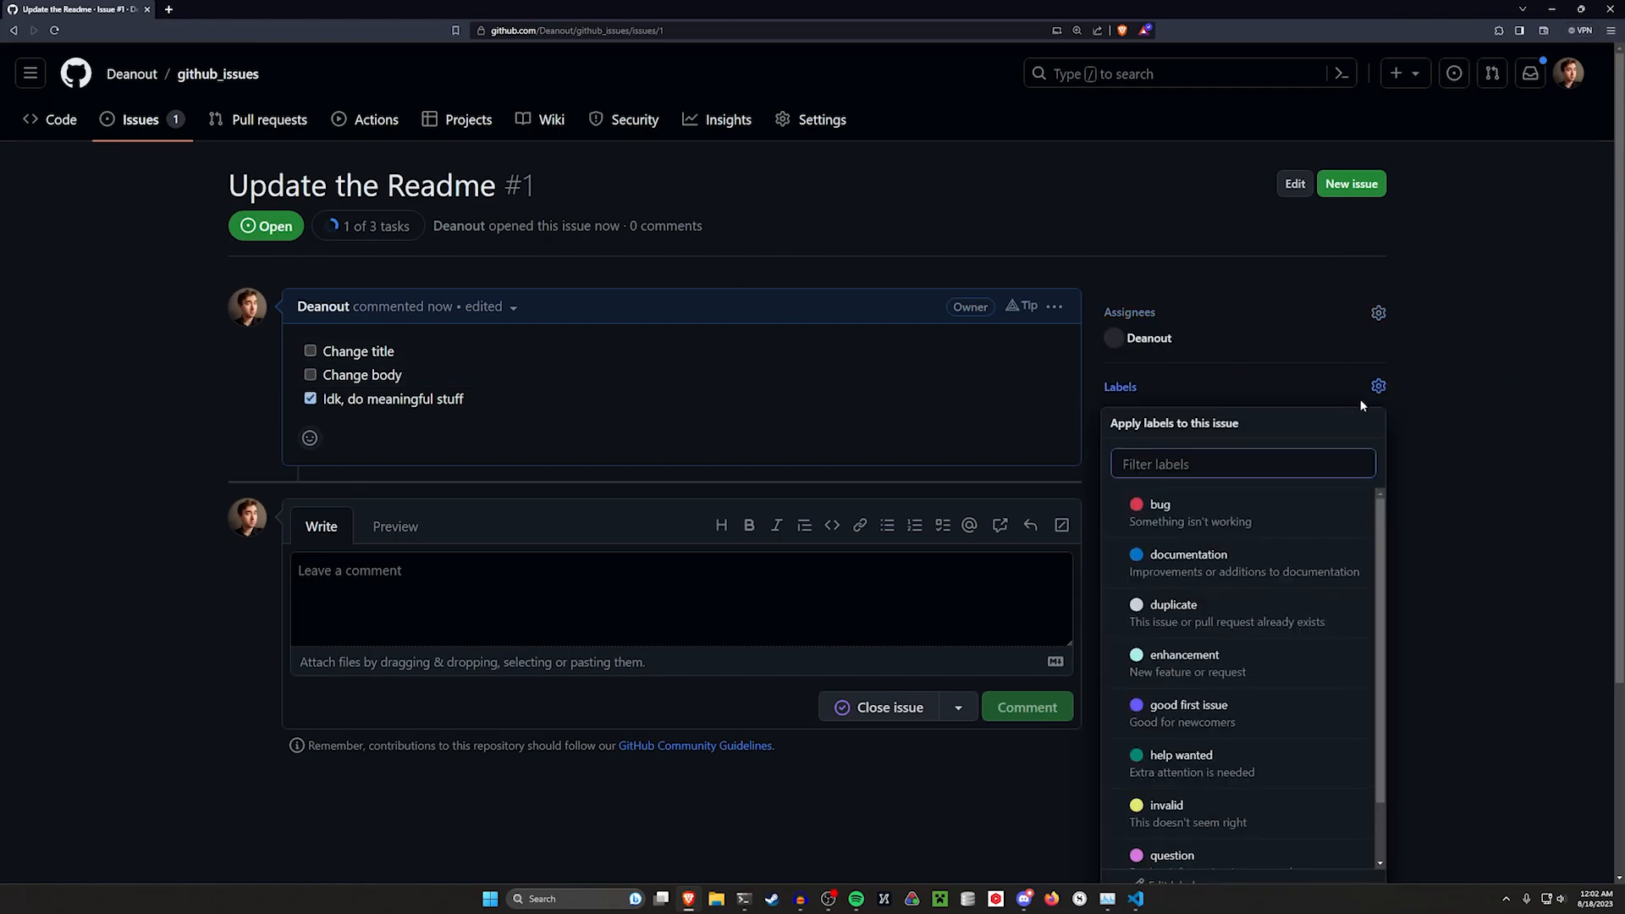
left_click(1460, 450)
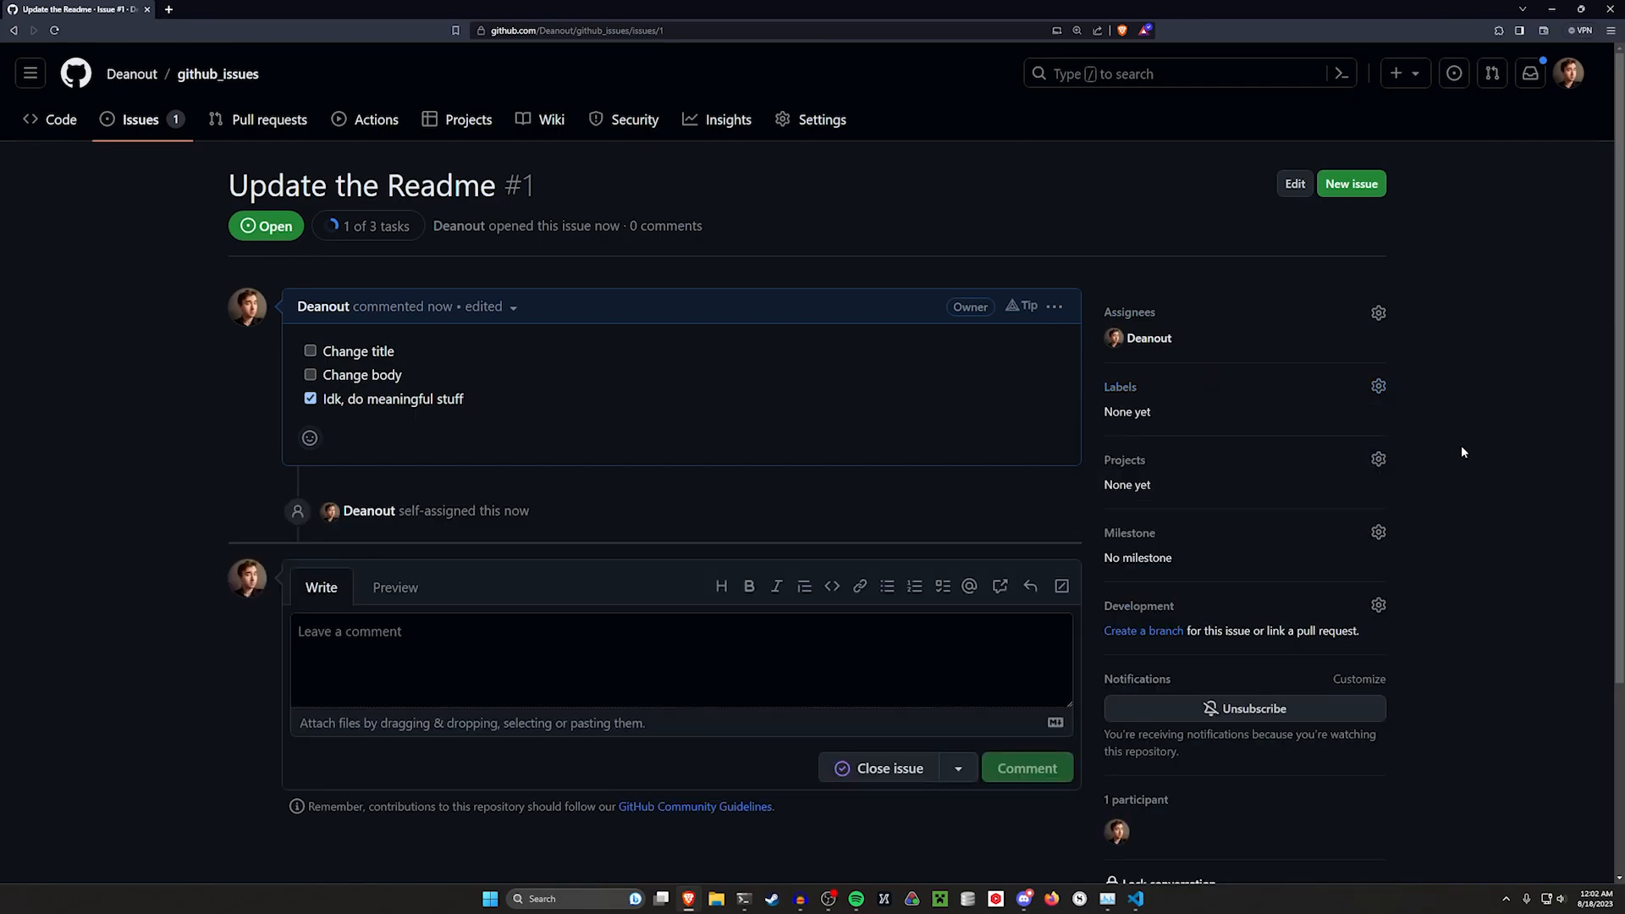
Add the documentation label to the issue
left_click(1379, 387)
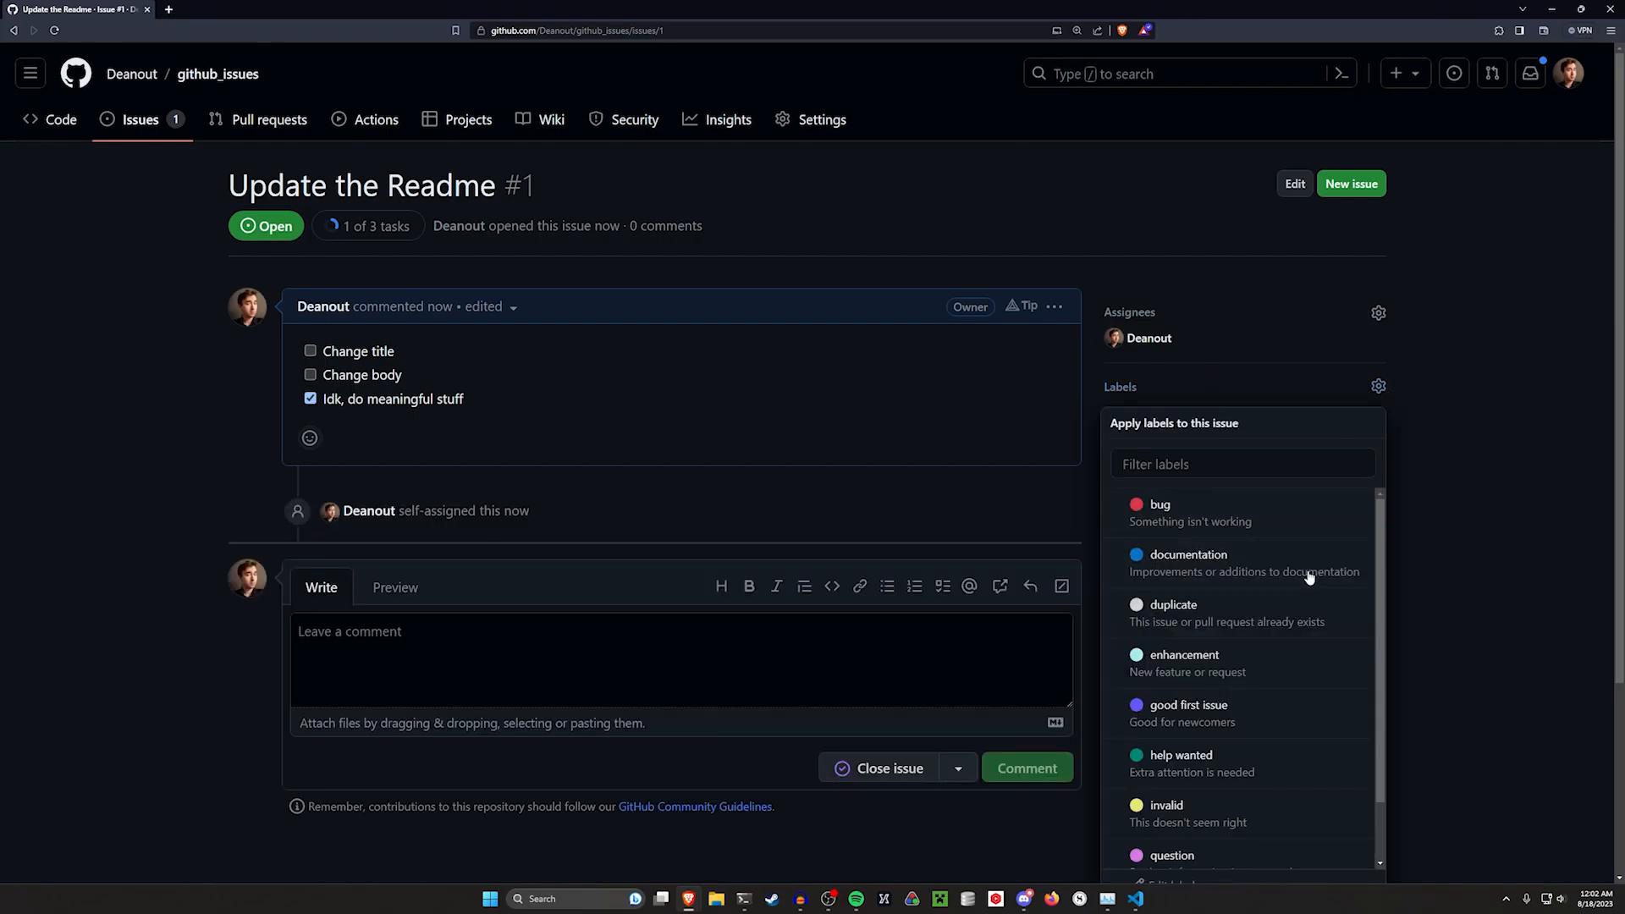
left_click(1529, 484)
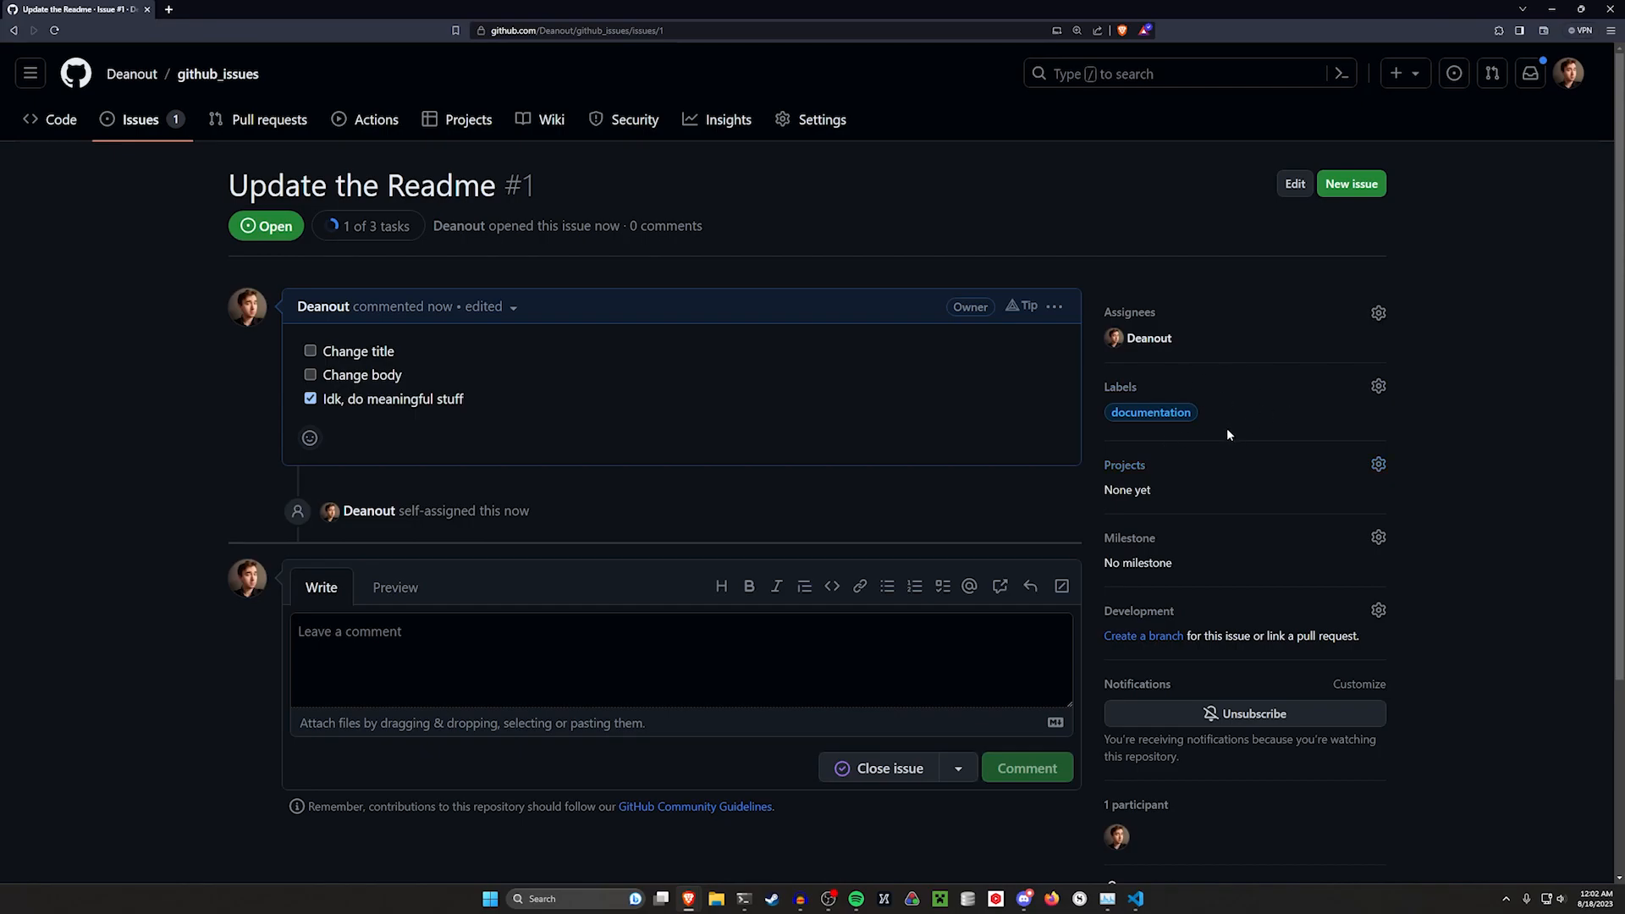
mouse_move(1206, 343)
left_mouse_down()
mouse_move(1130, 341)
mouse_move(1194, 339)
left_mouse_up()
left_click(1244, 338)
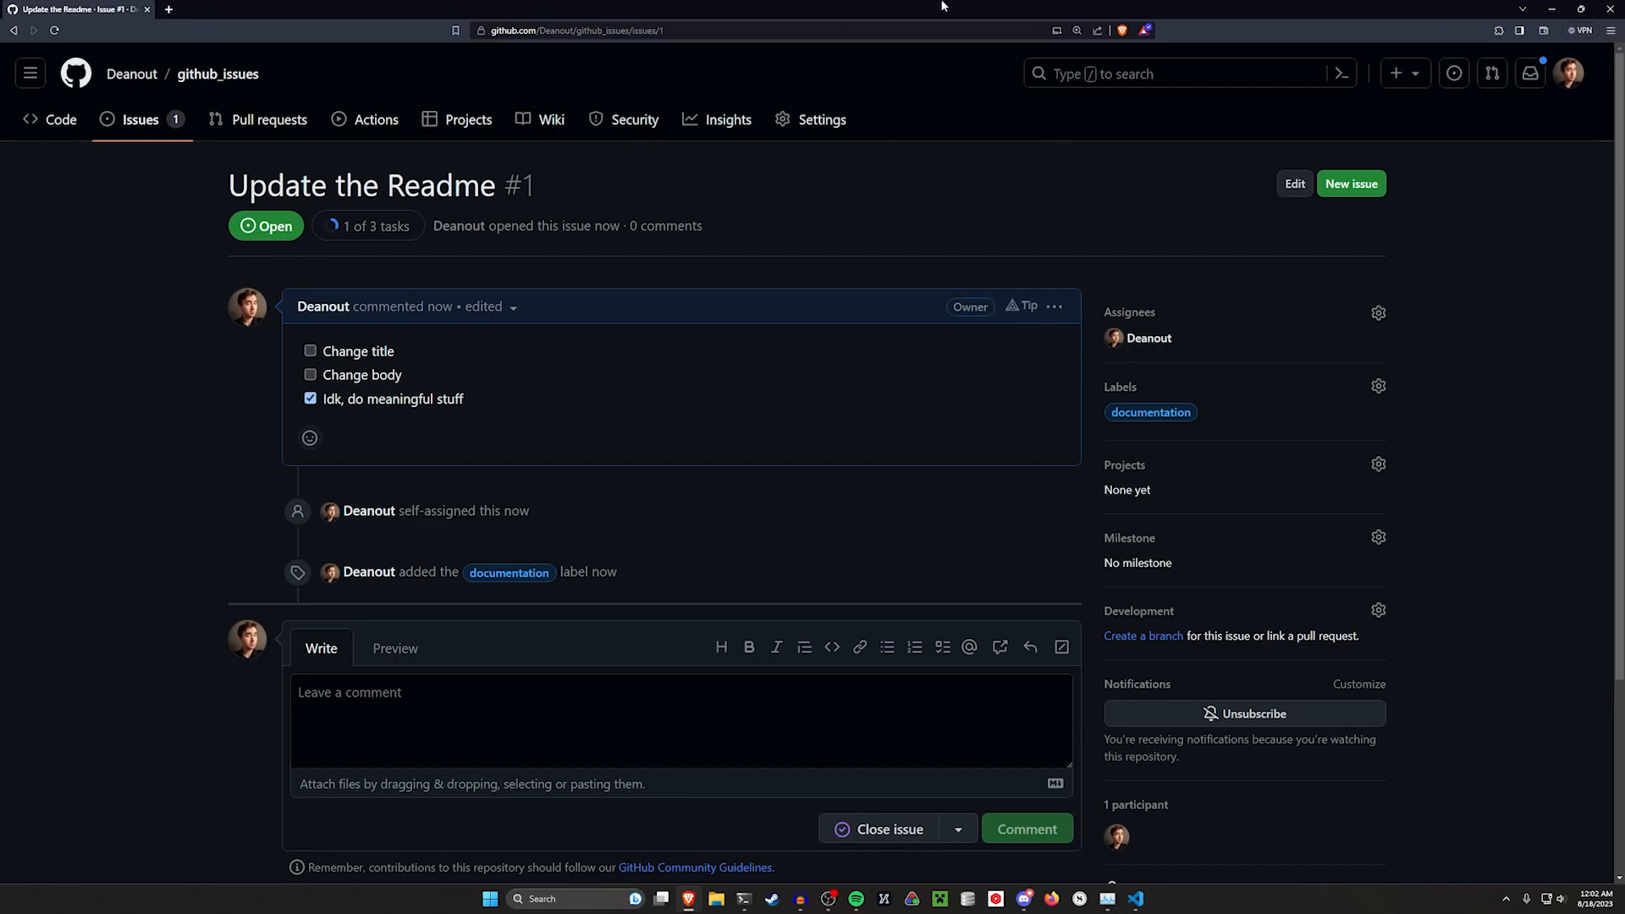
Create a new branch named temp in the repository from the code page
left_click(60, 122)
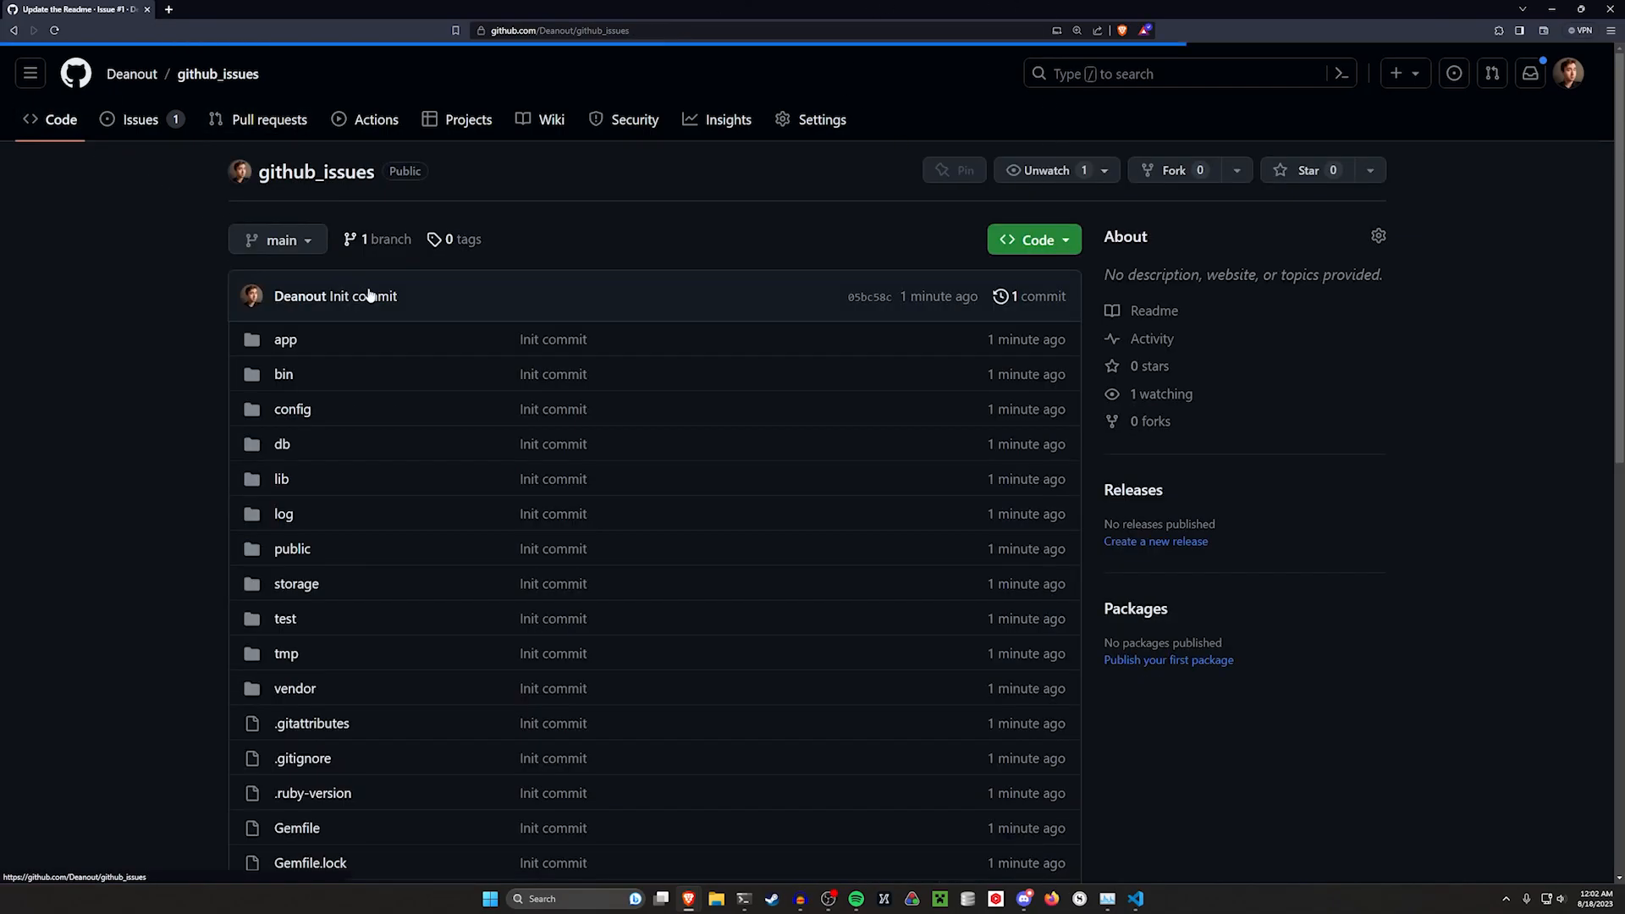
left_click(273, 239)
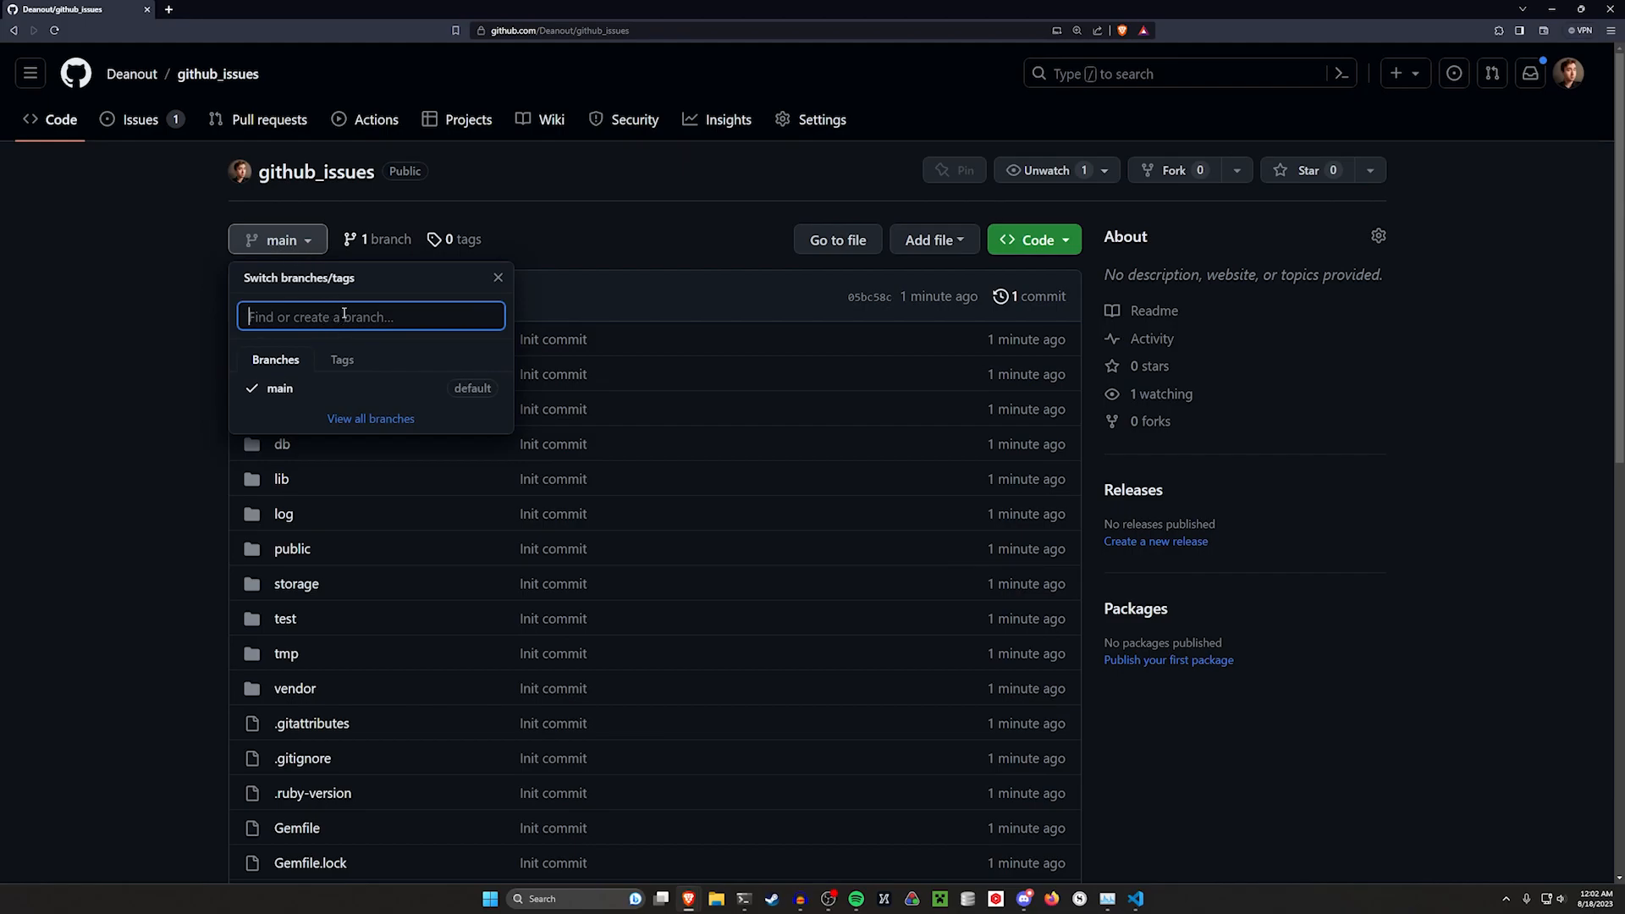
type("temp")
key("Return")
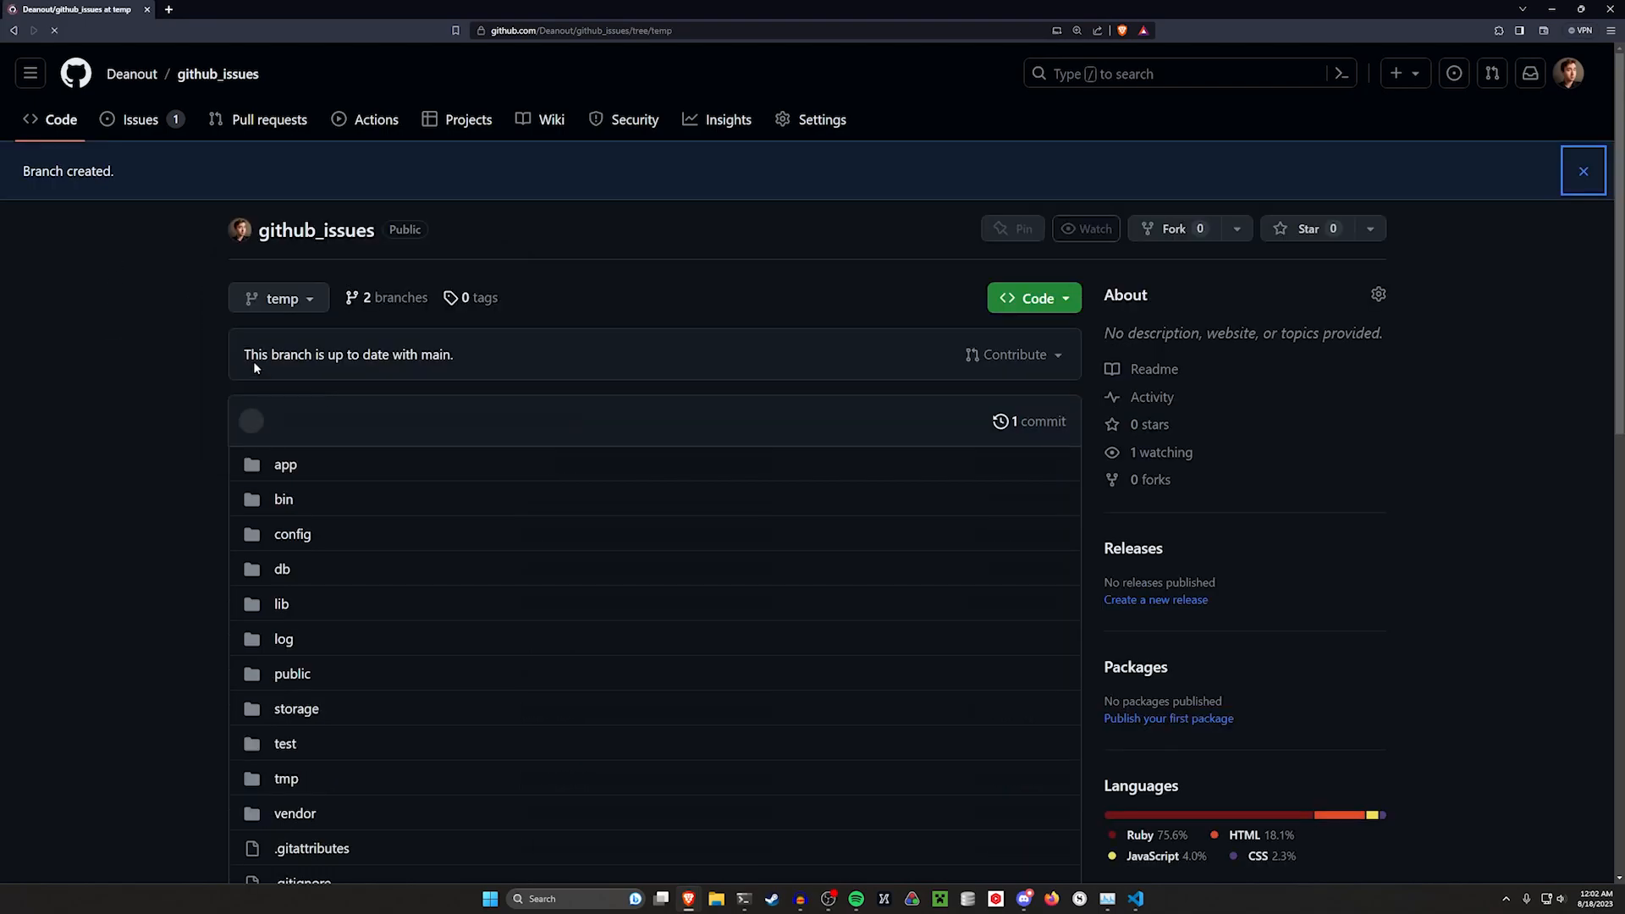
Place the browser beside the editor and list the local git branches in the terminal
left_click_drag(972, 4, 1623, 1)
left_click(1575, 125)
left_click(1441, 598)
key("ctrl+l")
type("git bra")
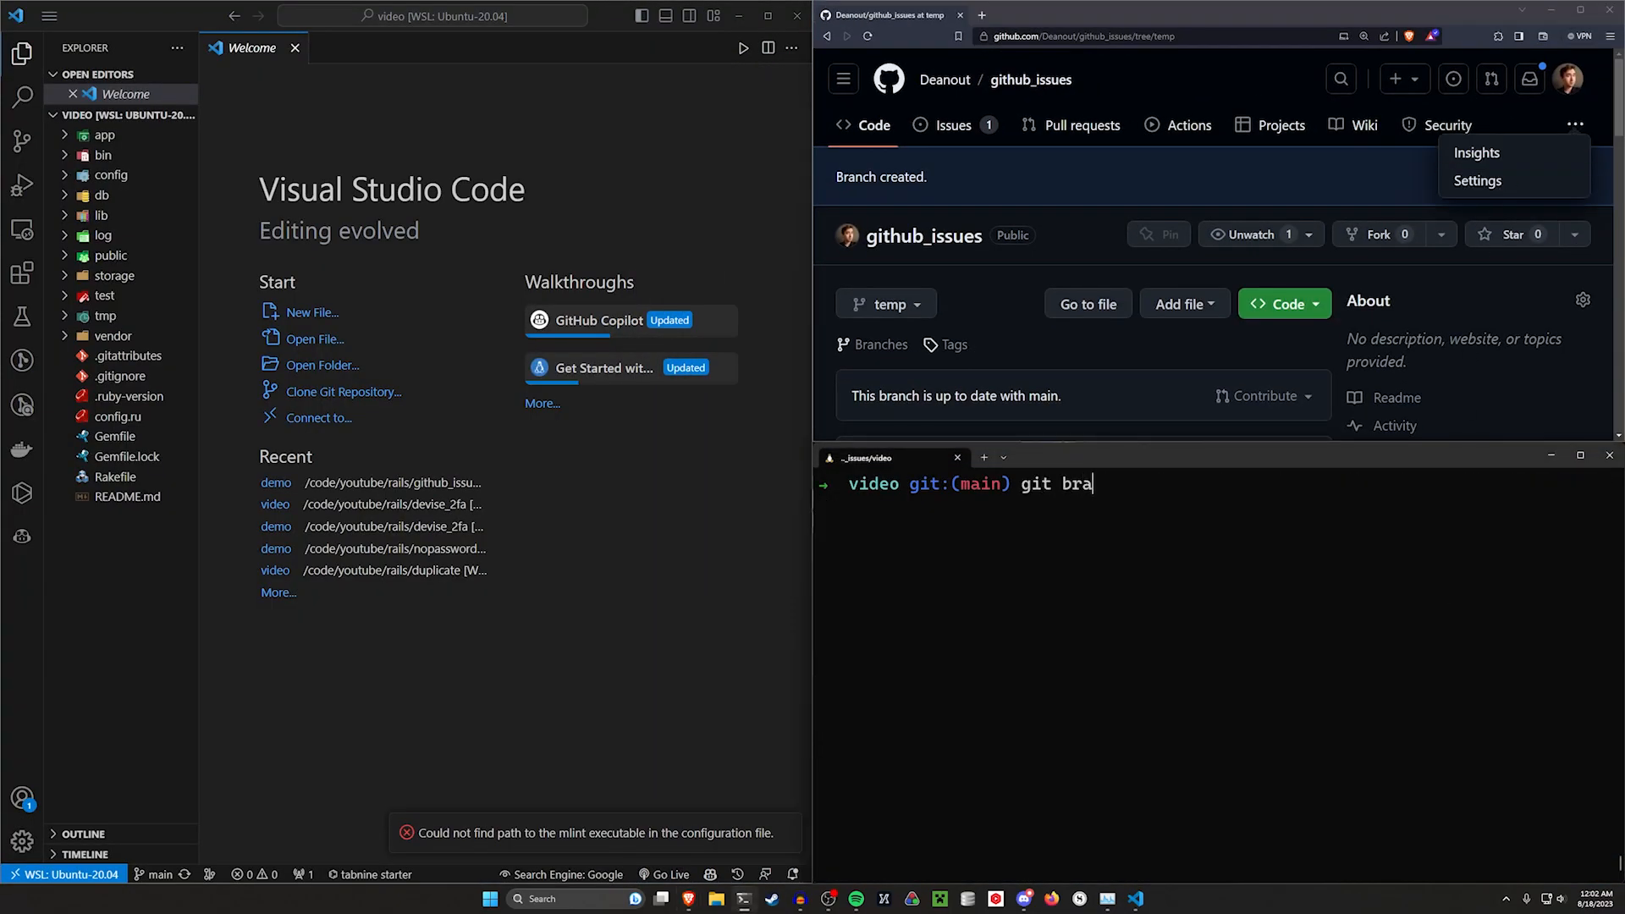
type("nch")
key("Return")
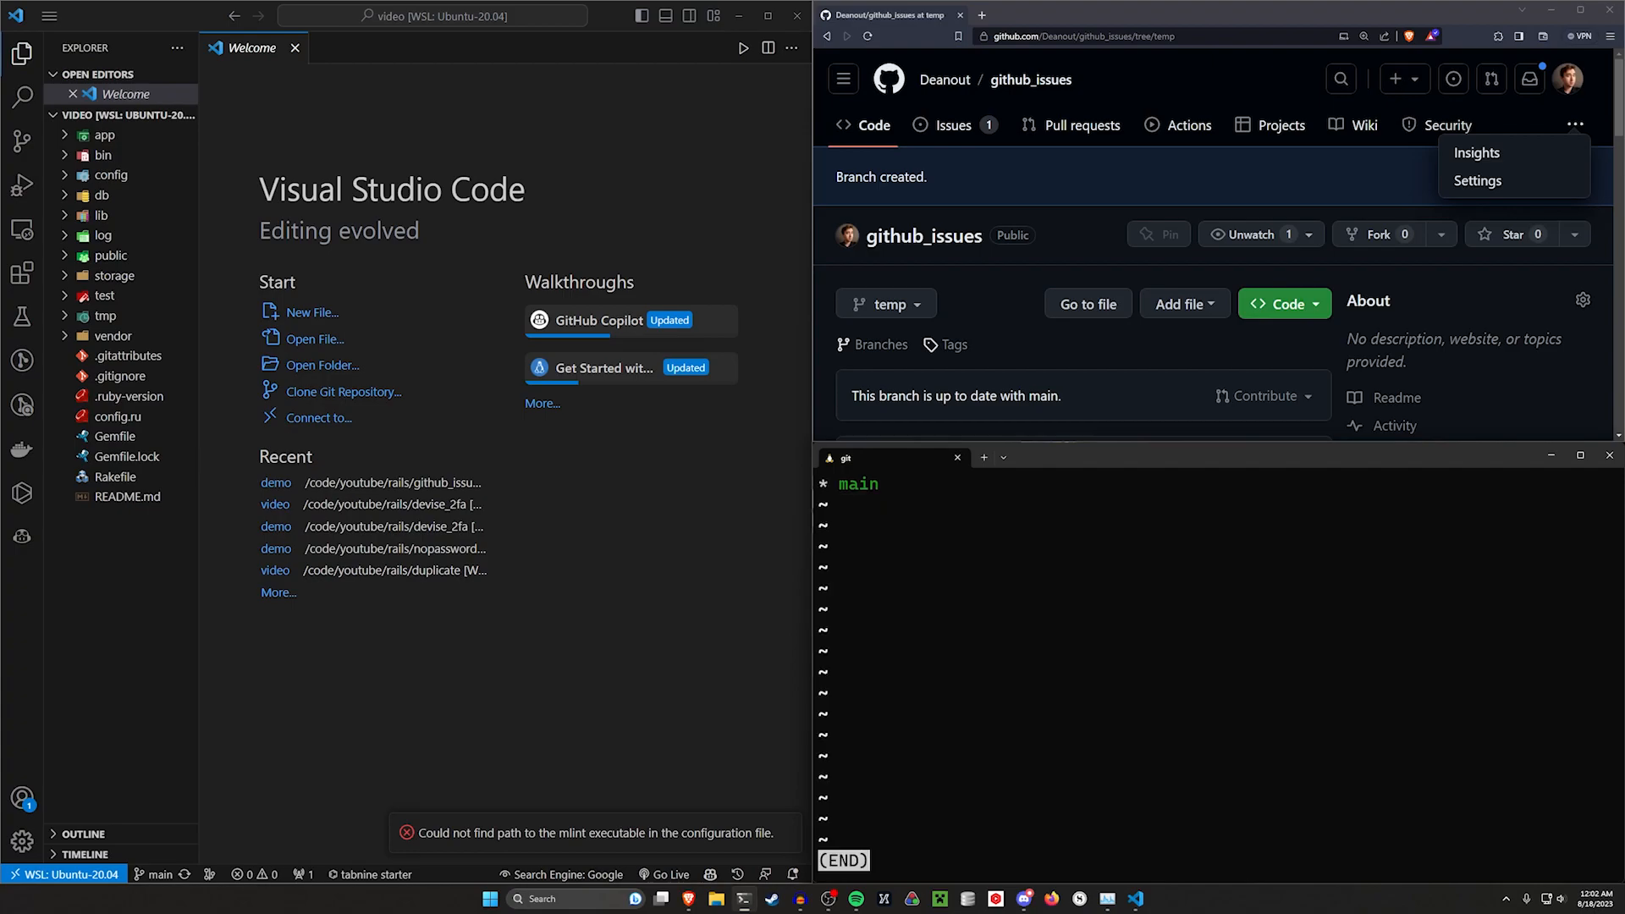
key("q")
scroll(1288, 671, "up", 2)
scroll(1287, 671, "down", 1)
Try to check out the temp branch in the terminal
key("ctrl+l")
type("git checkout ")
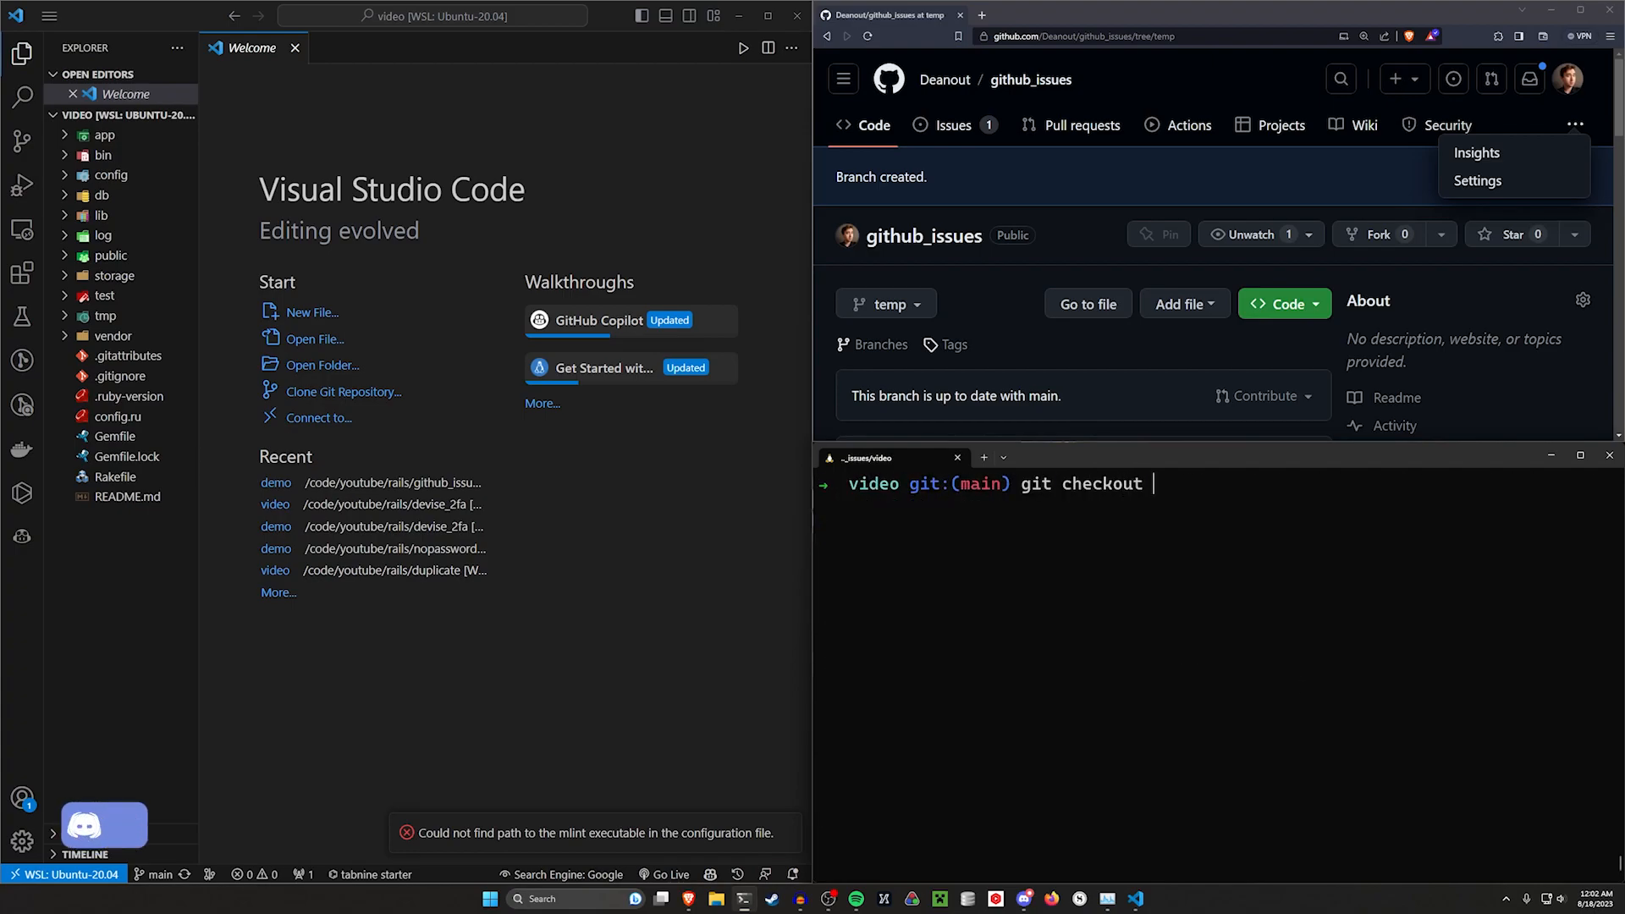
type("temp")
key("Return")
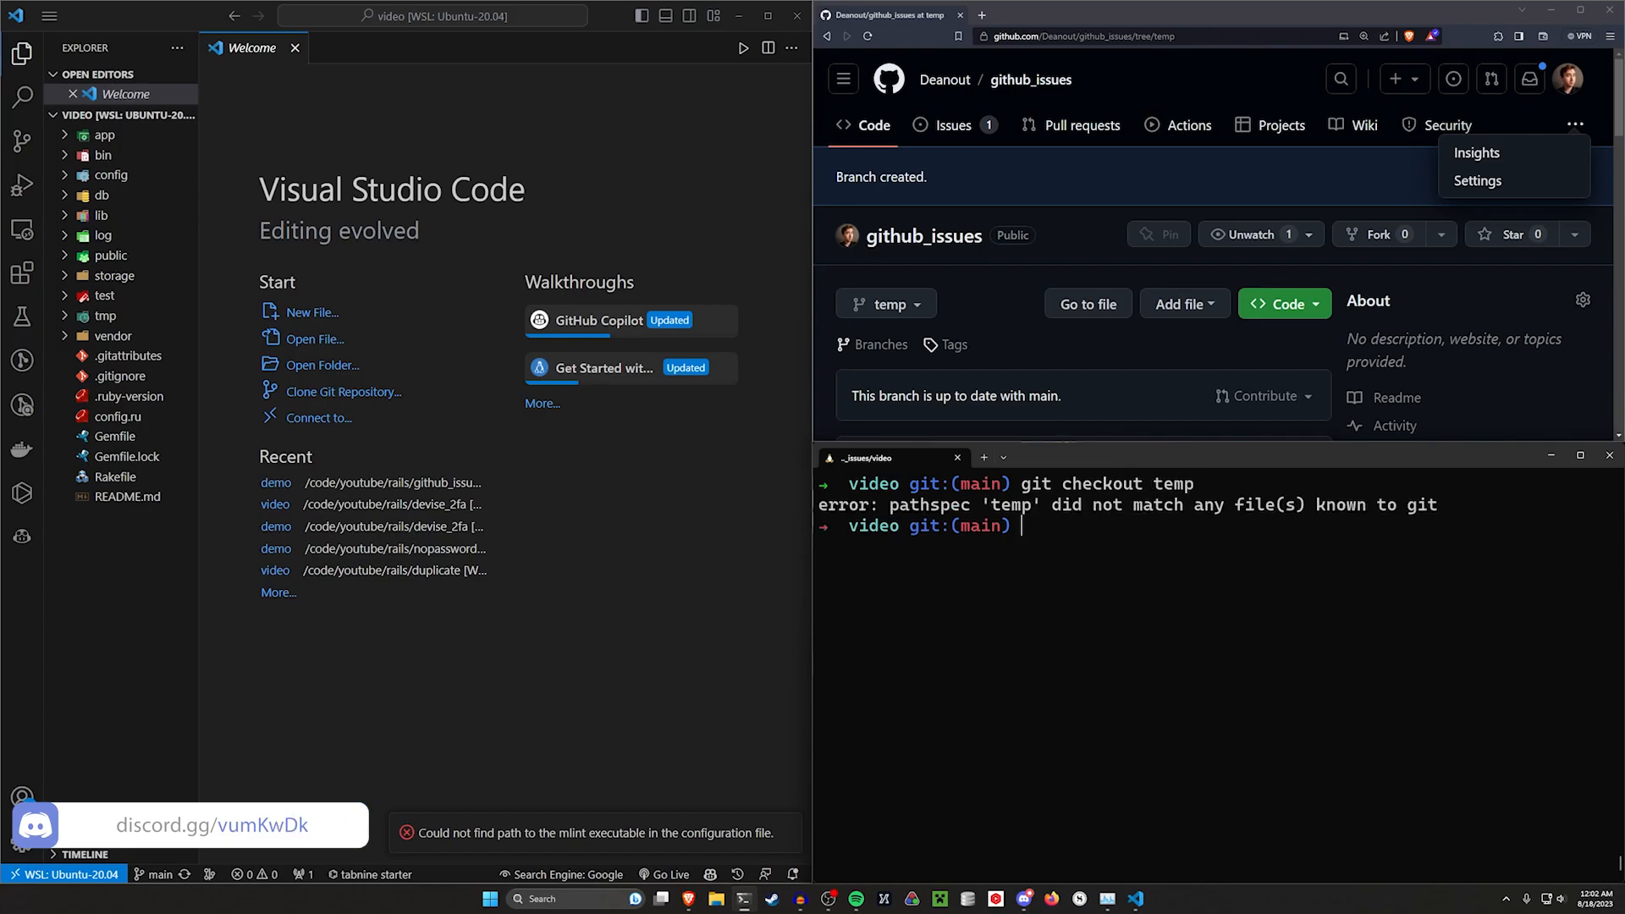
left_click_drag(1094, 505, 1437, 506)
key("ctrl+c")
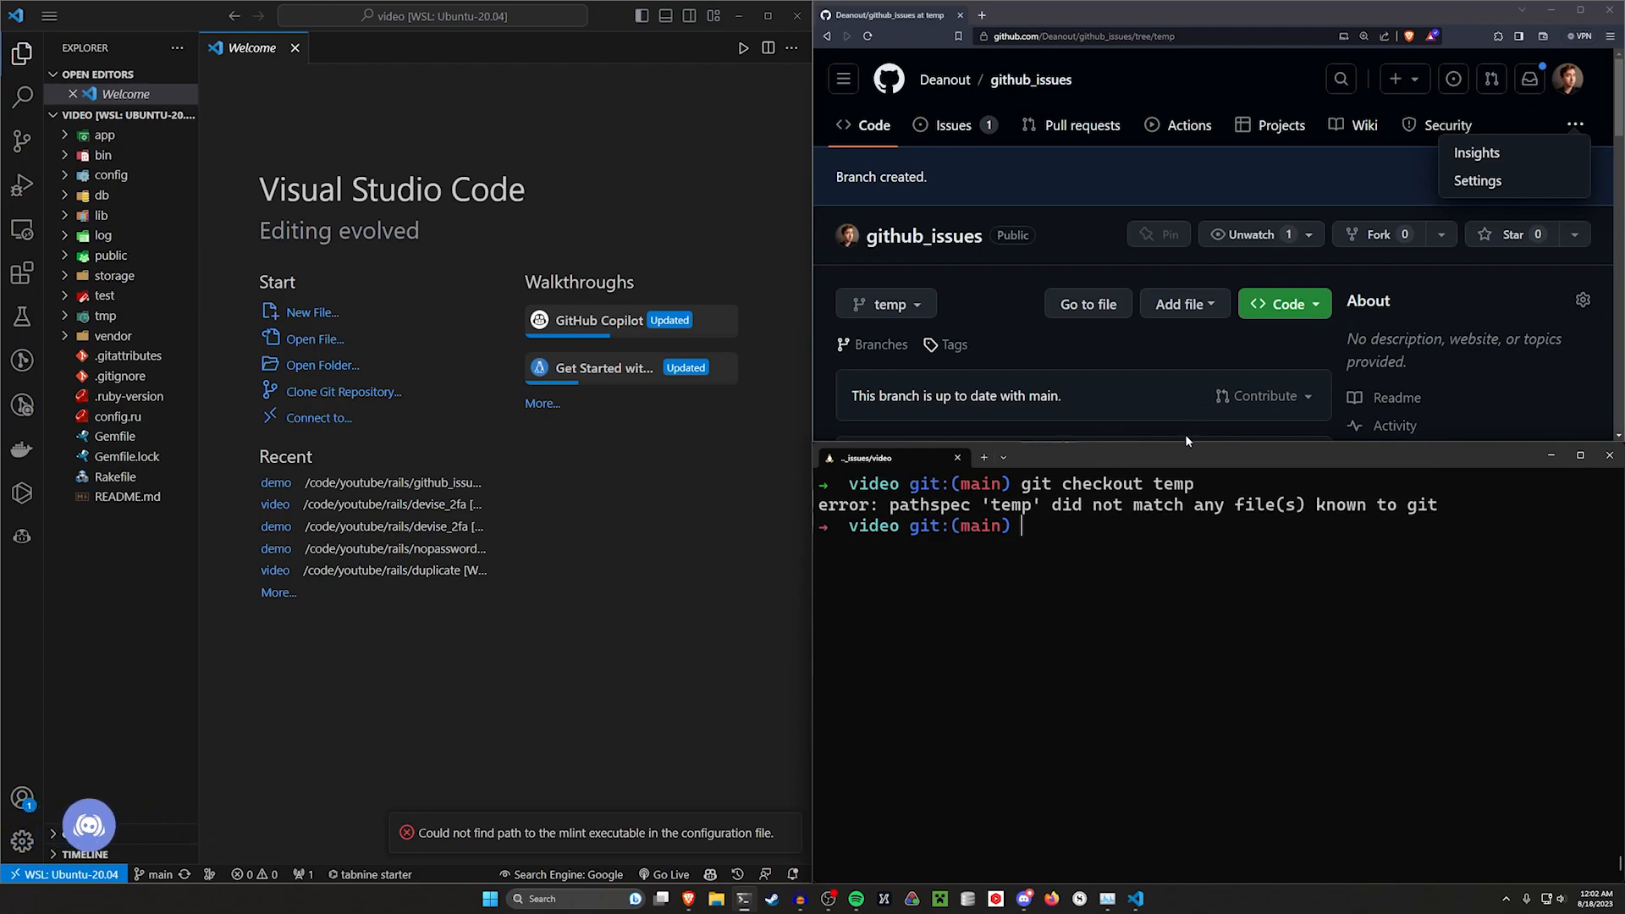
Fetch the remote branches from GitHub in the terminal
type("git fetch")
key("Return")
left_click_drag(836, 569, 1291, 573)
left_click(1060, 571)
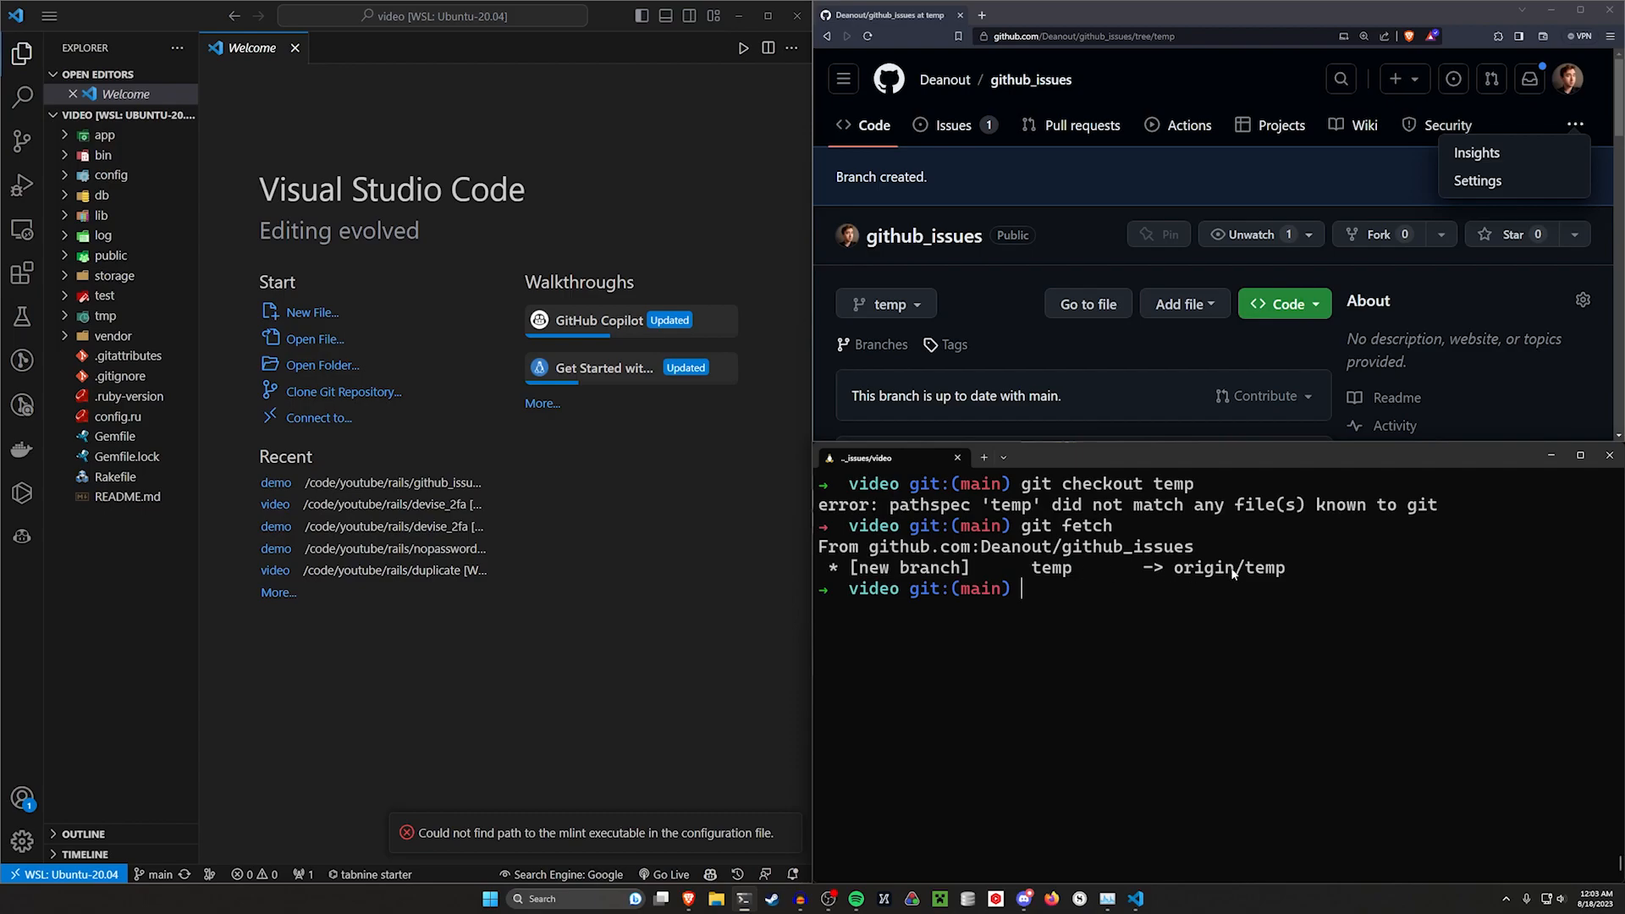
left_click_drag(1168, 570, 1289, 574)
left_click(1297, 583)
Check out the temp branch in the terminal
type("git checkout temp")
key("Return")
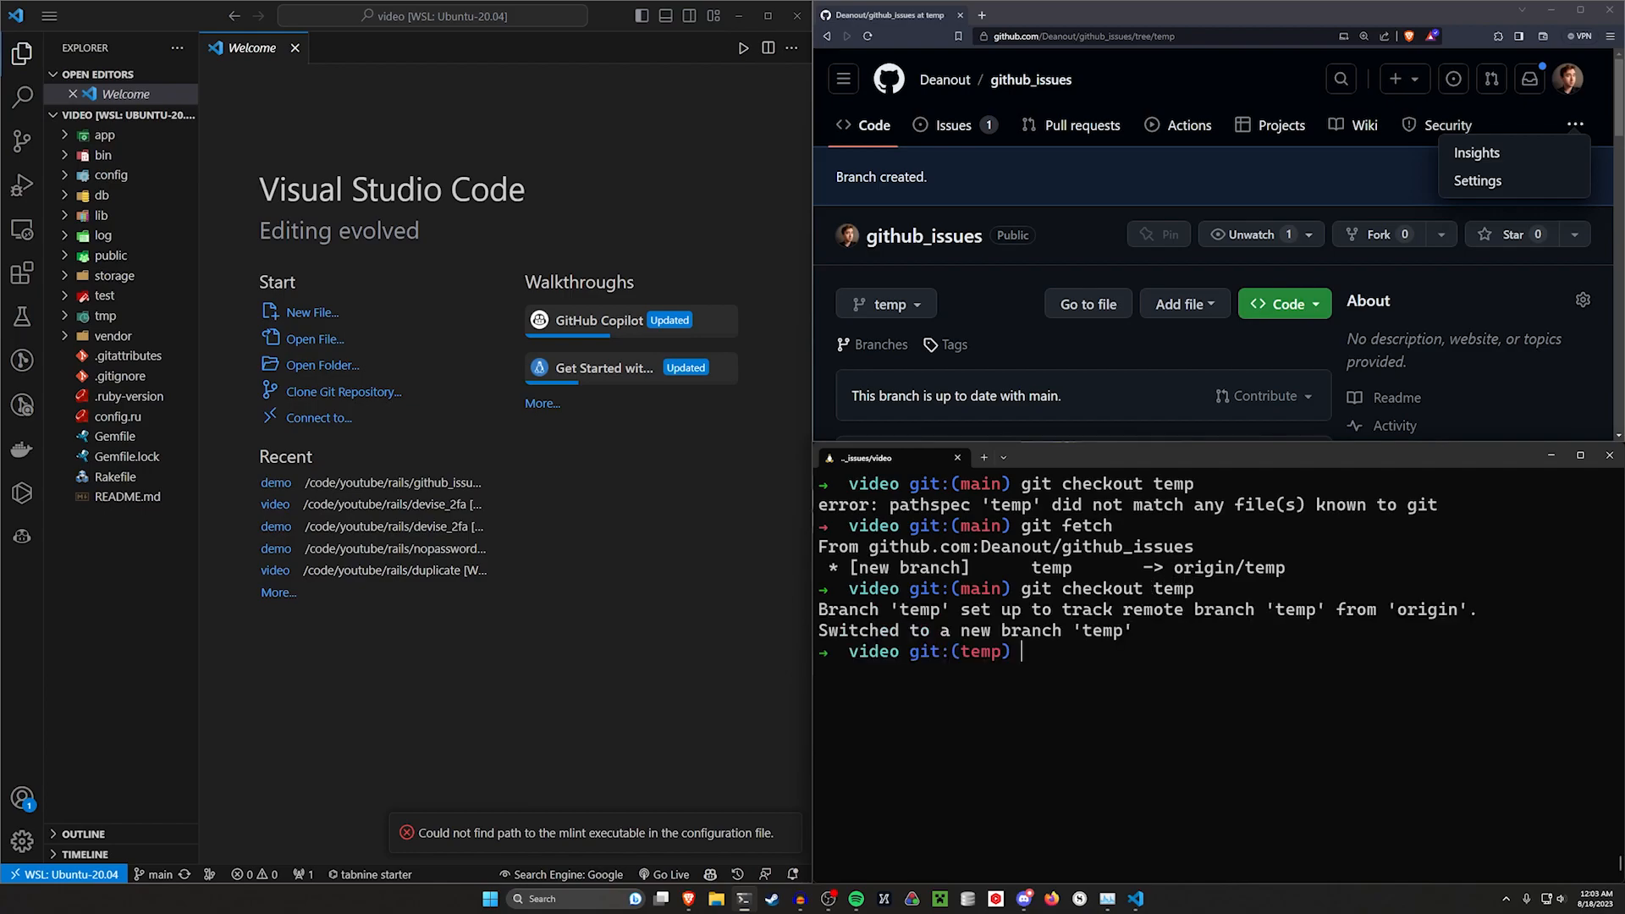
Replace README.md's contents with the heading "# New readme" and the line "Words here", then save it
key("ctrl+l")
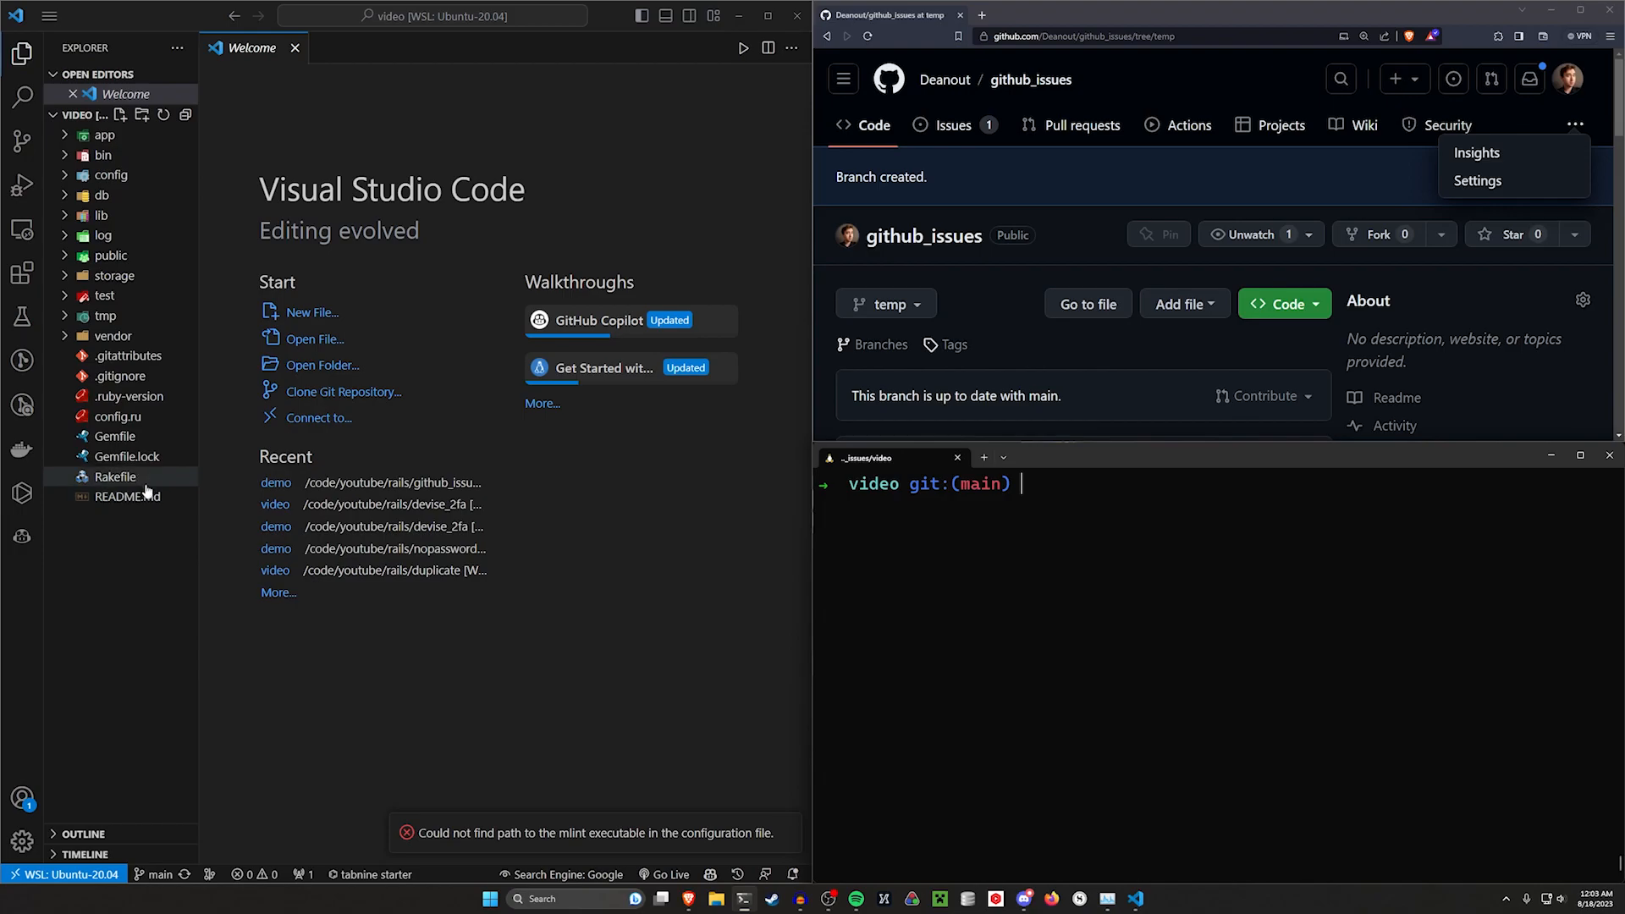
left_click(179, 501)
left_click_drag(657, 587, 330, 123)
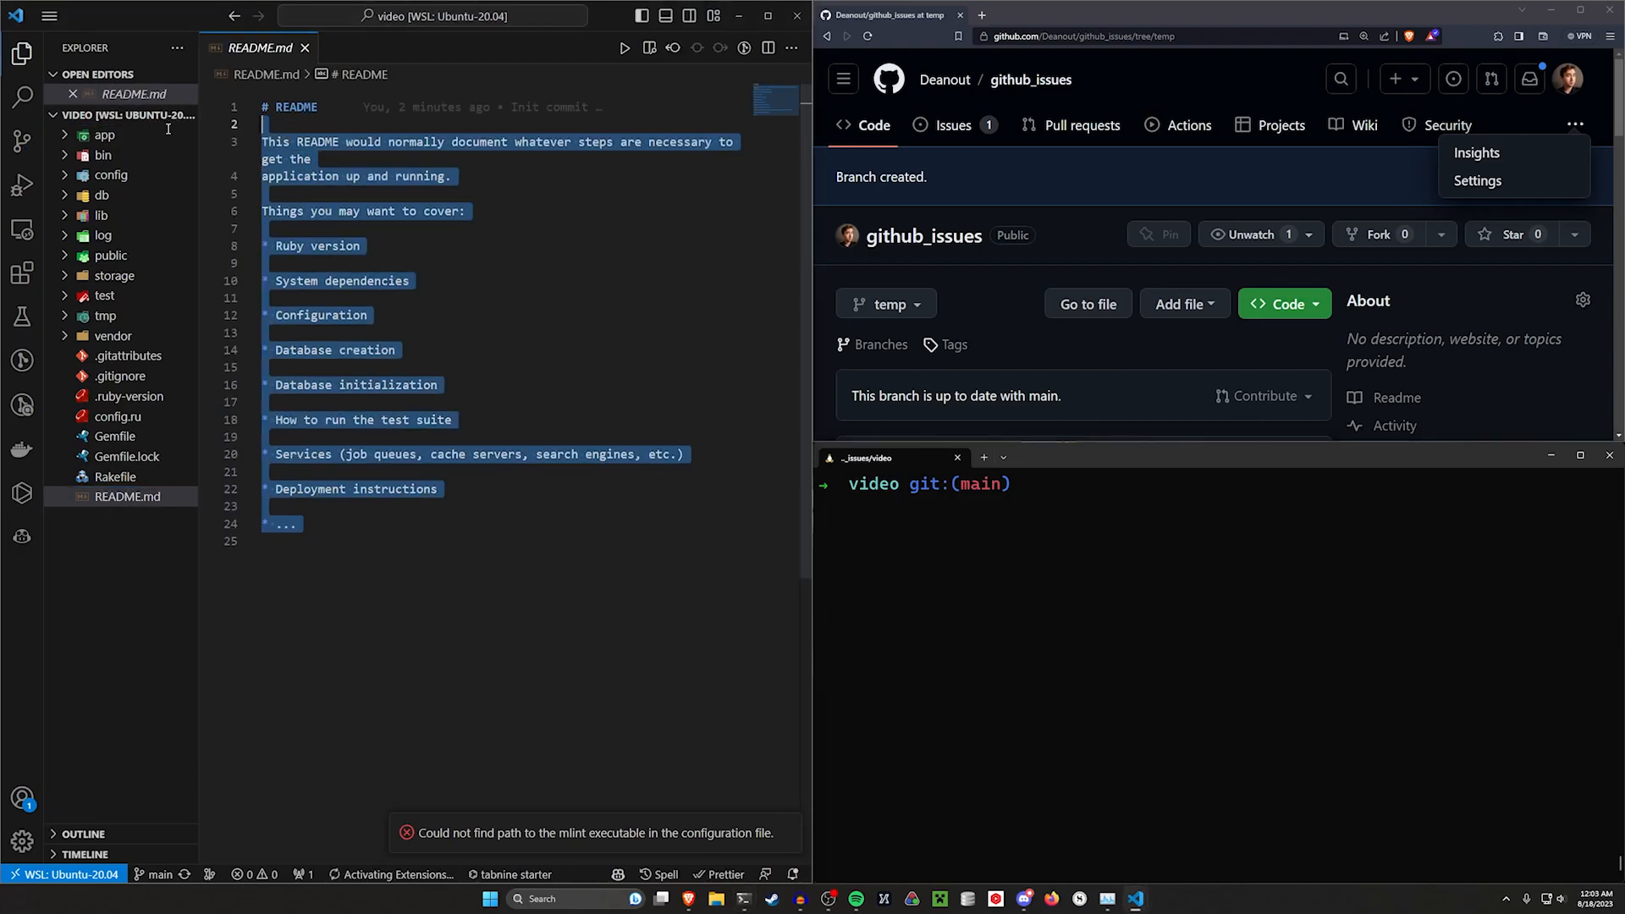
key("BackSpace")
double_click(360, 108)
key("BackSpace")
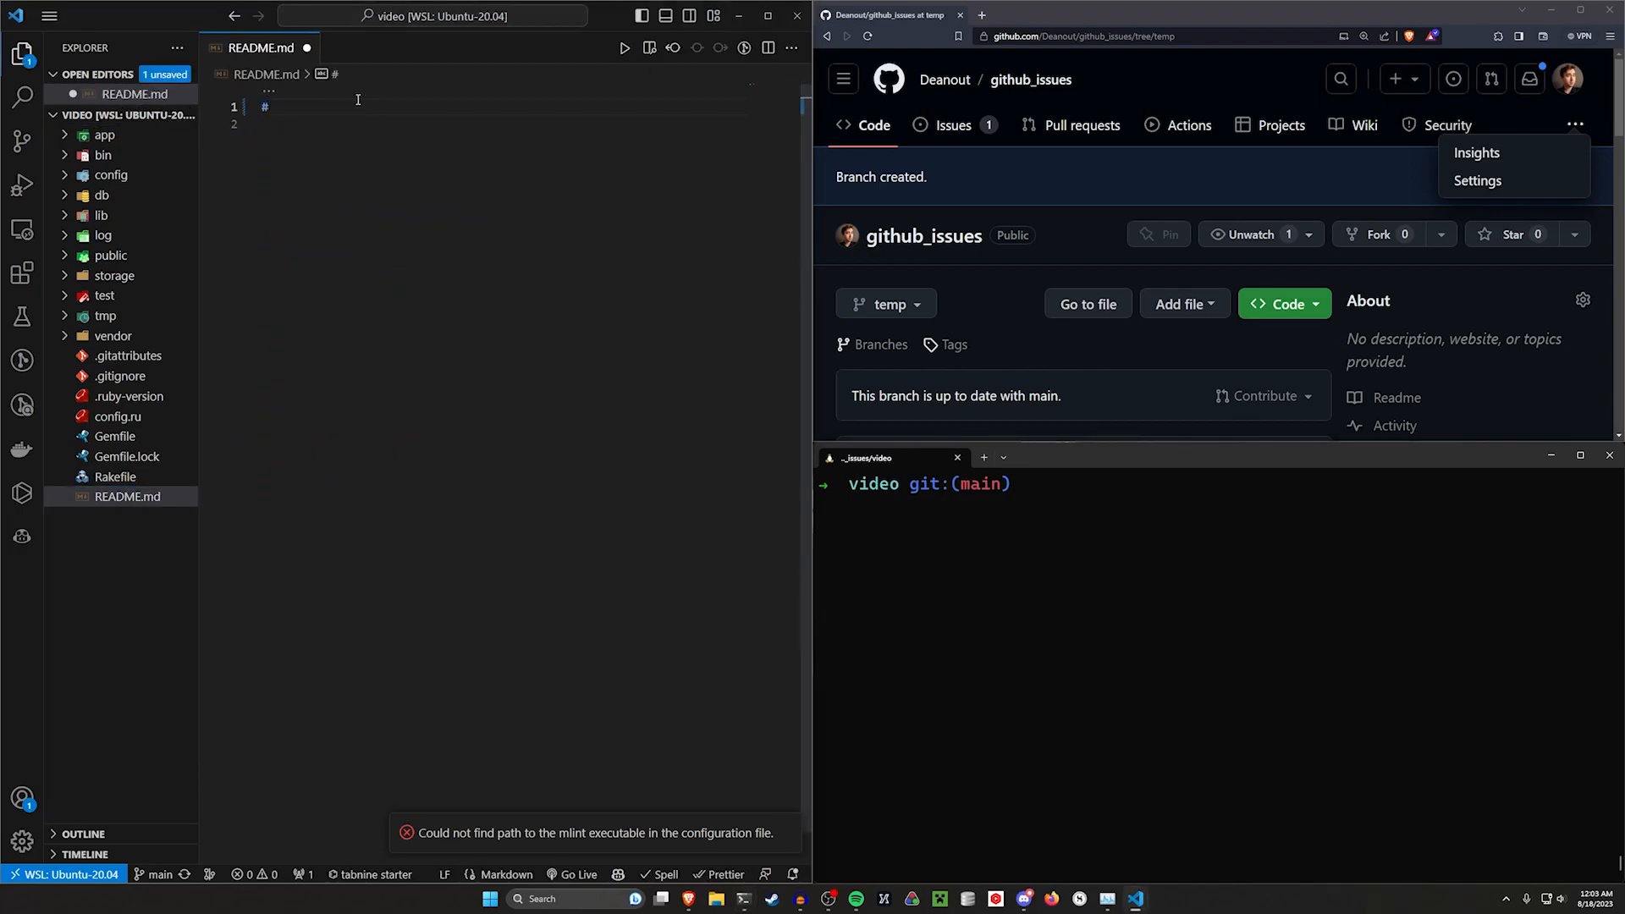
type("New readme")
key("Return")
key("Return")
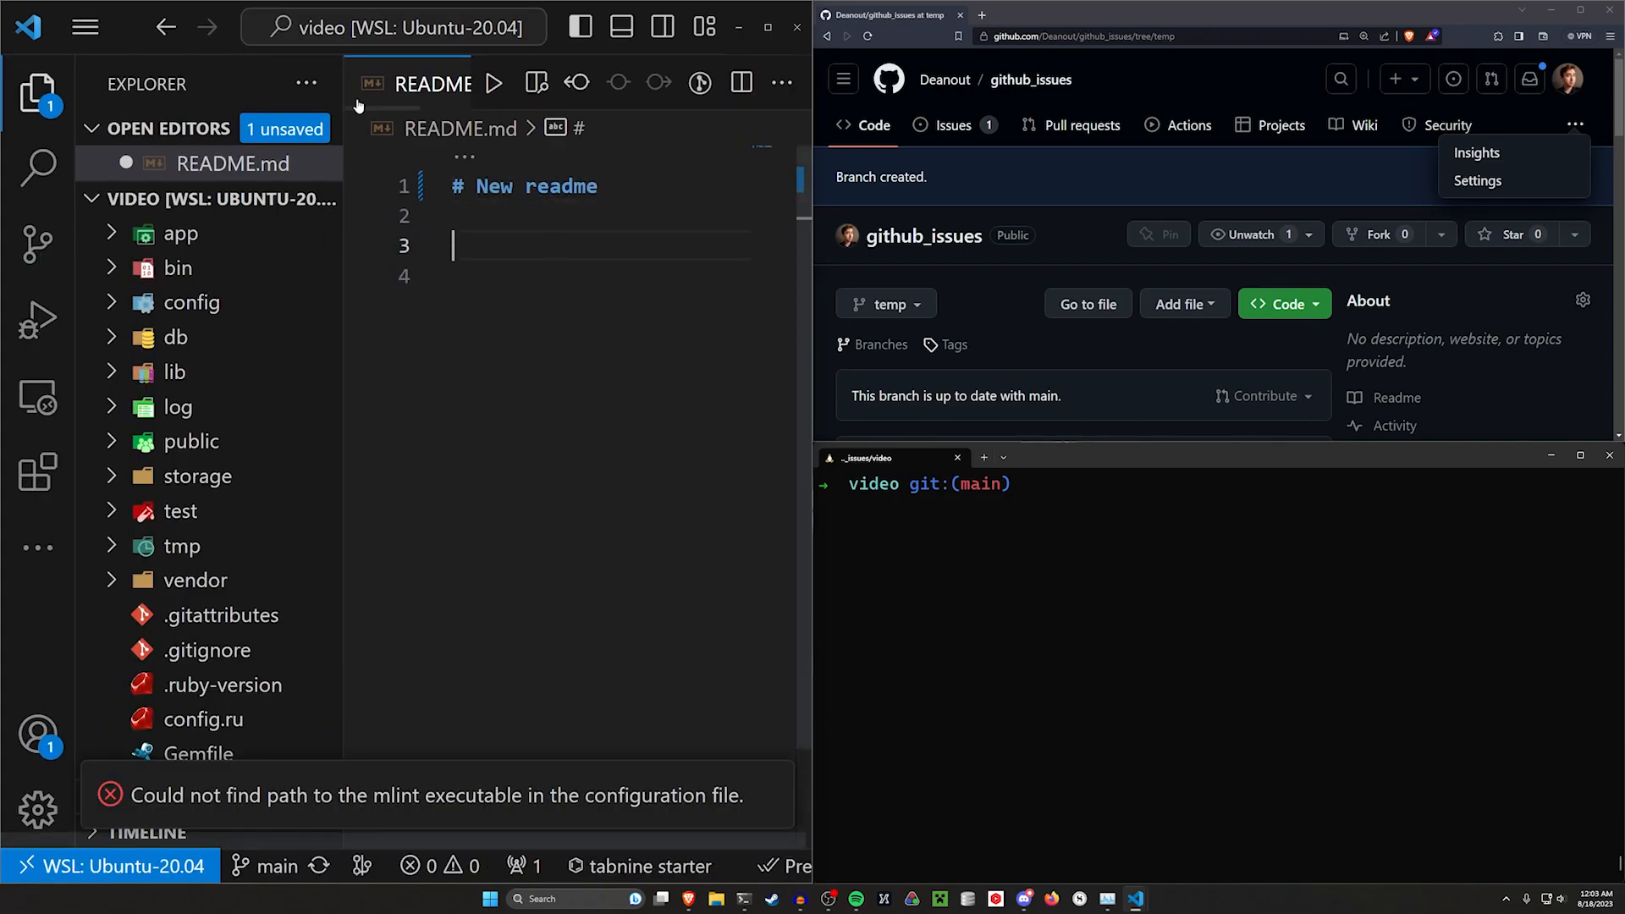
type("Words here")
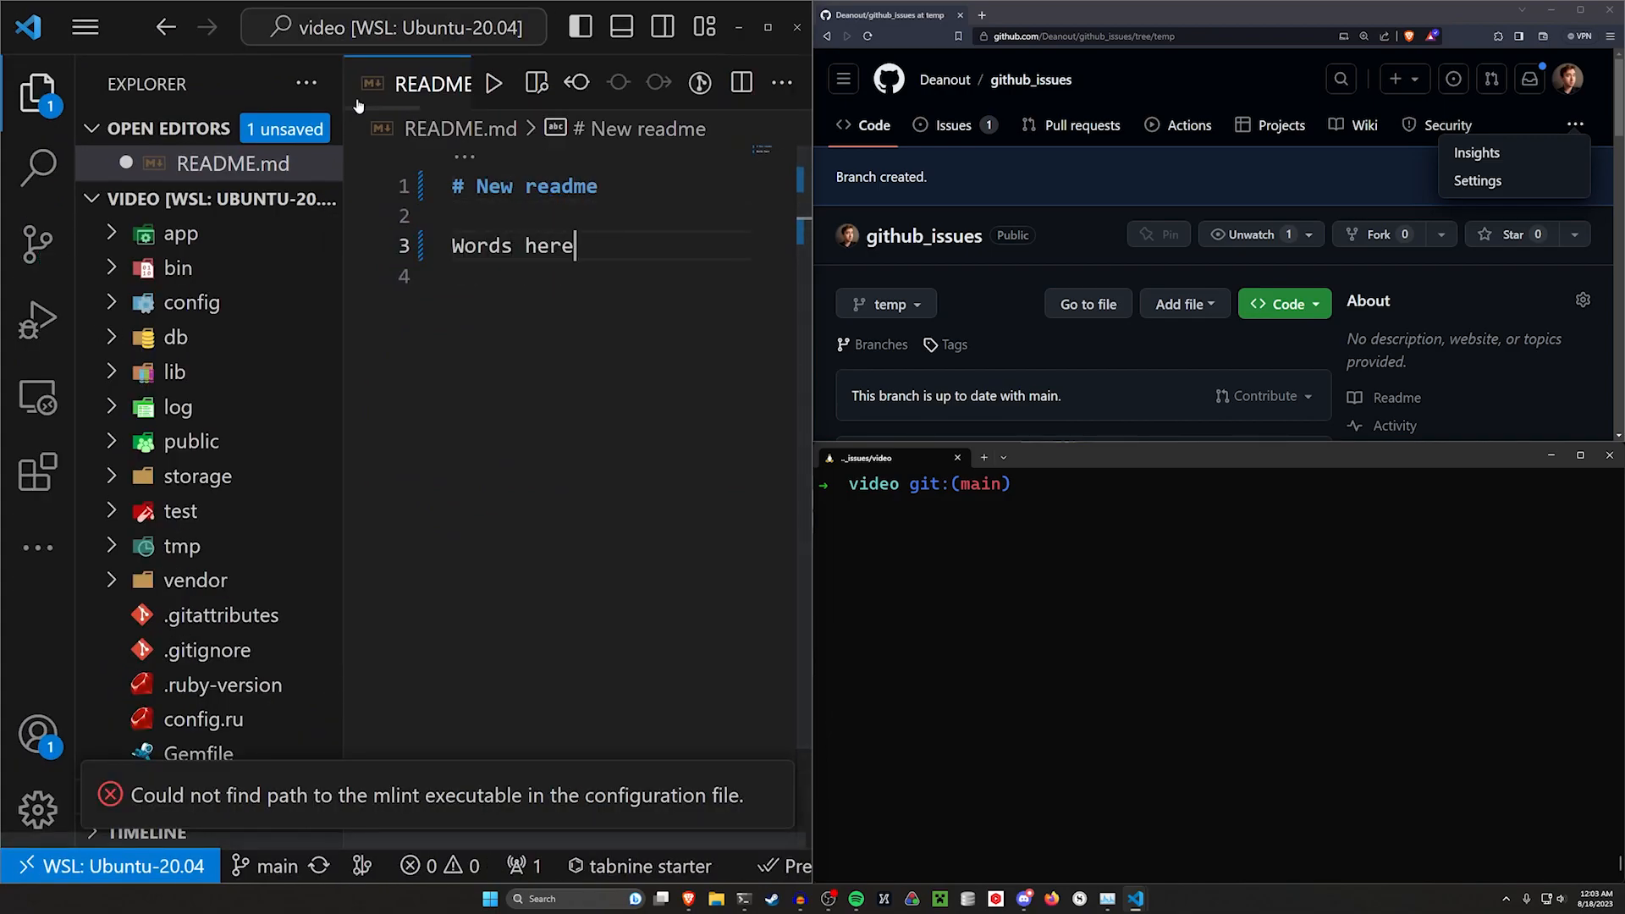
key("ctrl+s")
Check the git status and list the local branches in the terminal
key("alt+Tab")
type("gi")
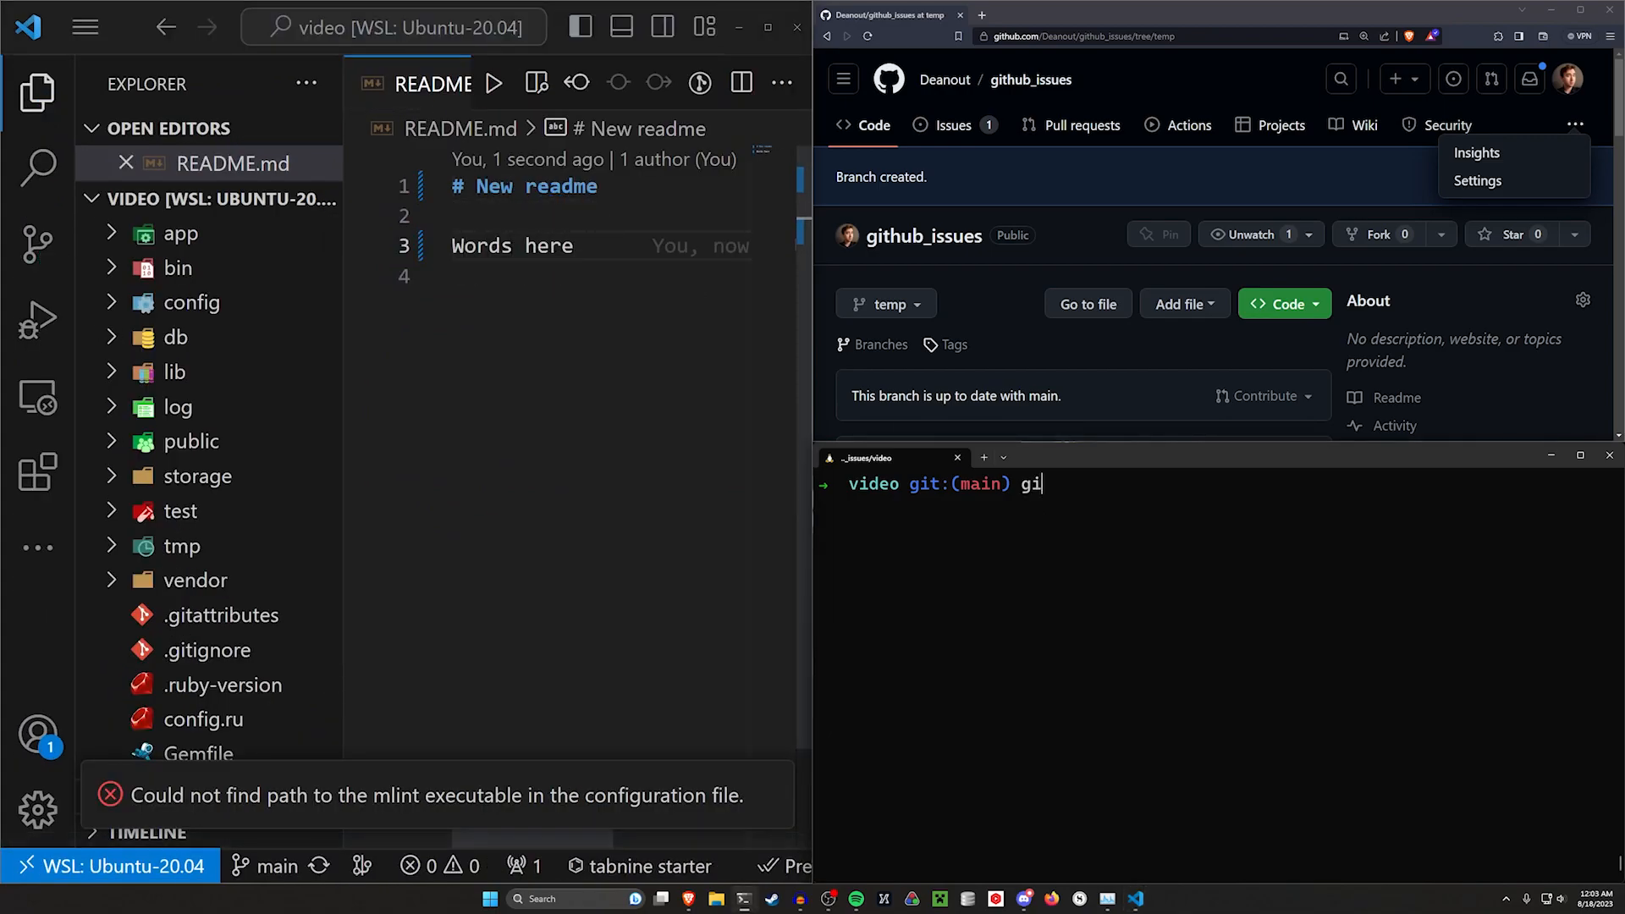
type("t status")
key("Return")
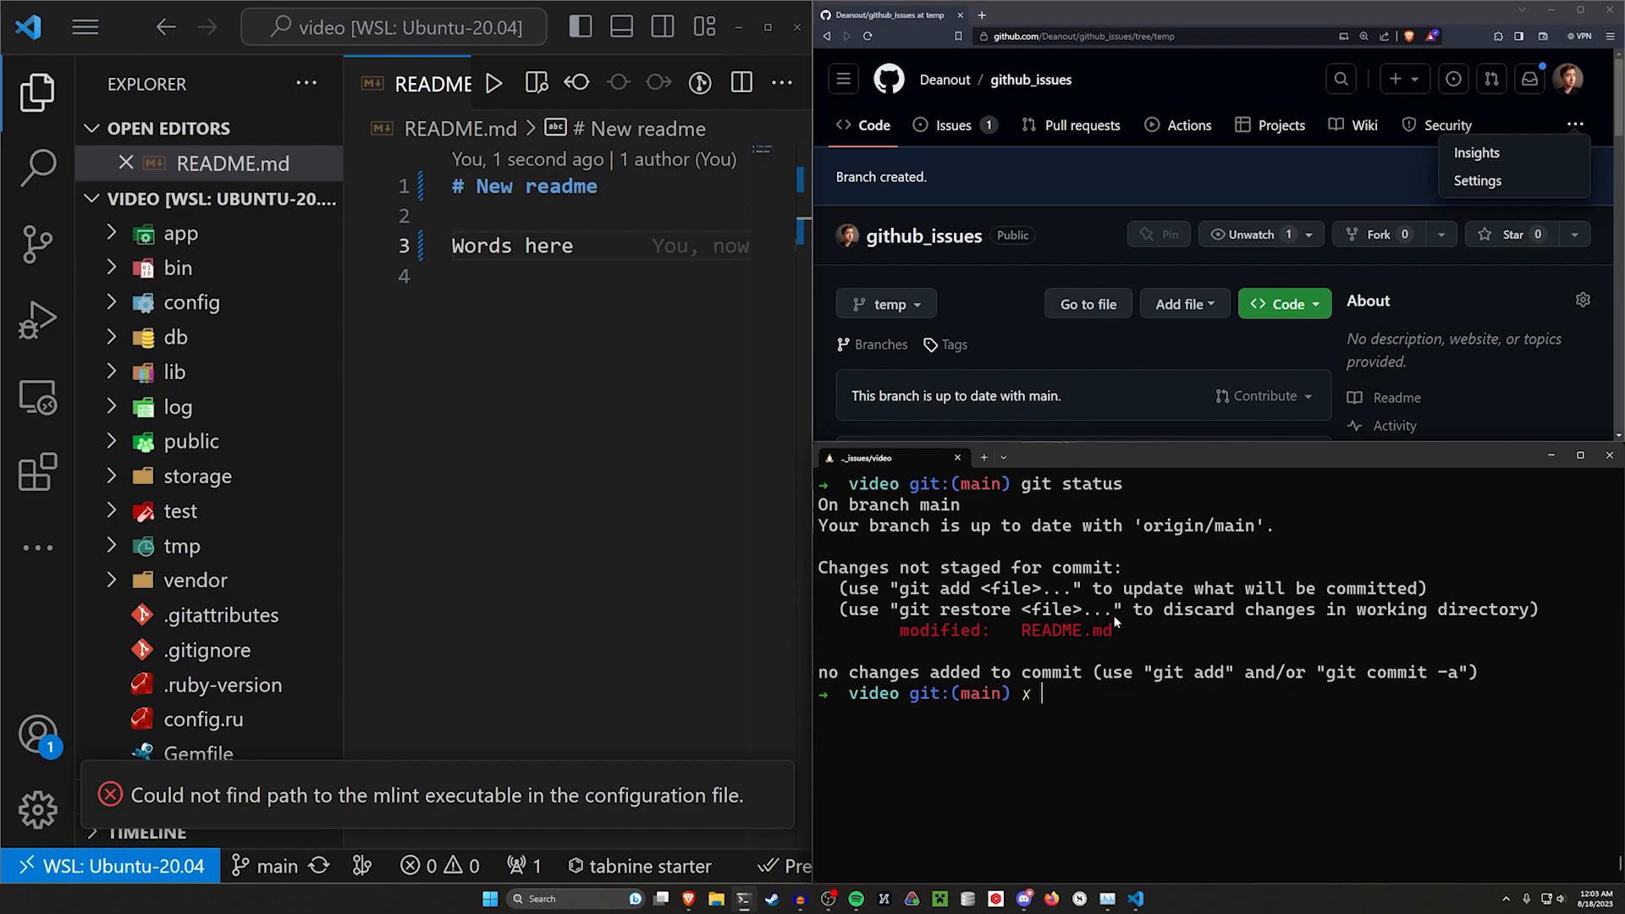
key("ctrl+l")
type("branch")
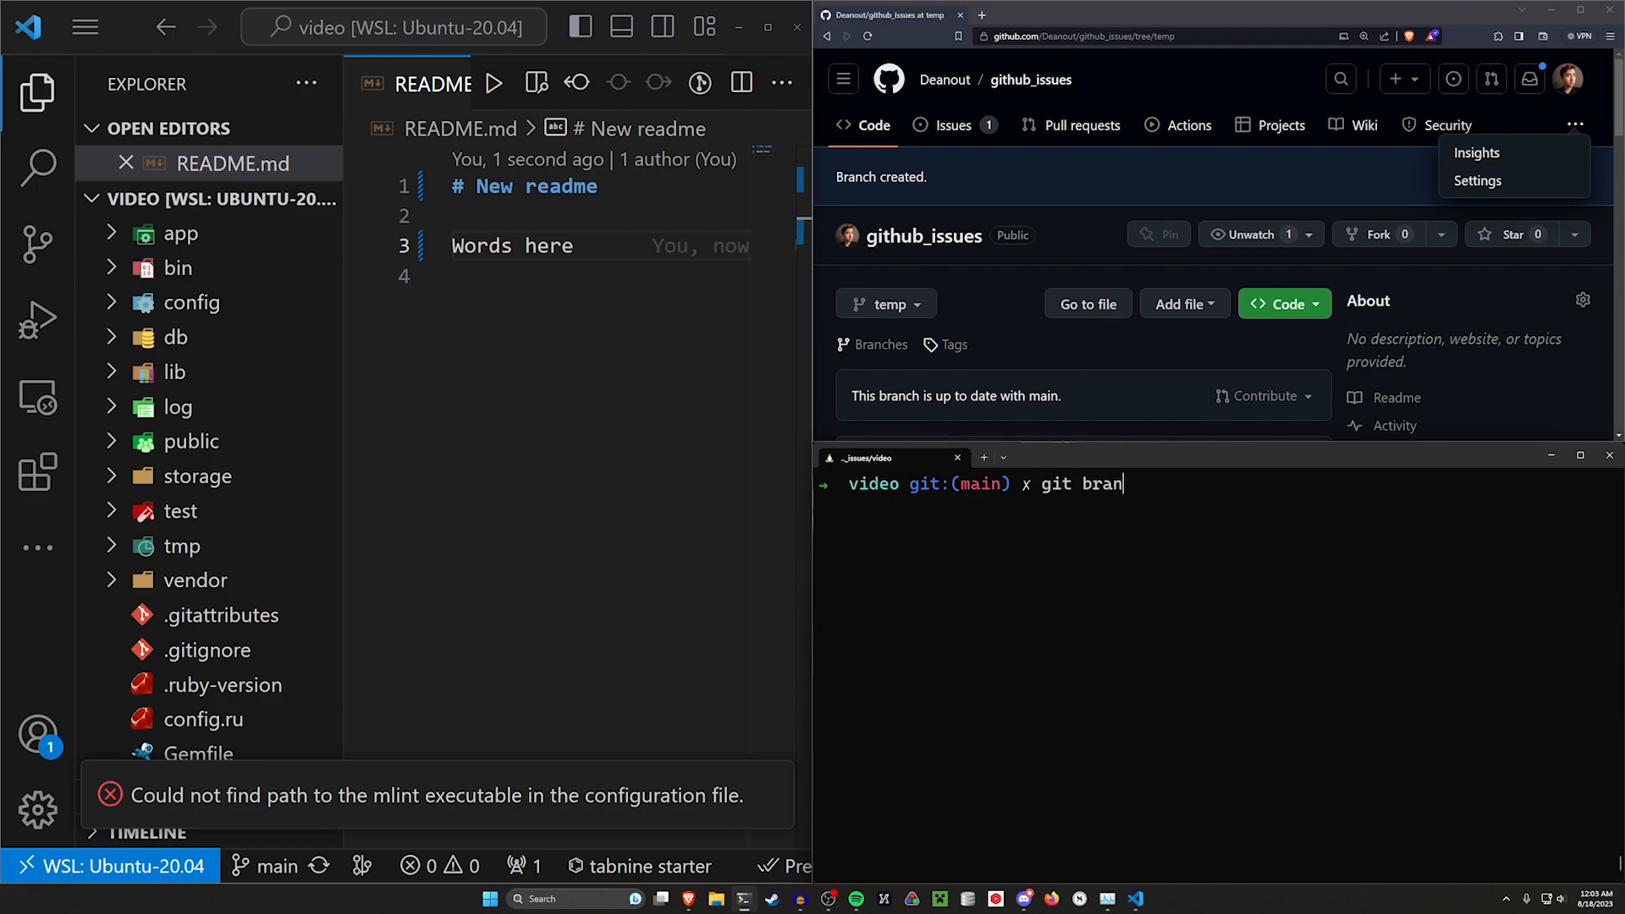
key("Return")
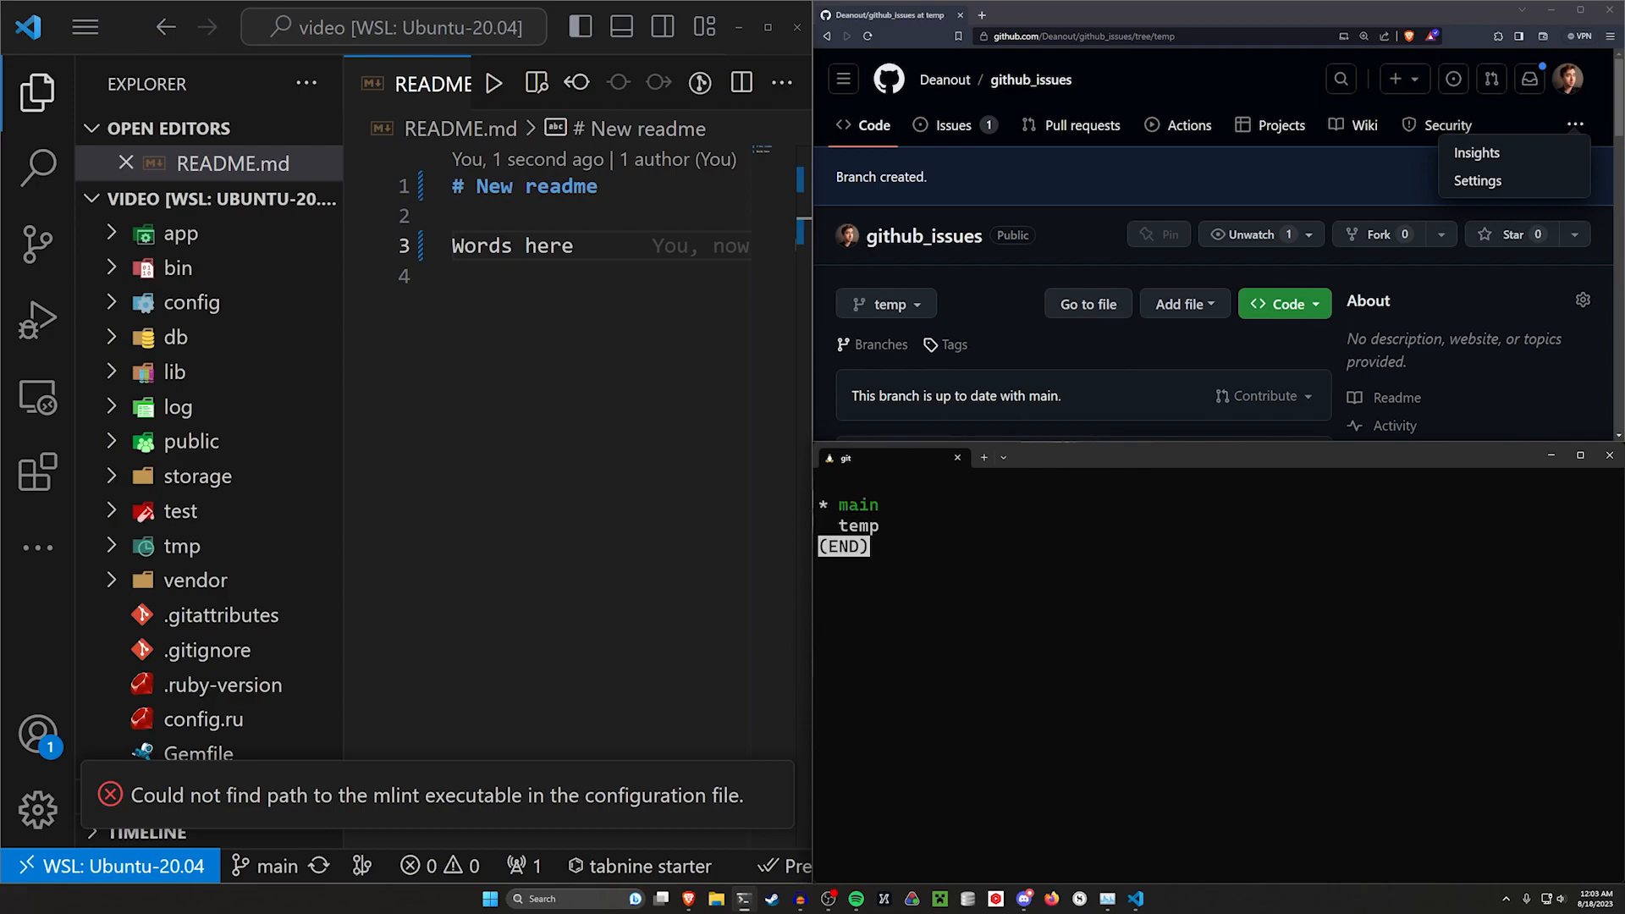
key("q")
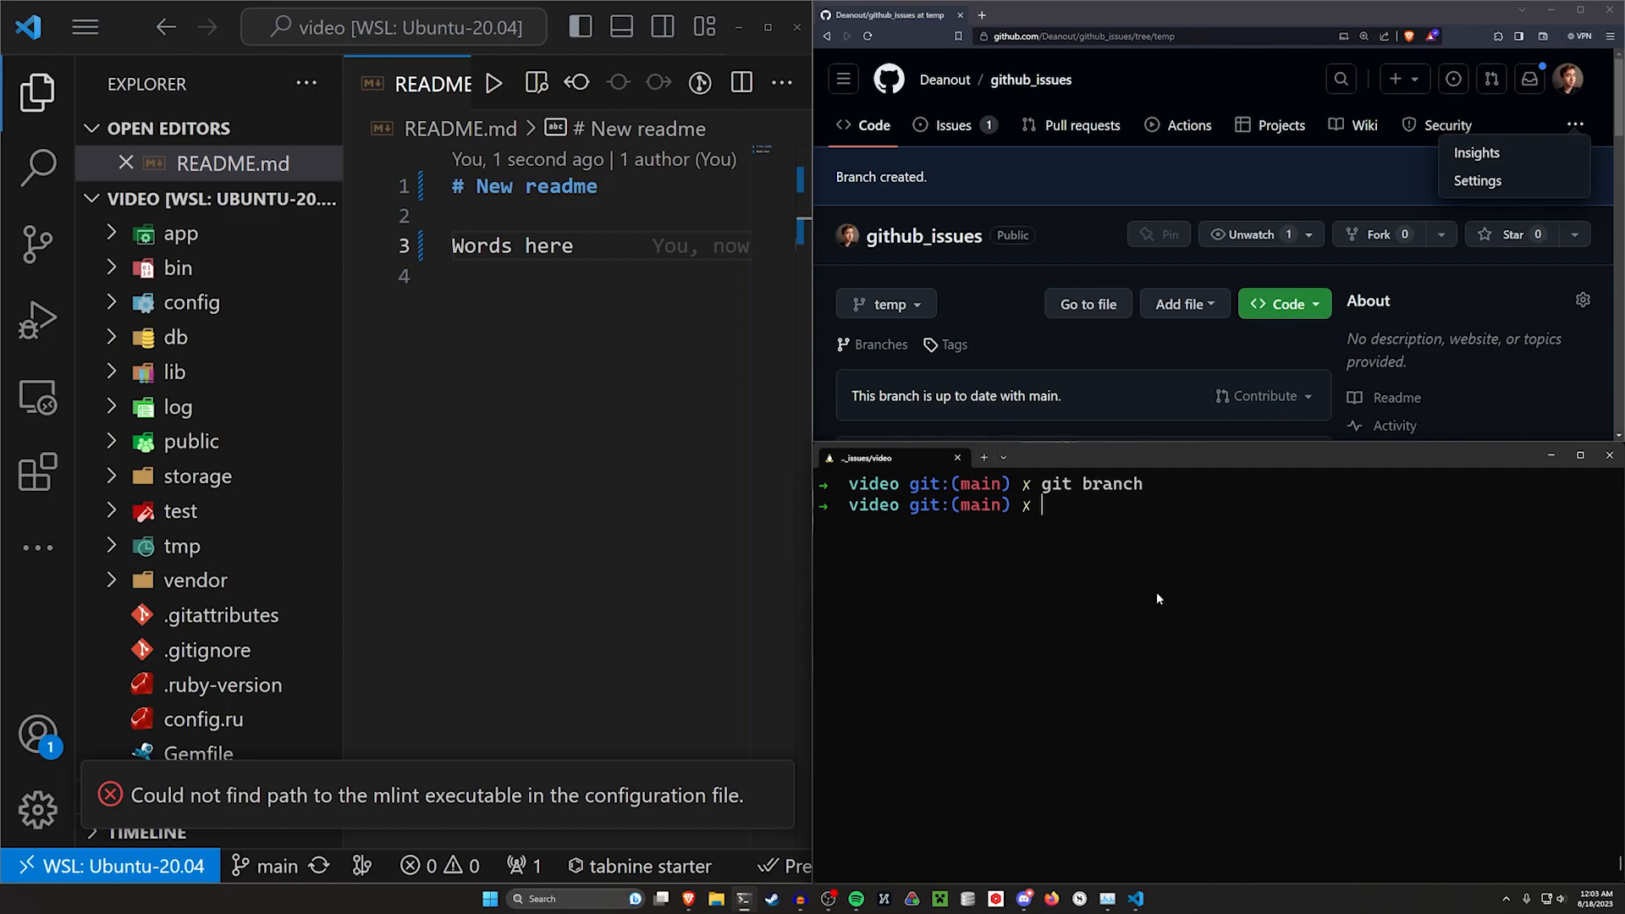
Create and switch to a new branch named update_readme, then check the git status
type("git checkout -b update_readme")
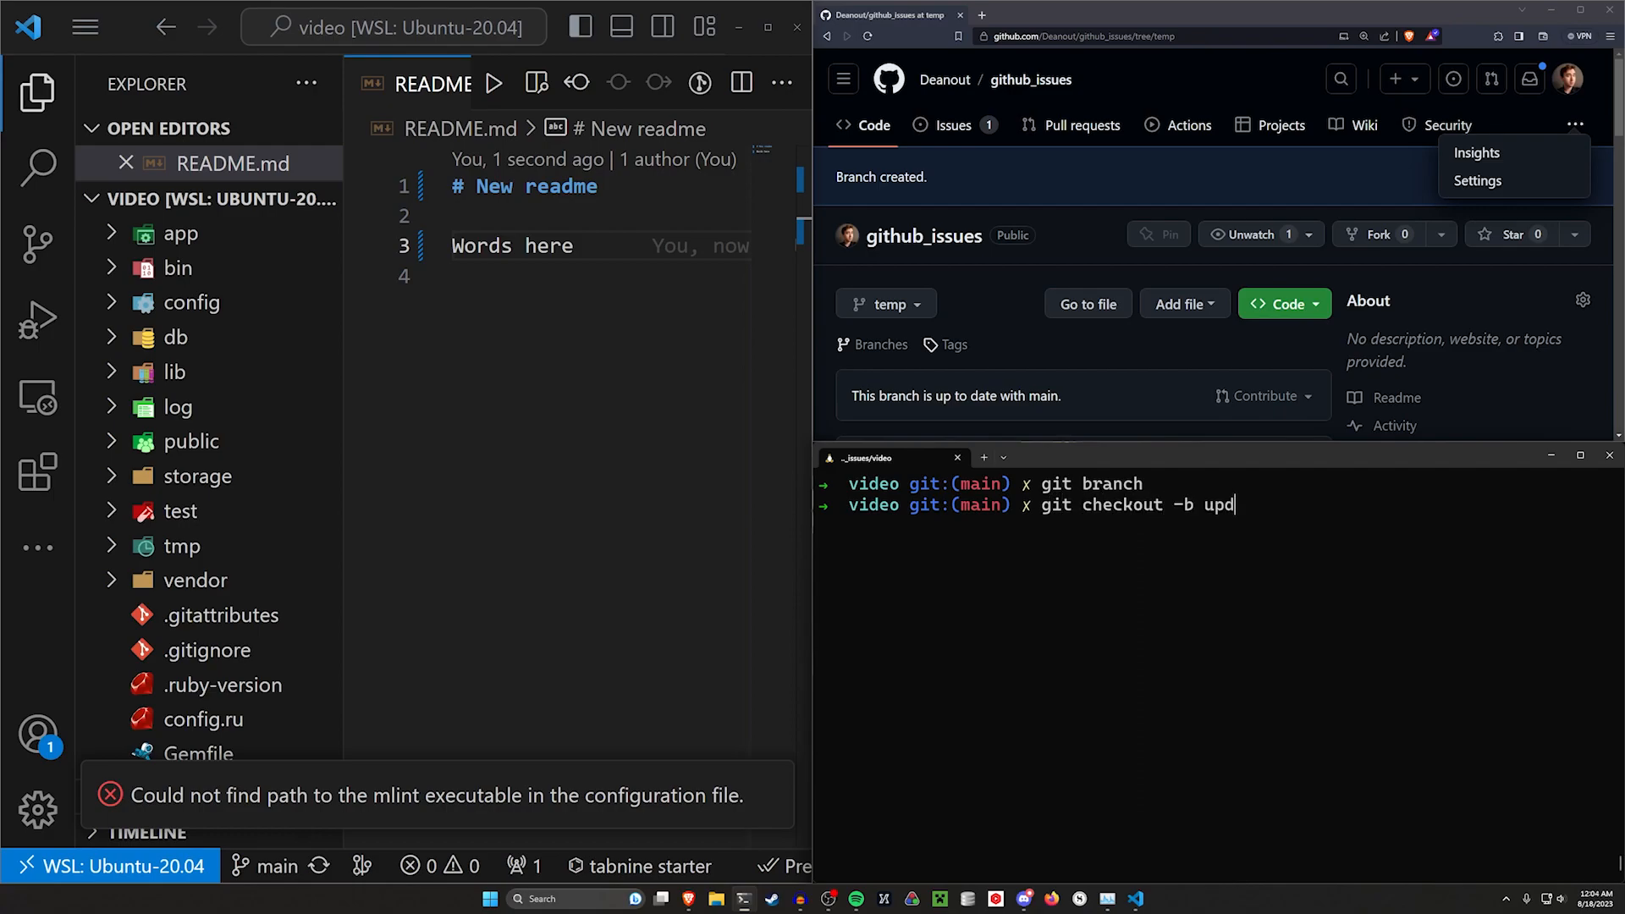
key("Return")
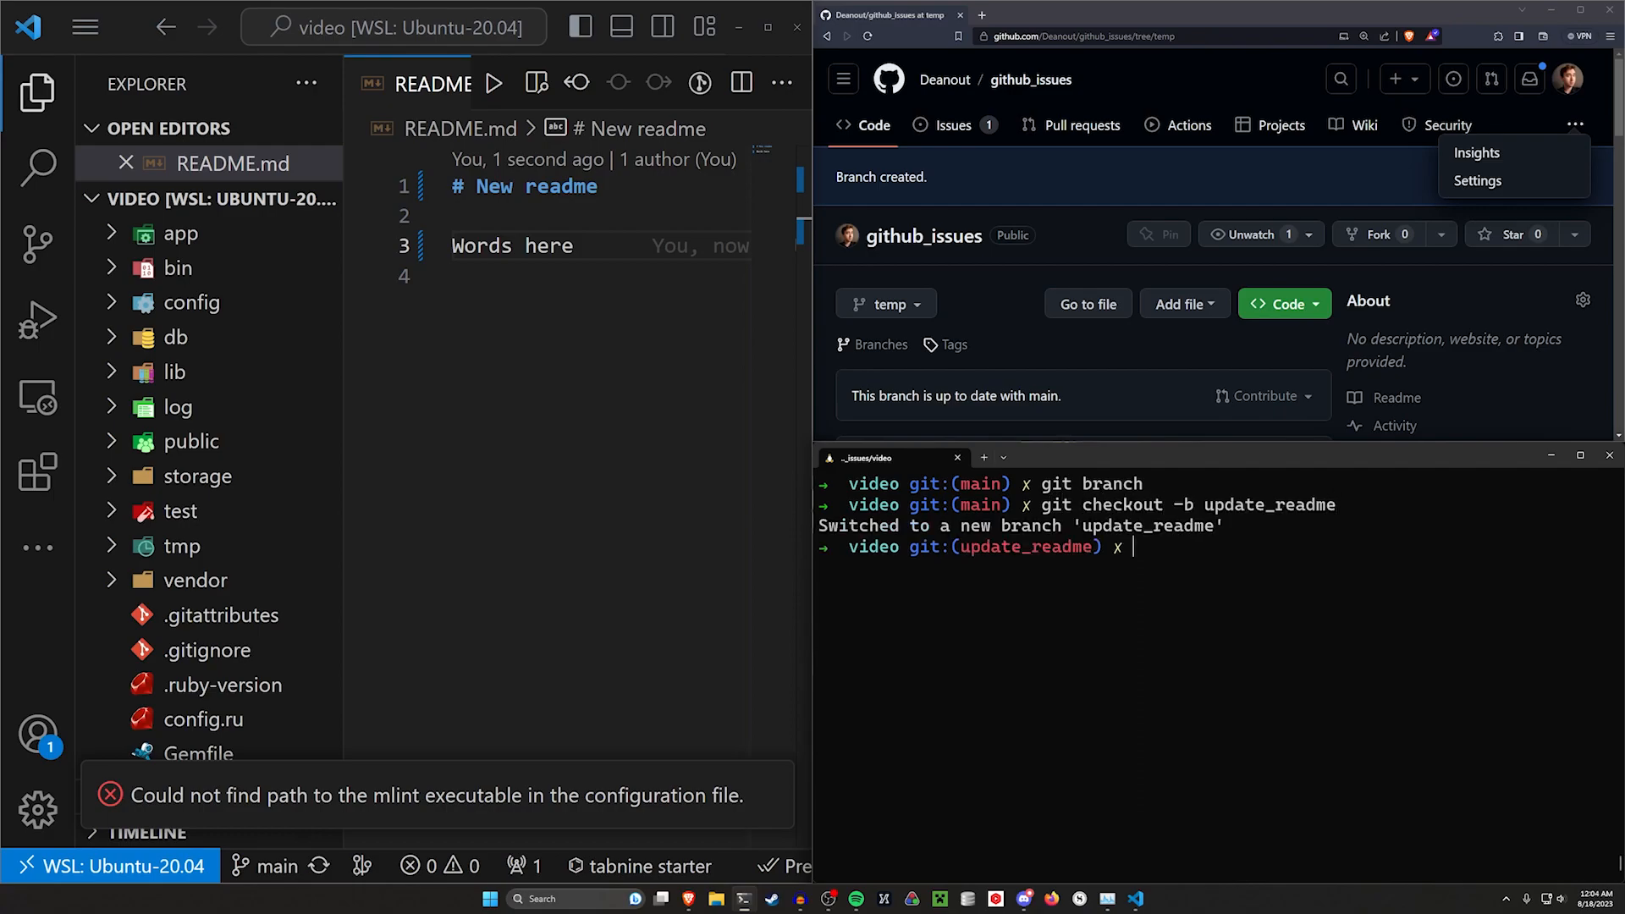
type("git status")
key("Return")
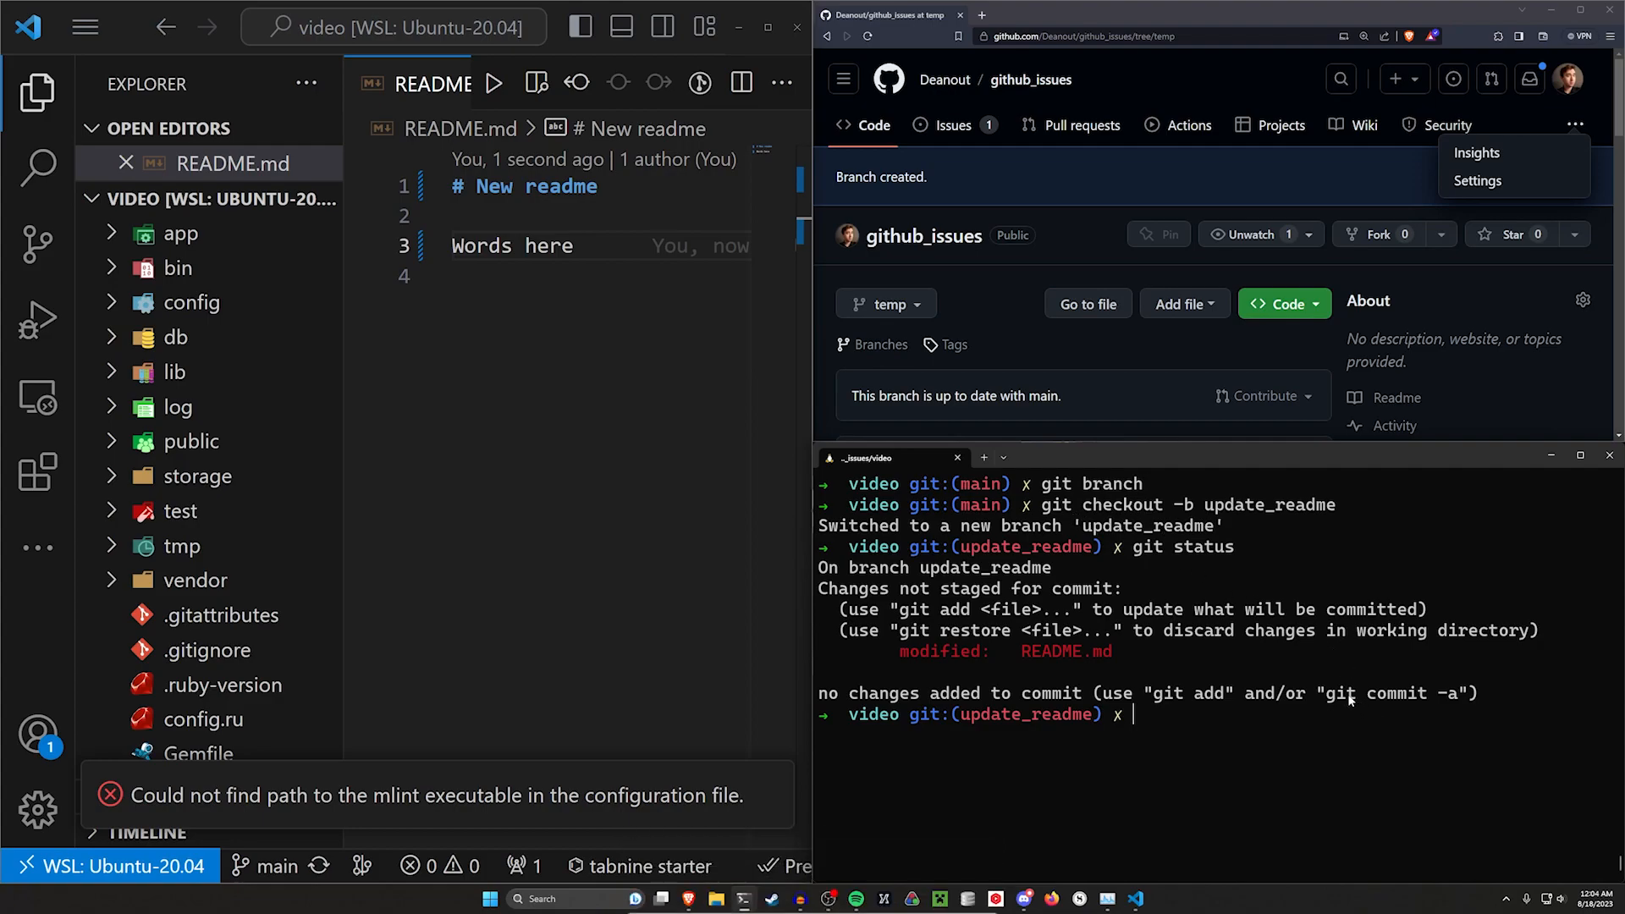
Stage README.md for commit on the update_readme branch
key("ctrl+l")
type("git ad")
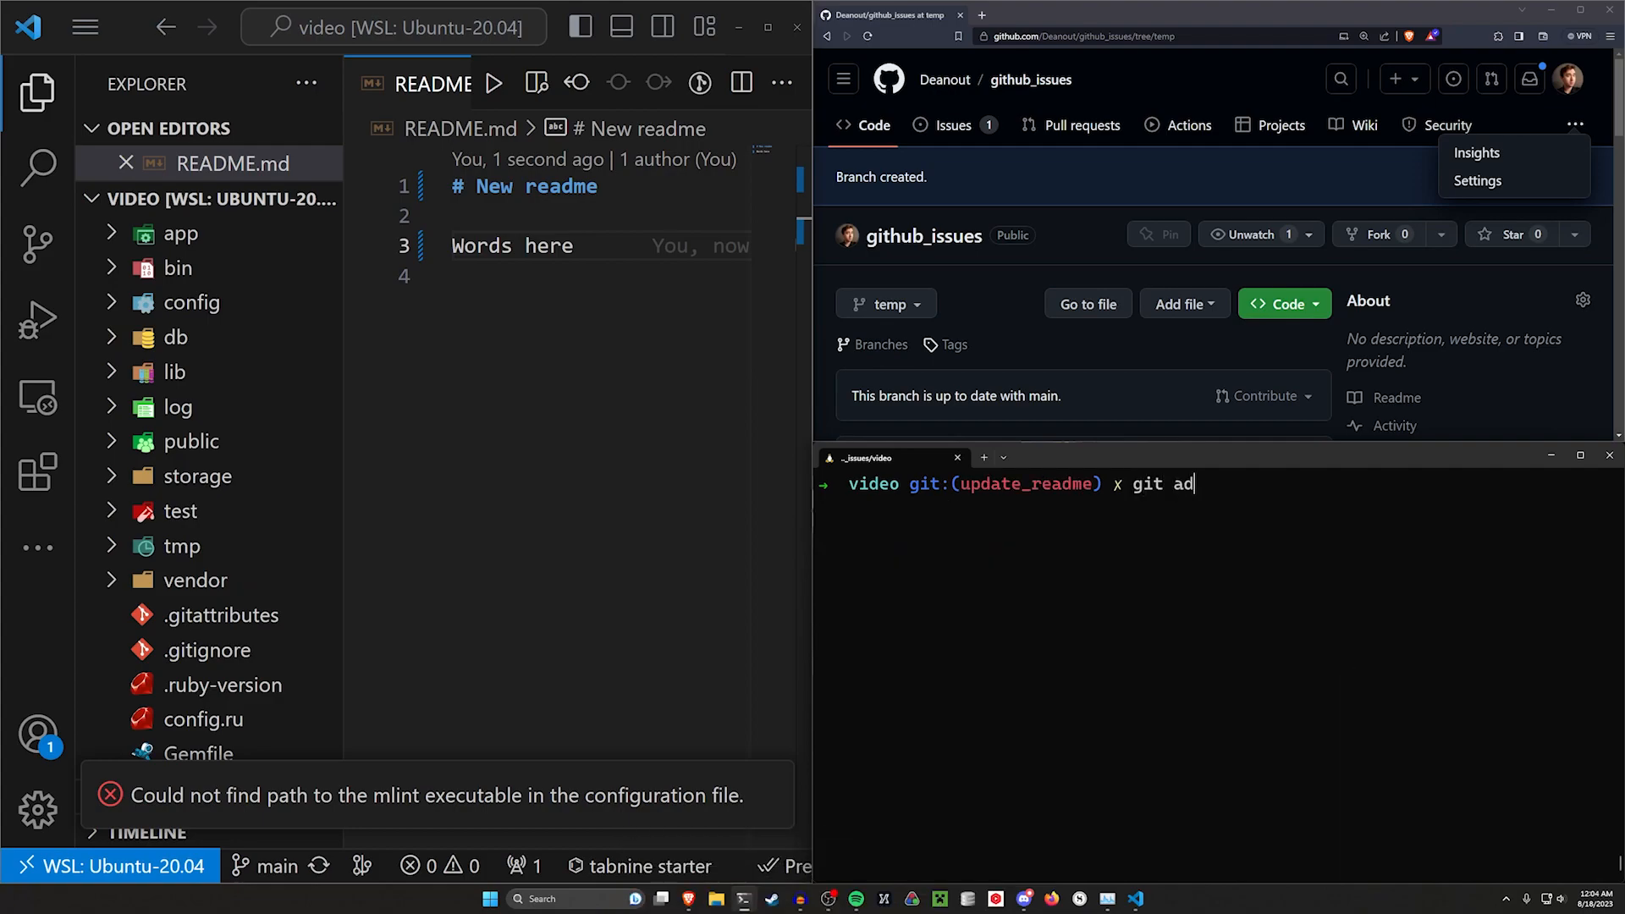
type("d .")
key("Return")
type("git")
key("BackSpace")
key("BackSpace")
key("BackSpace")
type("git add rem")
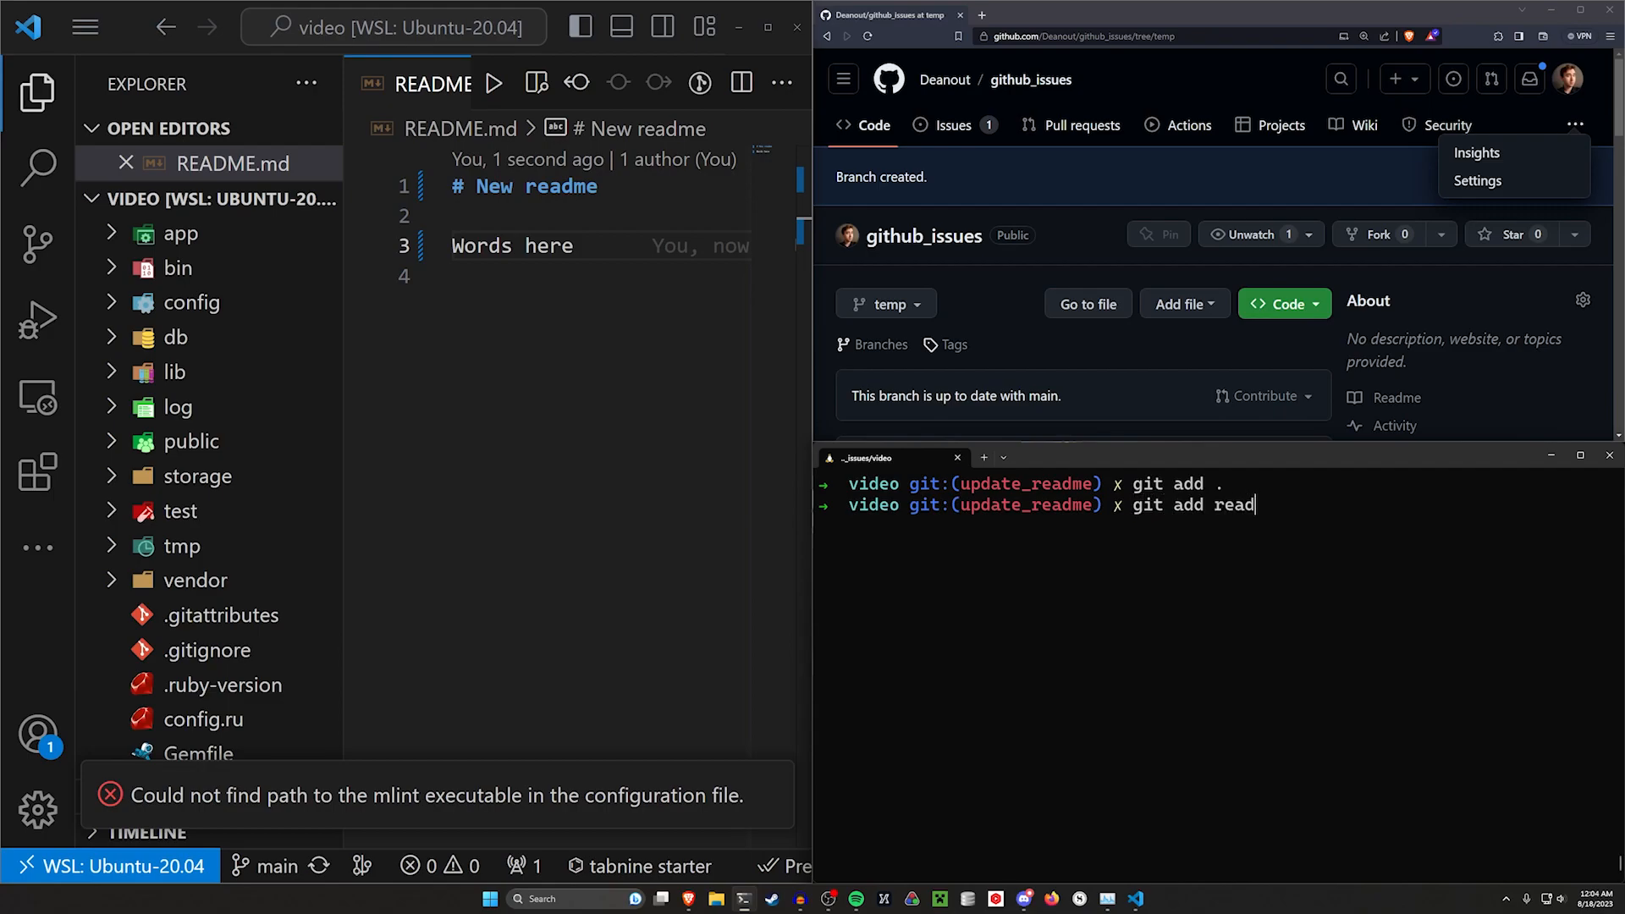
type("dme.md")
key("Return")
key("Up")
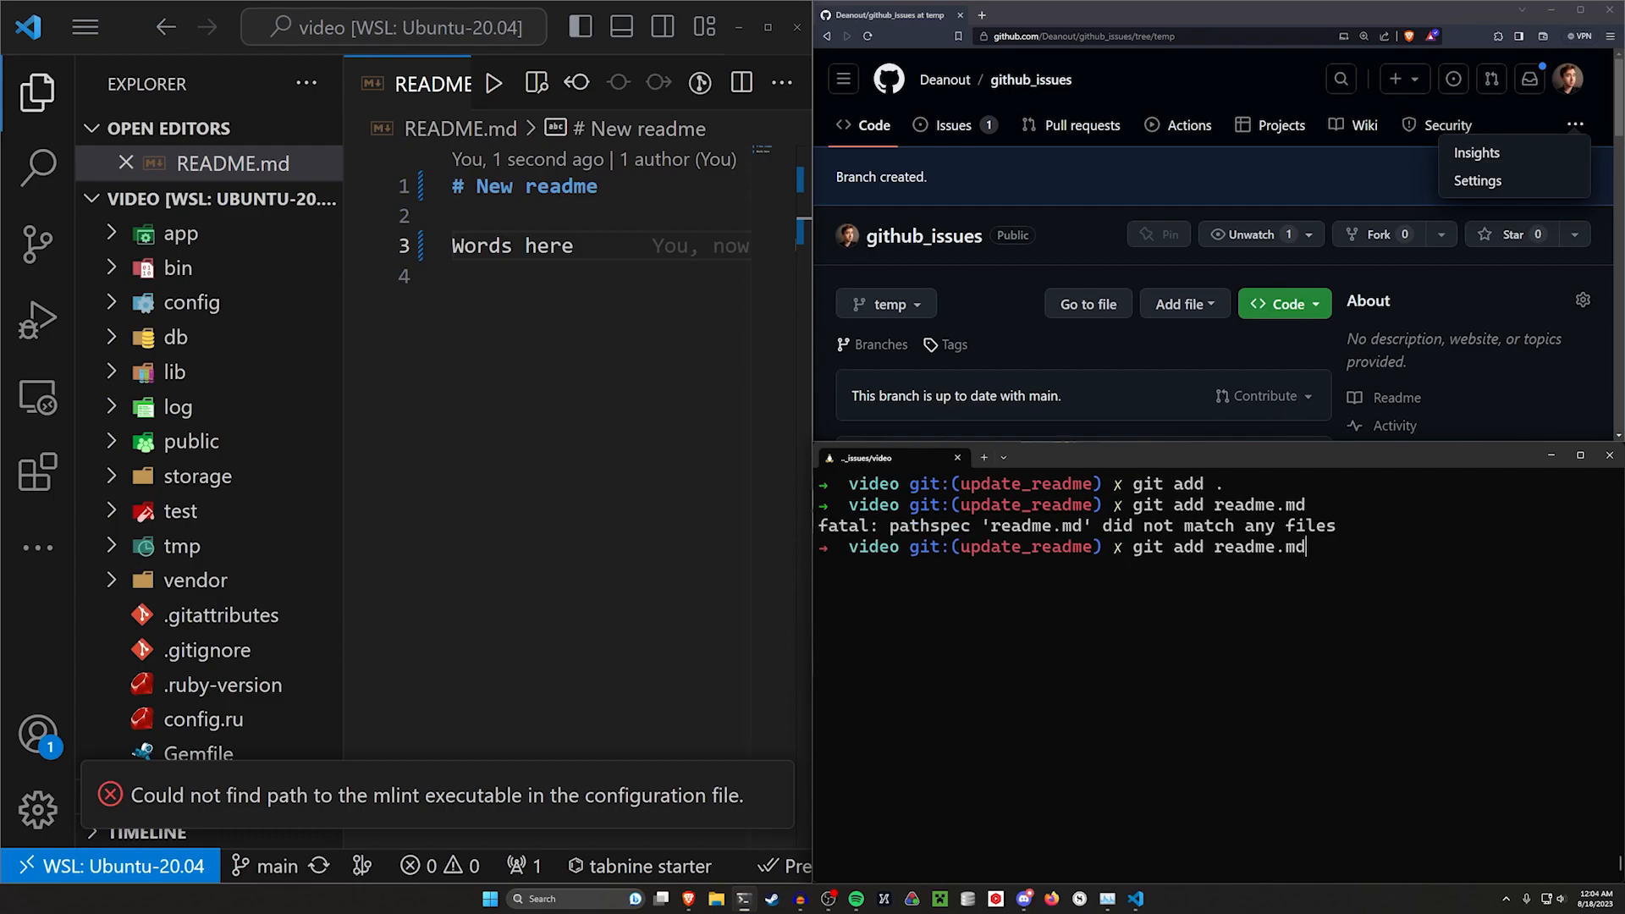
key("BackSpace")
key("BackSpace")
key("BackSpace")
key("BackSpace")
key("BackSpace")
key("BackSpace")
key("BackSpace")
key("BackSpace")
type("README.md")
key("Return")
Commit the staged change with the message "Update readme"
key("ctrl+l")
type("git com")
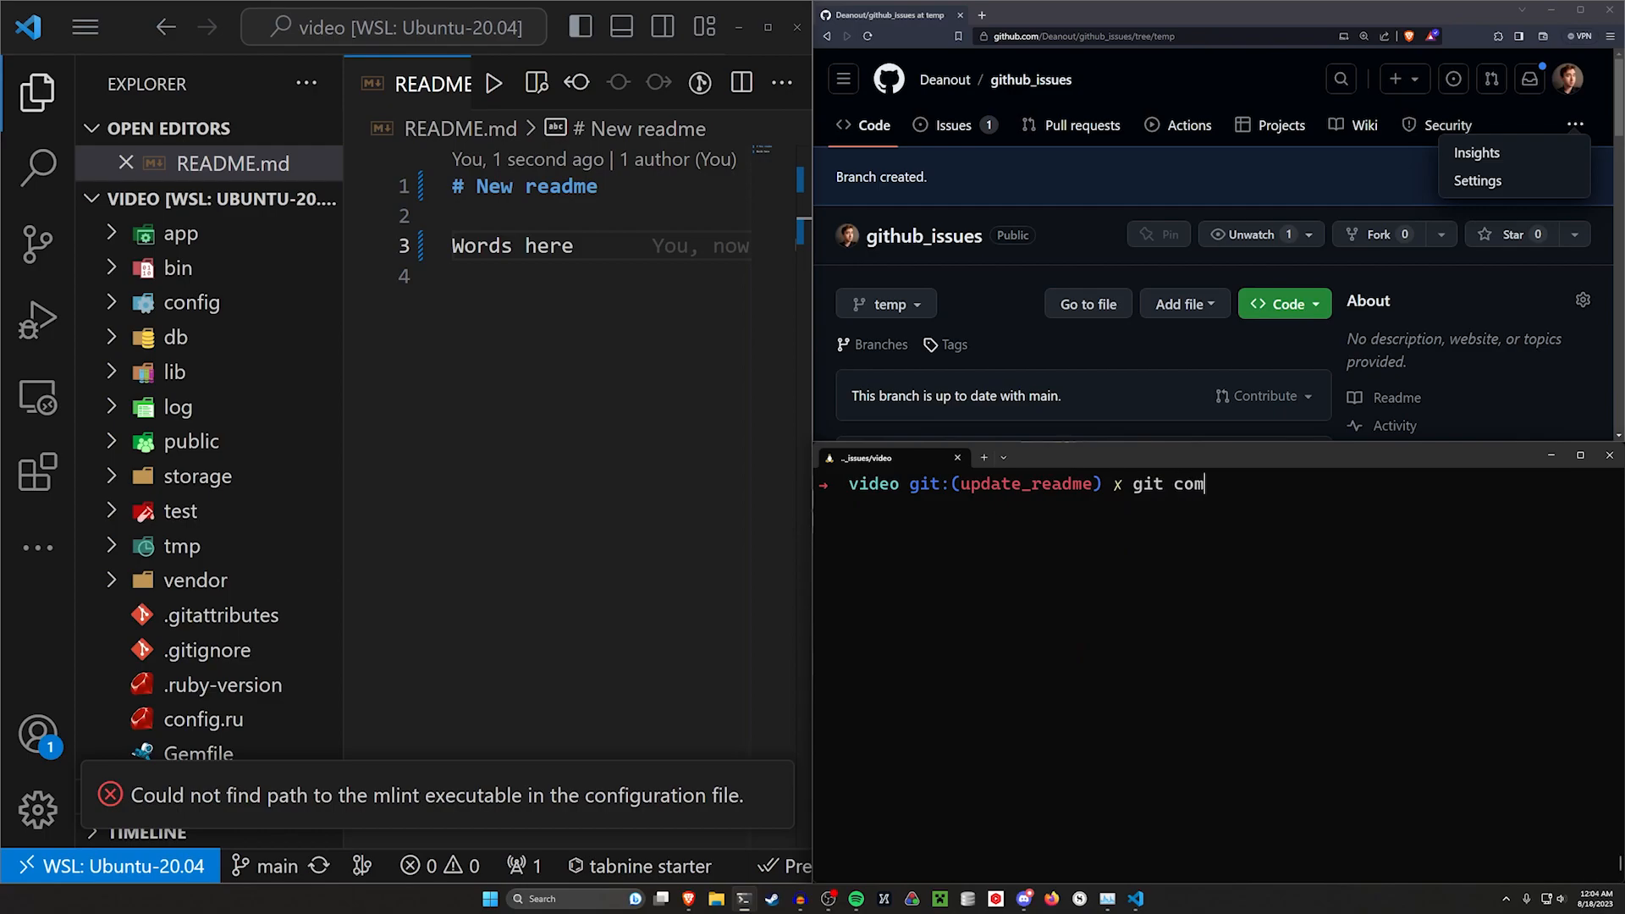
type("mit -m \"Update readme\"")
key("Return")
Try to push the update_readme branch to GitHub
key("ctrl+l")
type("git push")
key("Return")
left_click_drag(862, 572, 1304, 574)
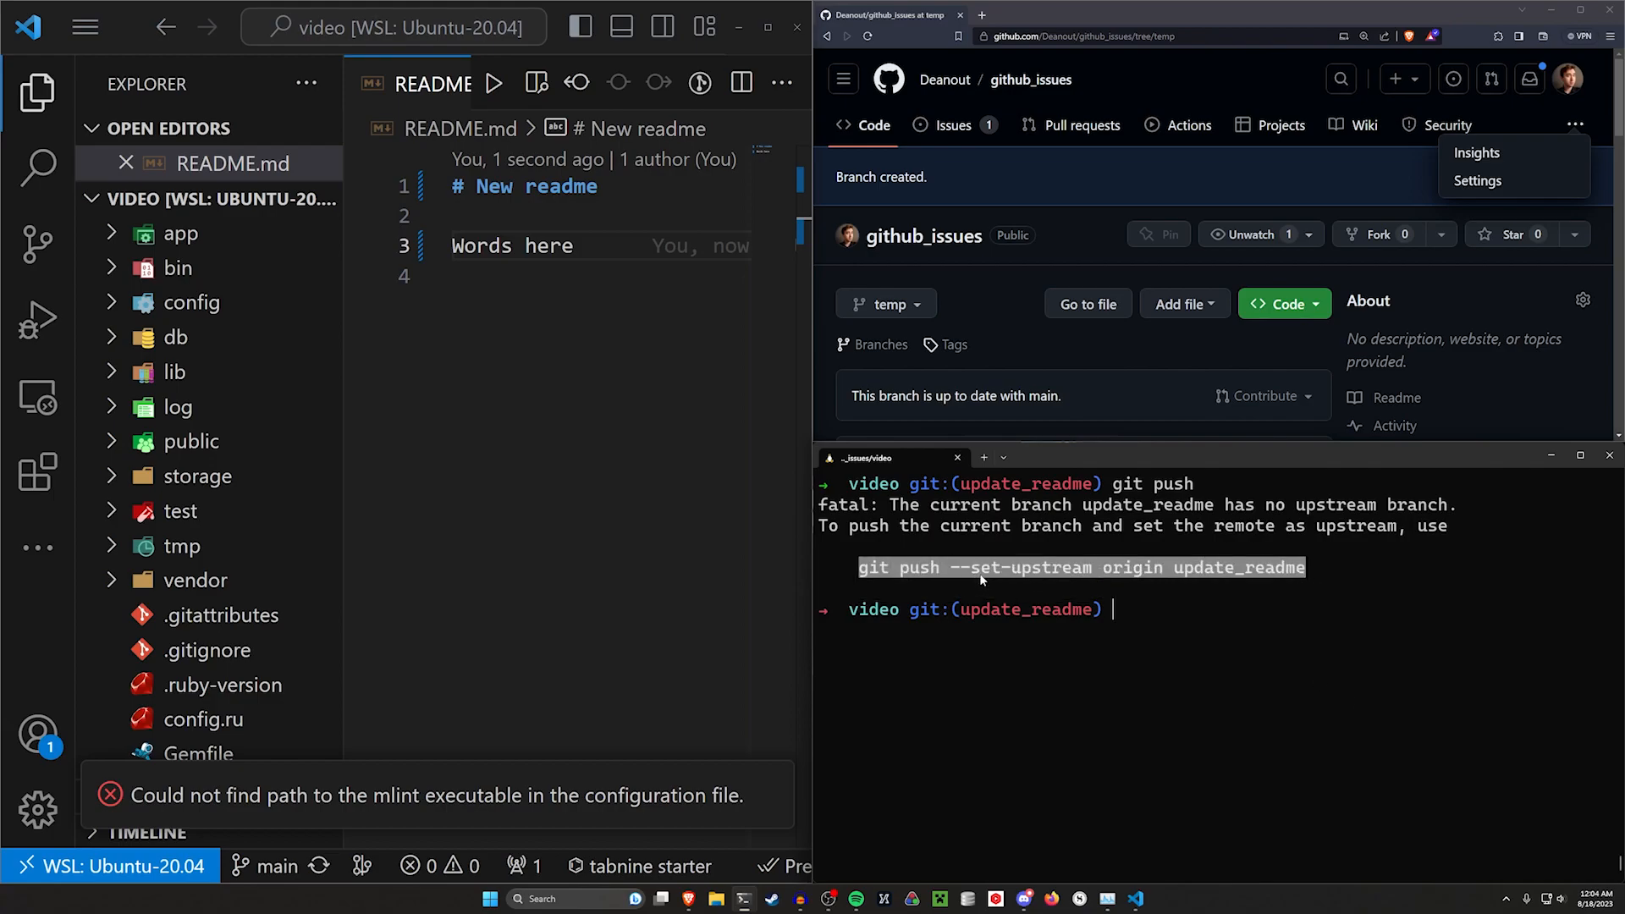
right_click(1181, 570)
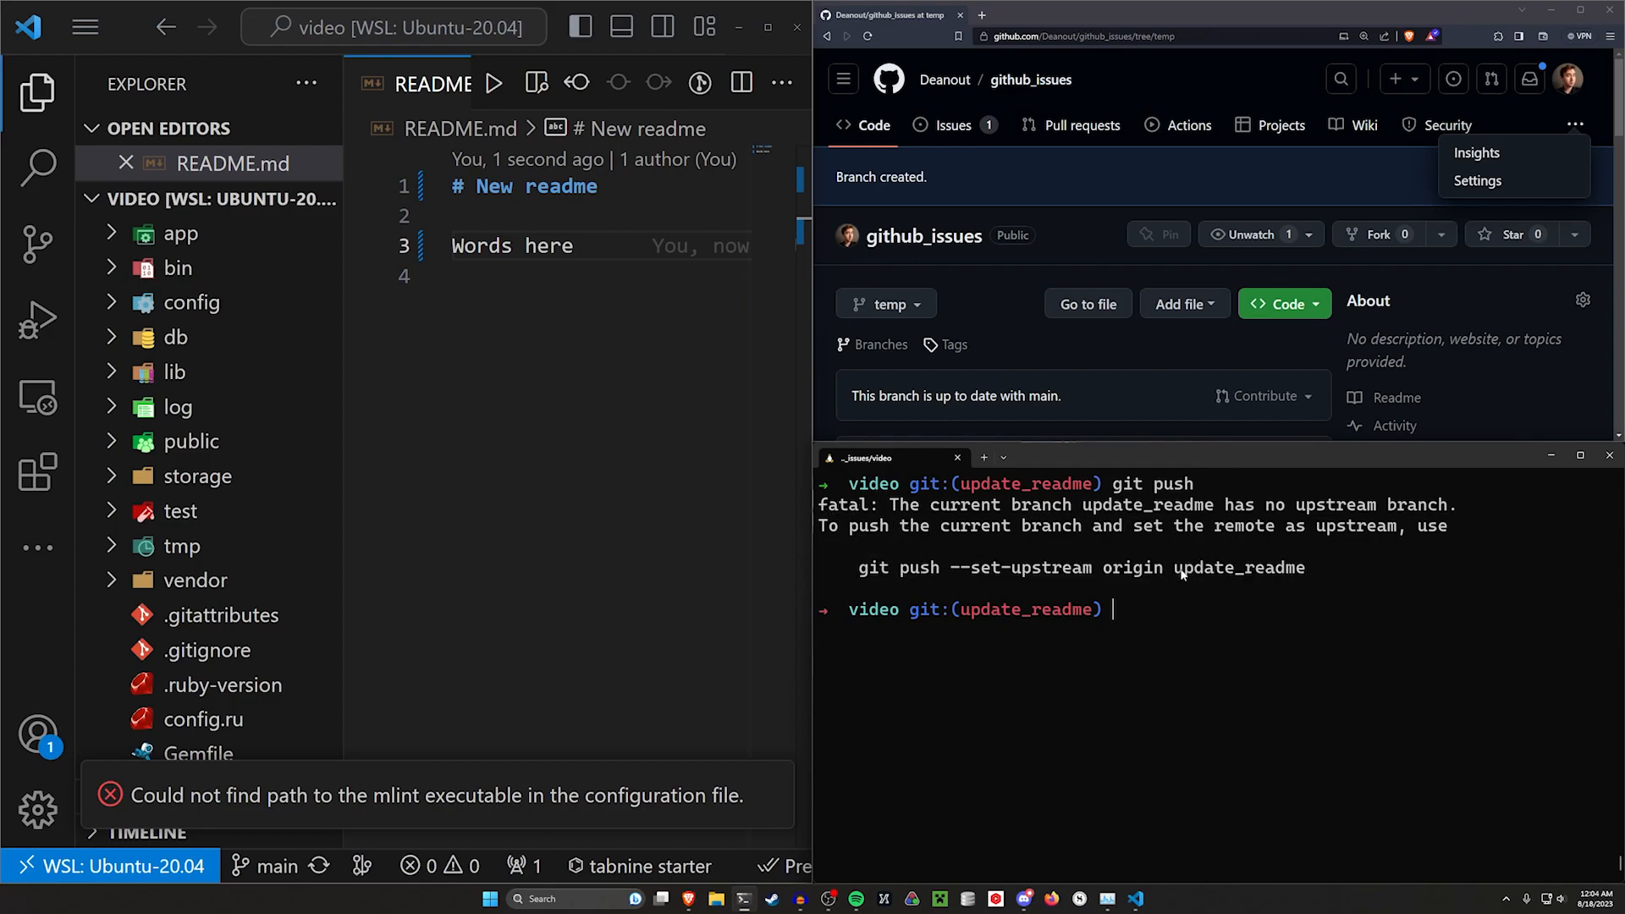
Open the repository's branch list on GitHub to review the available branches
left_click(929, 277)
left_click(903, 314)
left_click(1002, 281)
scroll(982, 253, "down", 2)
left_click(1105, 613)
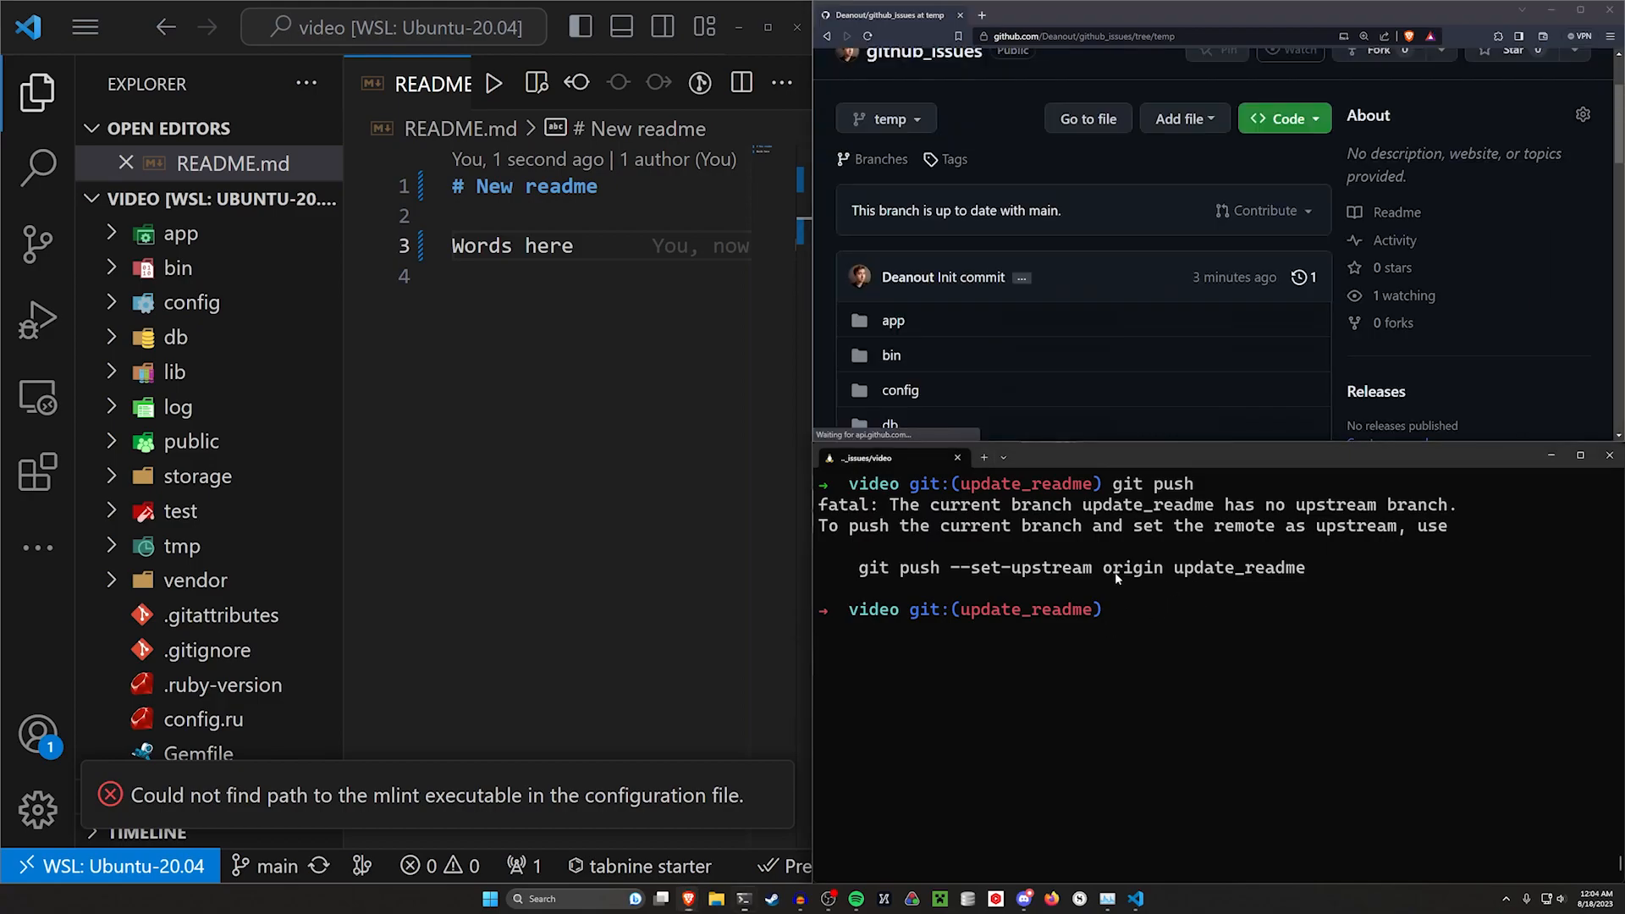
scroll(1016, 322, "down", 1)
left_click_drag(961, 484, 1093, 484)
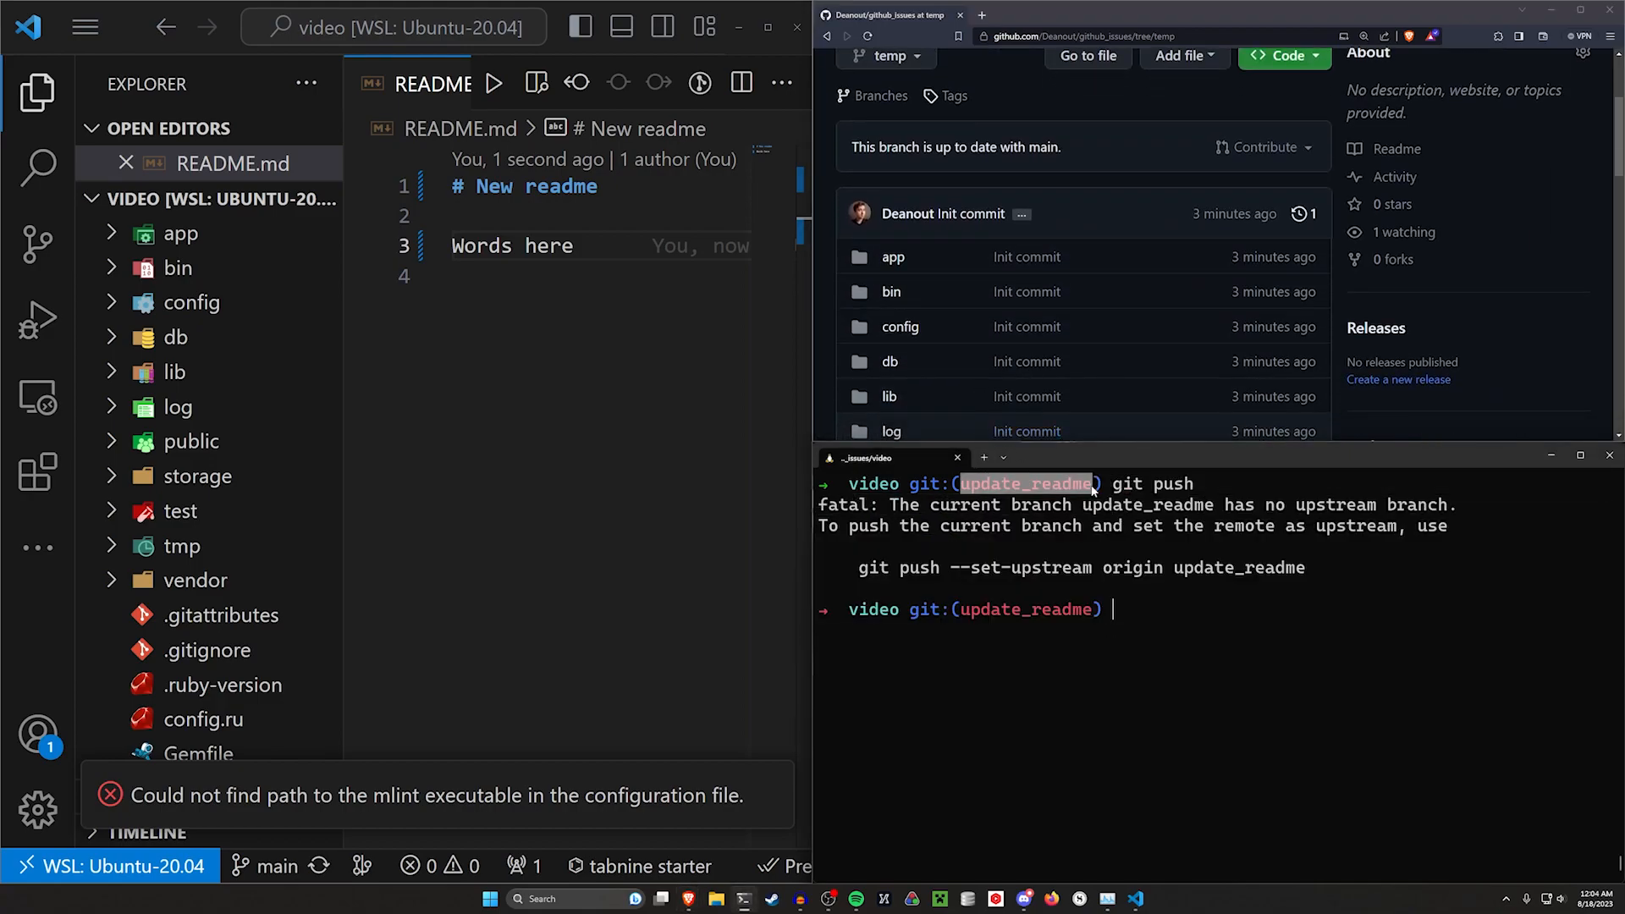
left_click(930, 110)
scroll(930, 111, "up", 1)
left_click(889, 118)
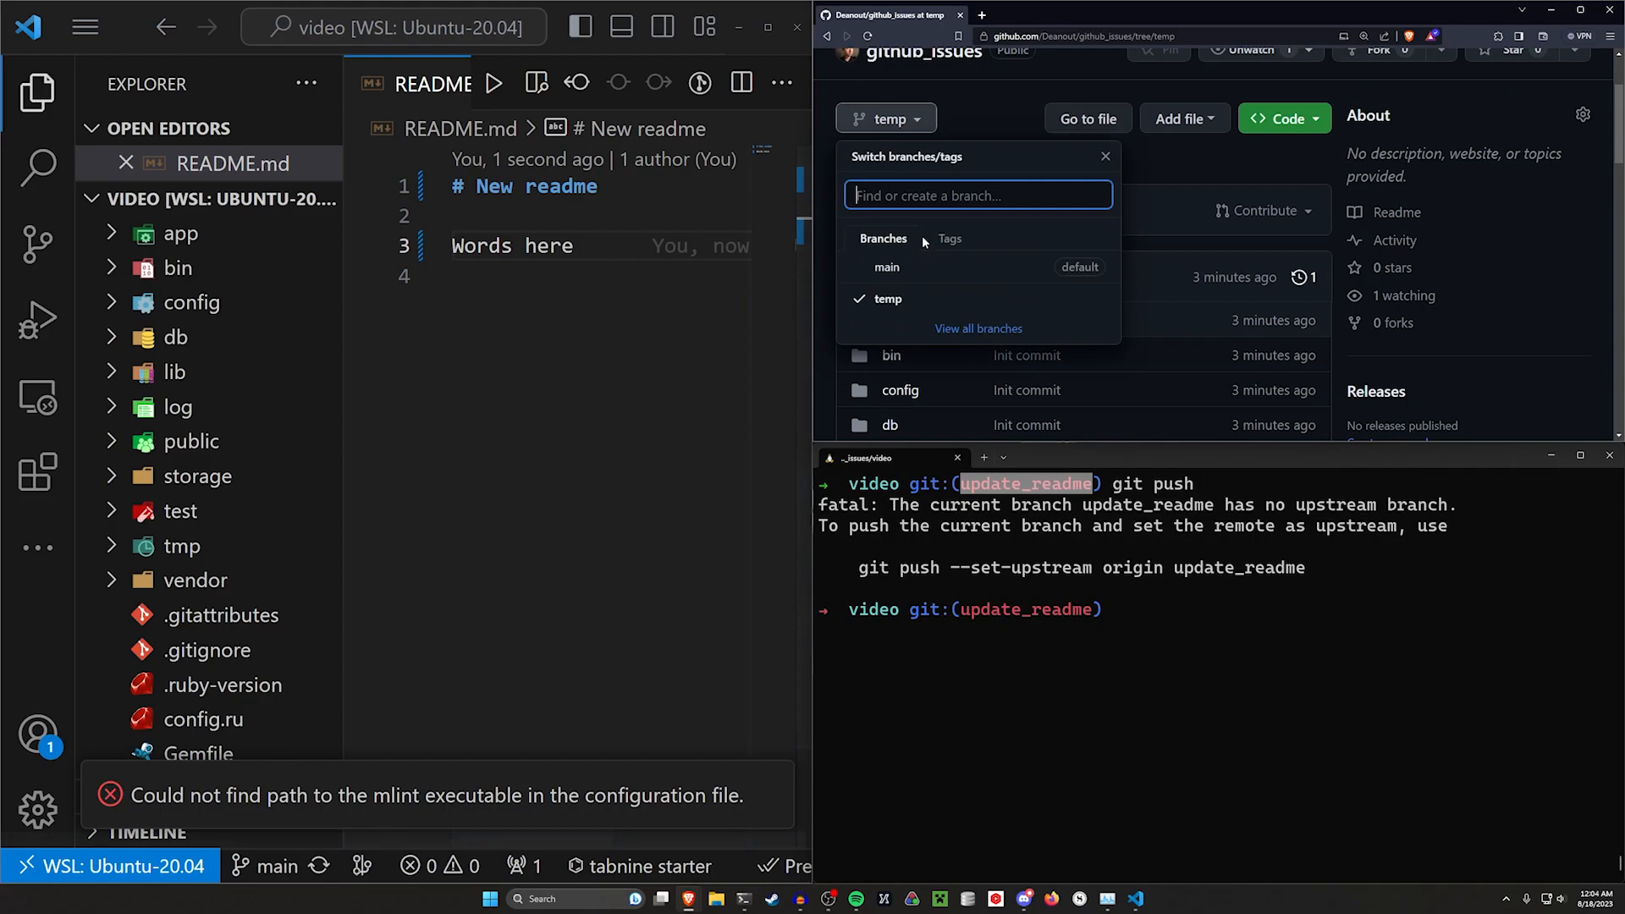
left_click(1195, 592)
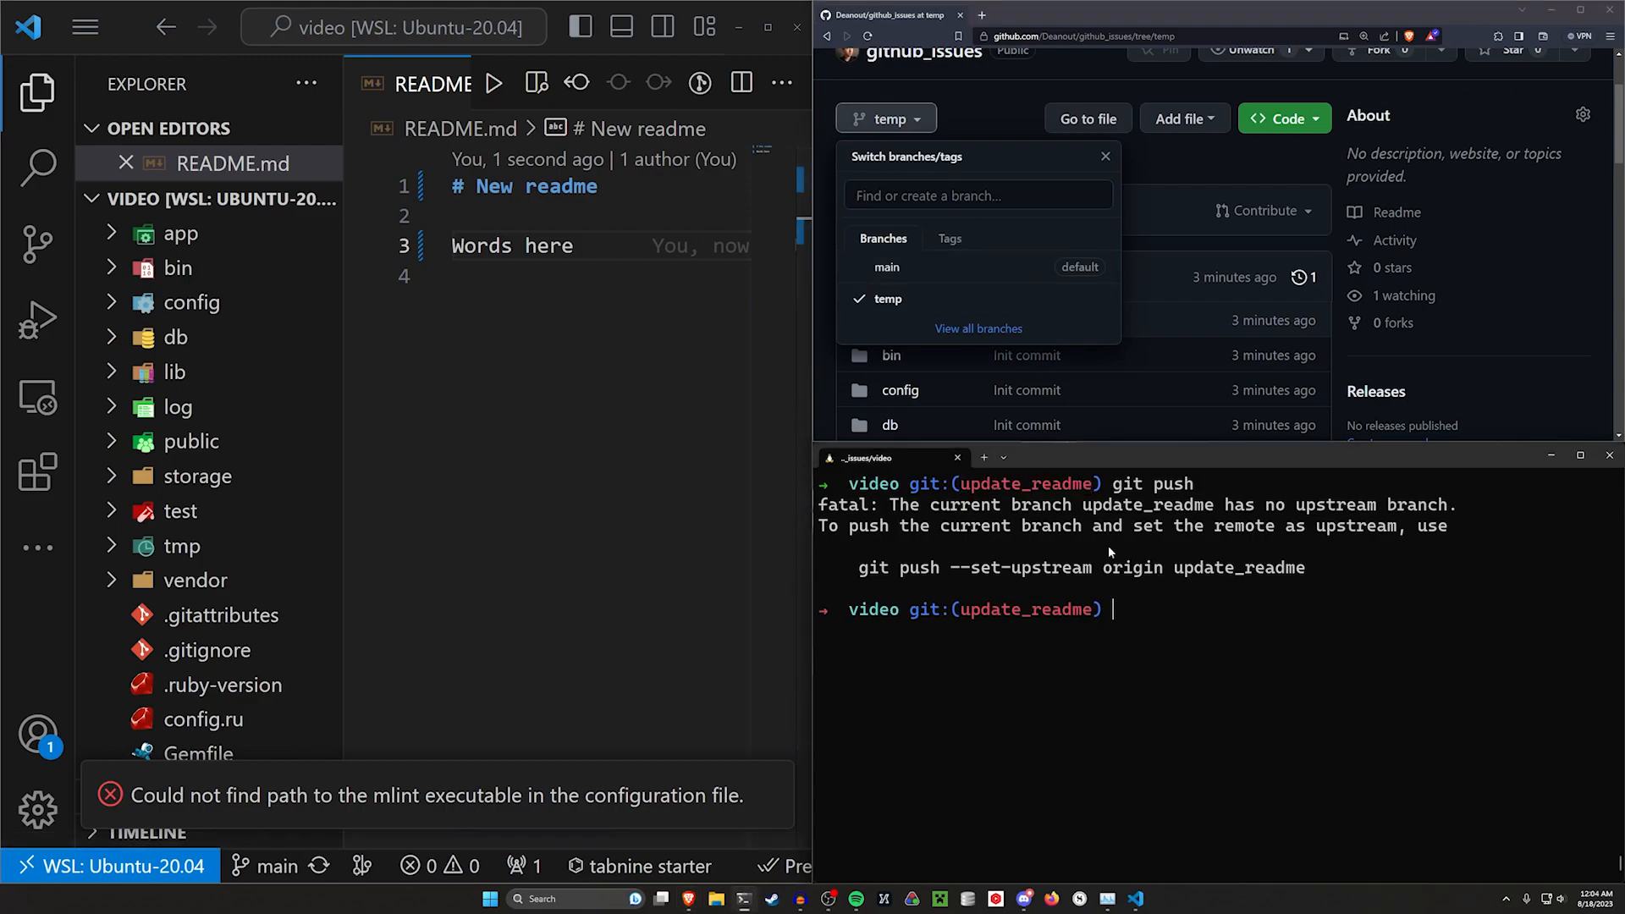
Push the update_readme branch to GitHub, setting origin as its upstream
left_click_drag(860, 572, 1292, 569)
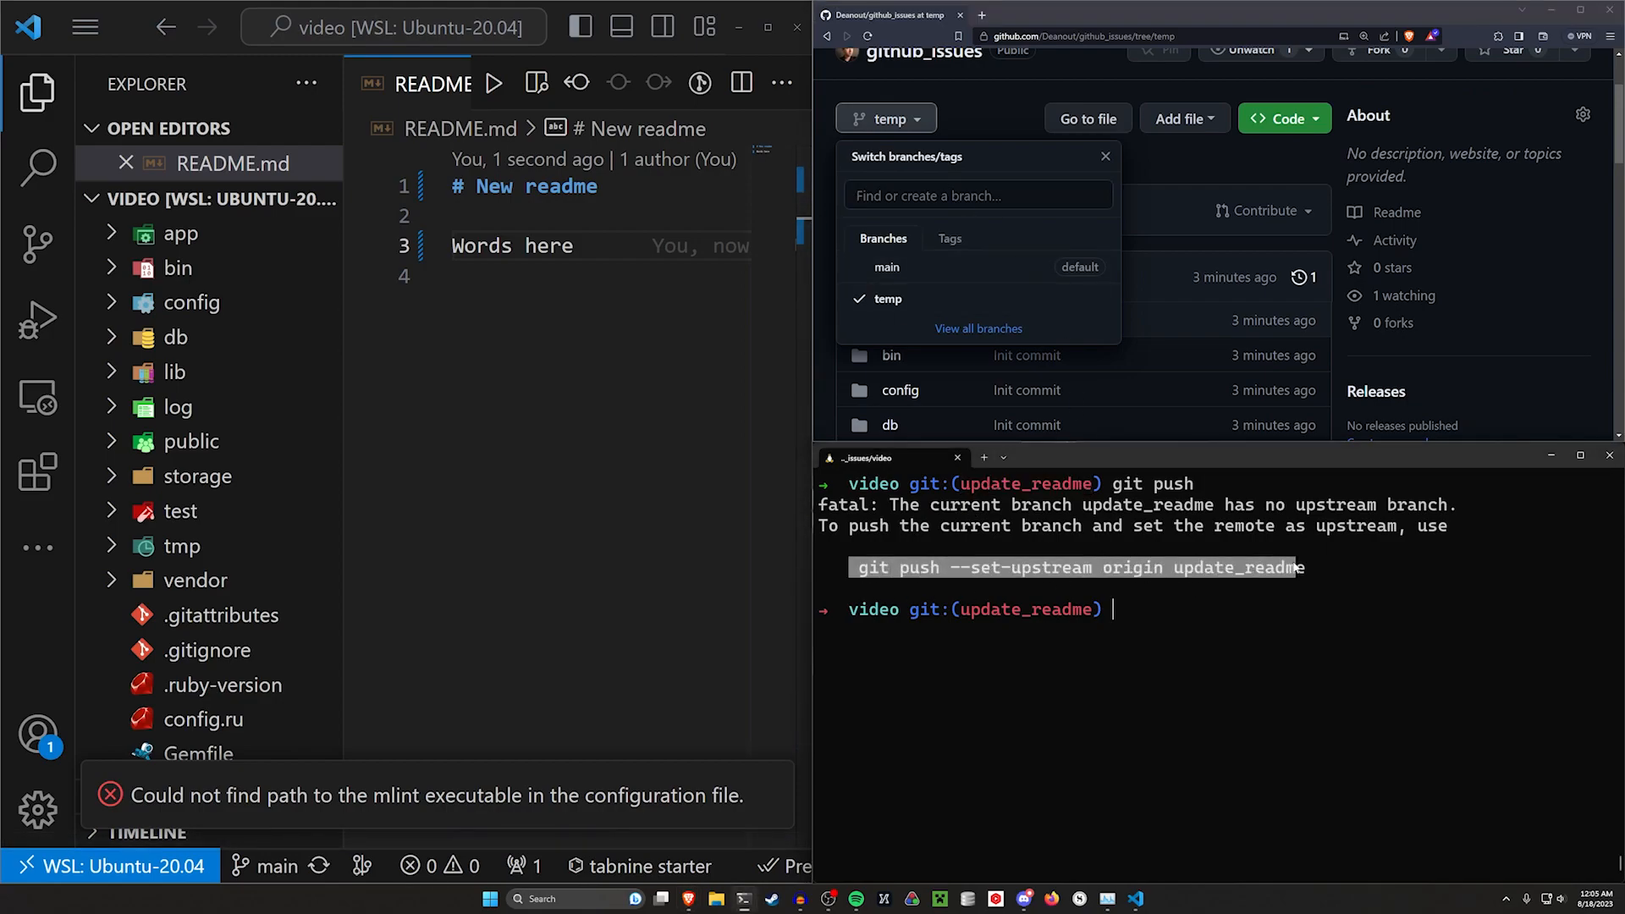
left_click(1240, 596)
left_click_drag(1061, 577, 1315, 576)
left_click(1181, 568)
left_click(1305, 589)
type("git push --set-upstream origin update_readme")
key("Return")
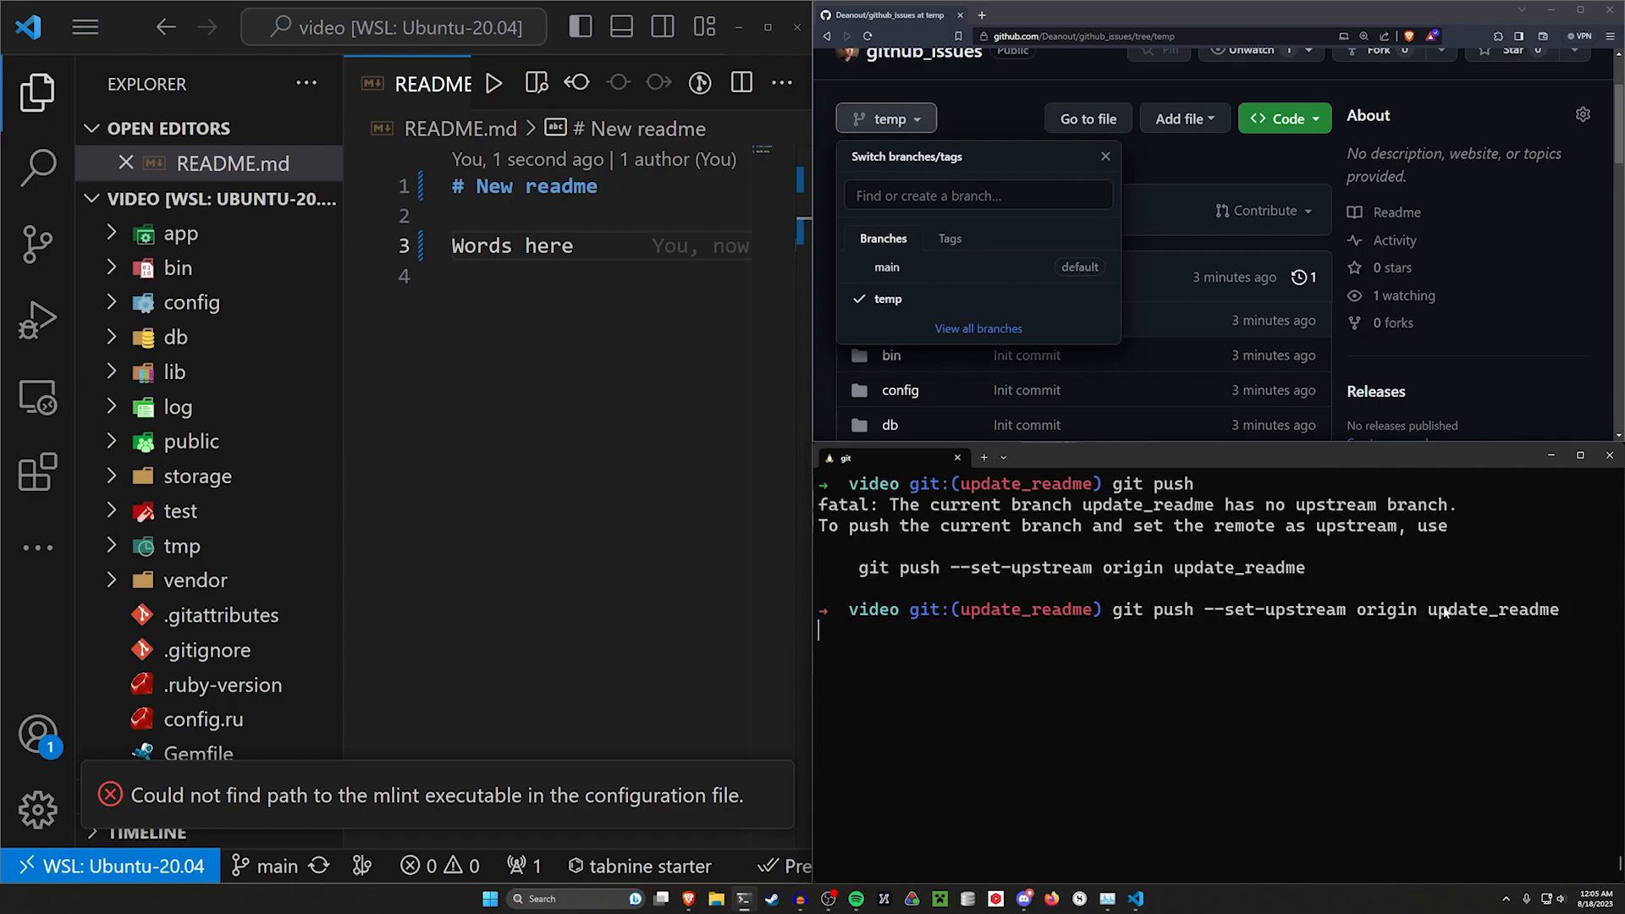
Open a new pull request comparing update_readme into main
left_click(1221, 151)
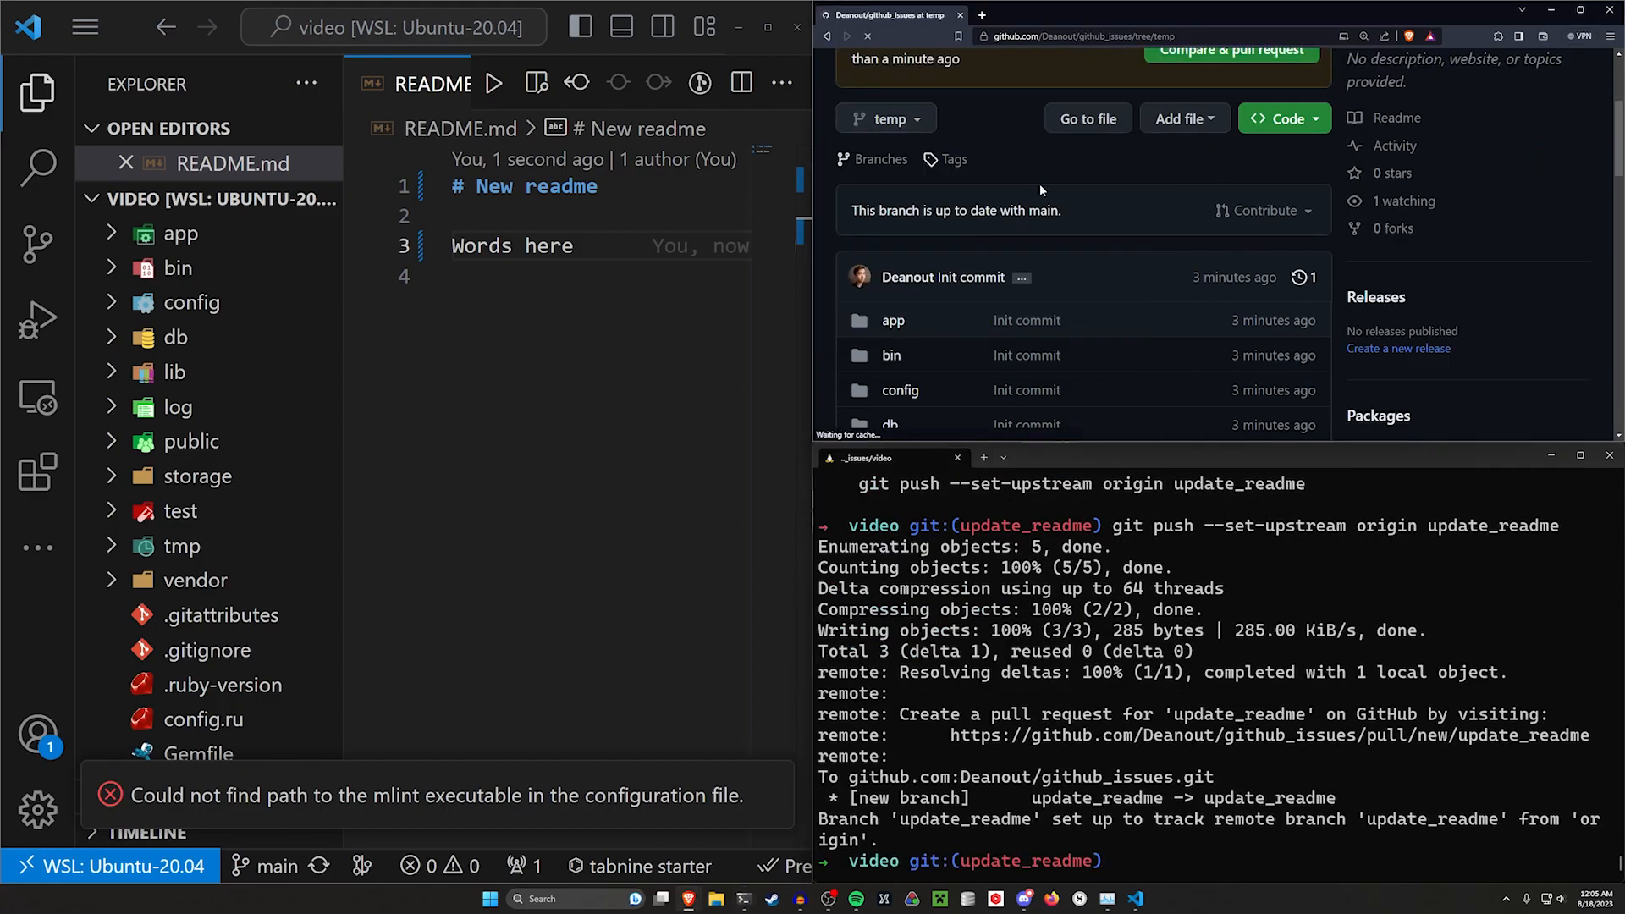
scroll(1039, 184, "down", 3)
scroll(932, 199, "up", 3)
left_click(902, 206)
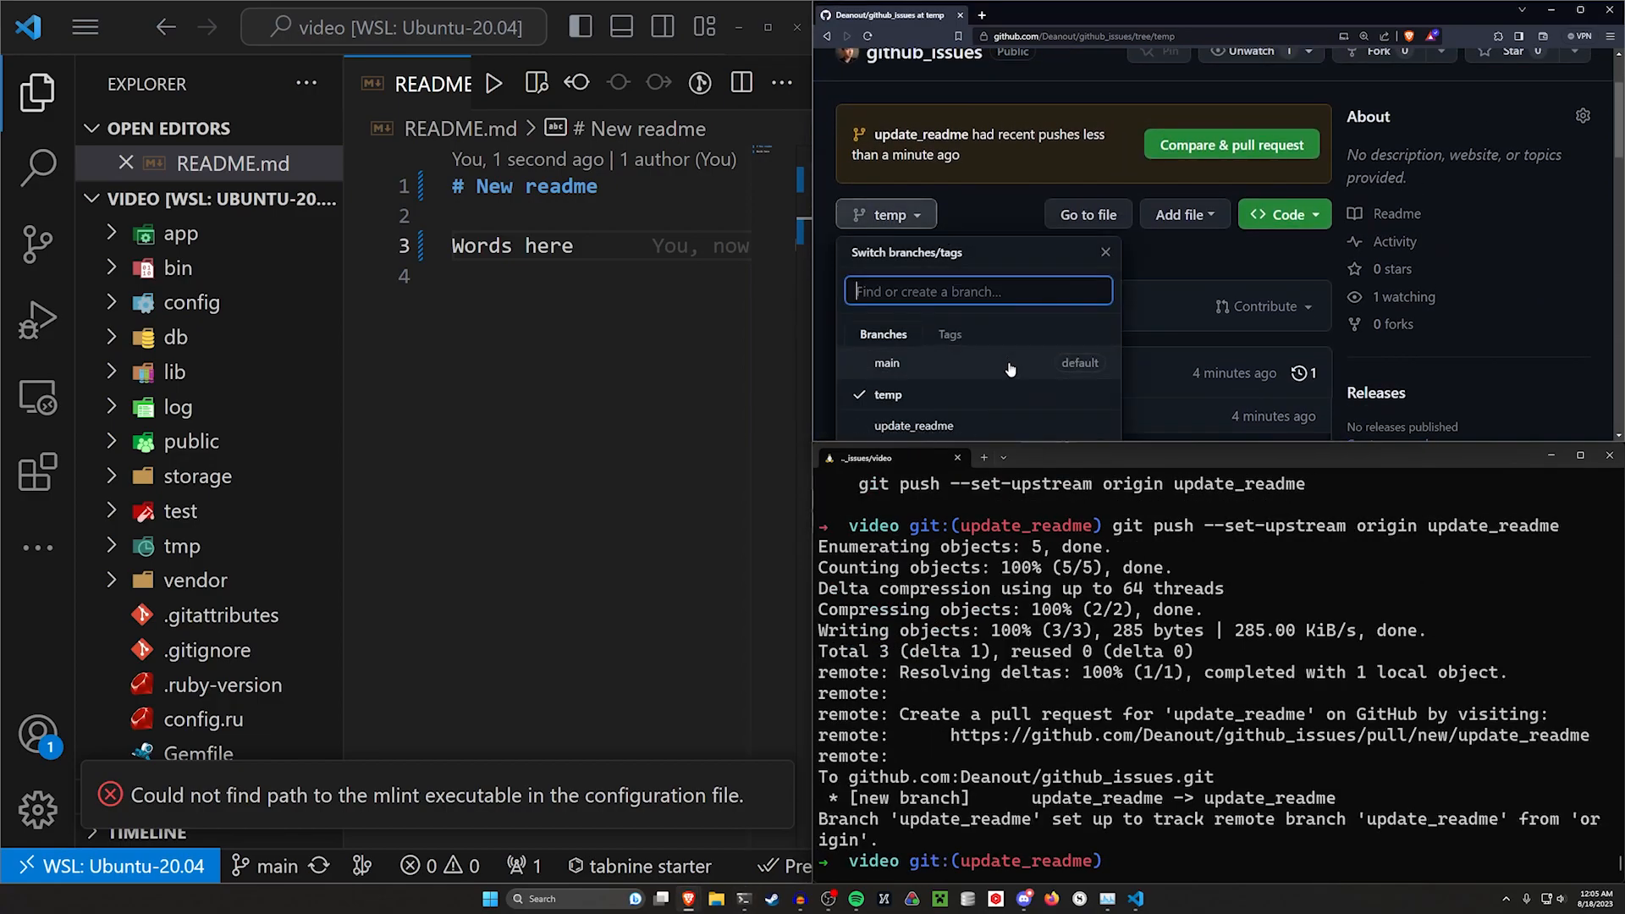
scroll(973, 297, "down", 1)
scroll(1101, 322, "up", 3)
left_click(887, 293)
double_click(1256, 16)
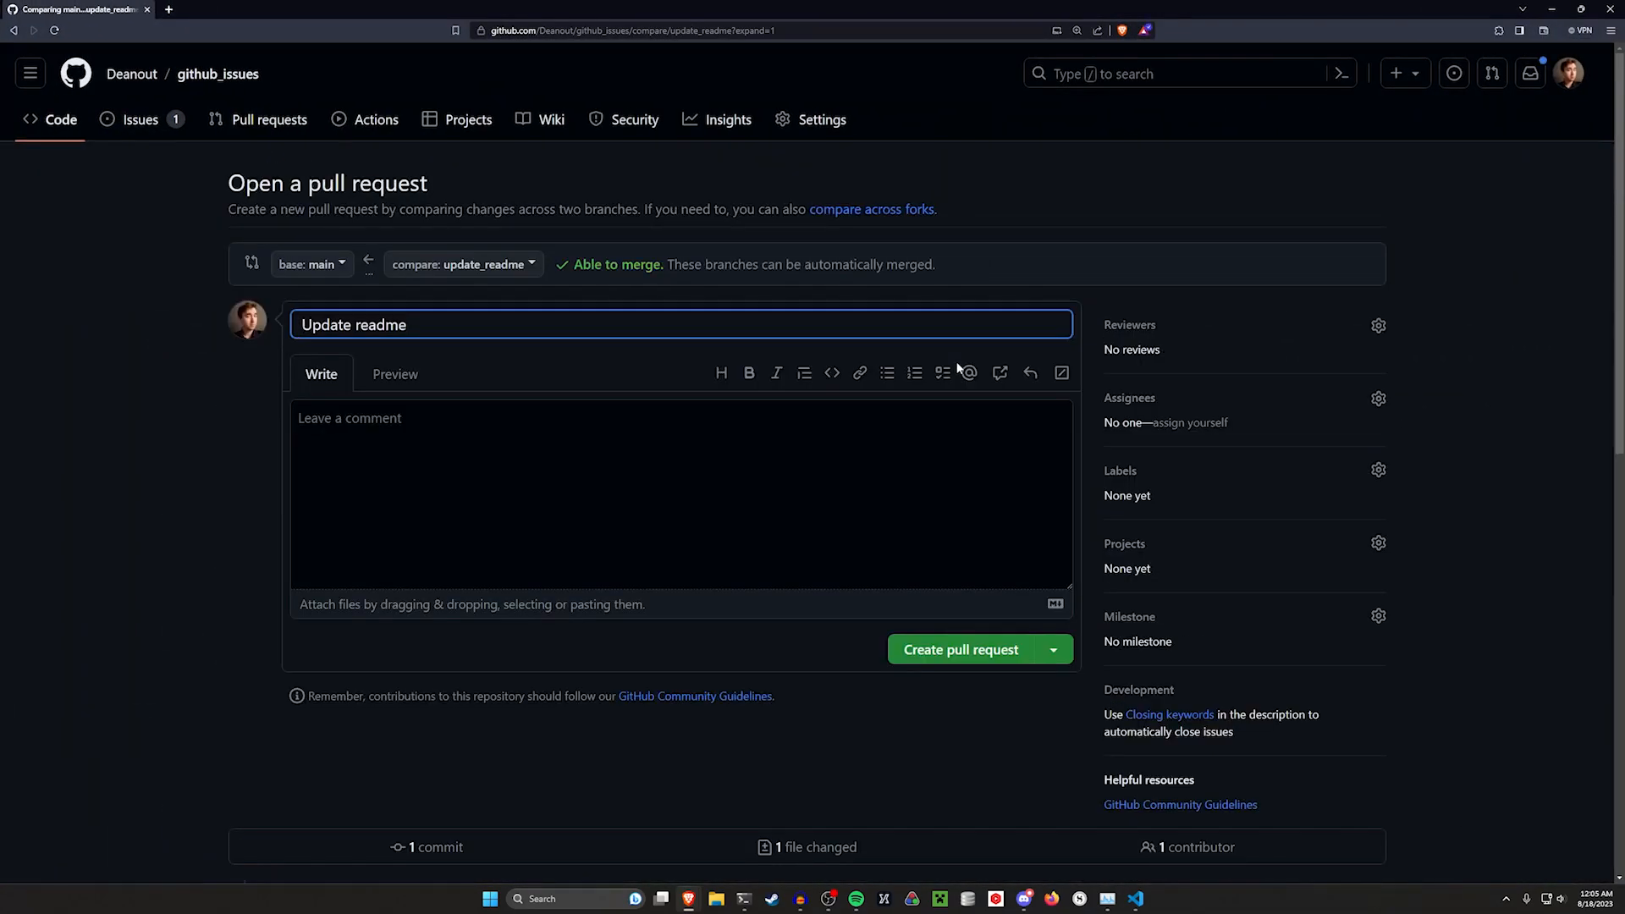
Open the repository's Issues list in a second tab and view issue #1
left_click(724, 441)
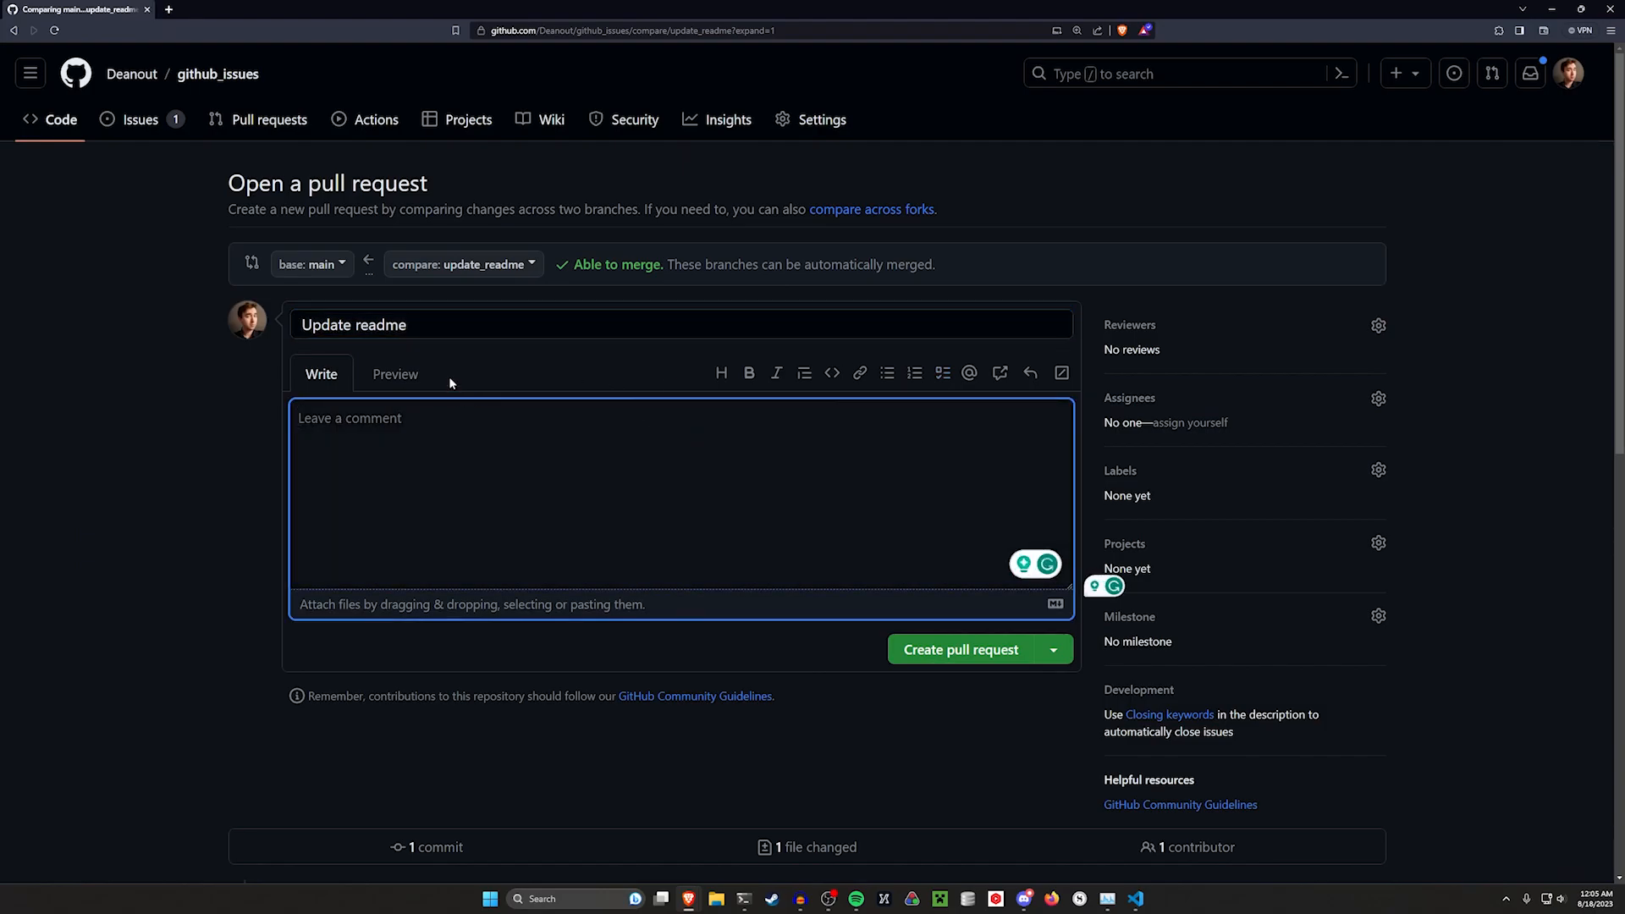
left_click(553, 487)
middle_click(135, 119)
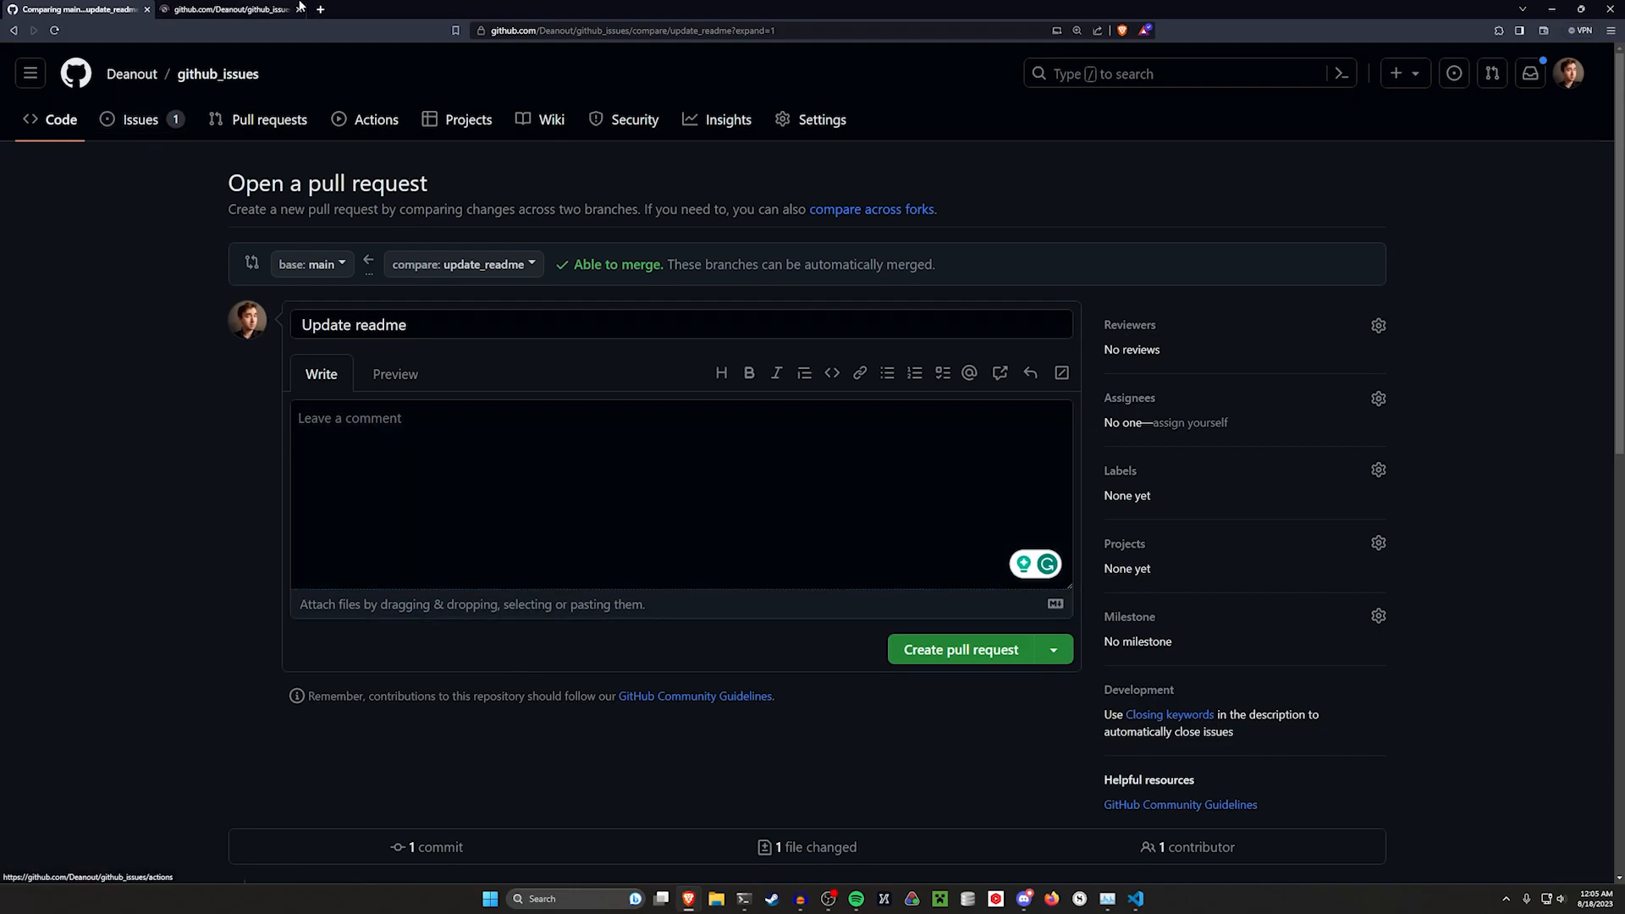
left_click(238, 9)
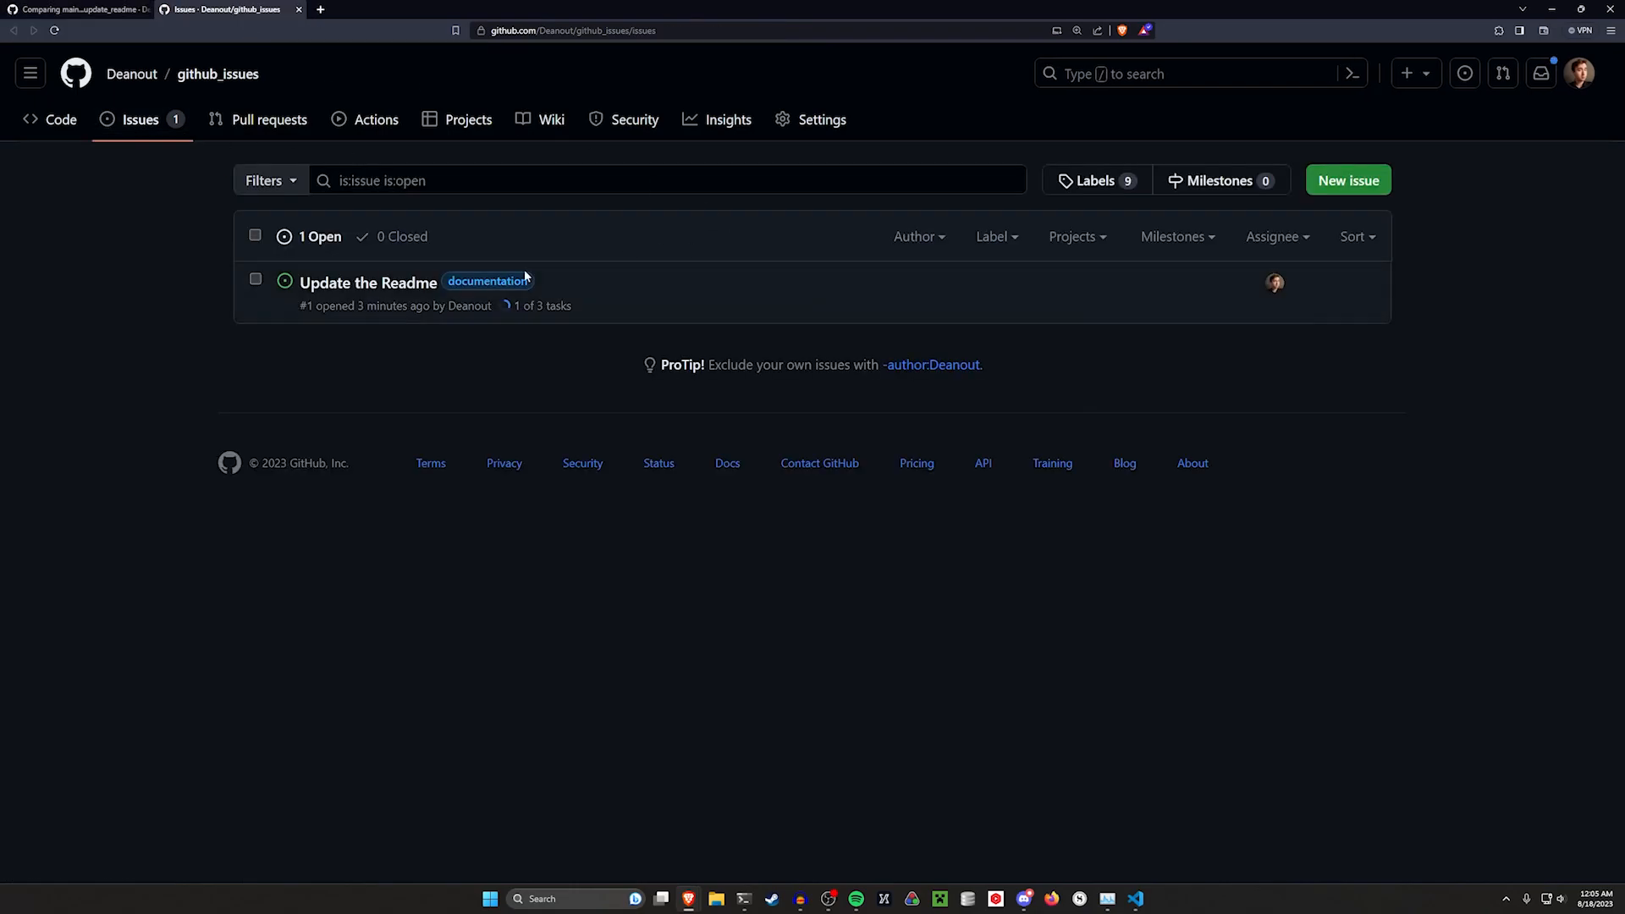
left_click(398, 276)
left_click(80, 10)
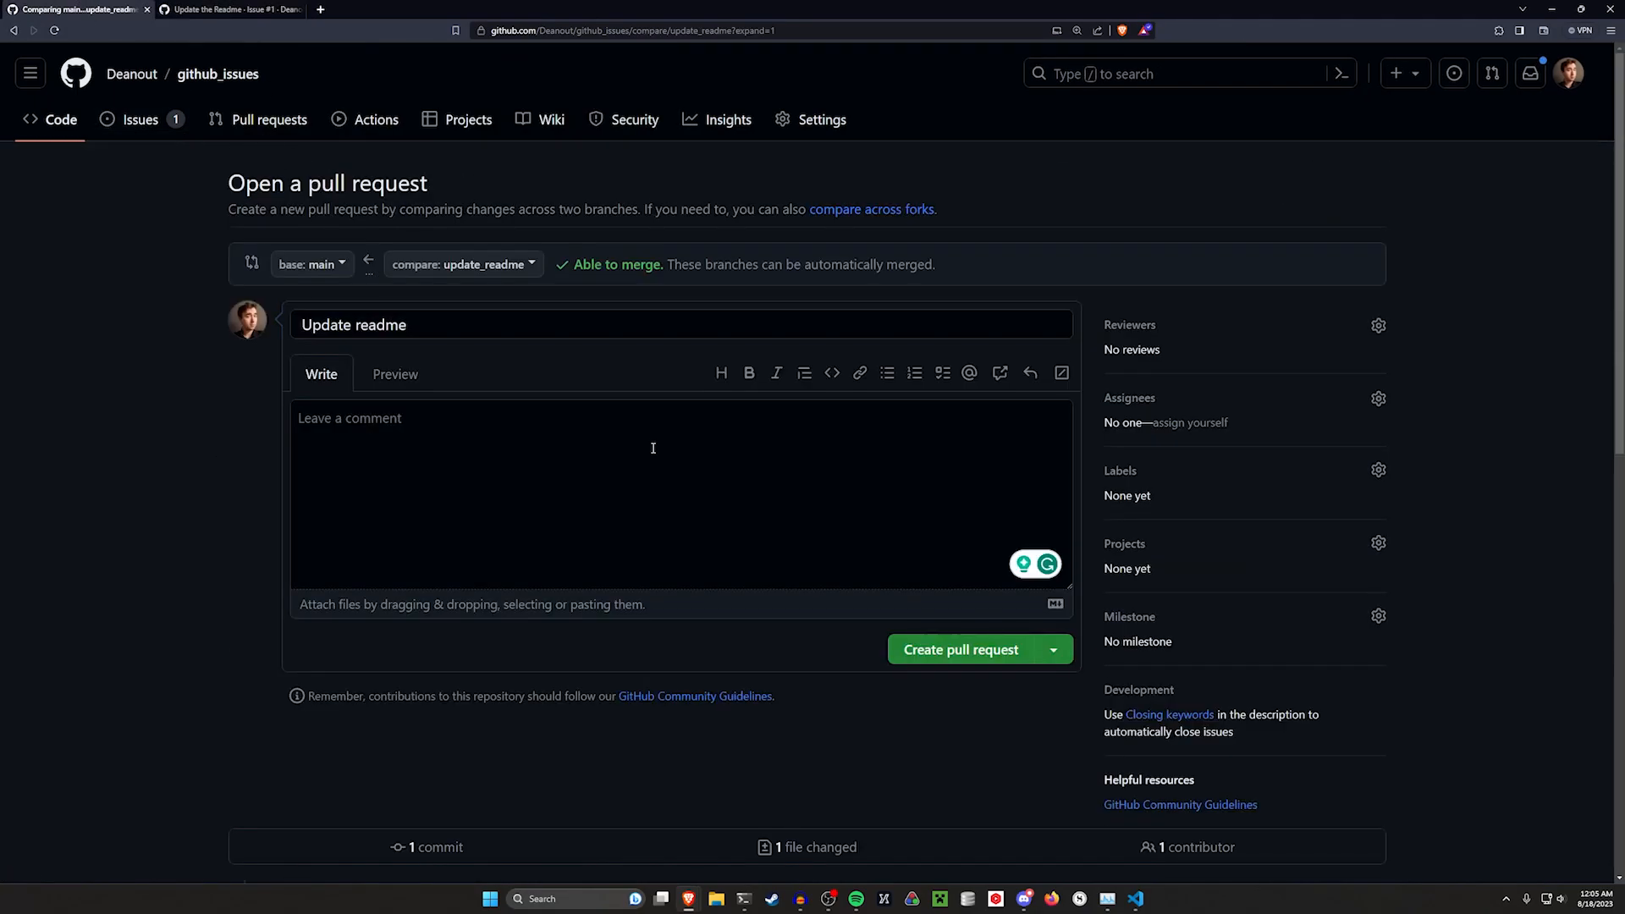
Create the pull request with the description "This will close #1" linking issue #1
left_click(653, 448)
type("This will close #1")
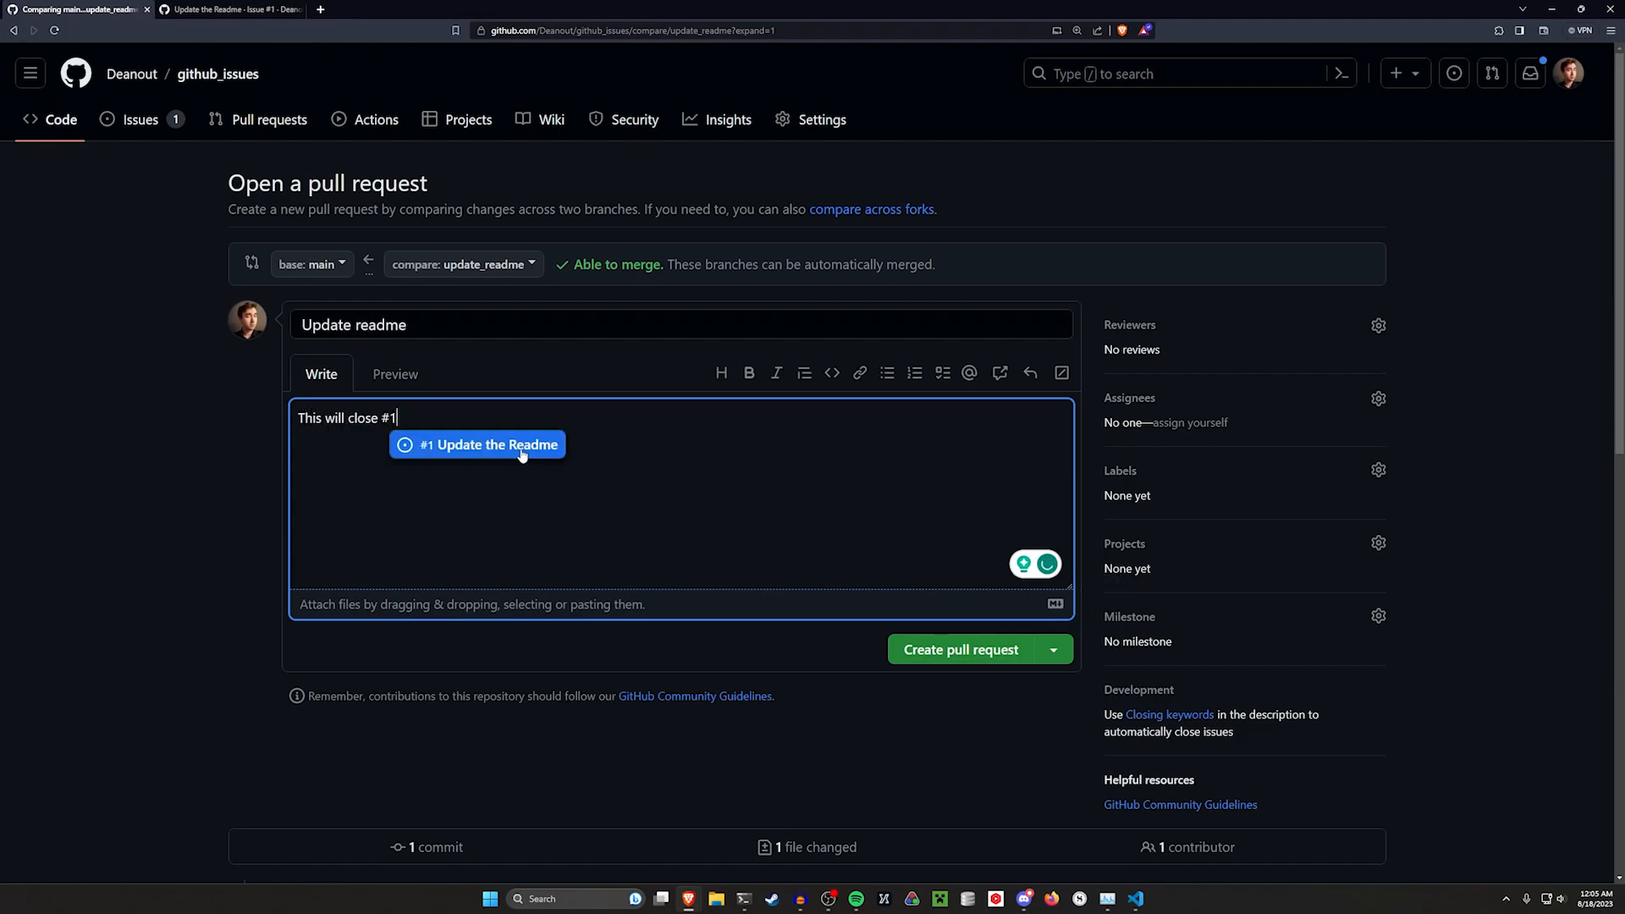
left_click(523, 445)
key("ctrl+Tab")
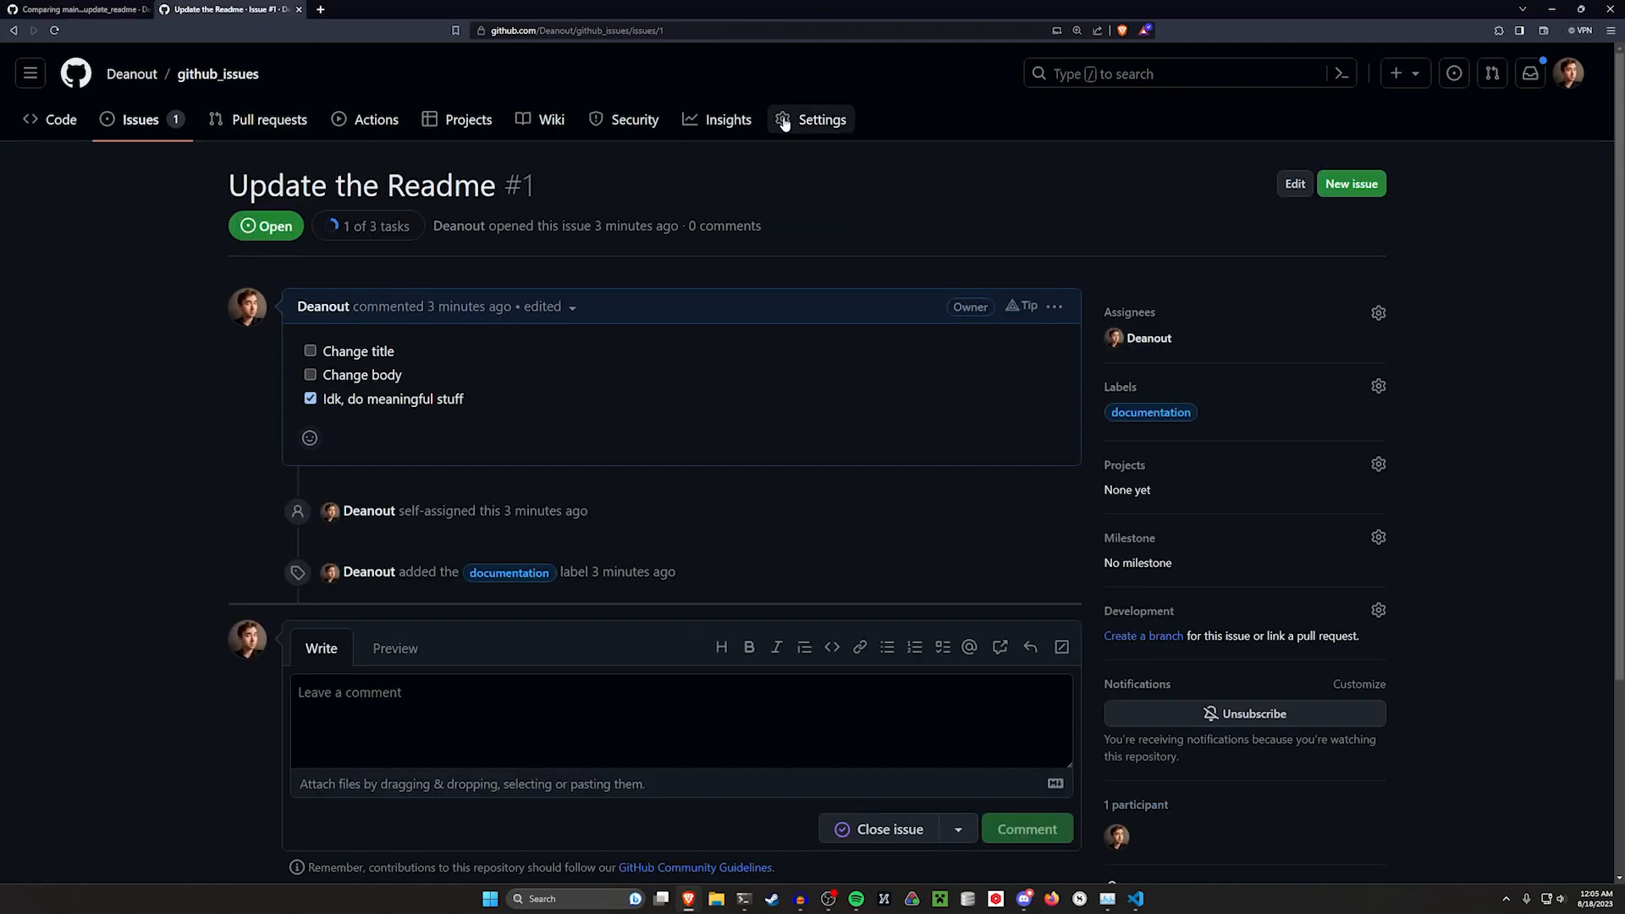
left_click_drag(601, 185, 336, 186)
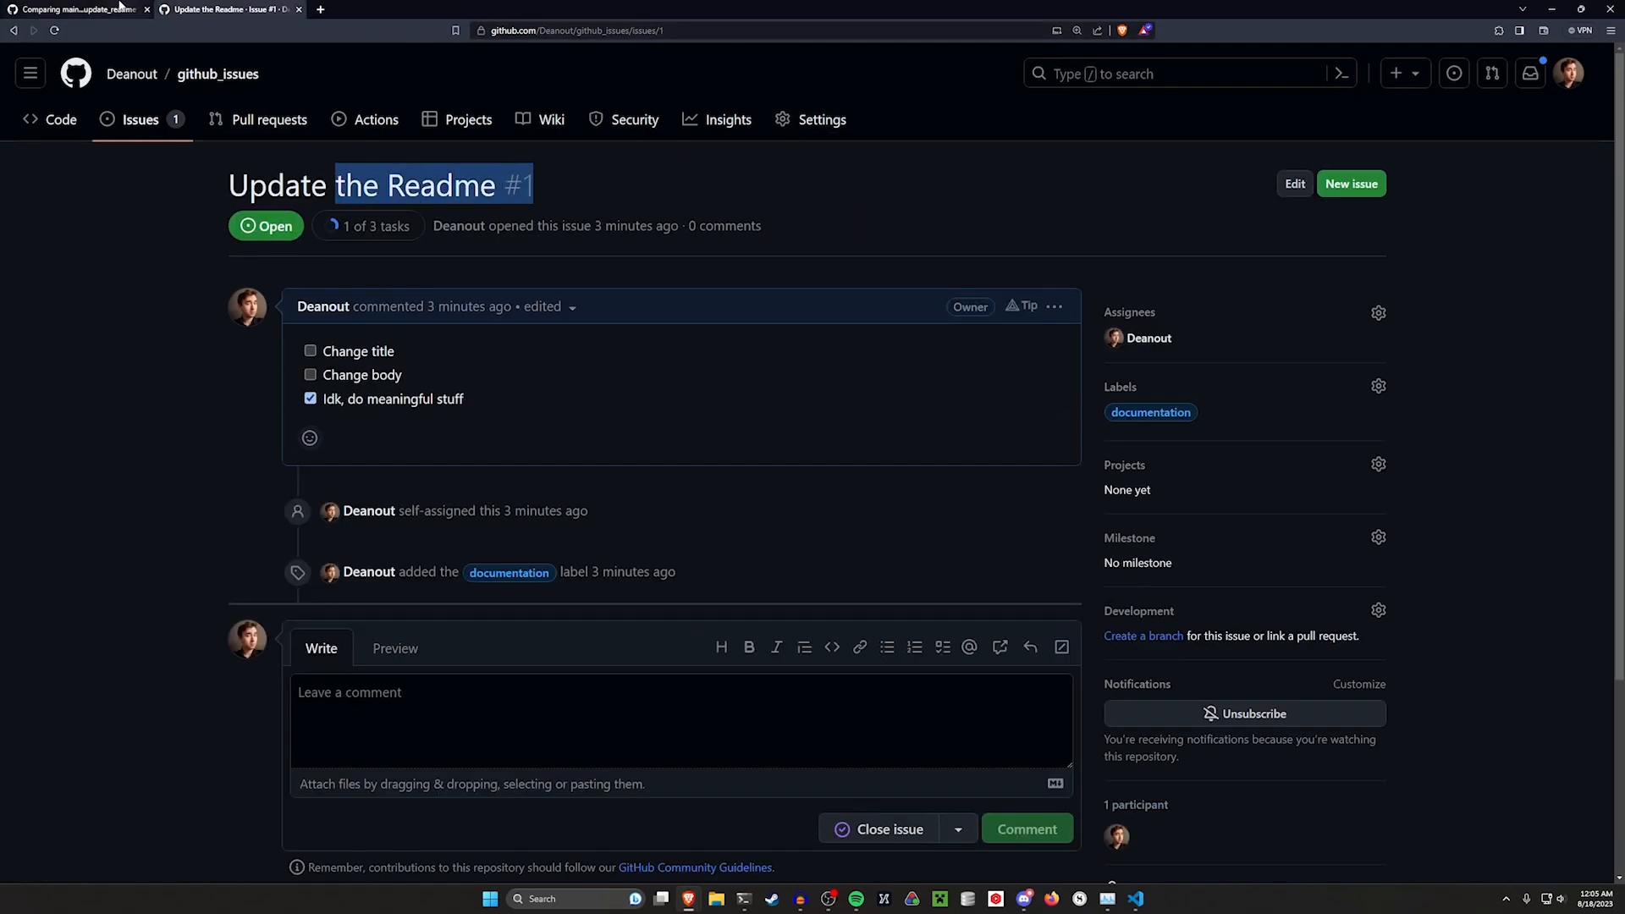
left_click(121, 7)
key("ctrl+a")
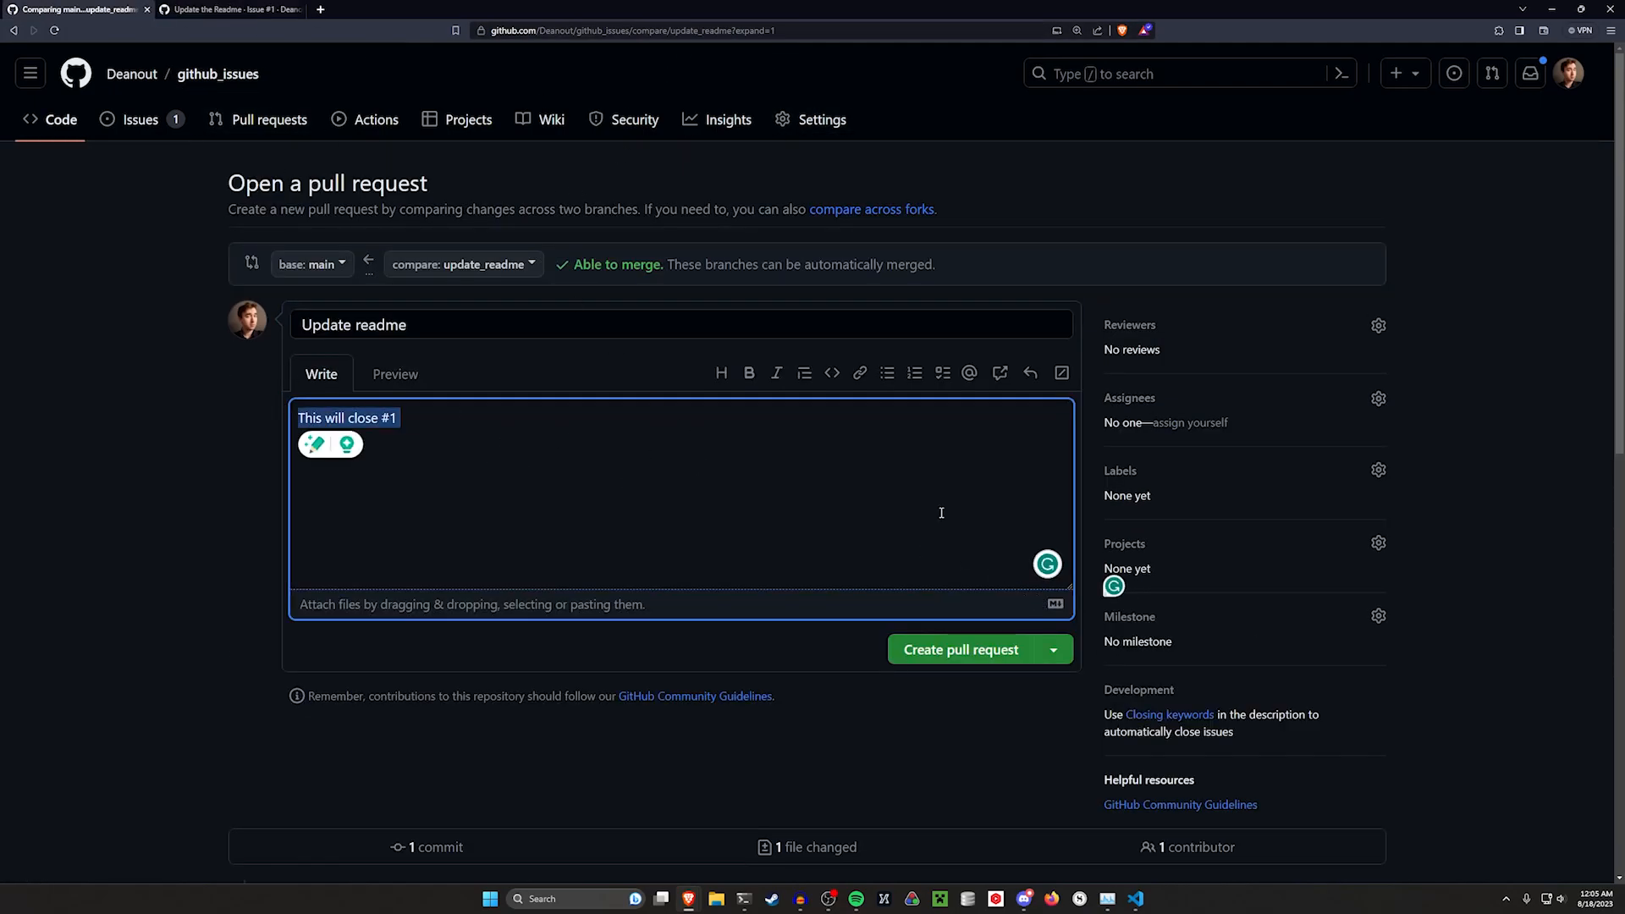
left_click(982, 652)
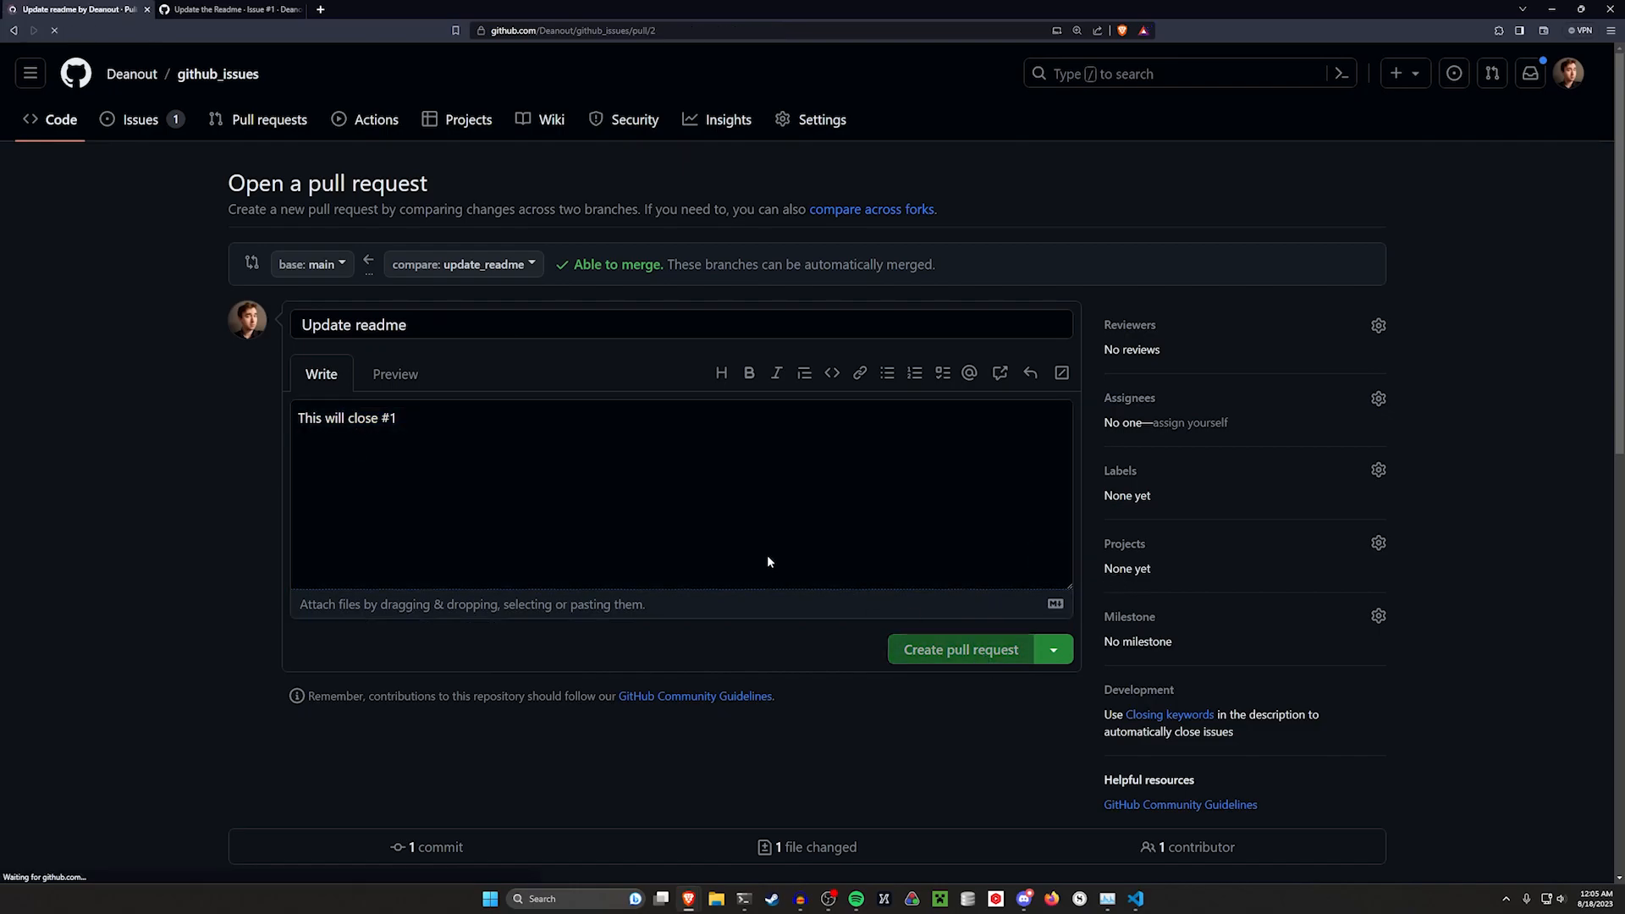
Review the issue and pull request pages to check their link to each other
left_click_drag(286, 377, 519, 397)
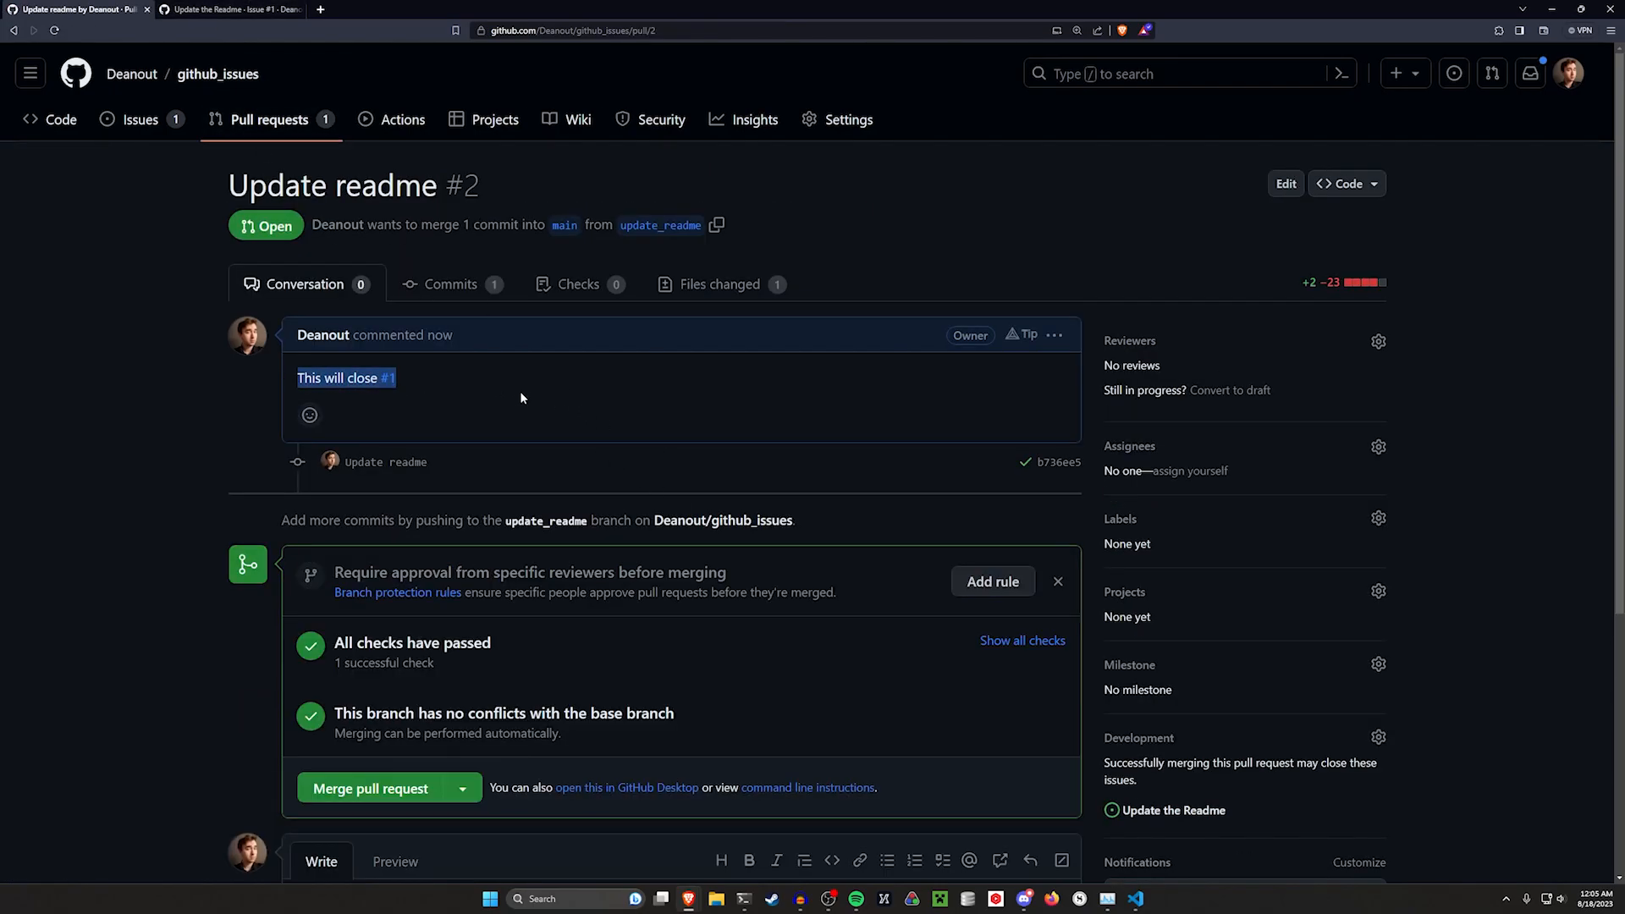
left_click(251, 8)
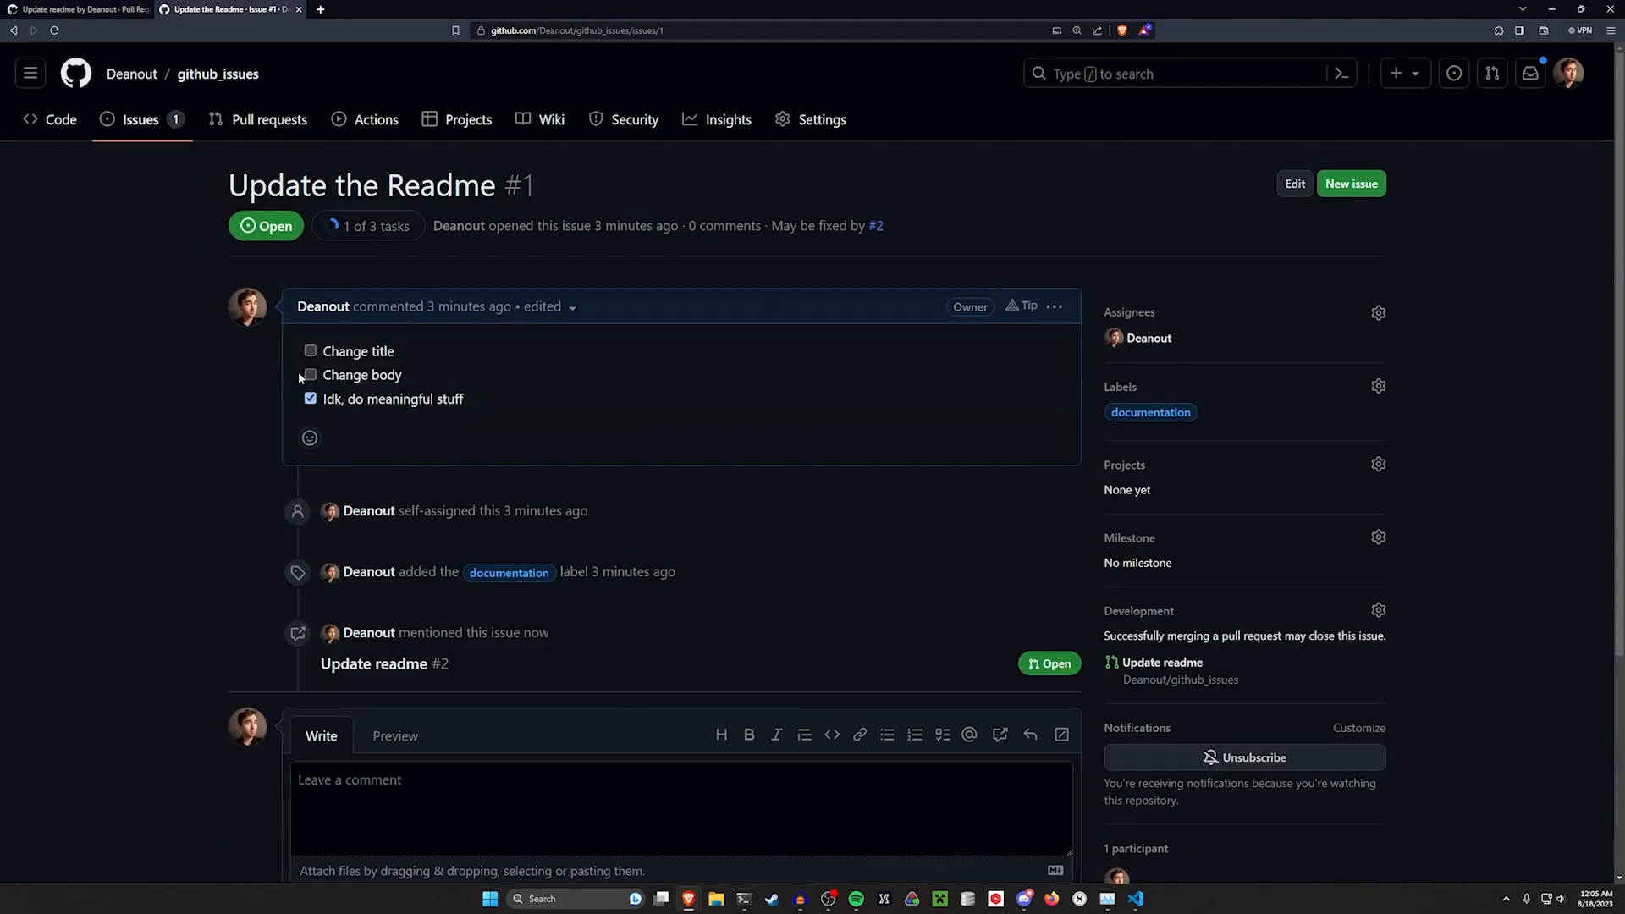
left_click_drag(258, 173, 569, 173)
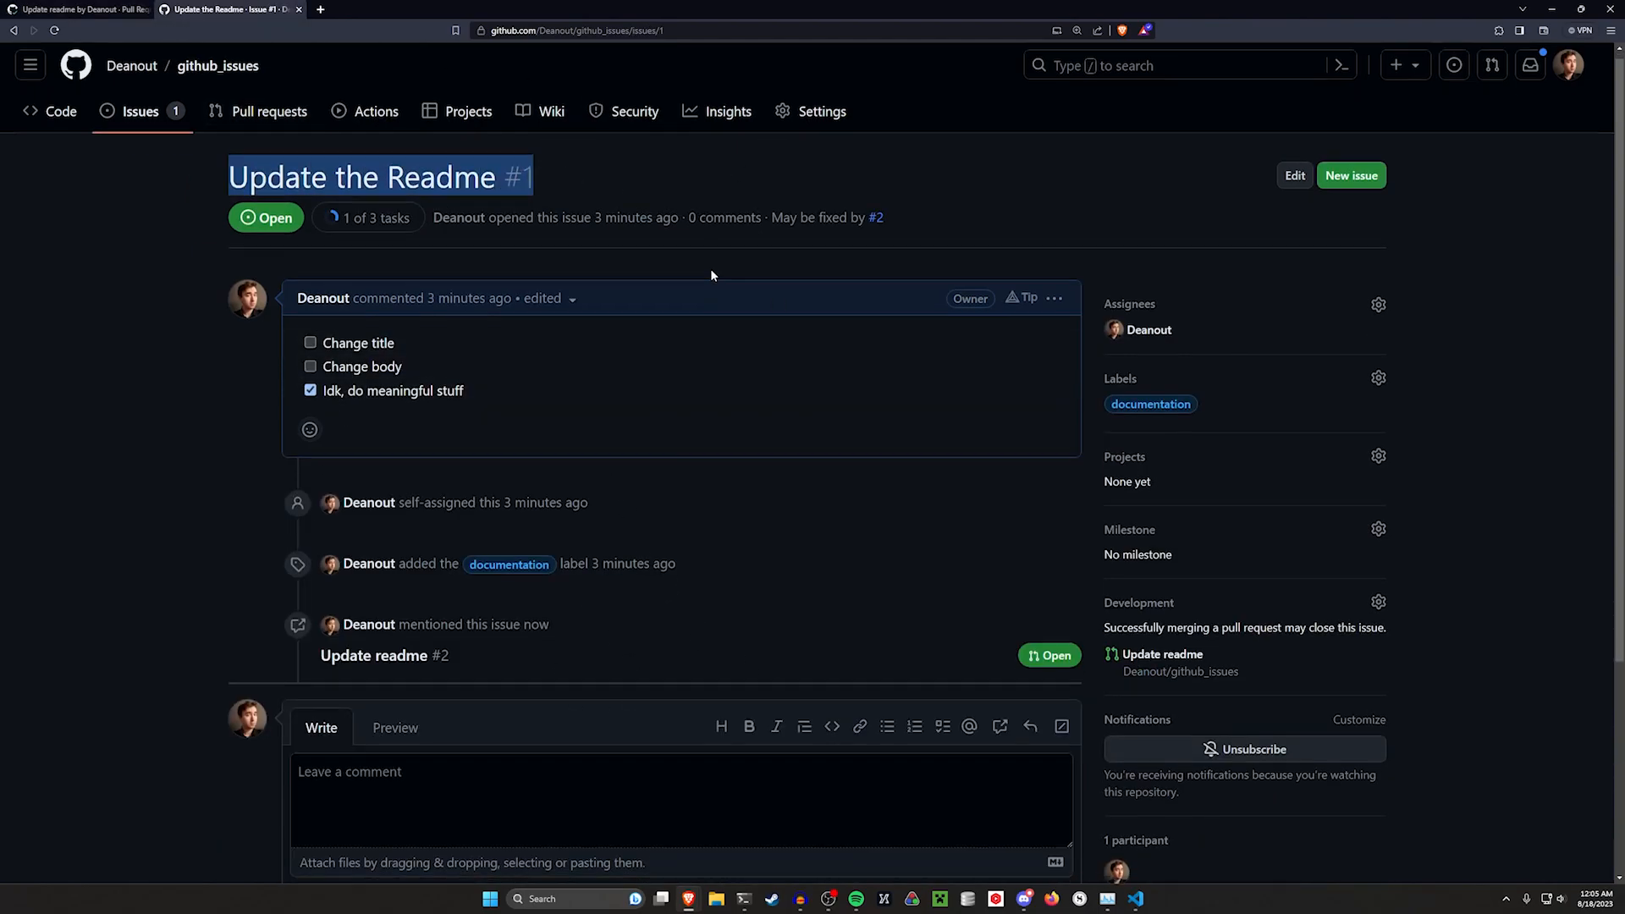
scroll(540, 536, "down", 2)
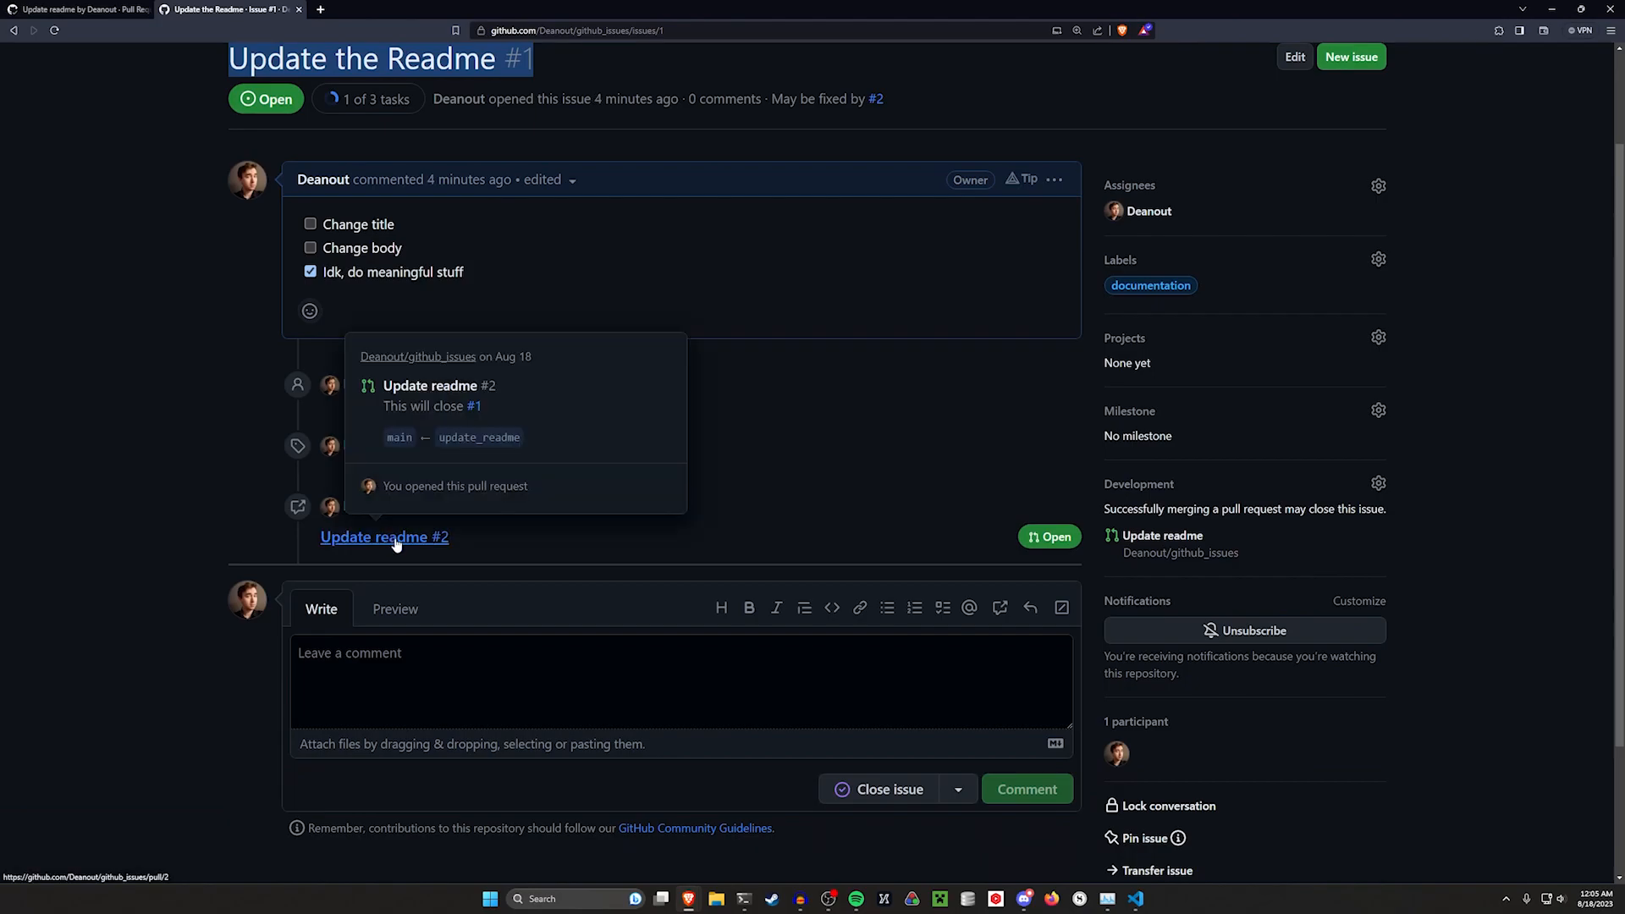
left_click(1070, 538)
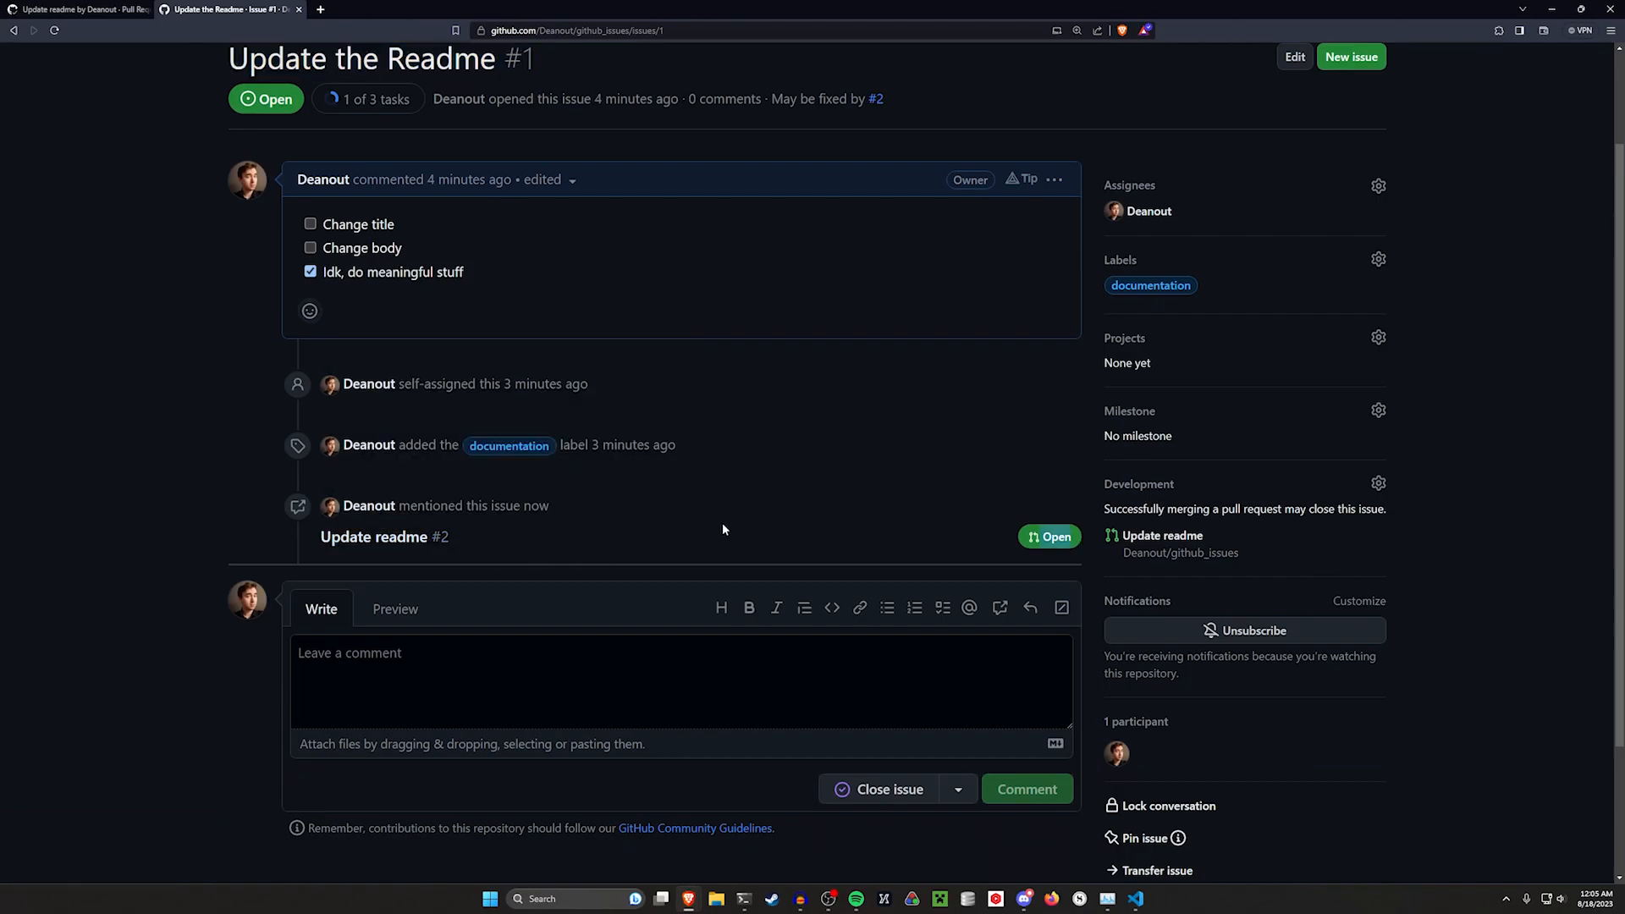
left_click(81, 9)
scroll(613, 245, "down", 4)
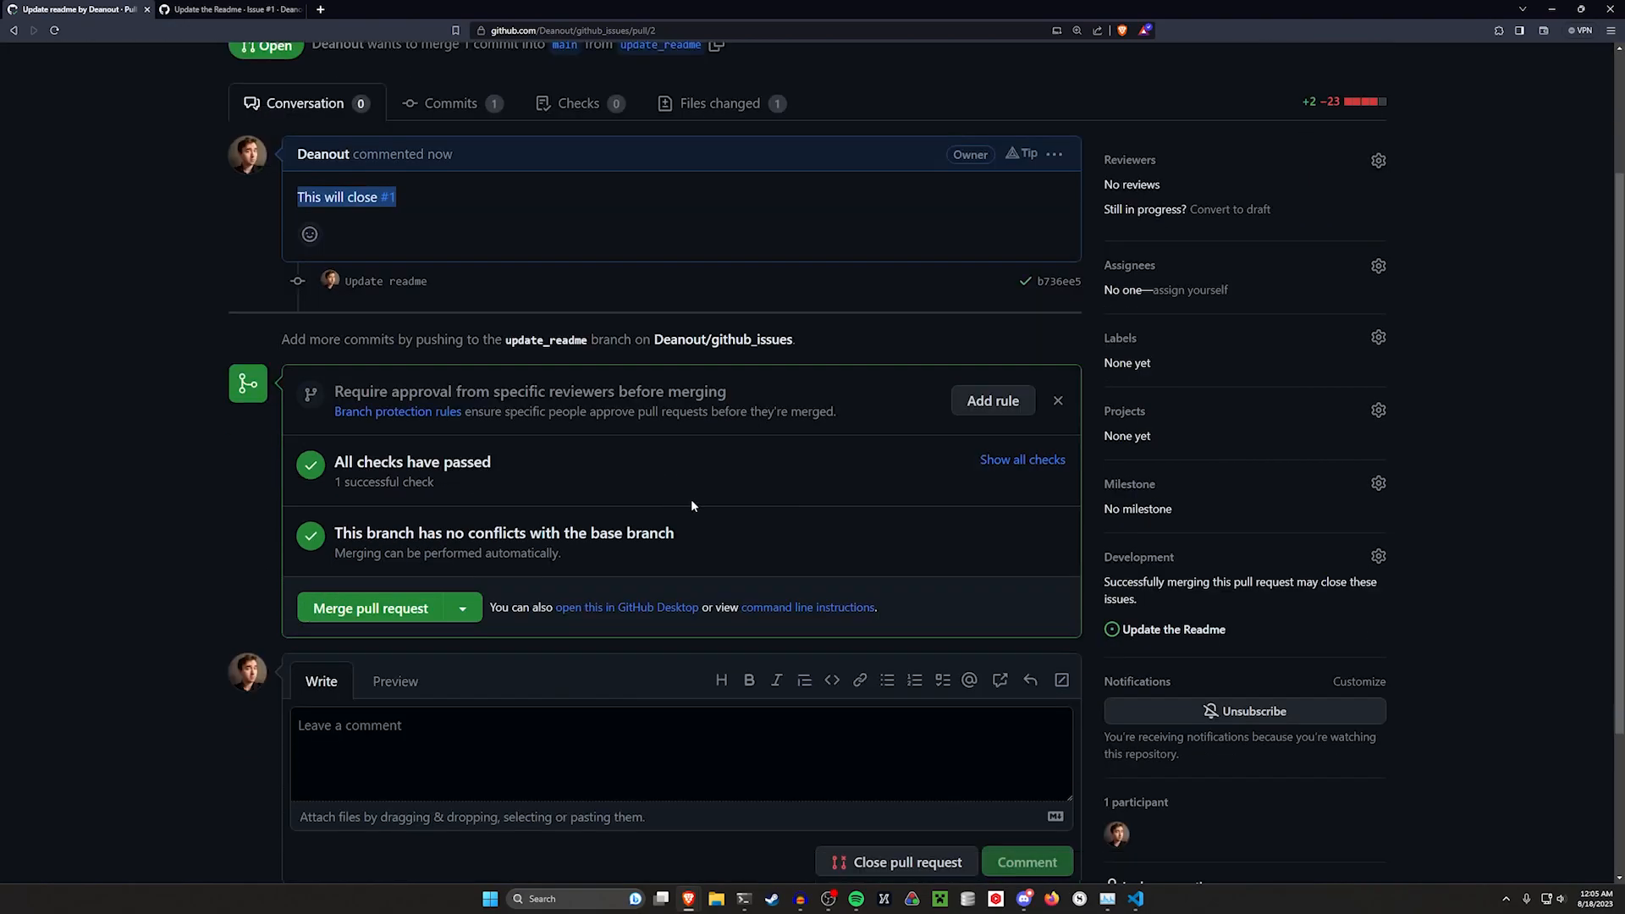
scroll(906, 288, "up", 4)
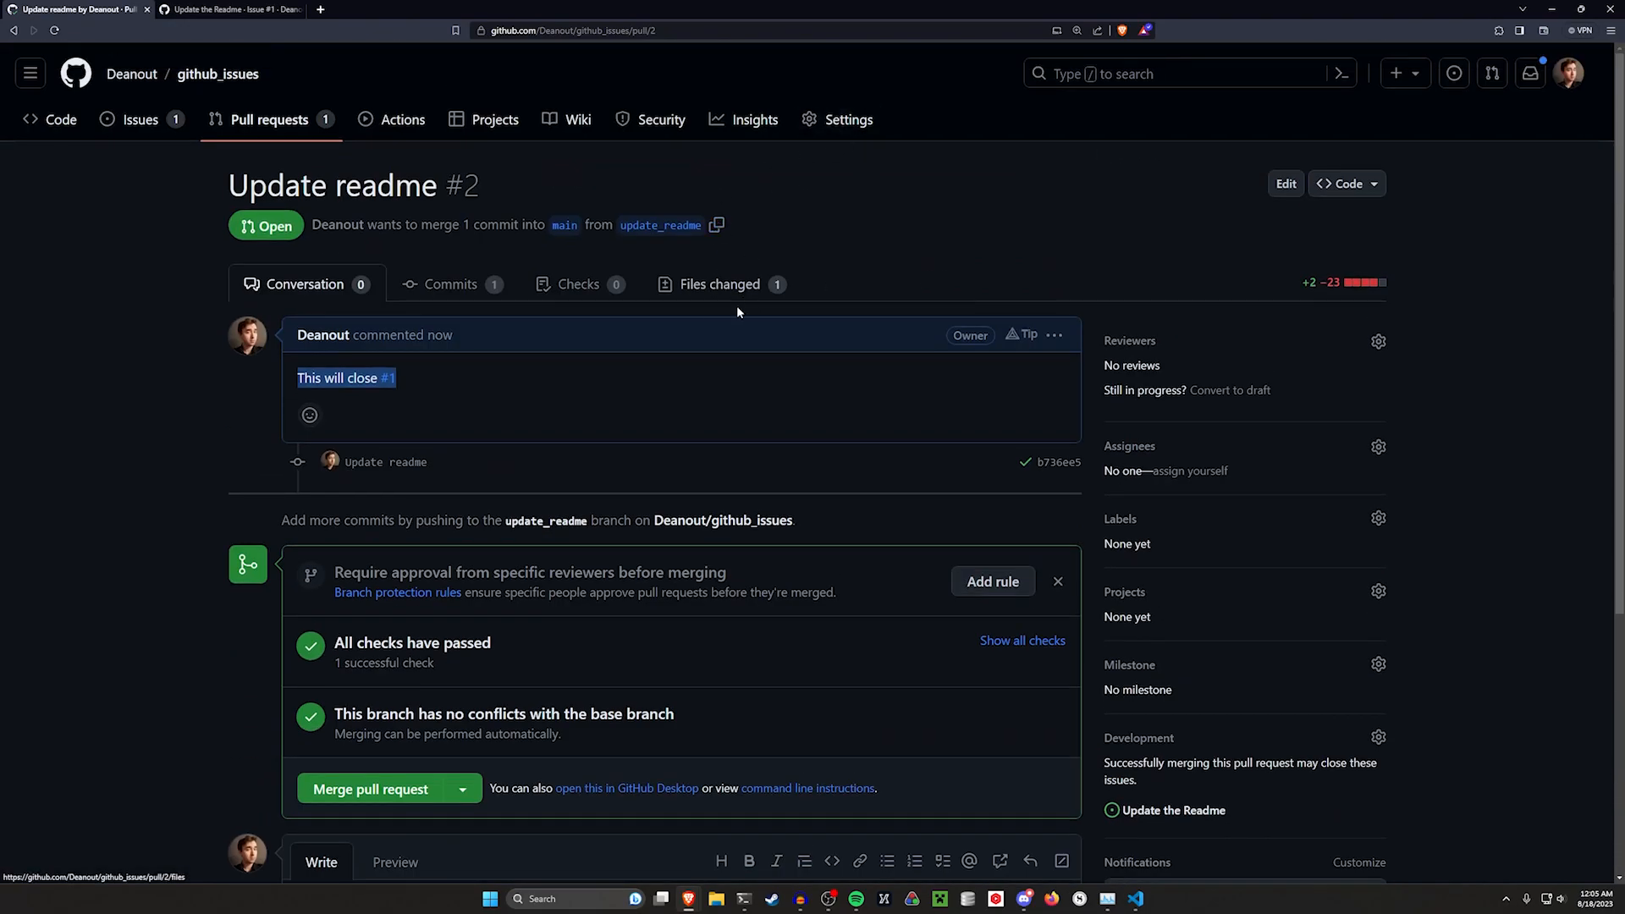
Open the pull request's changed files and draft the overall review comment "lgtm"
left_click(720, 284)
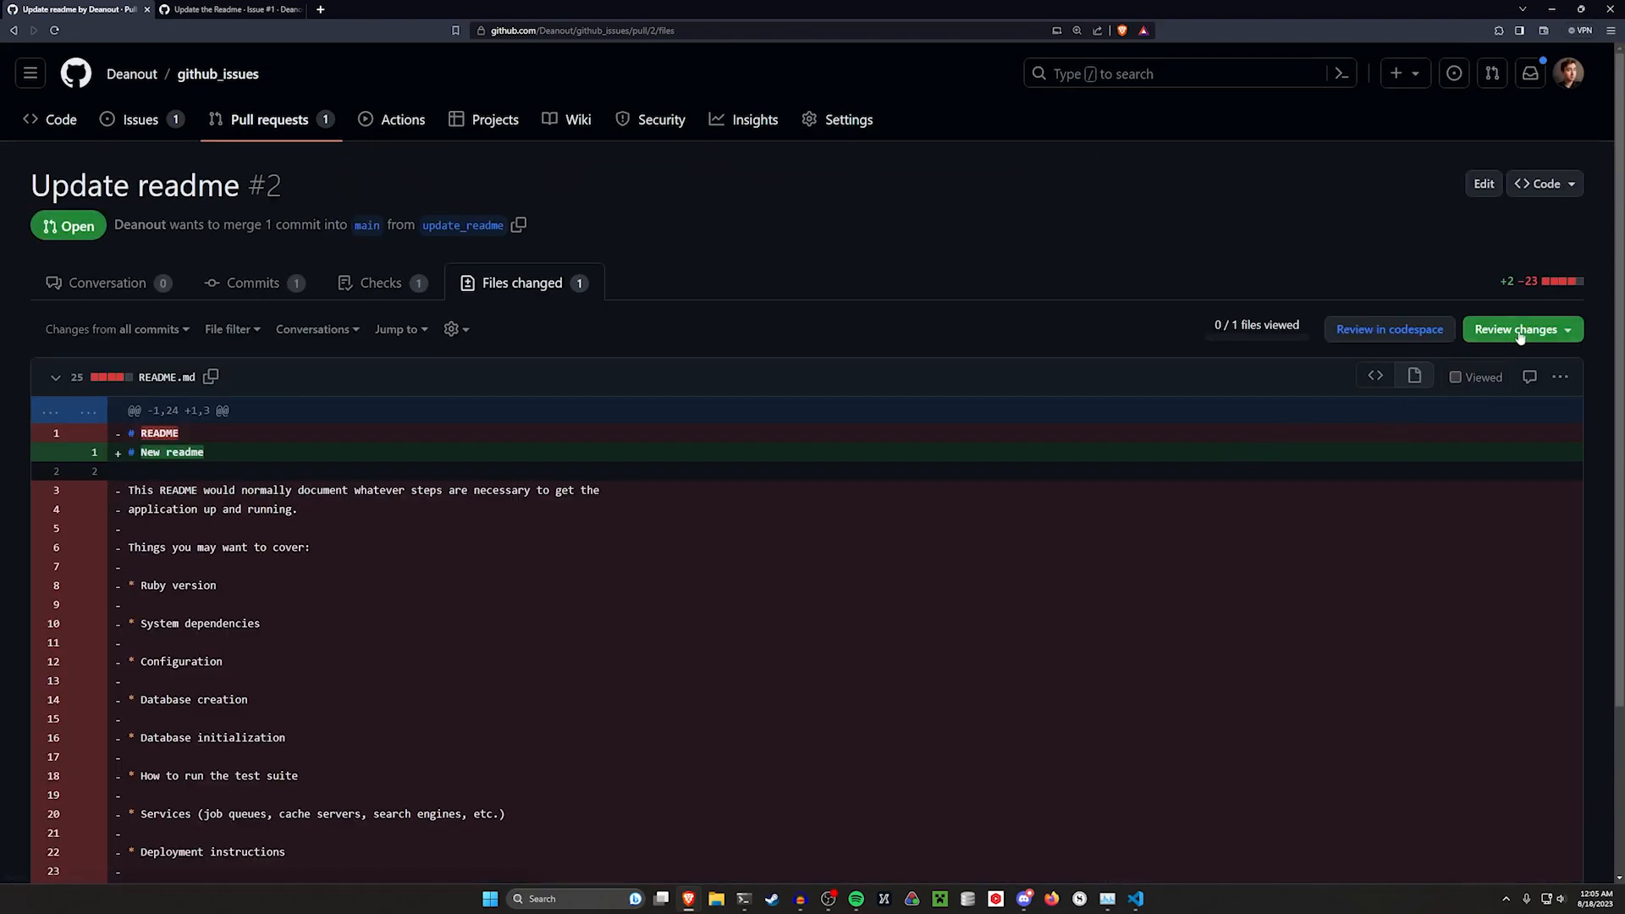
left_click(1546, 333)
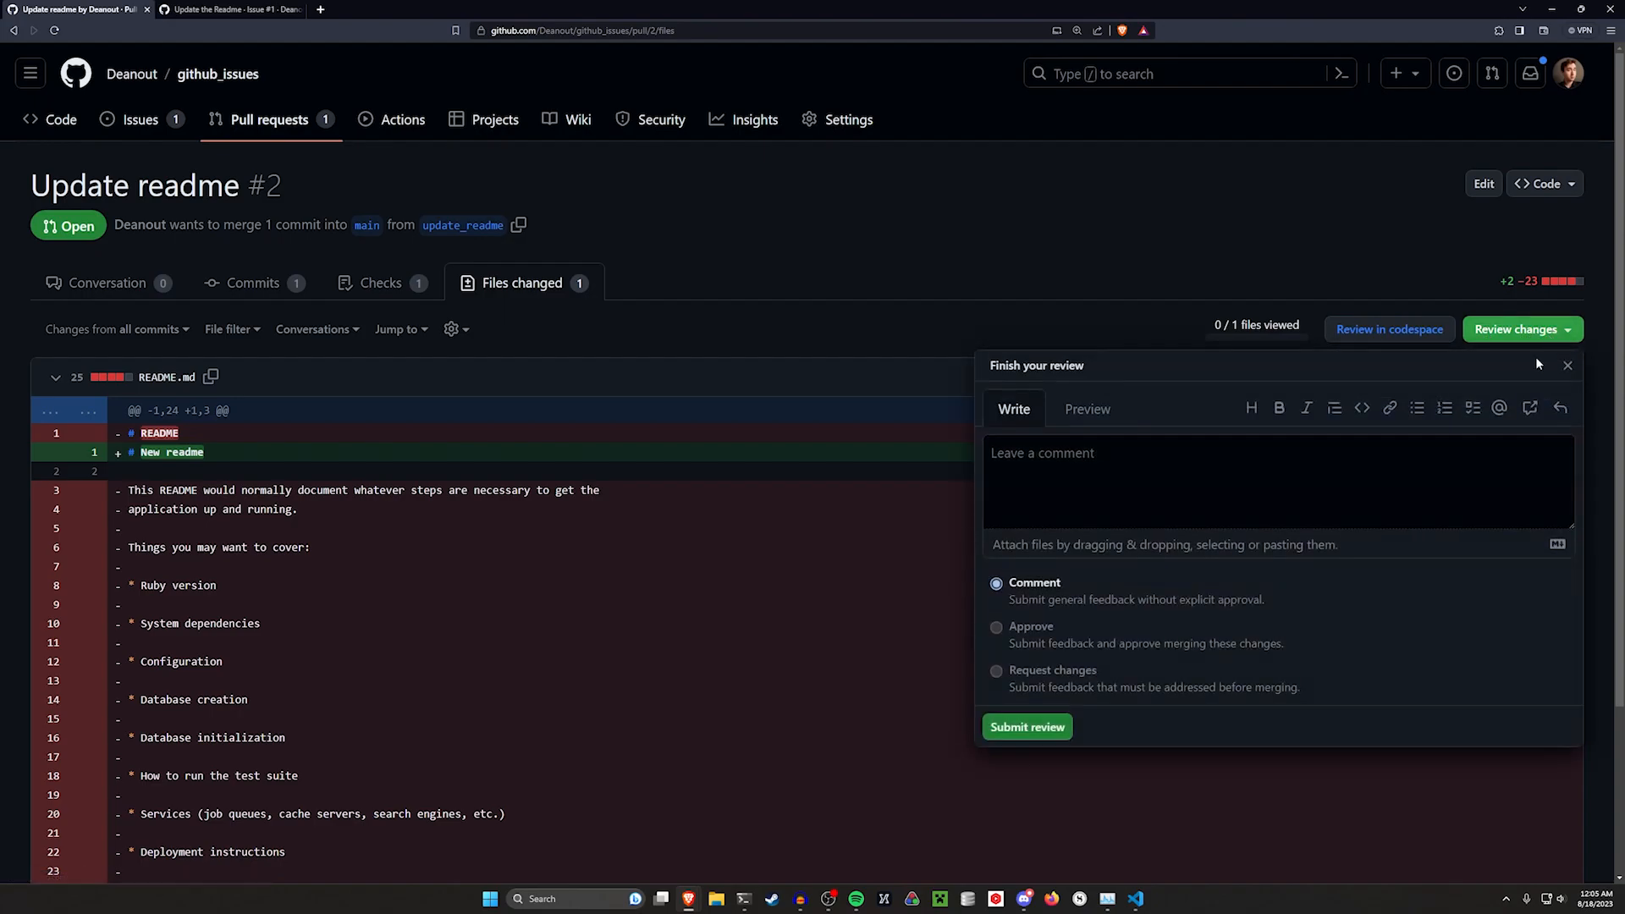
left_click(1153, 481)
type("lgtm")
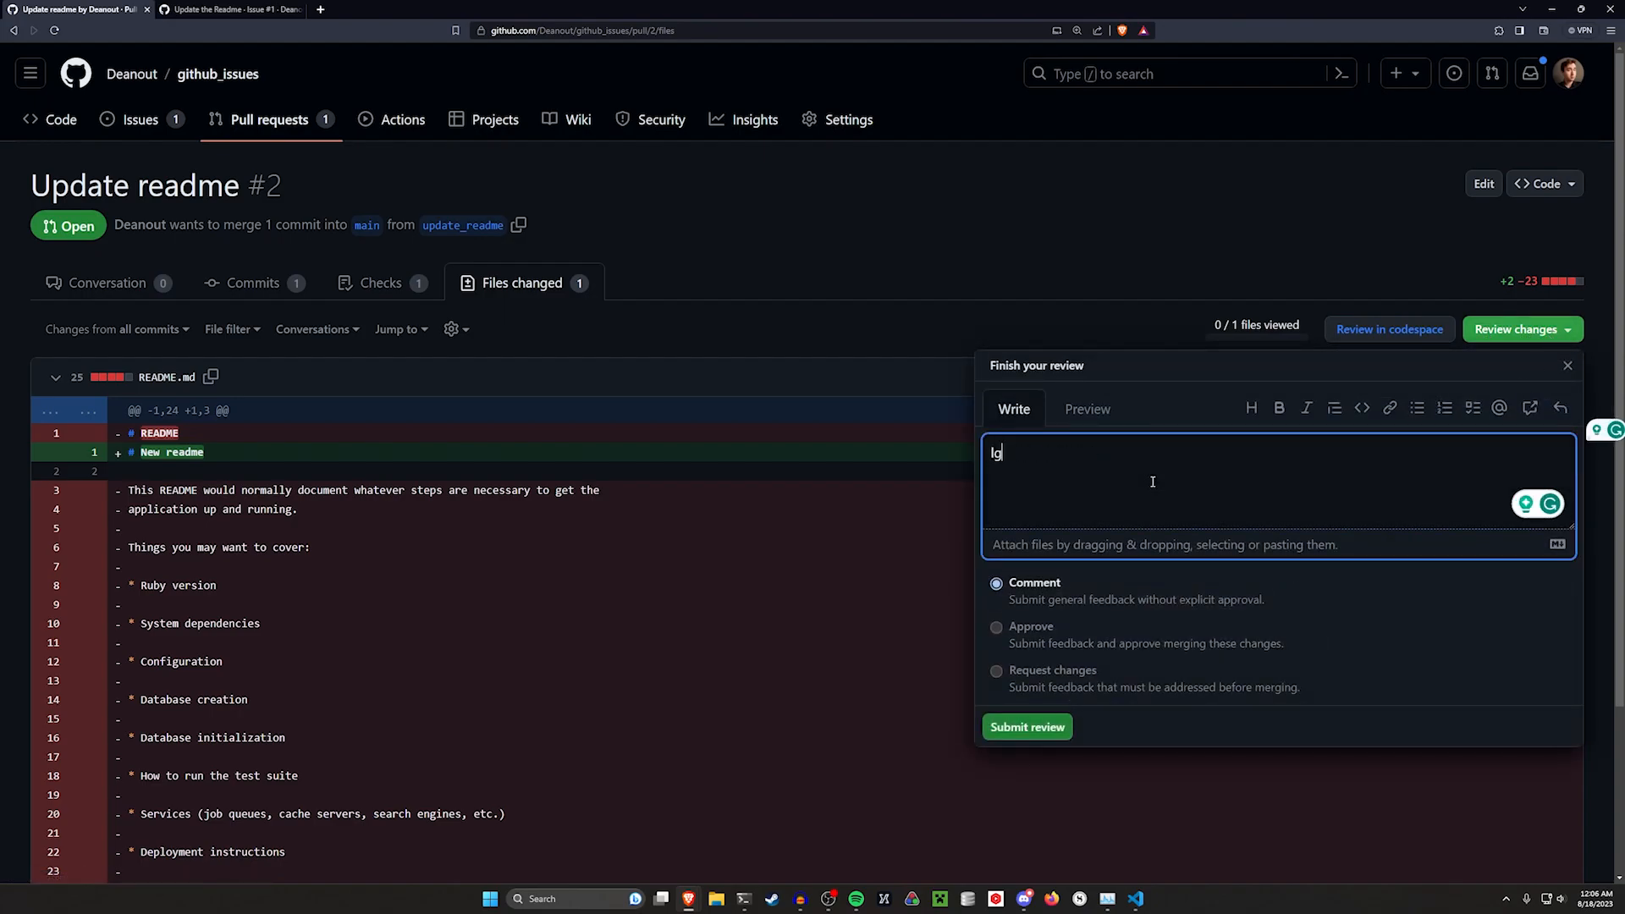
left_click(541, 493)
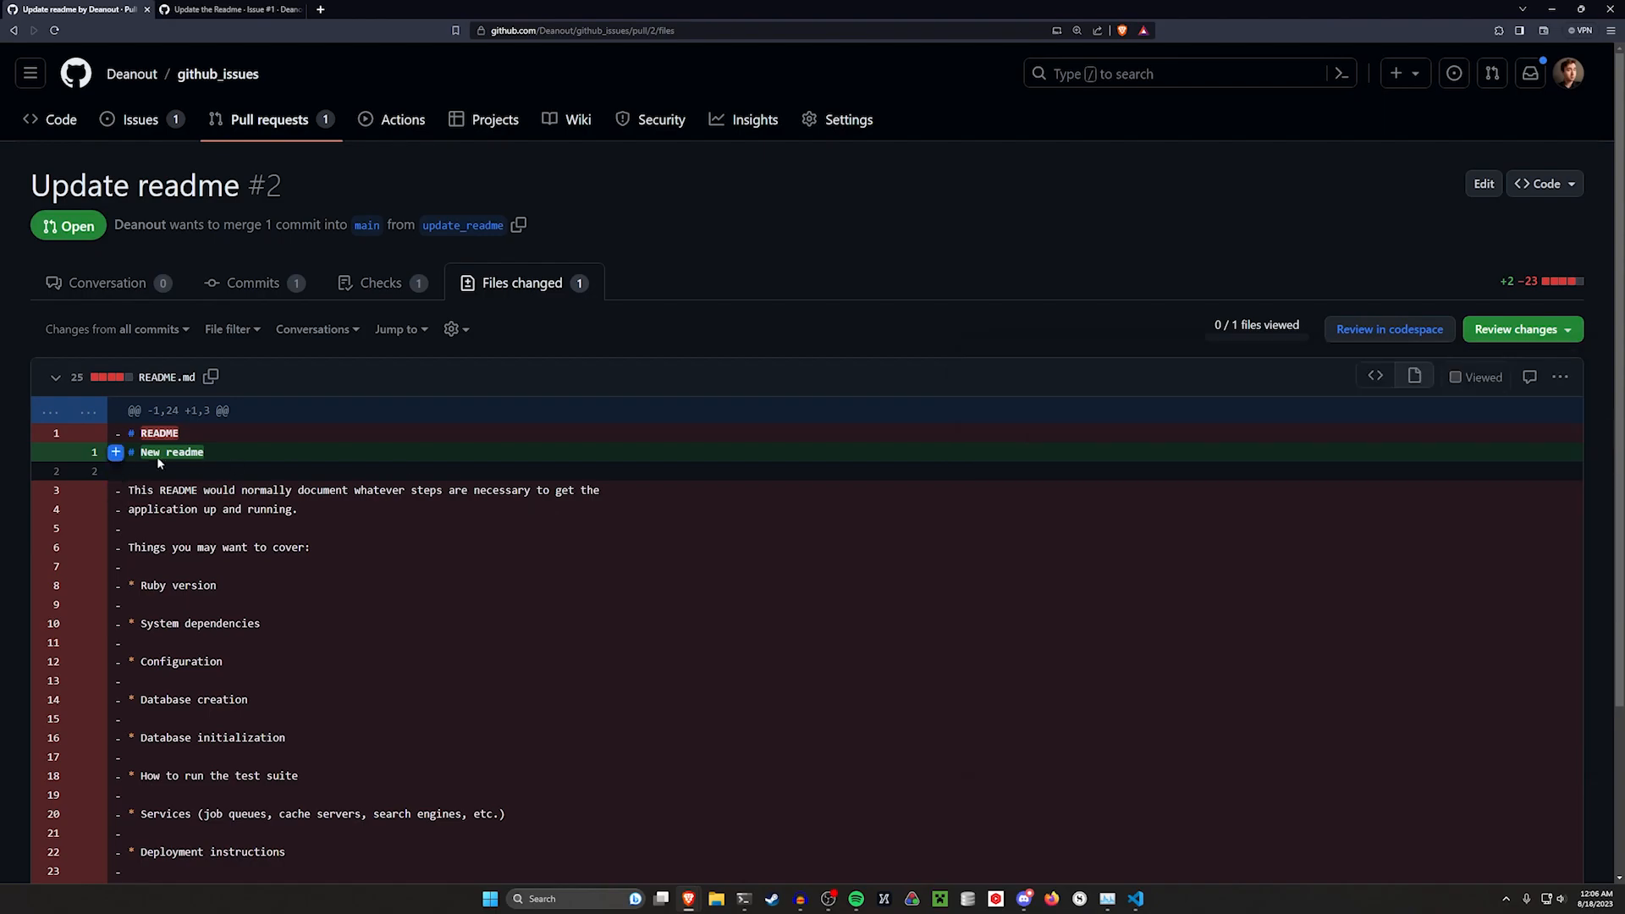
Start a review with the comment "is this relaly meaningful tho?" on the new heading line
left_click(117, 453)
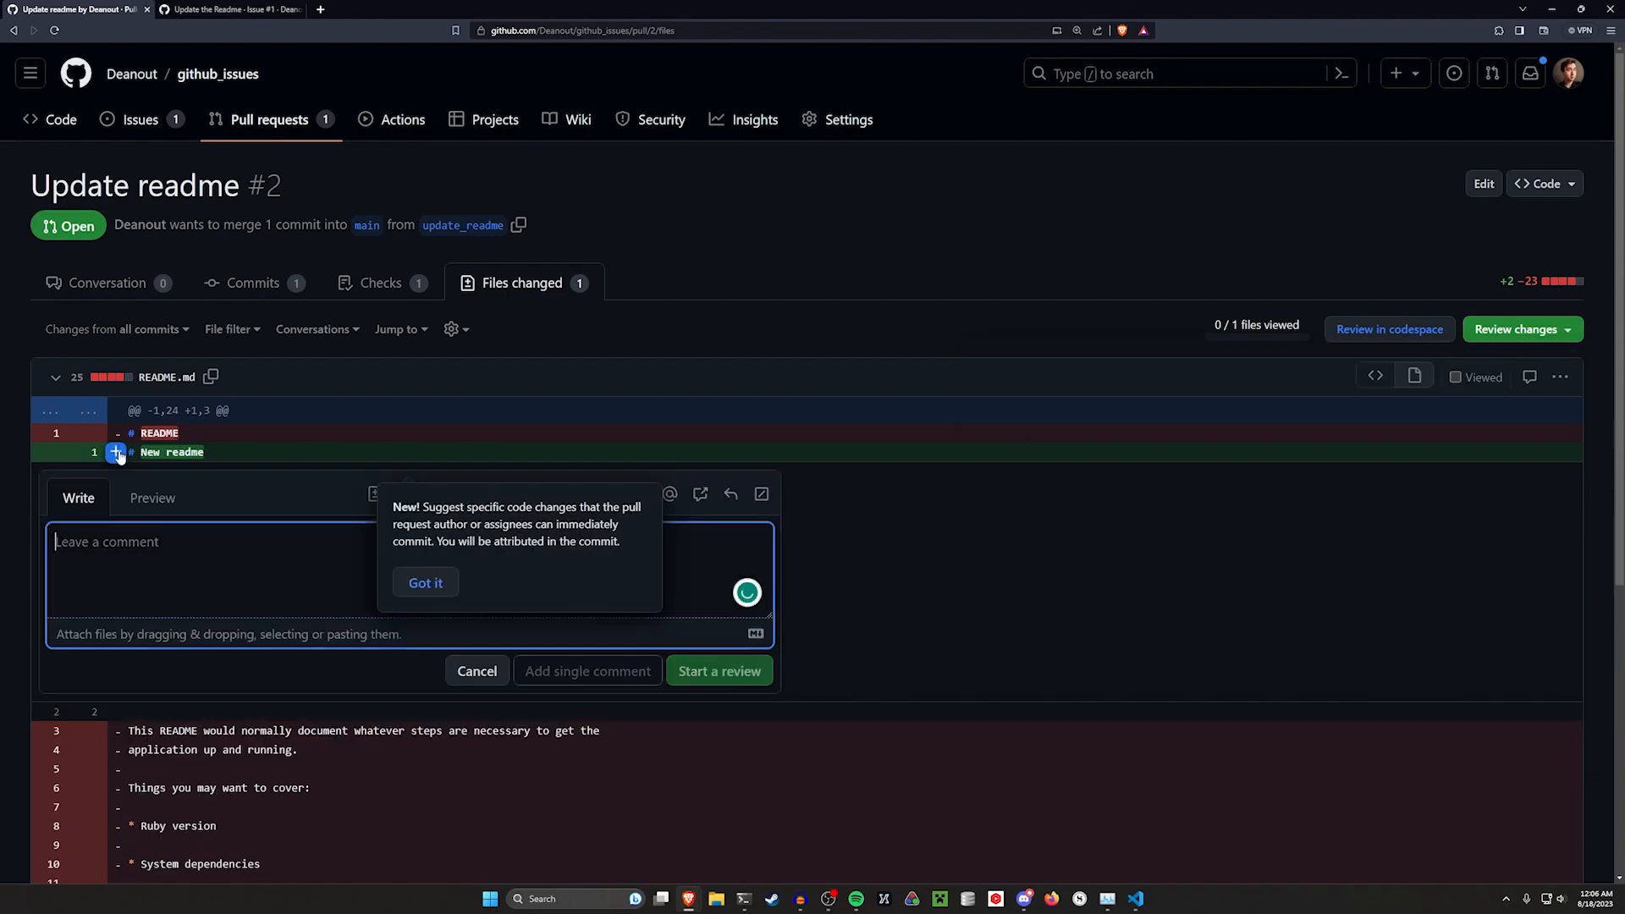
type("is this relaly m")
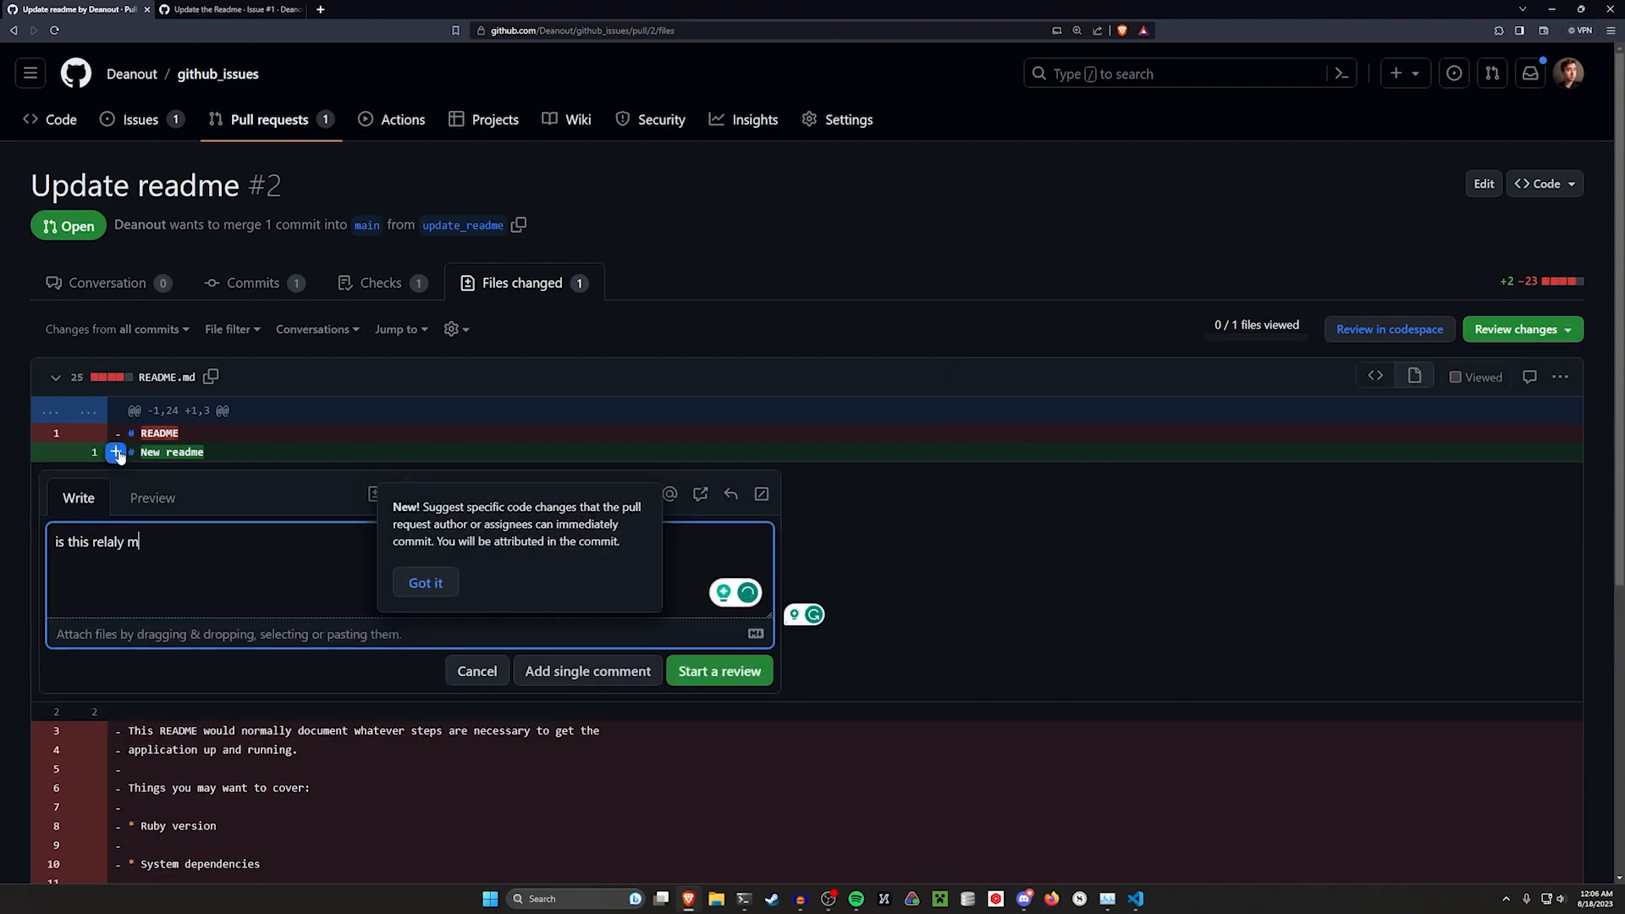
type("eaningful tho?")
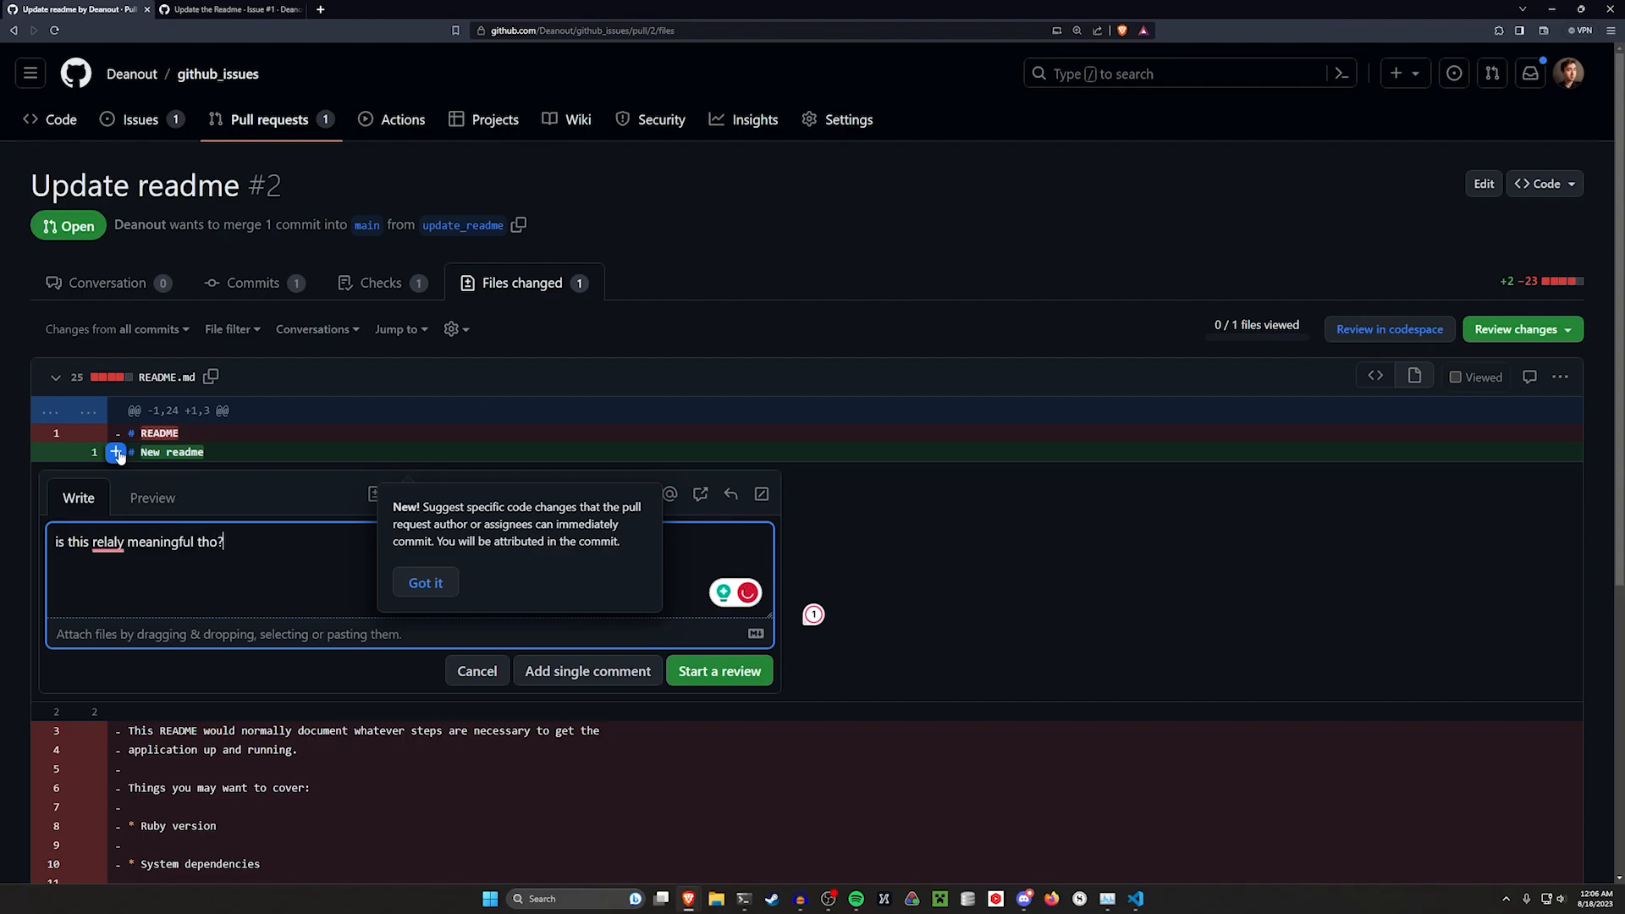
left_click(426, 582)
left_click(756, 665)
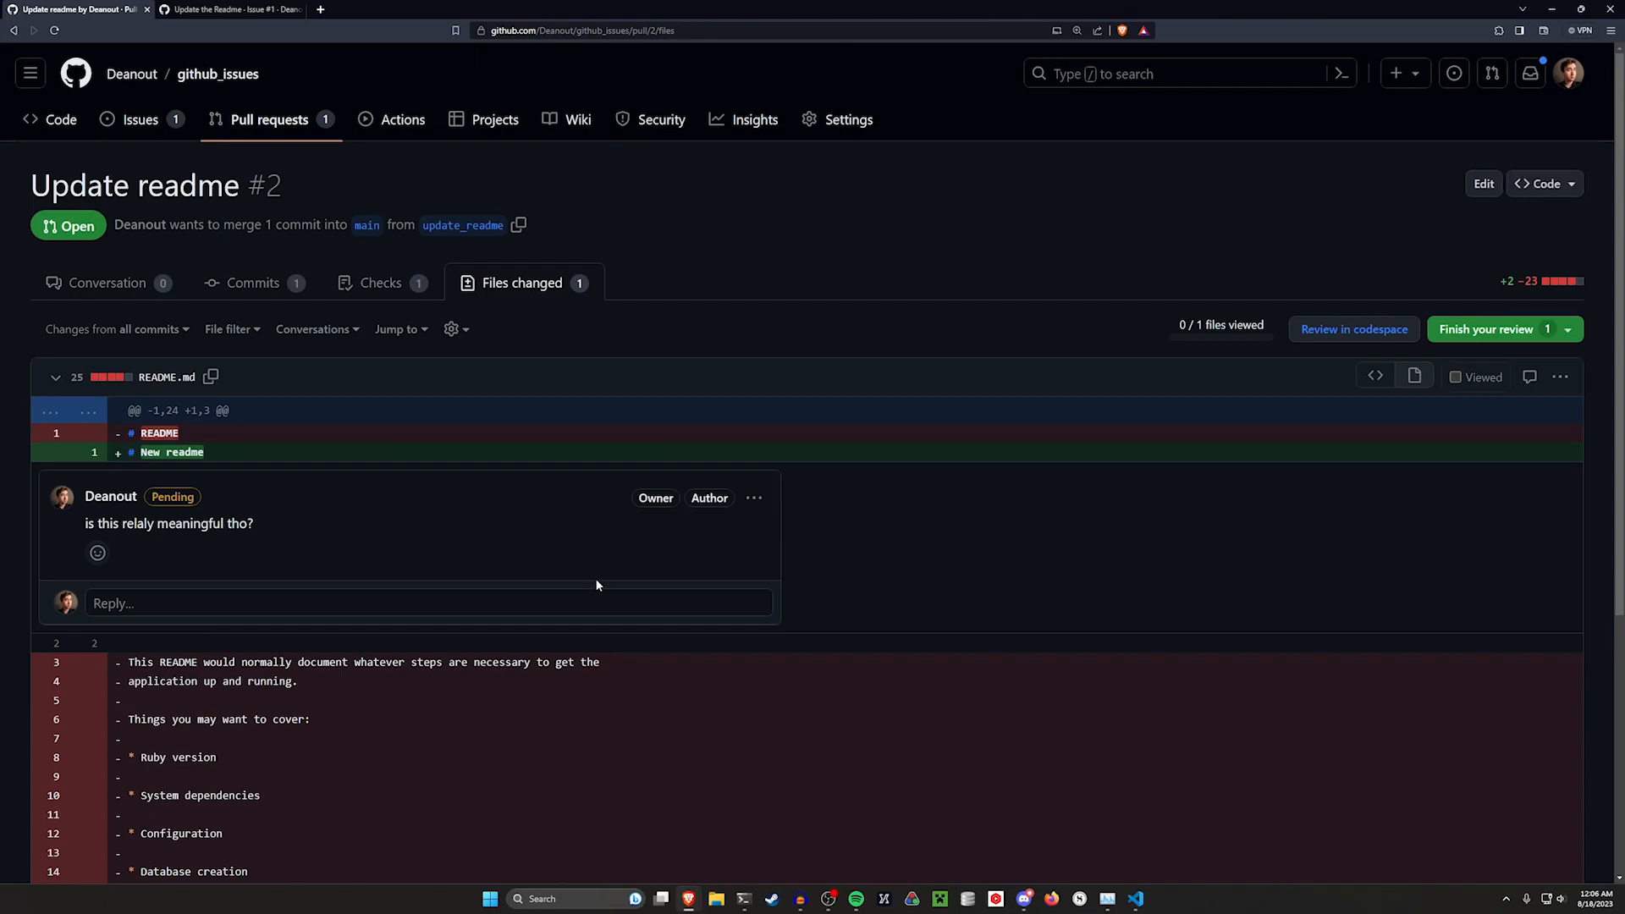
Add the review comment "why did we remove this?" on removed line 13 of README.md
scroll(358, 683, "down", 3)
scroll(254, 610, "down", 1)
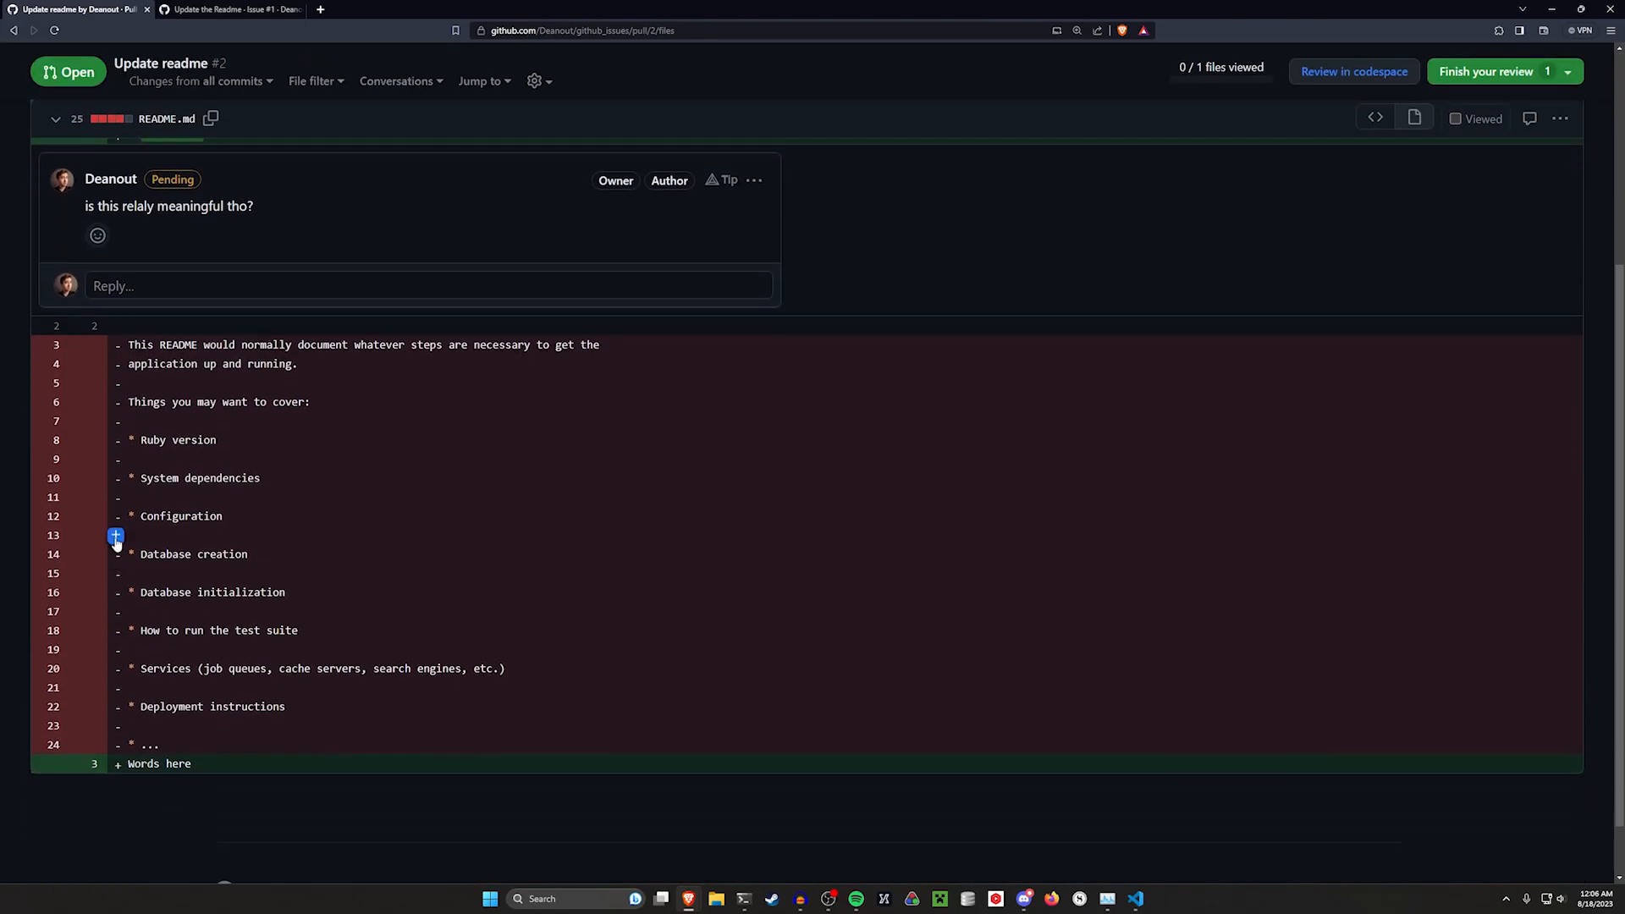
left_click(116, 541)
type("why did we")
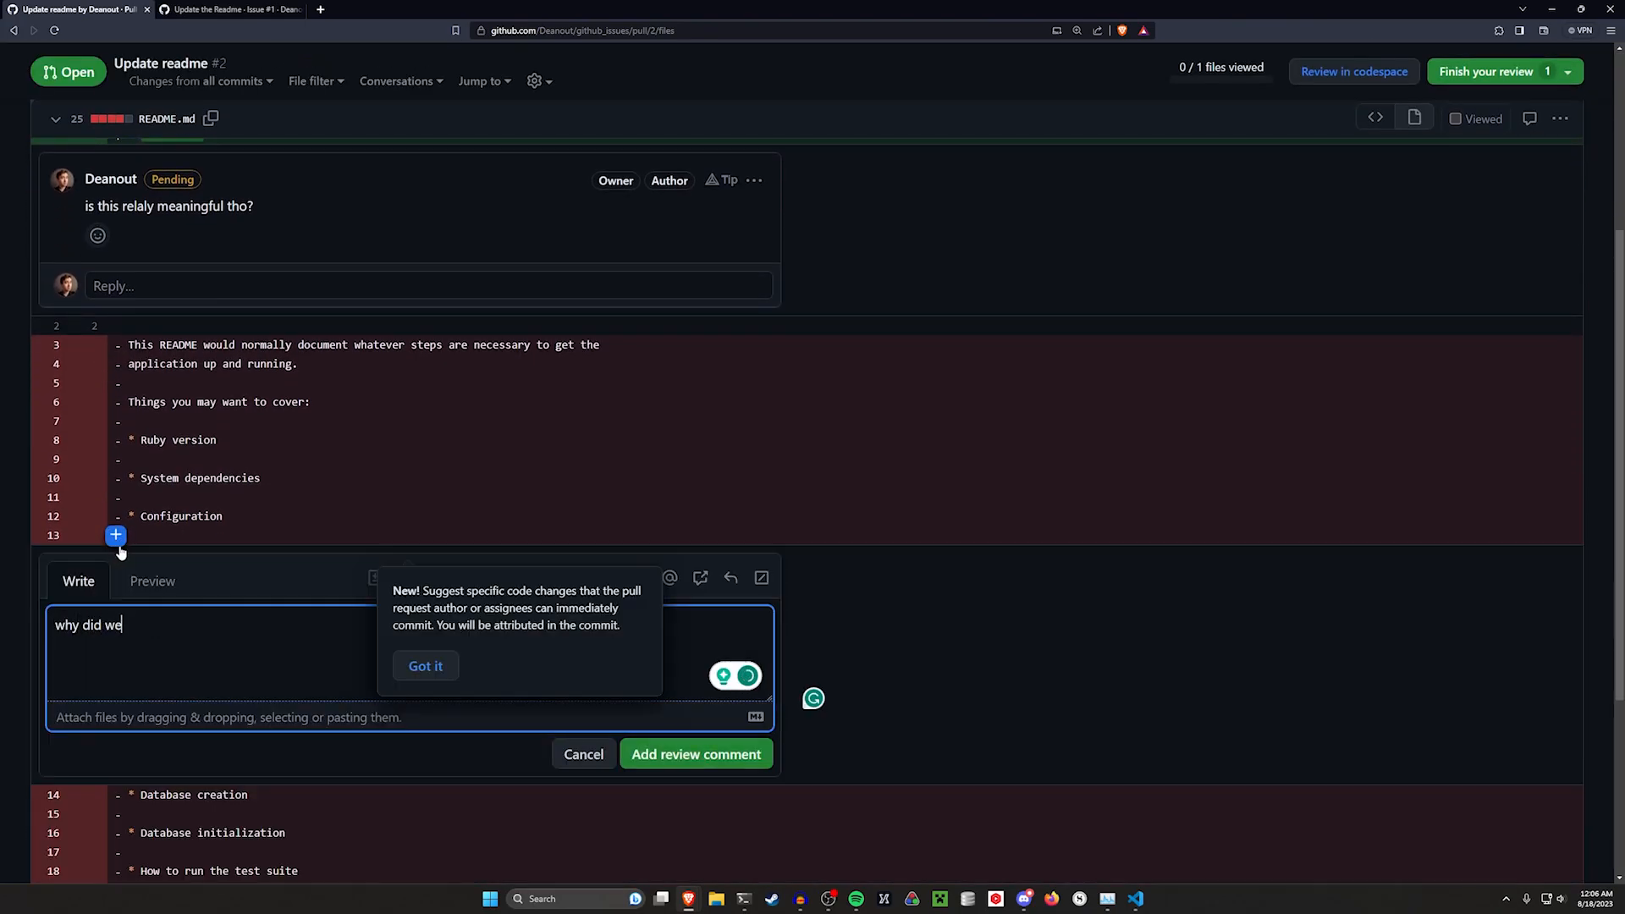
type(" remove this?")
left_click(637, 606)
key("ctrl+Return")
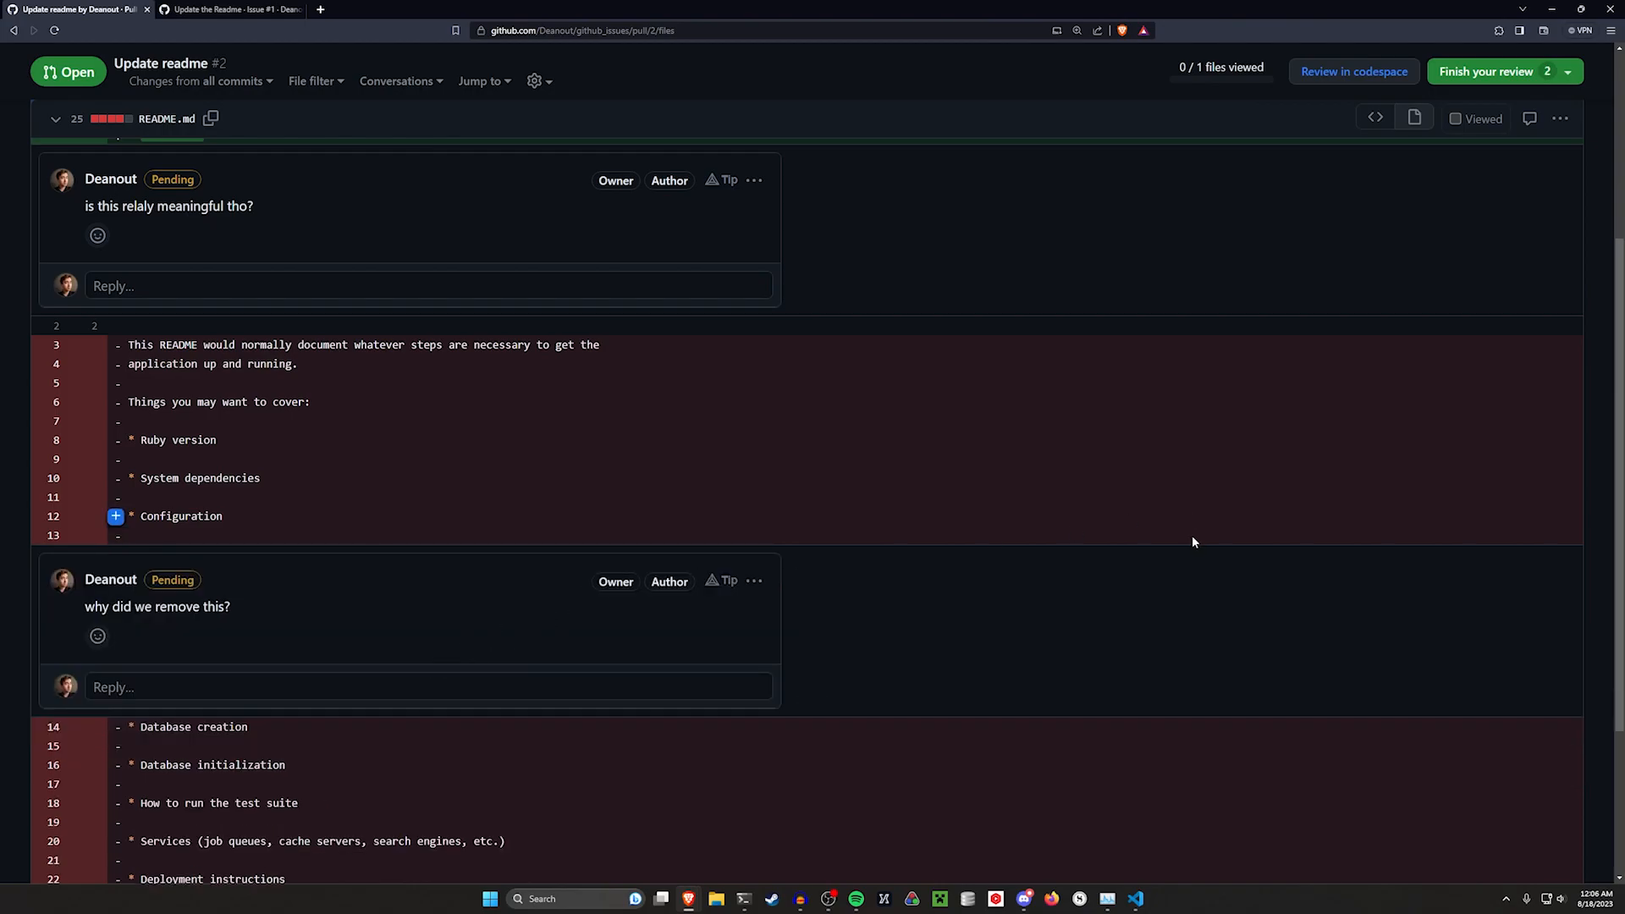
Submit the review with the "lgtm" comment
scroll(1219, 559, "up", 1)
scroll(1215, 559, "up", 3)
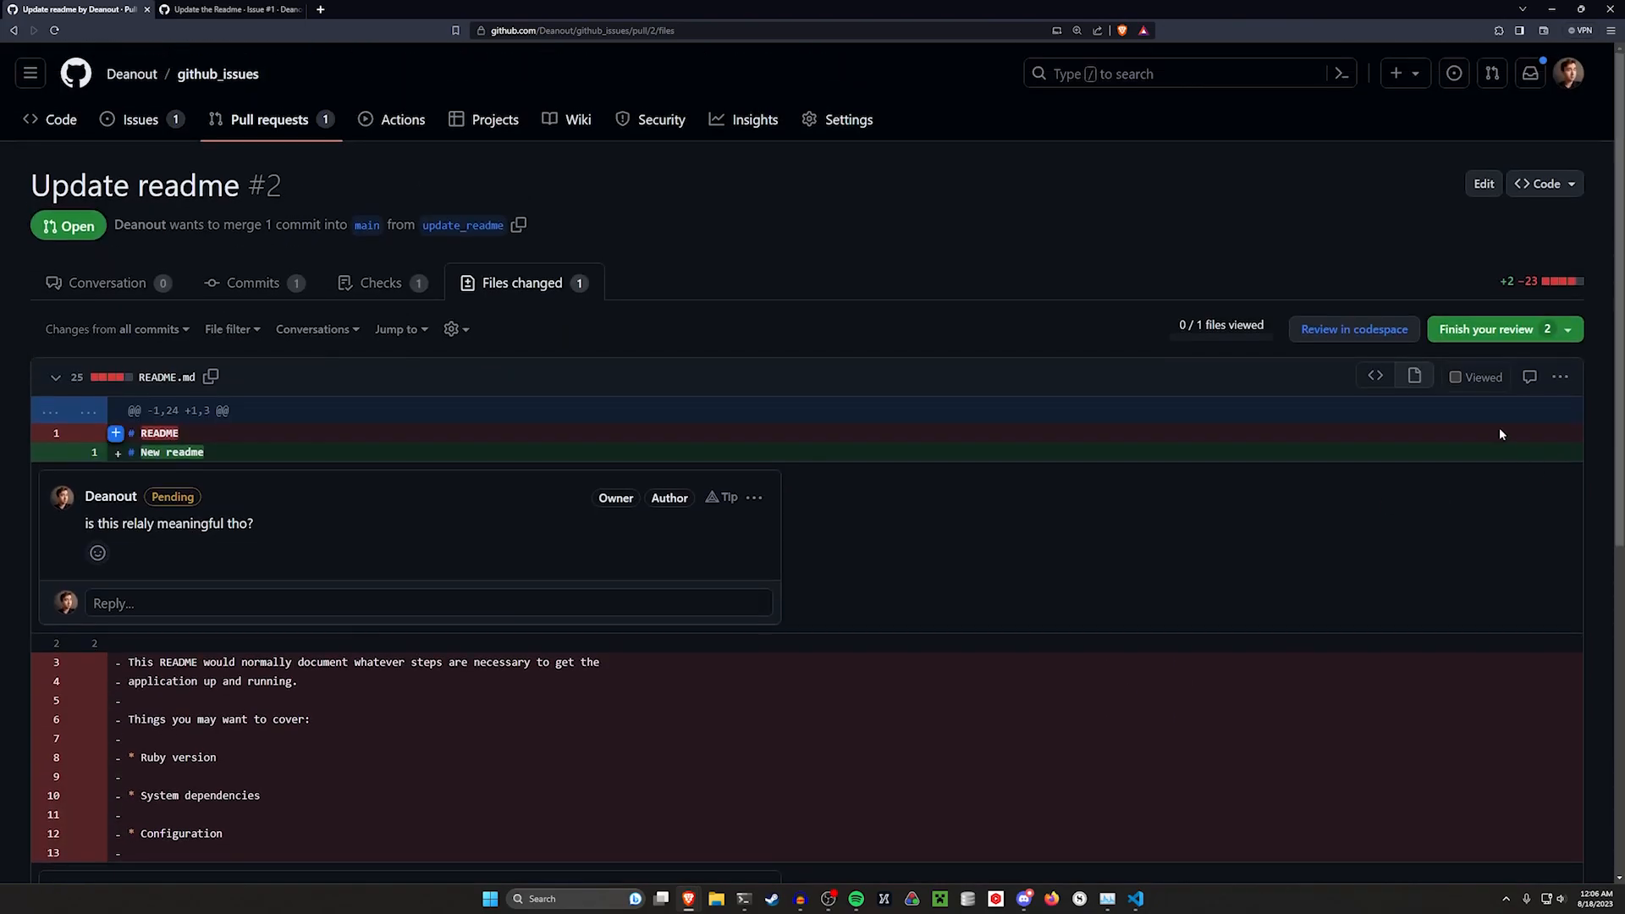
left_click(1490, 329)
left_click(1037, 730)
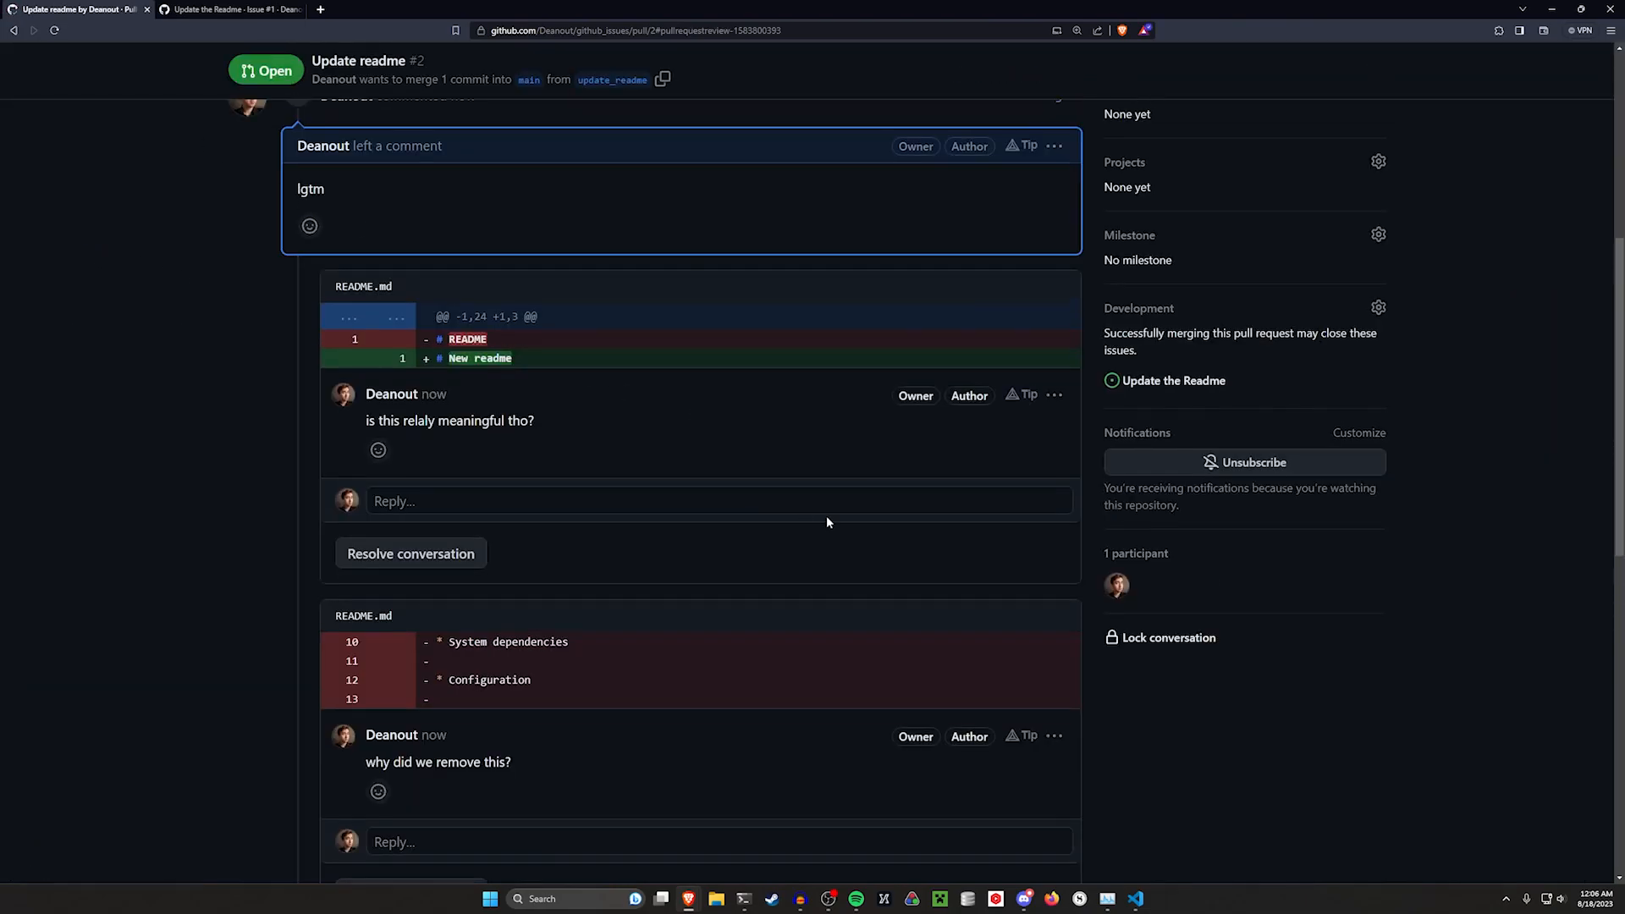
scroll(800, 508, "down", 4)
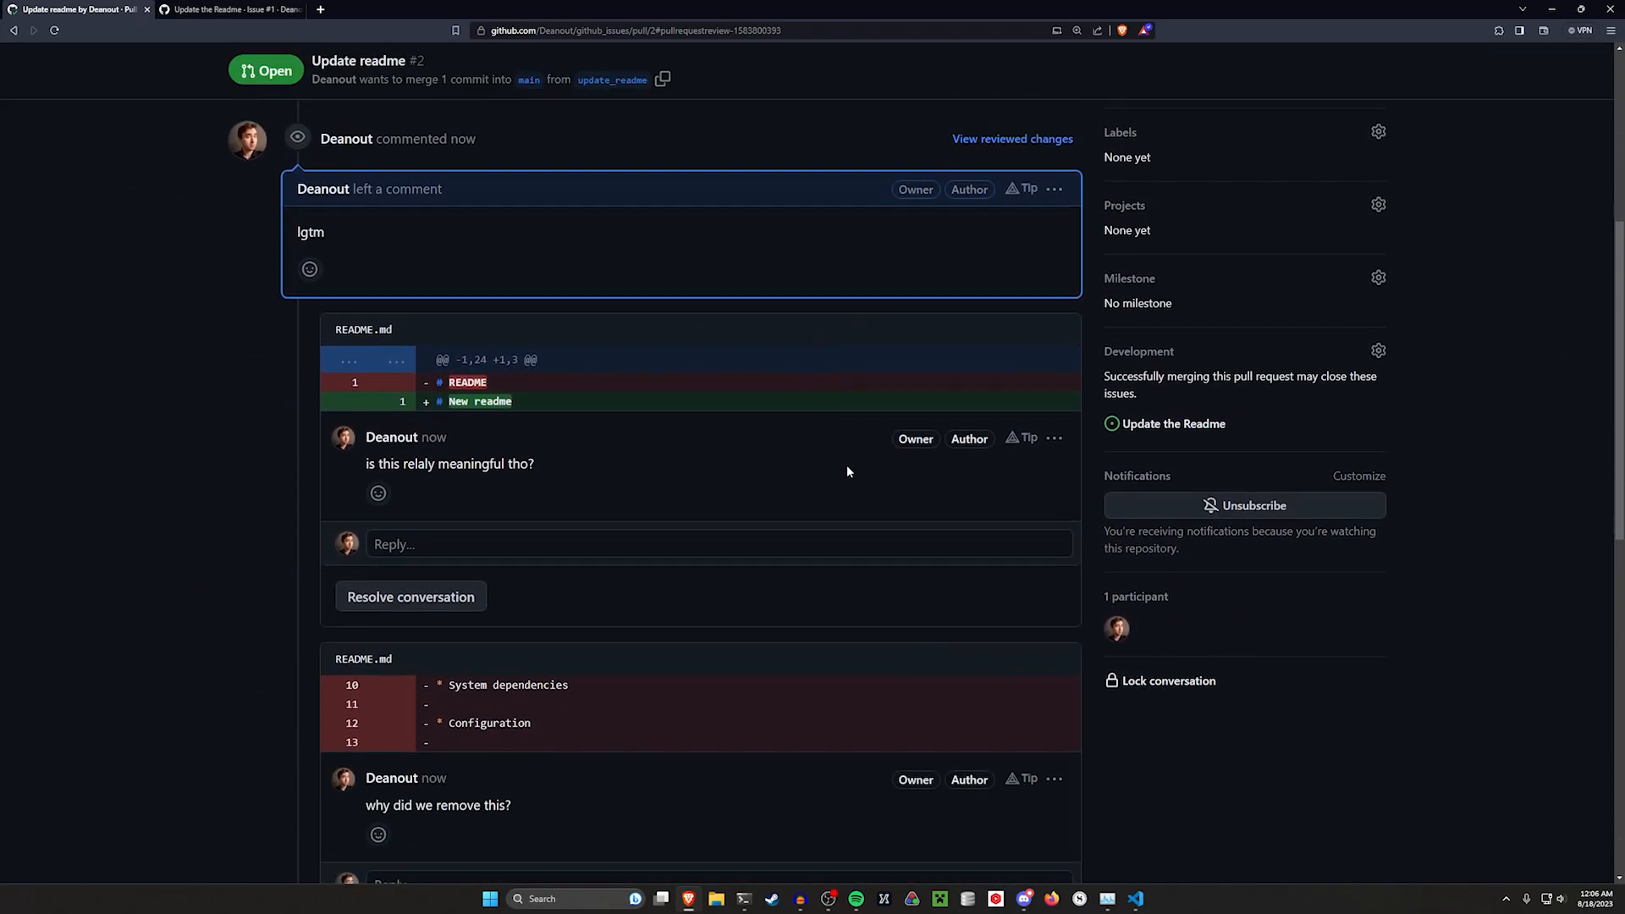
Merge the pull request into main and confirm the merge
scroll(801, 532, "down", 5)
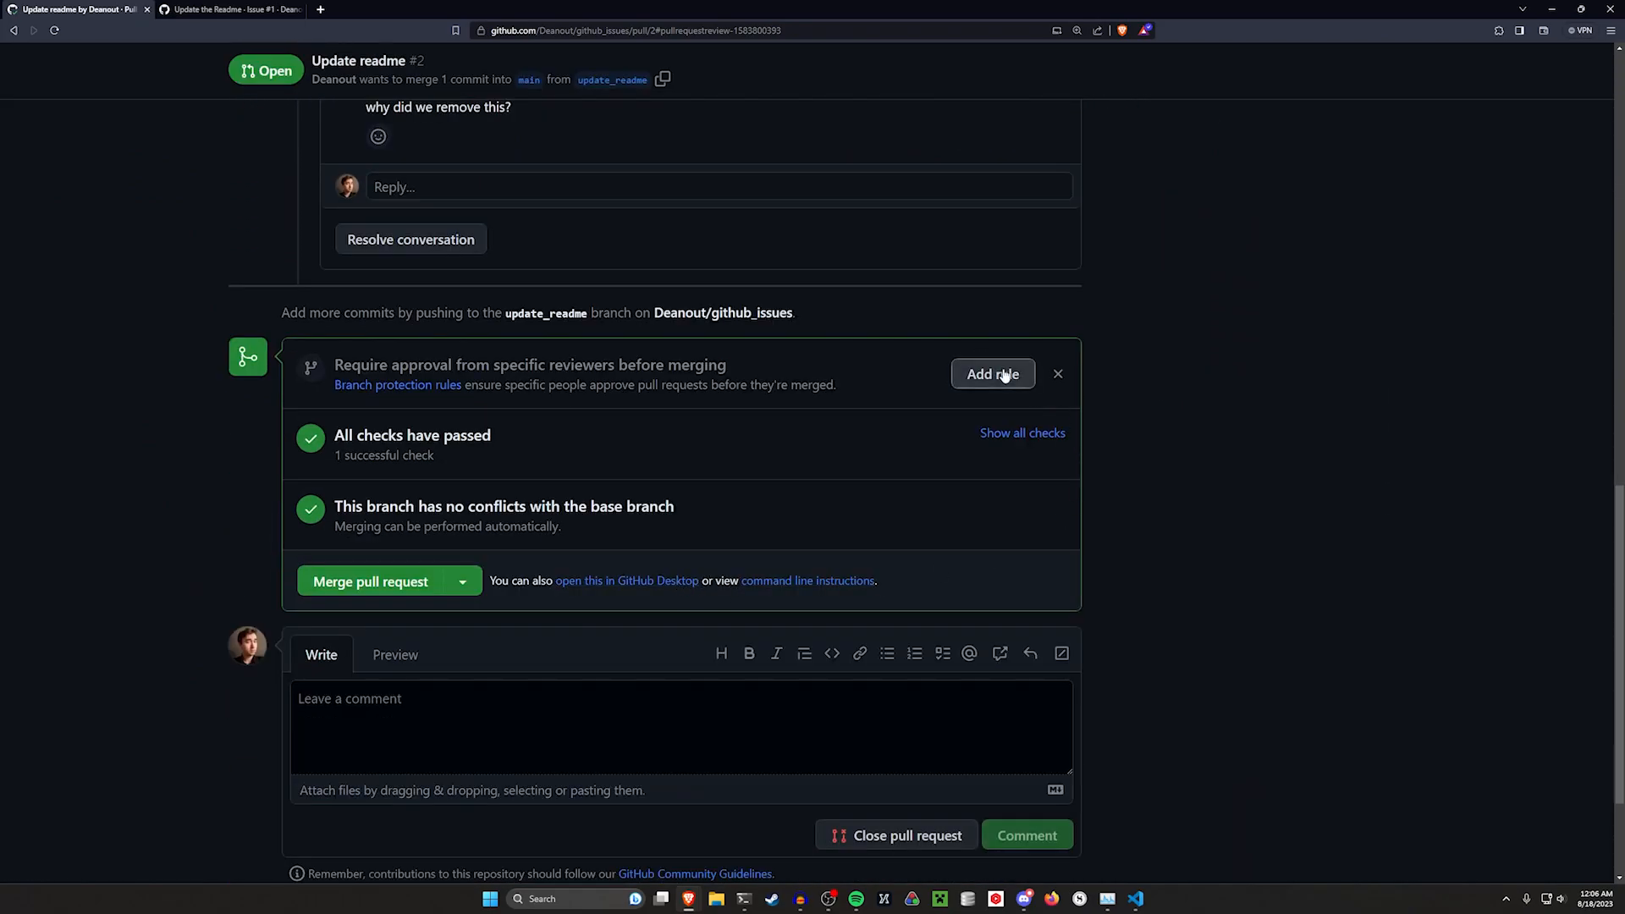
left_click(380, 592)
left_click(727, 440)
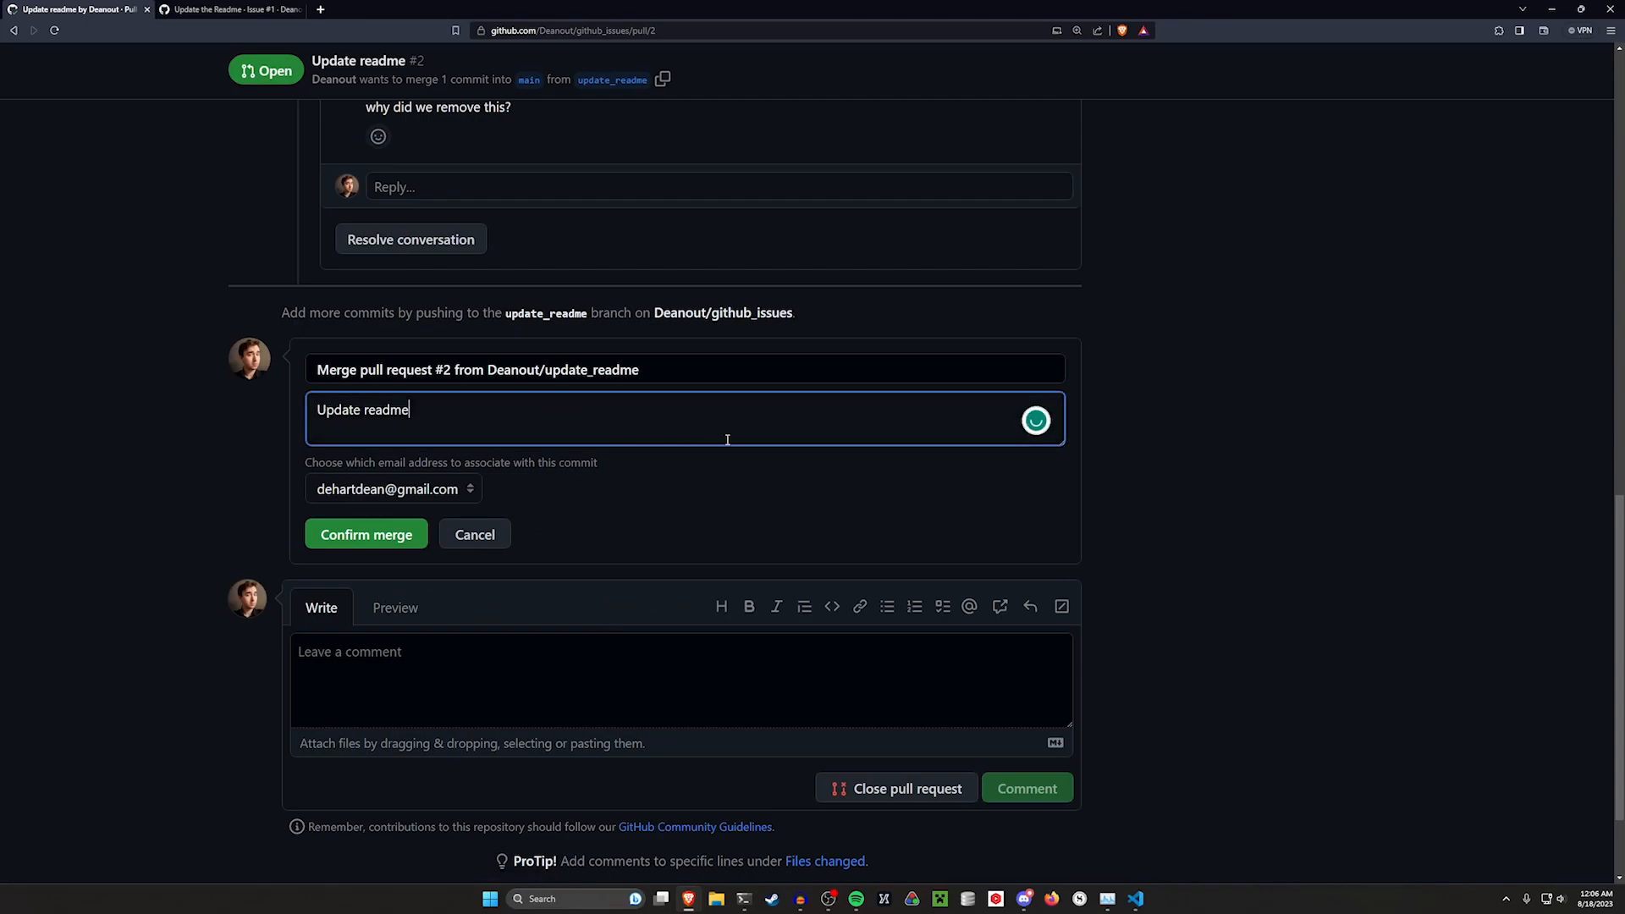
left_click(343, 537)
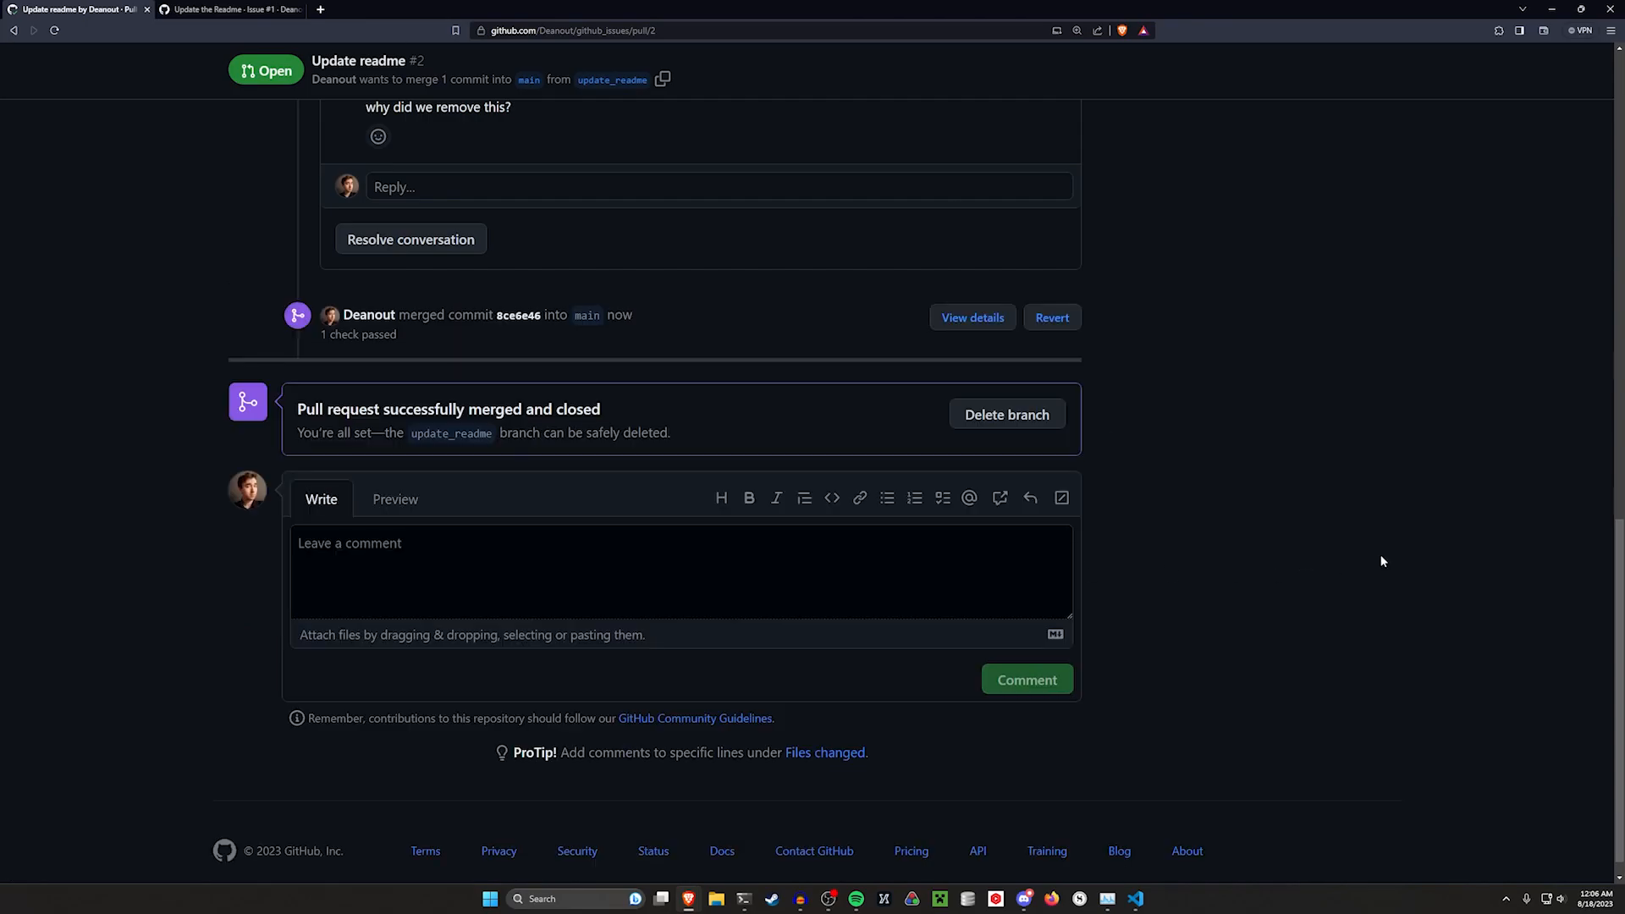
Examine the merged pull request and the closed issue across the two browser tabs
scroll(1172, 435, "up", 10)
key("ctrl+Tab")
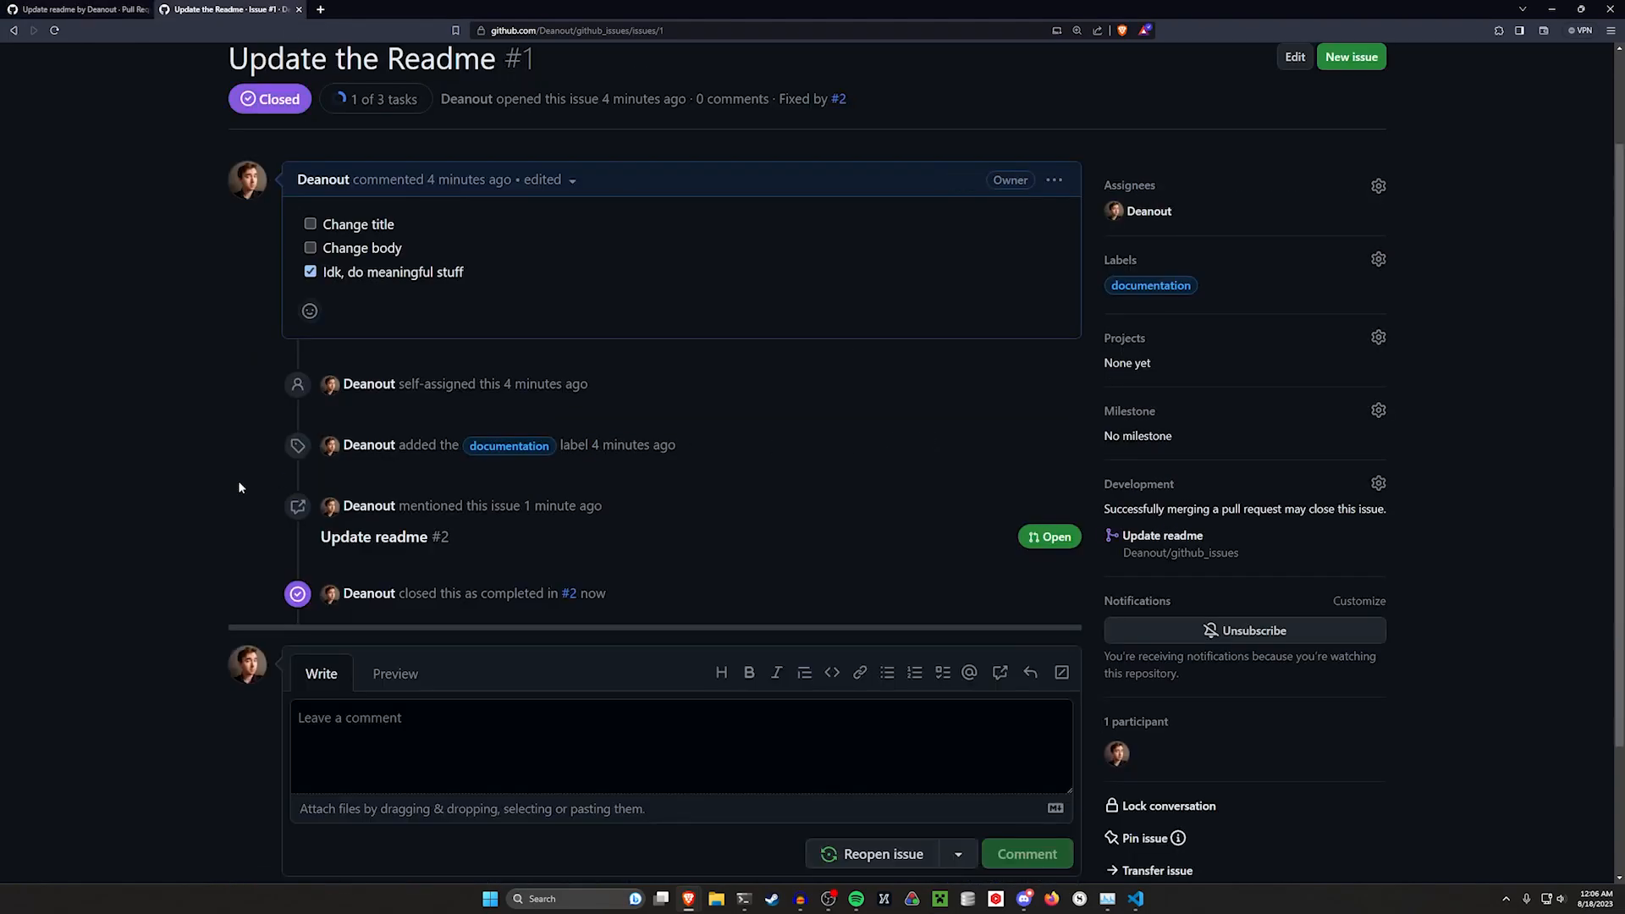
scroll(321, 255, "up", 2)
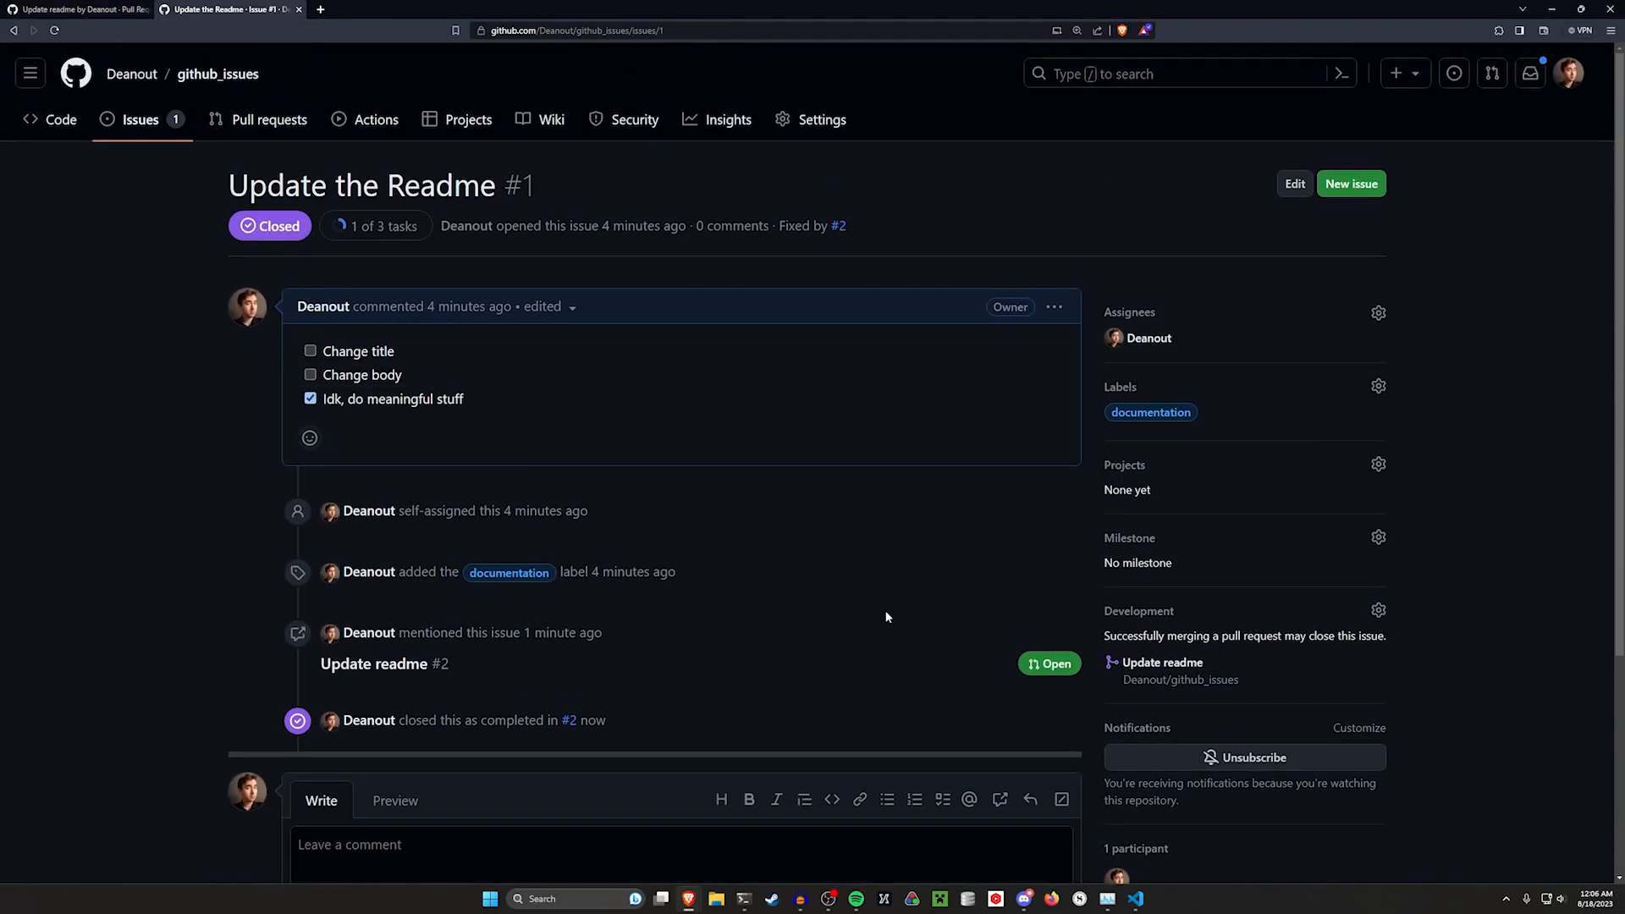
key("ctrl+Tab")
scroll(618, 415, "up", 7)
left_click_drag(563, 466, 212, 393)
left_click(520, 448)
key("ctrl+Tab")
left_click(41, 10)
left_click_drag(457, 466, 285, 423)
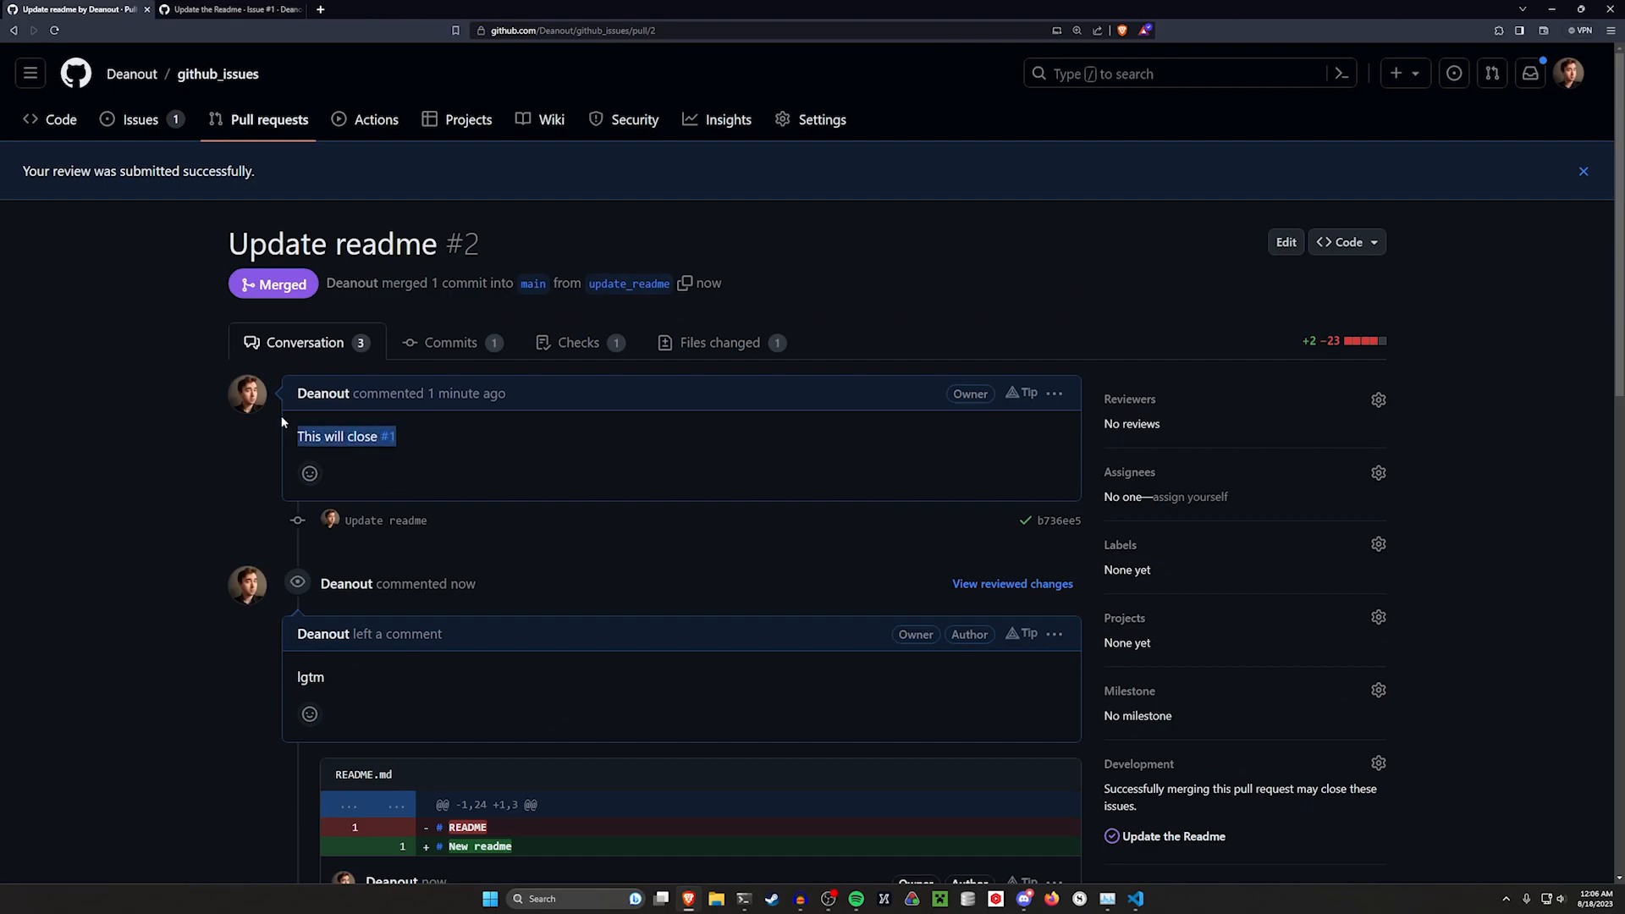
left_click(227, 9)
left_click_drag(511, 444, 315, 342)
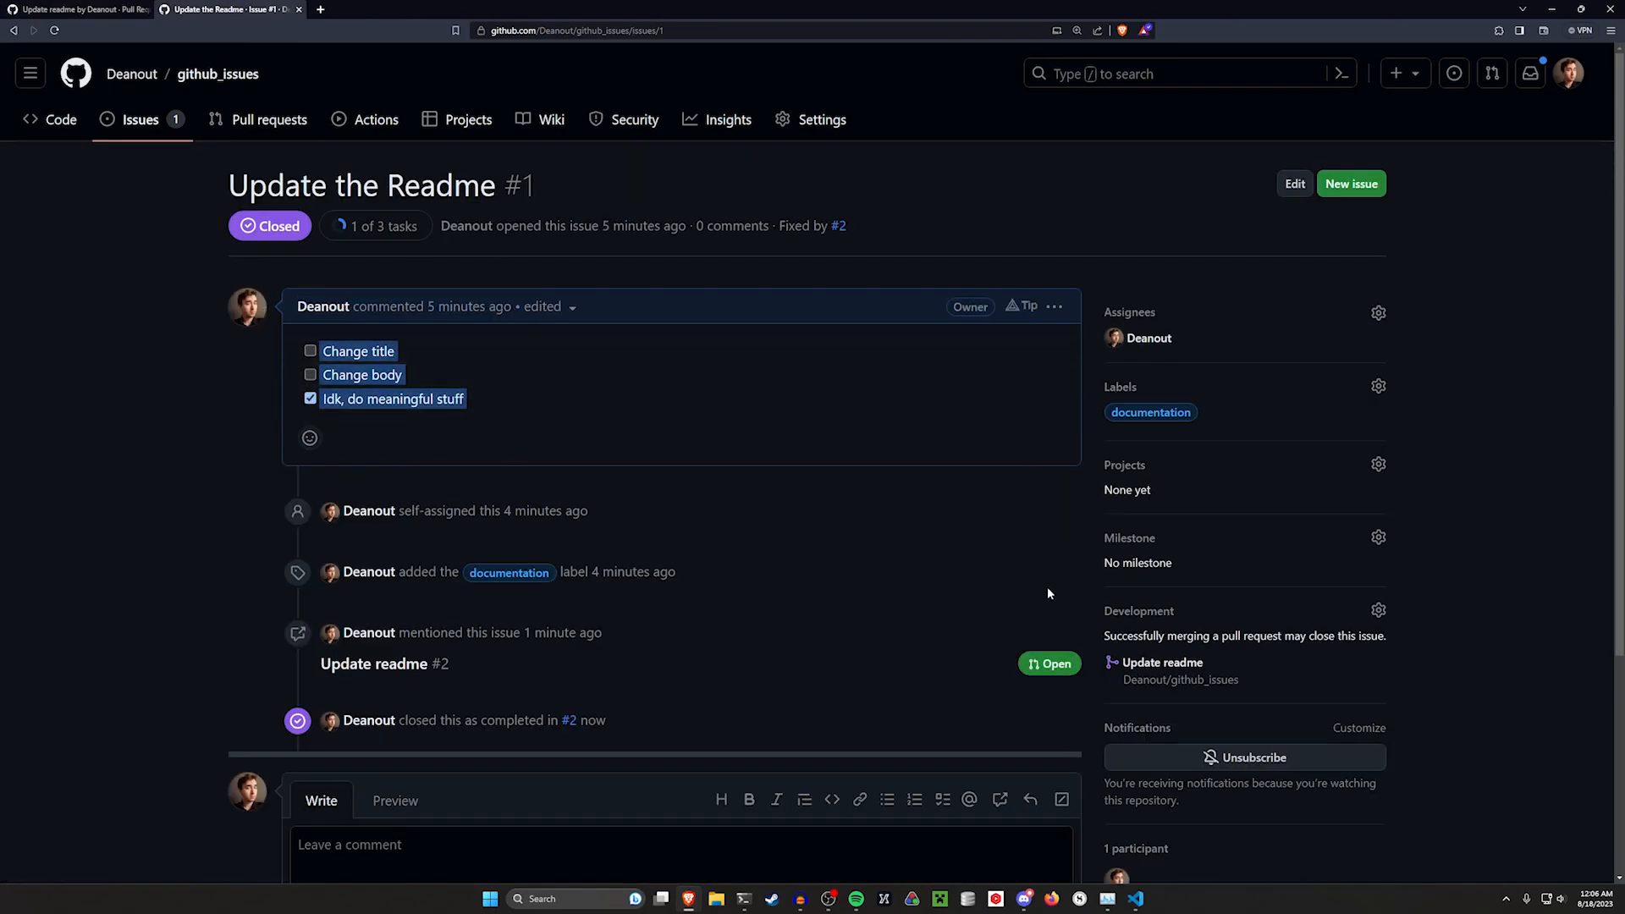
Reopen the issue with the comment "Hey, actually i dont think this is fixed yet"
scroll(811, 668, "down", 3)
left_click(792, 577)
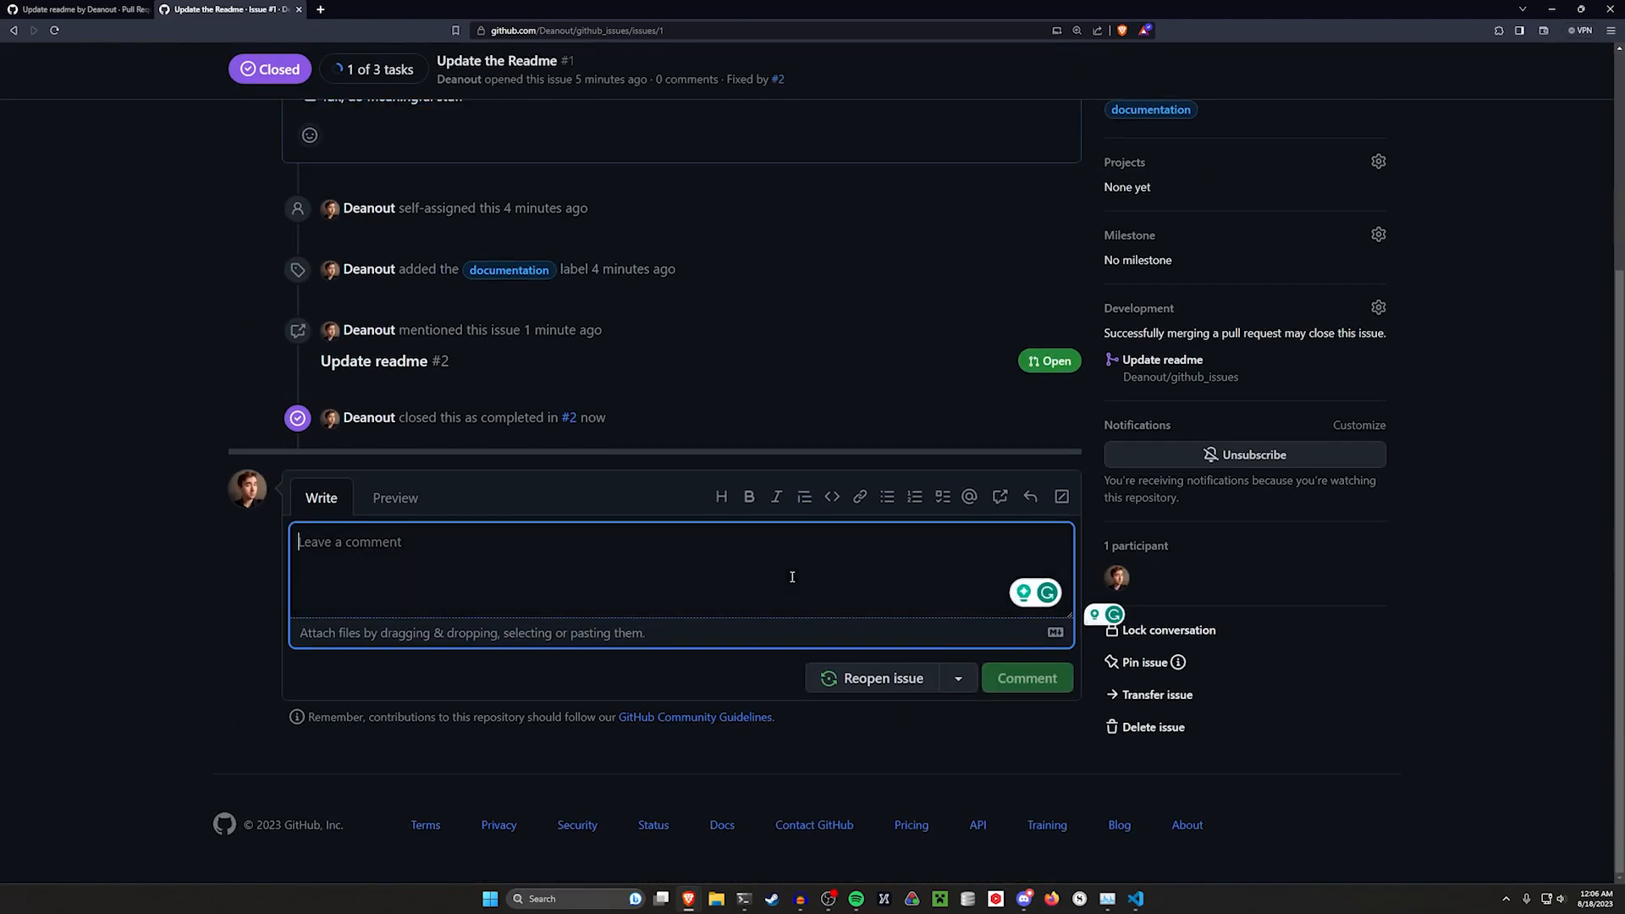
type("Hey, actually")
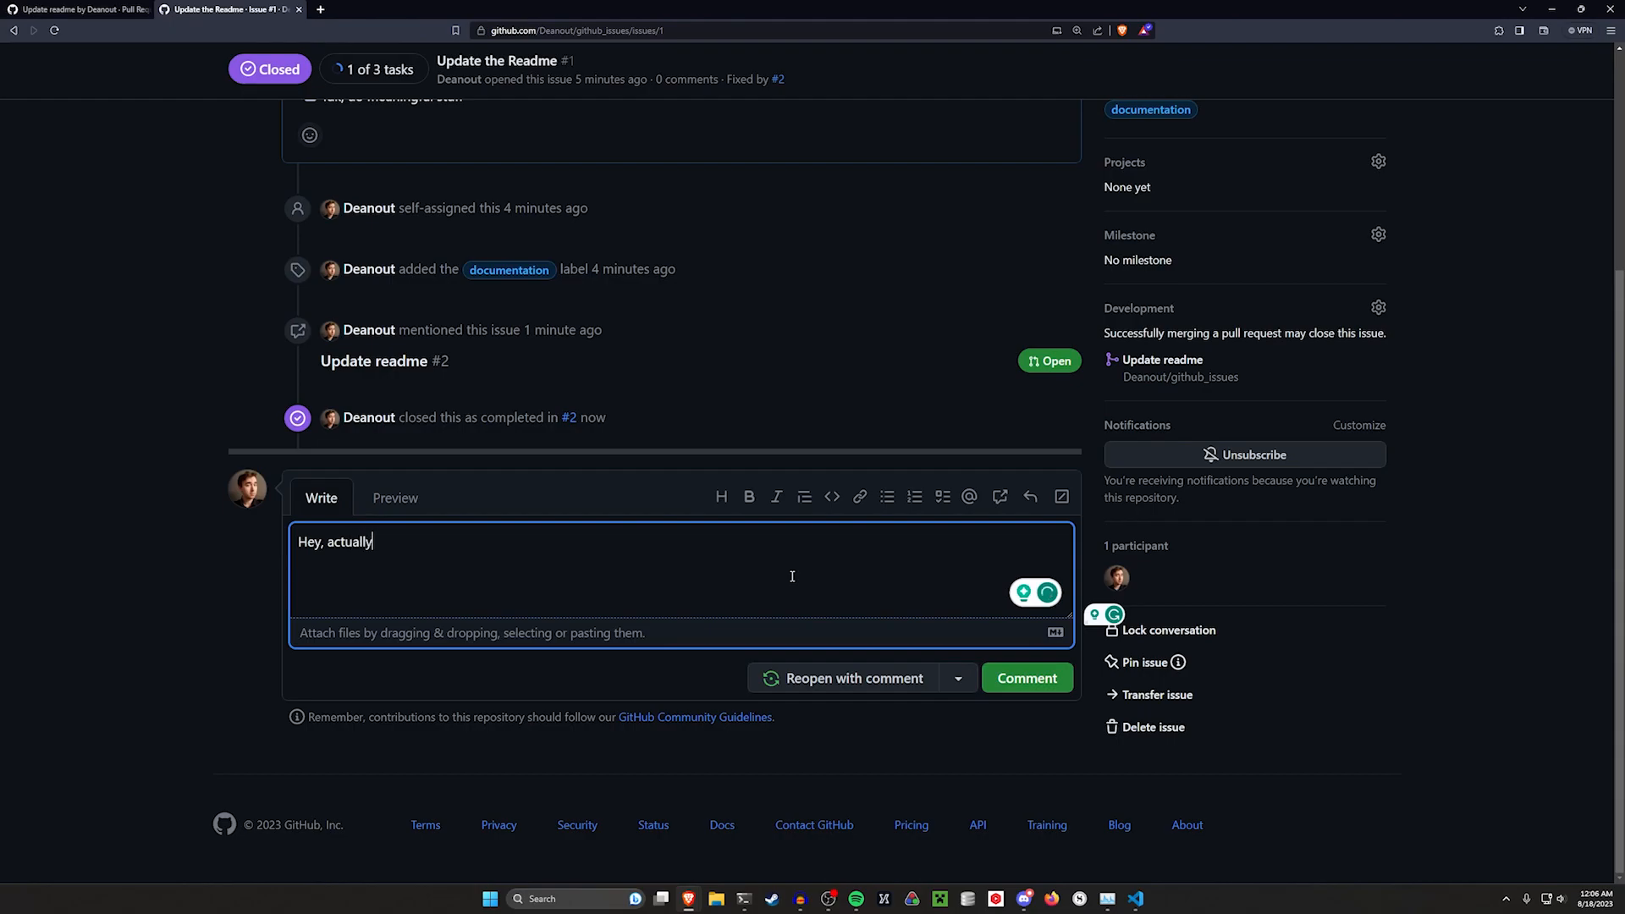
type(" i dont think this is")
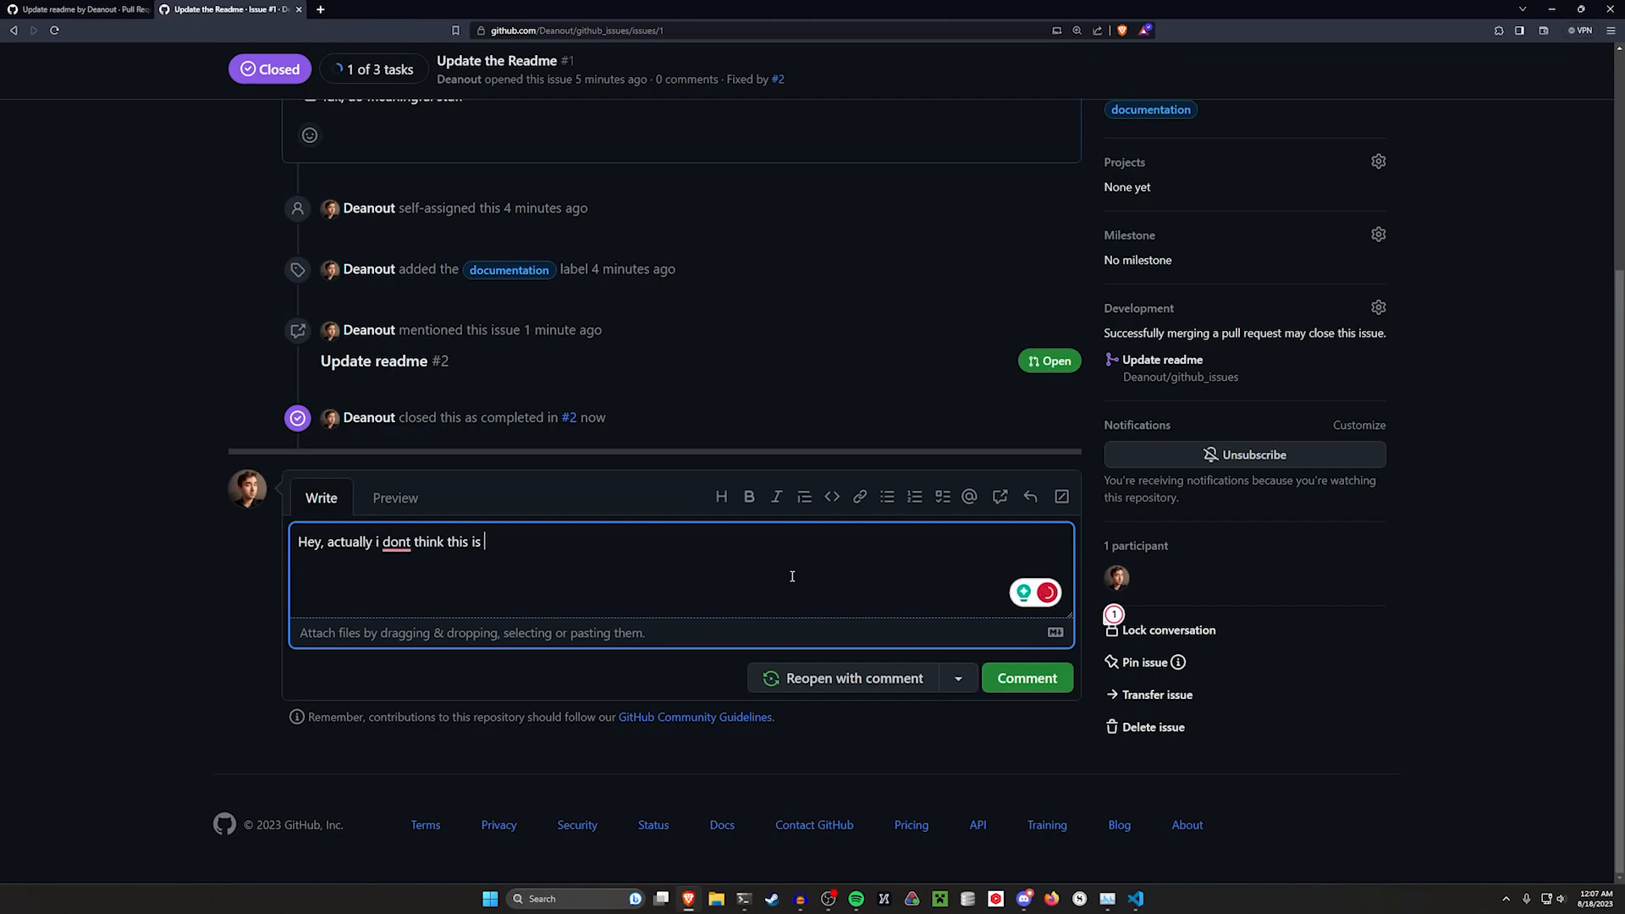
left_click(863, 675)
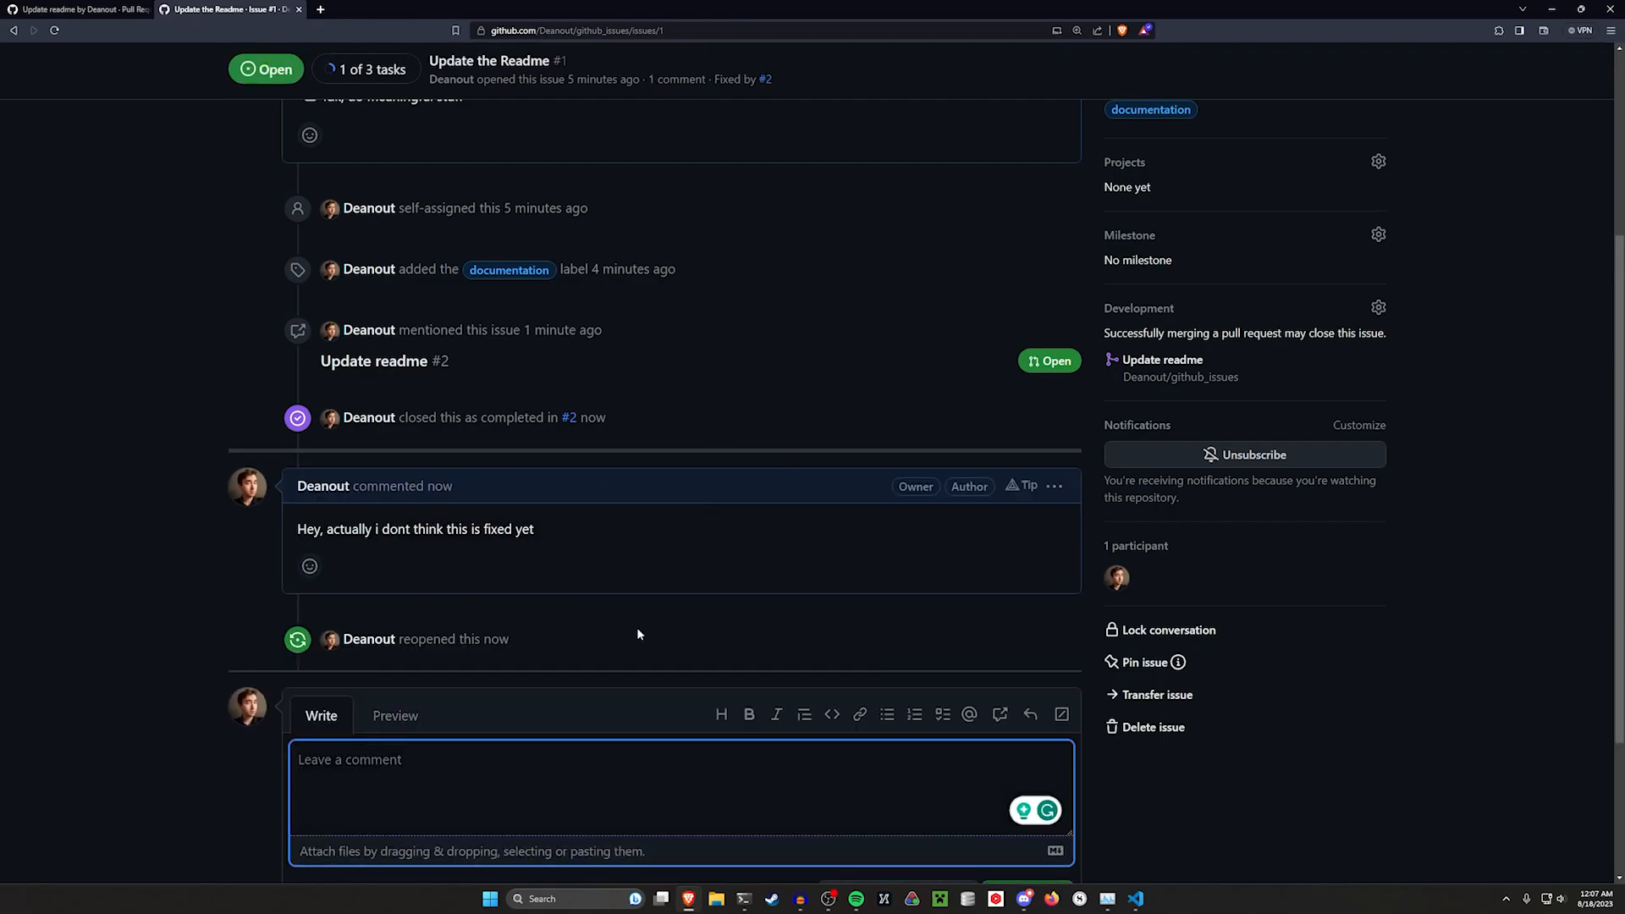
left_click_drag(642, 631, 163, 506)
left_click(223, 479)
key("alt+Left")
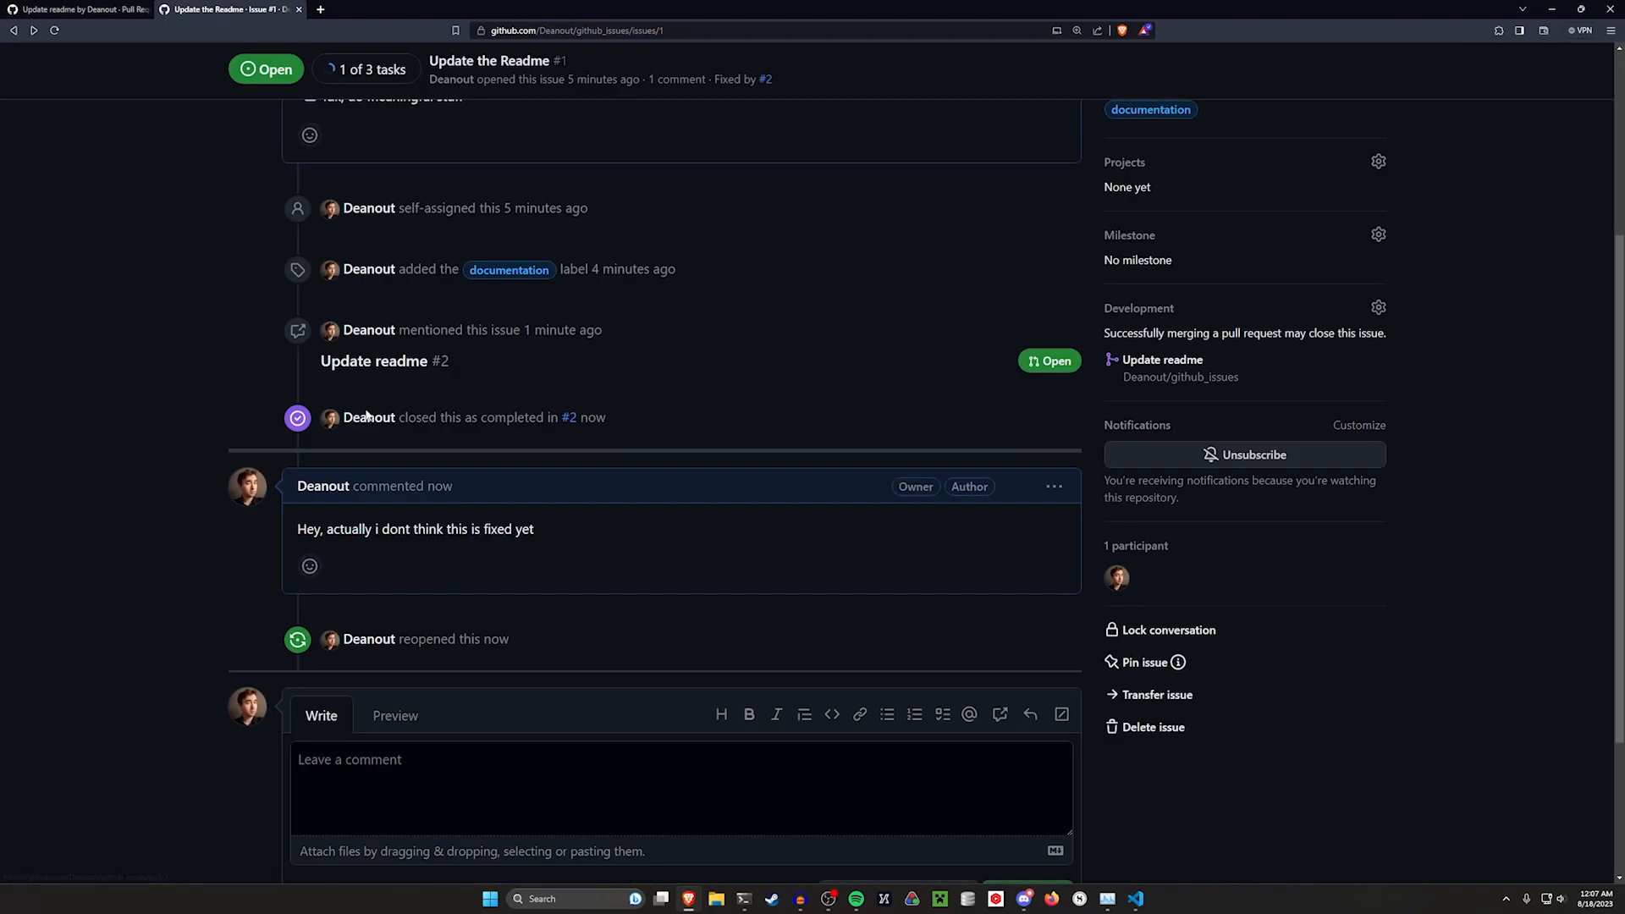
scroll(235, 472, "up", 4)
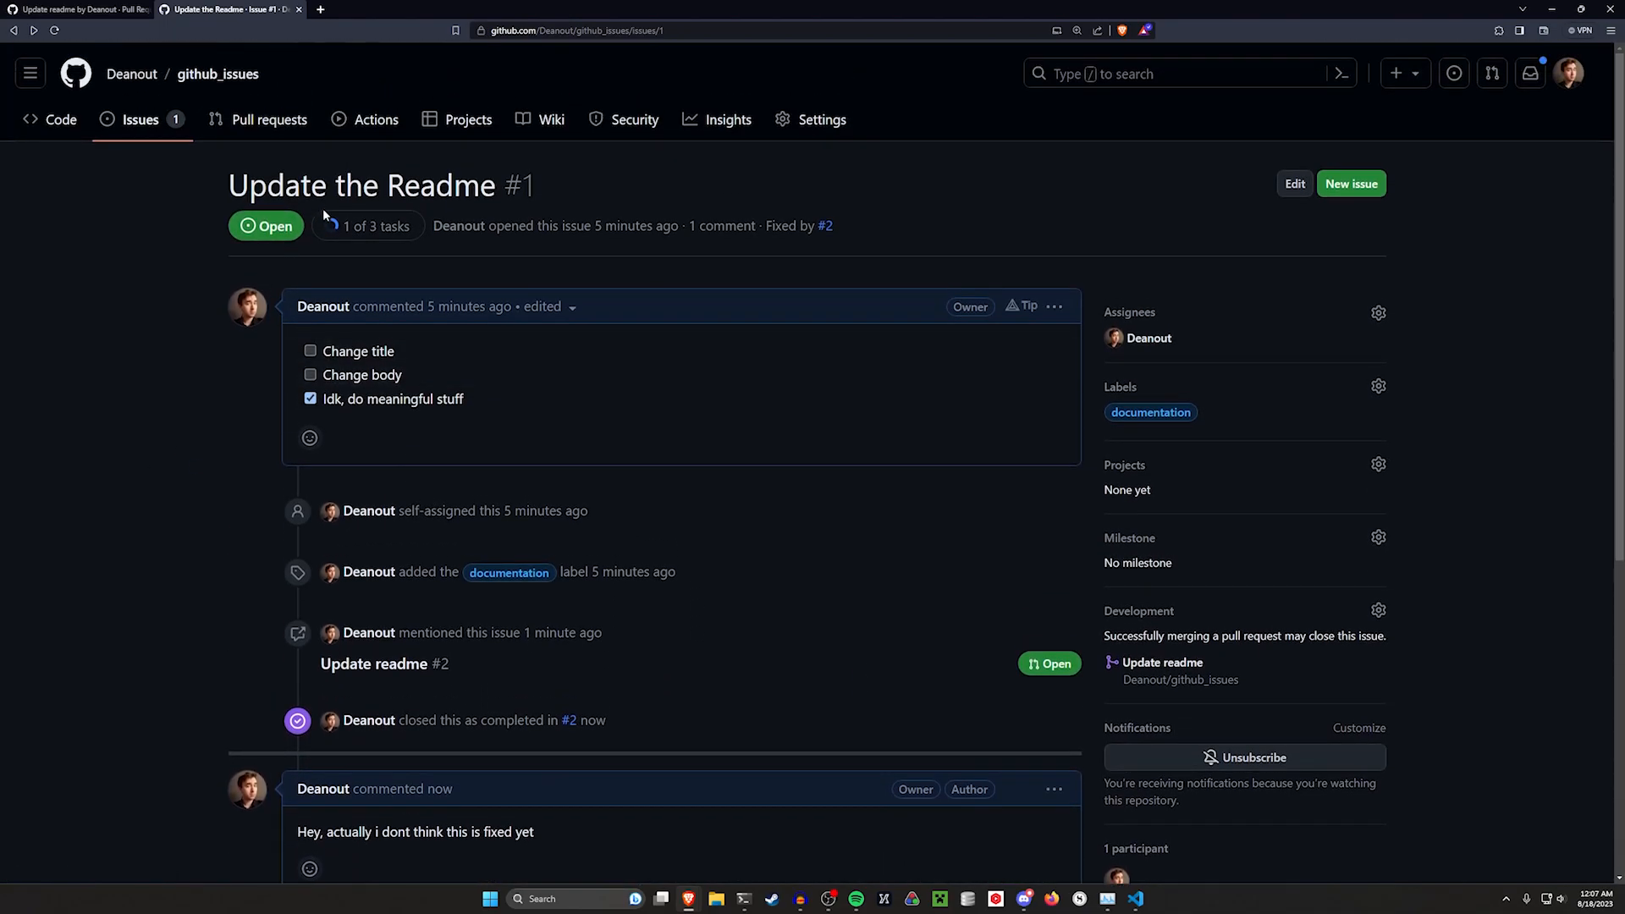
scroll(670, 491, "down", 4)
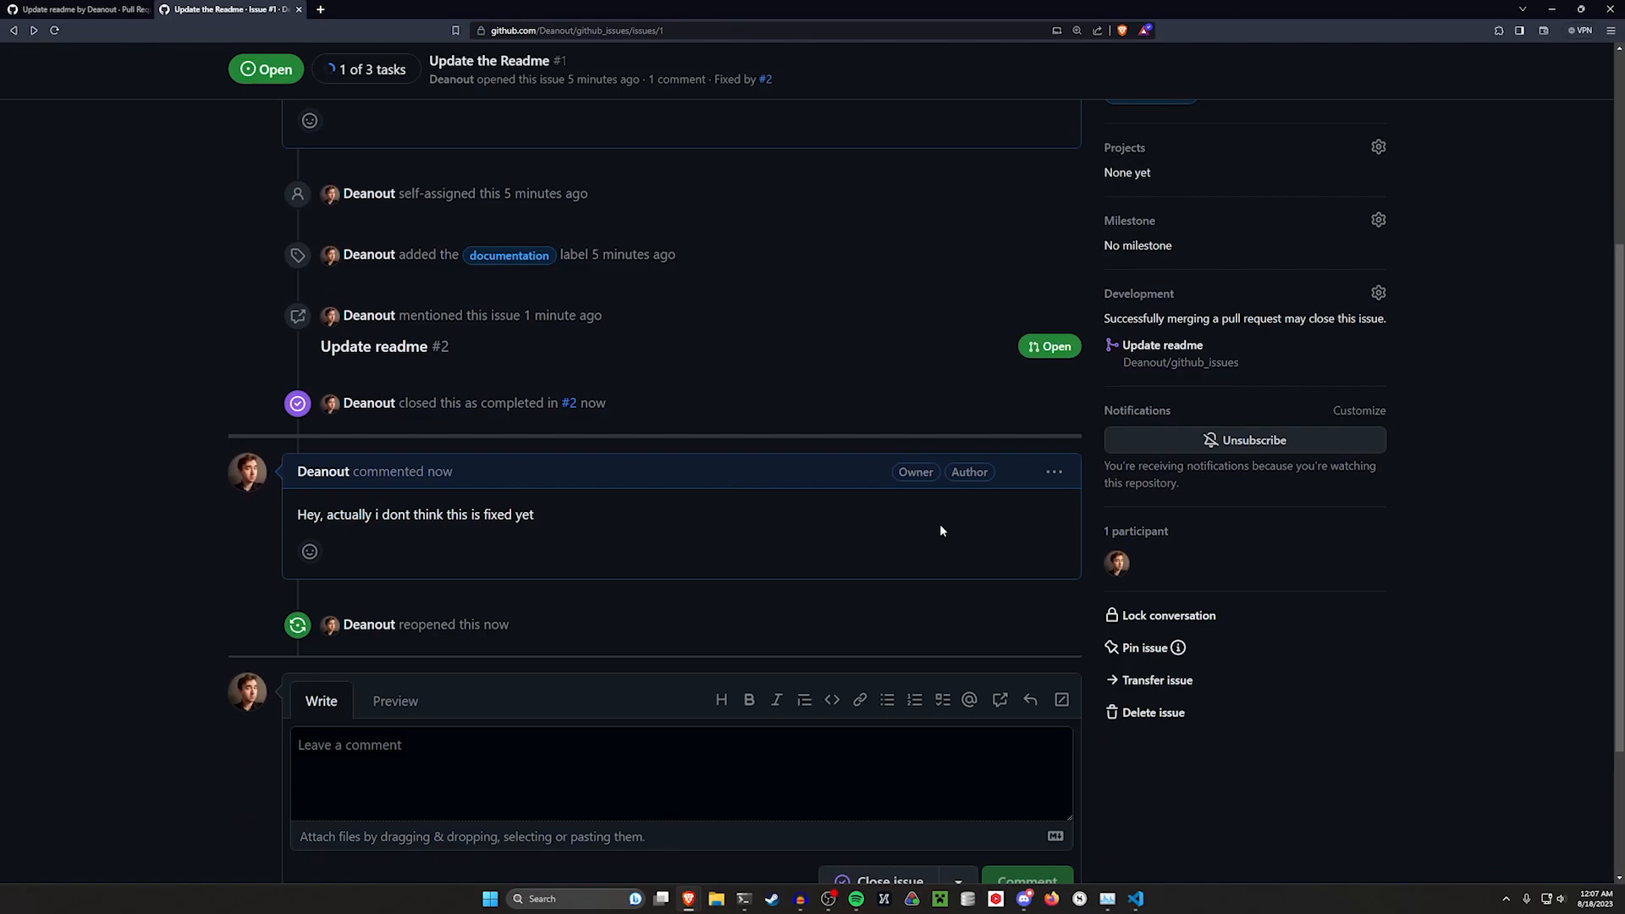
scroll(846, 486, "up", 4)
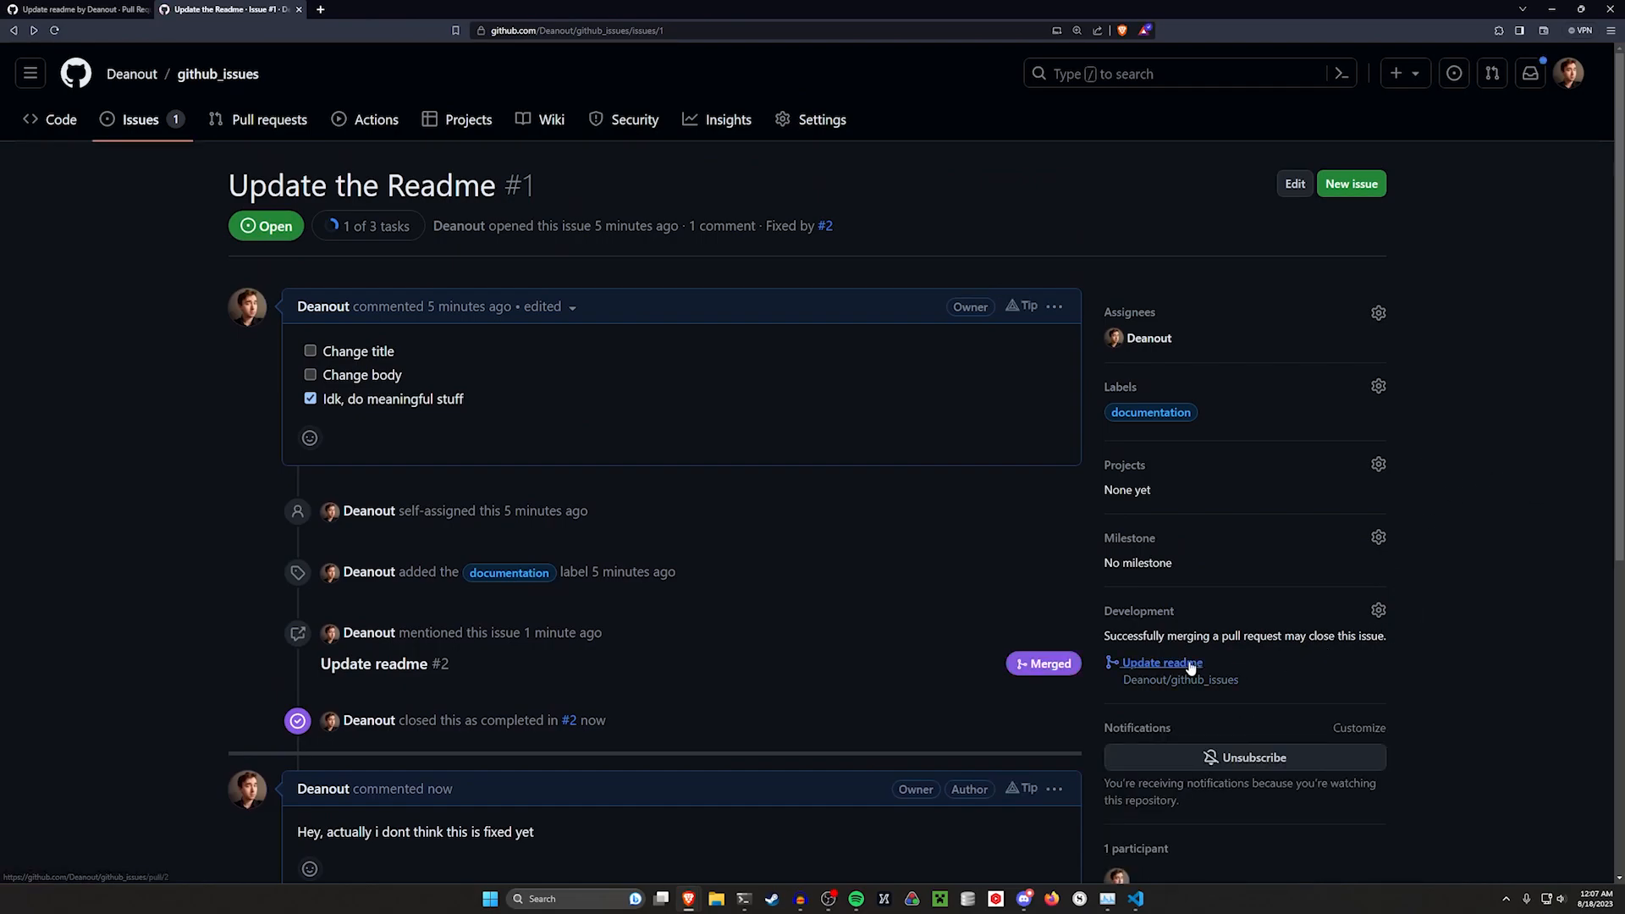
mouse_move(1160, 665)
left_click(1375, 616)
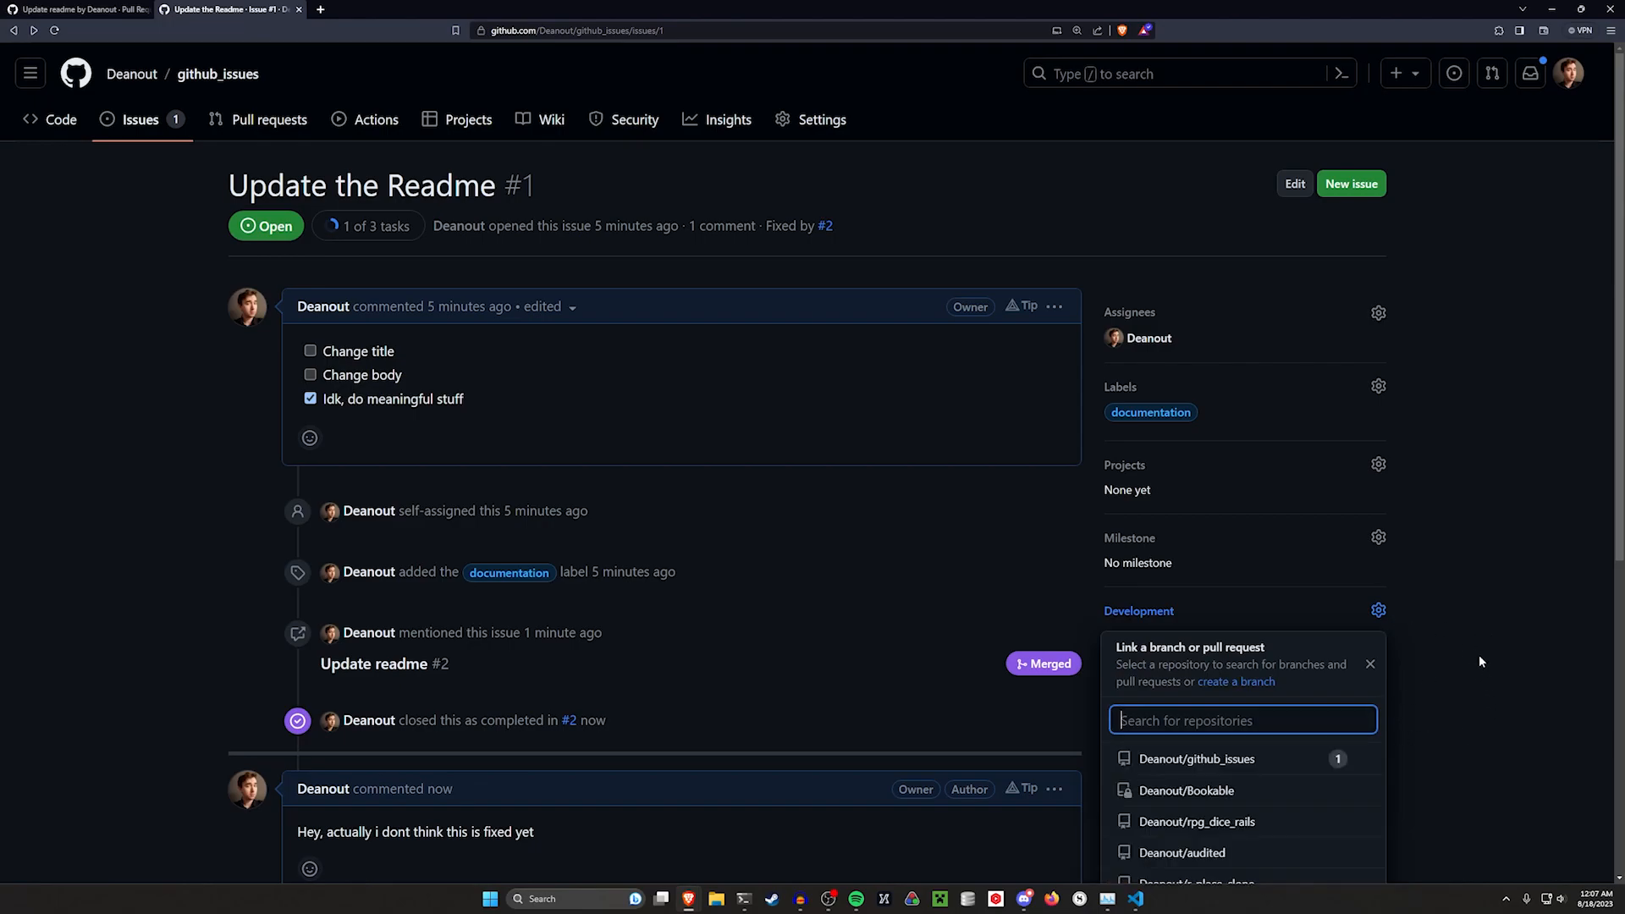
scroll(1482, 663, "down", 2)
scroll(1499, 645, "down", 2)
left_click(1497, 642)
Create a new issue titled "Polish Readme" with the description "Need to polish the readme more"
scroll(569, 196, "up", 4)
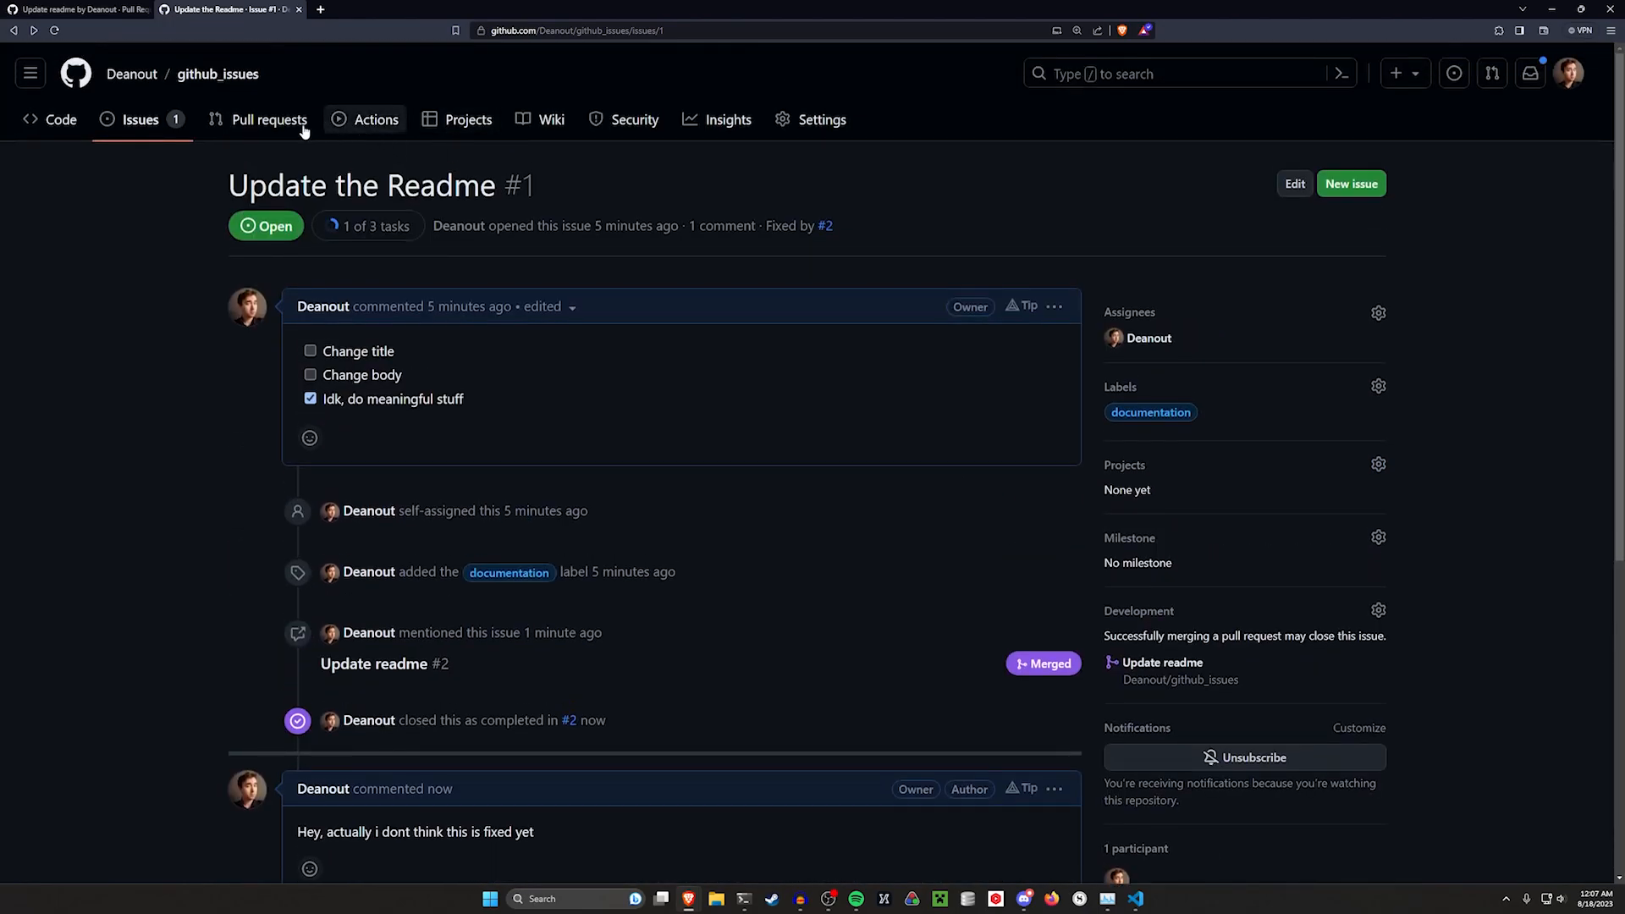
left_click(1355, 186)
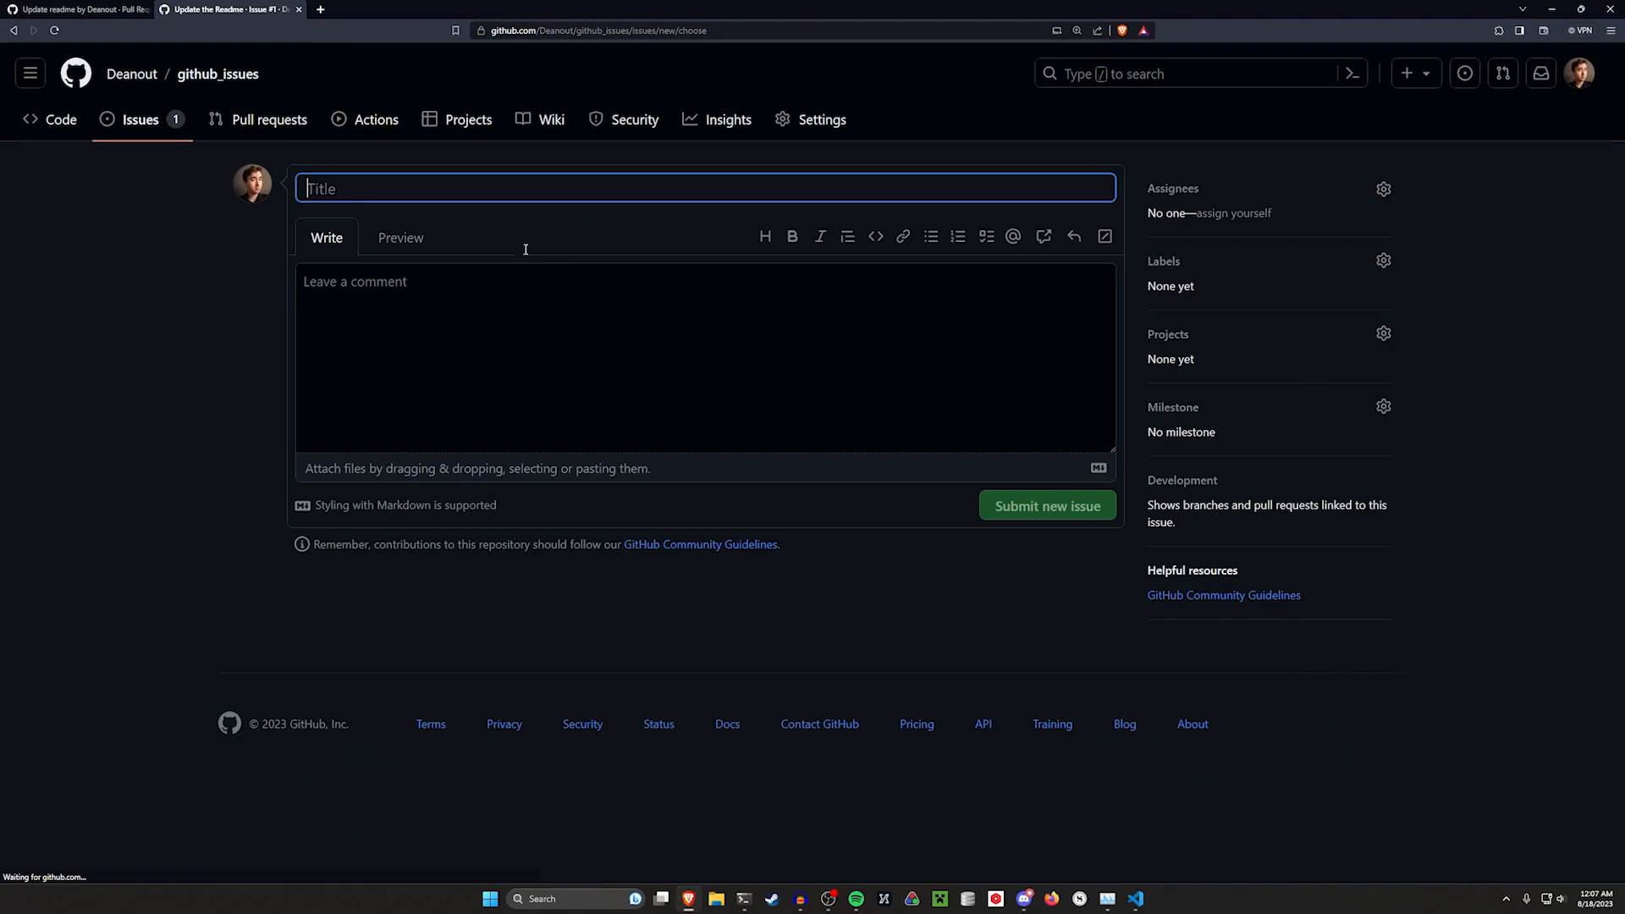
type("Polish Readme")
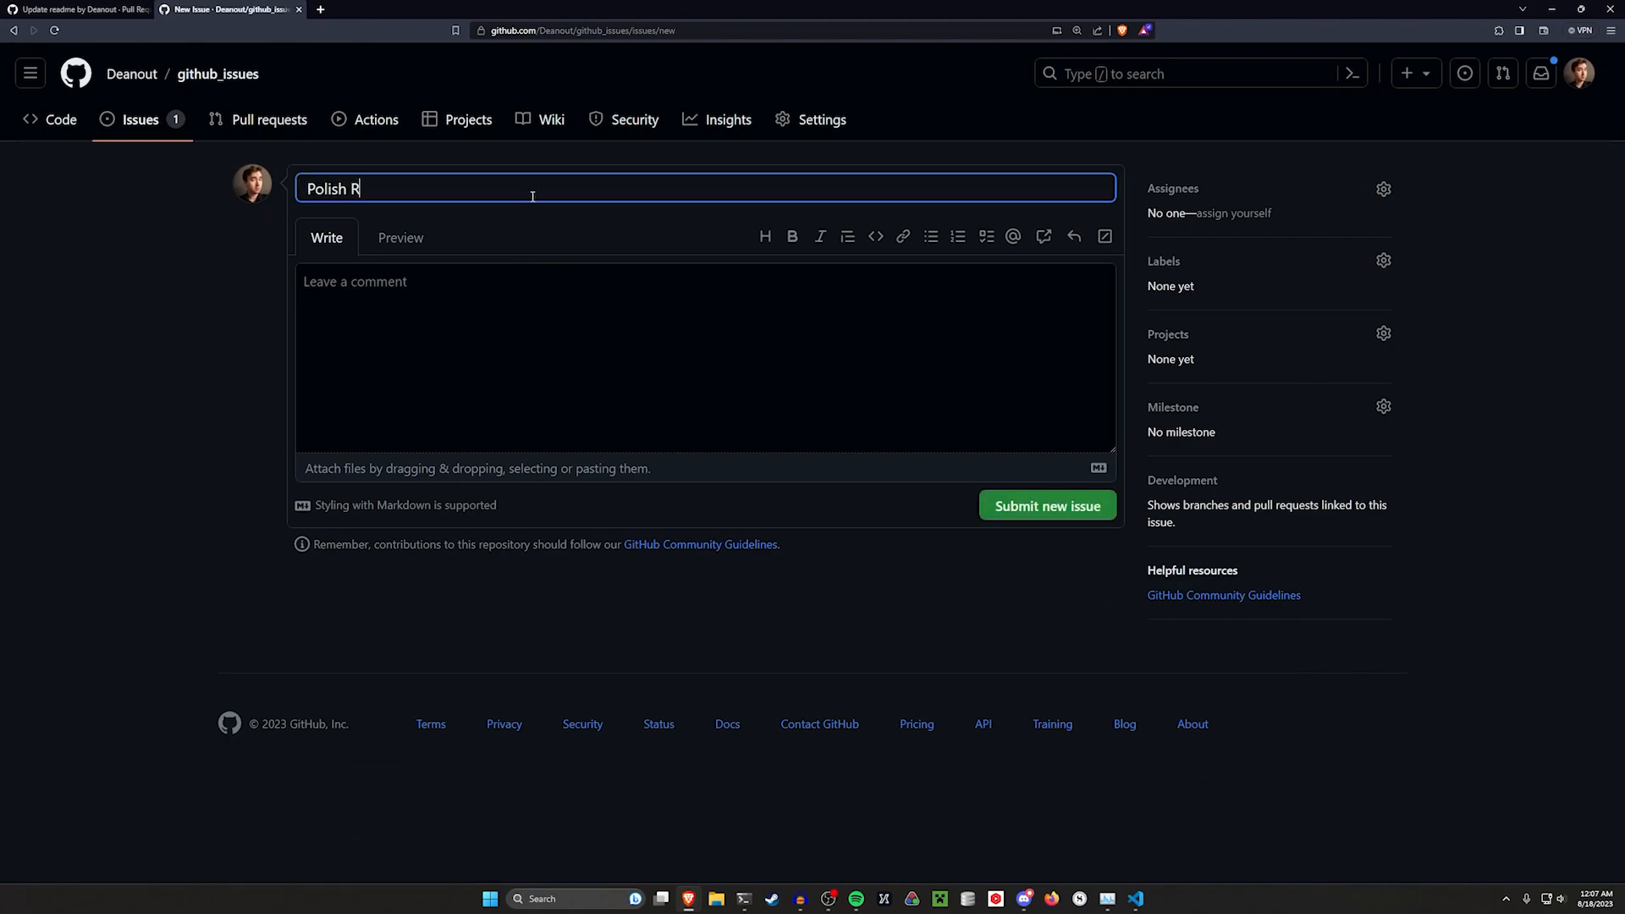
key("Tab")
key("Tab")
key("Tab")
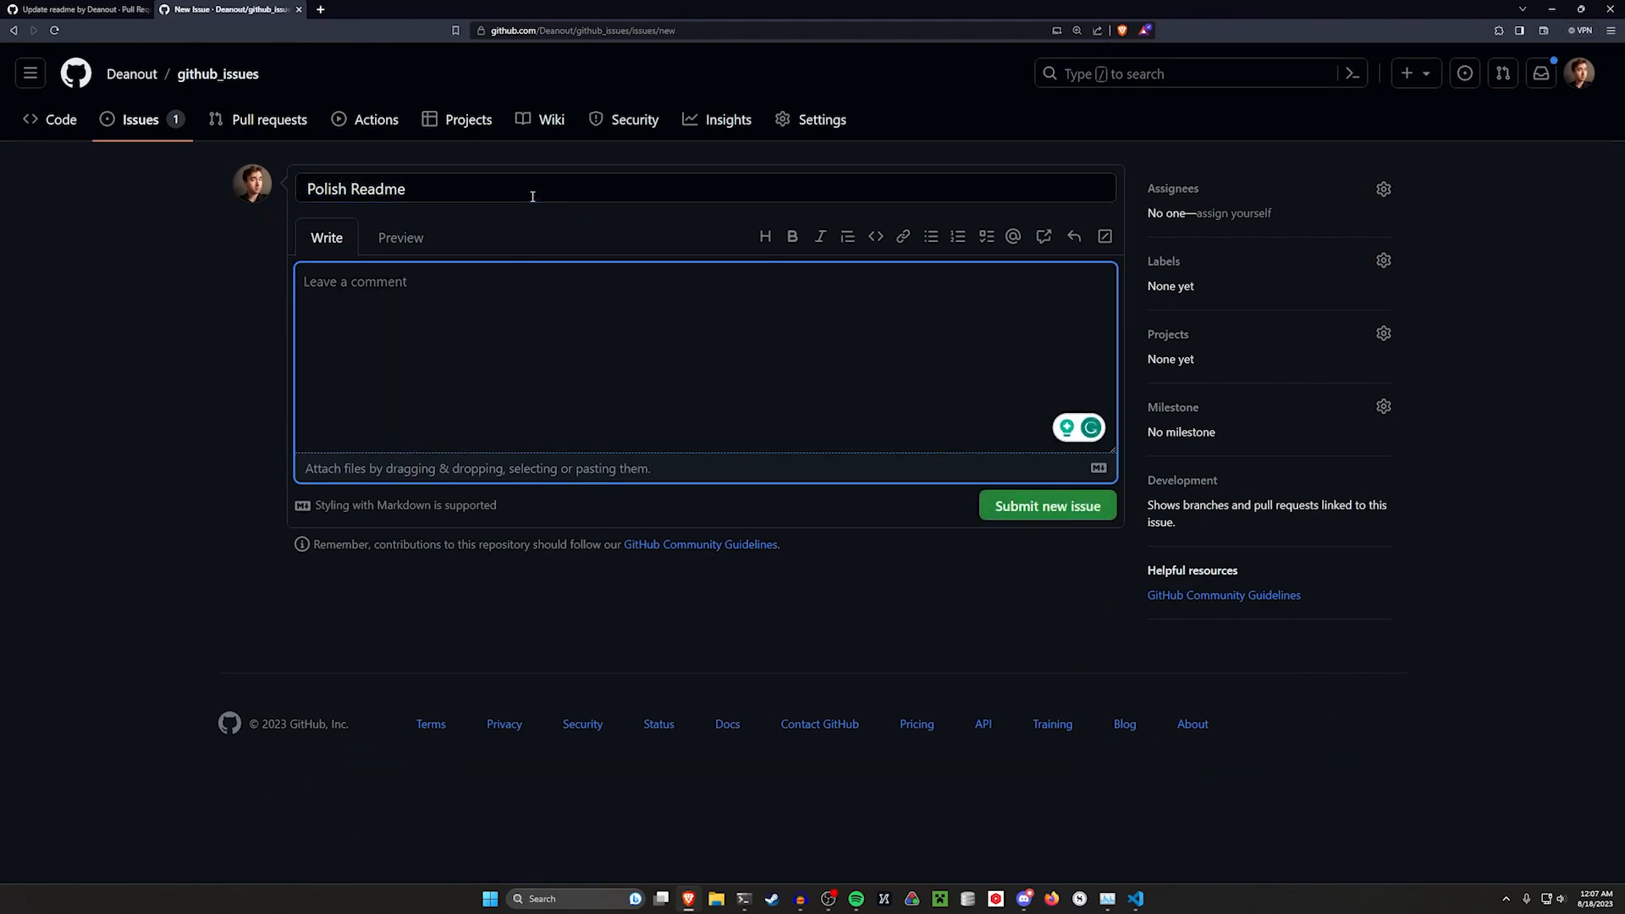
type("Nee")
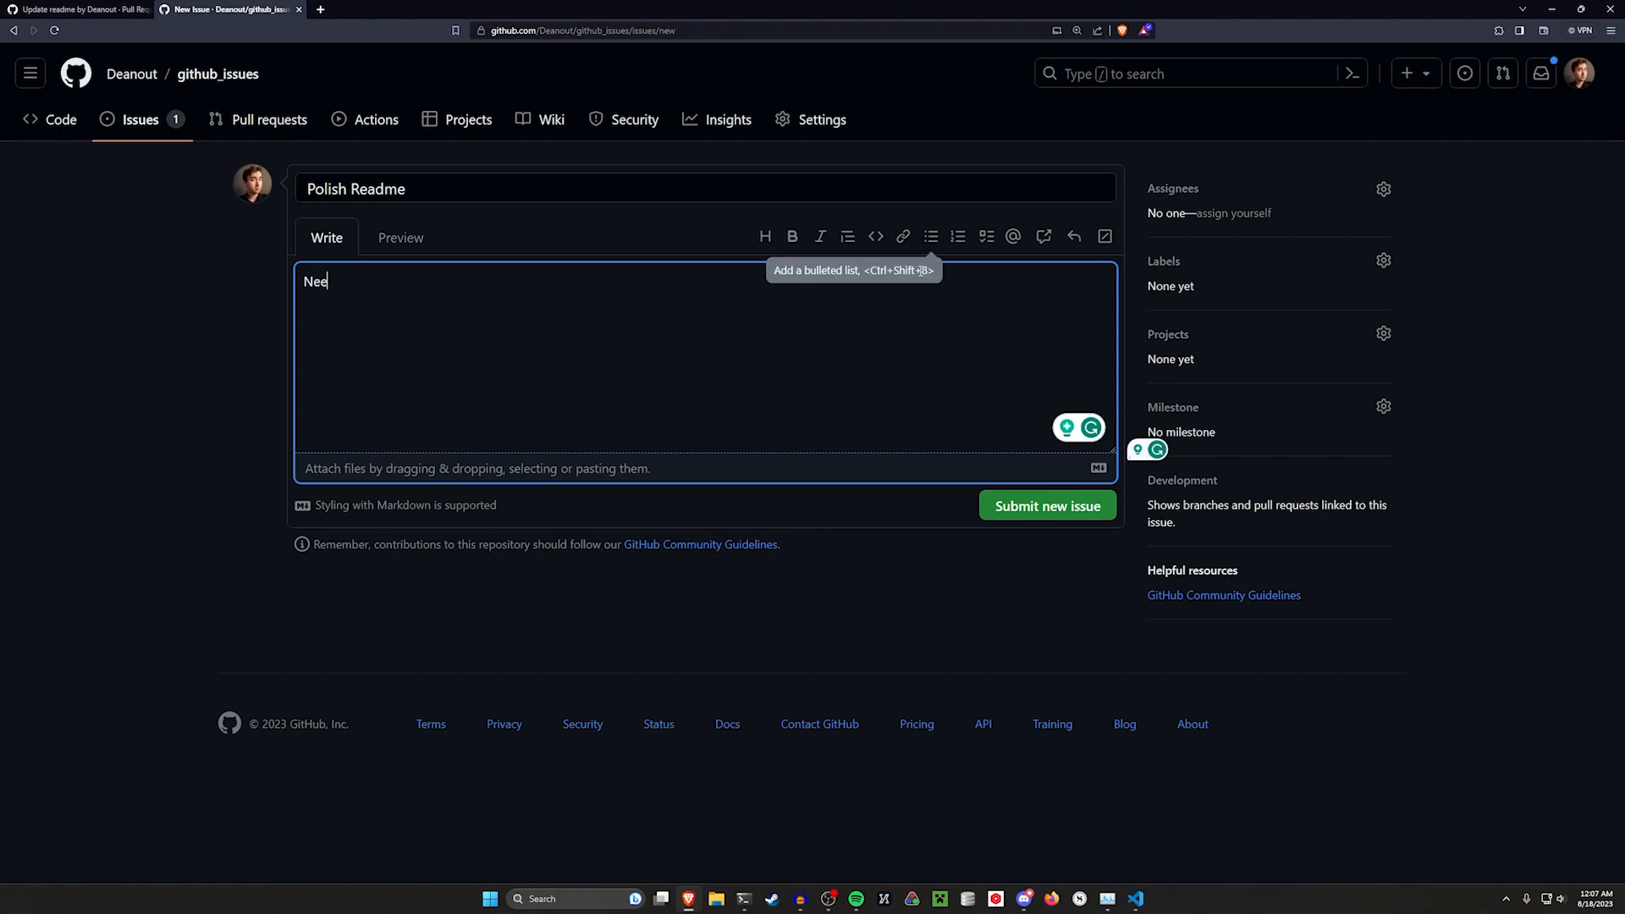
type("d to polish the readme more")
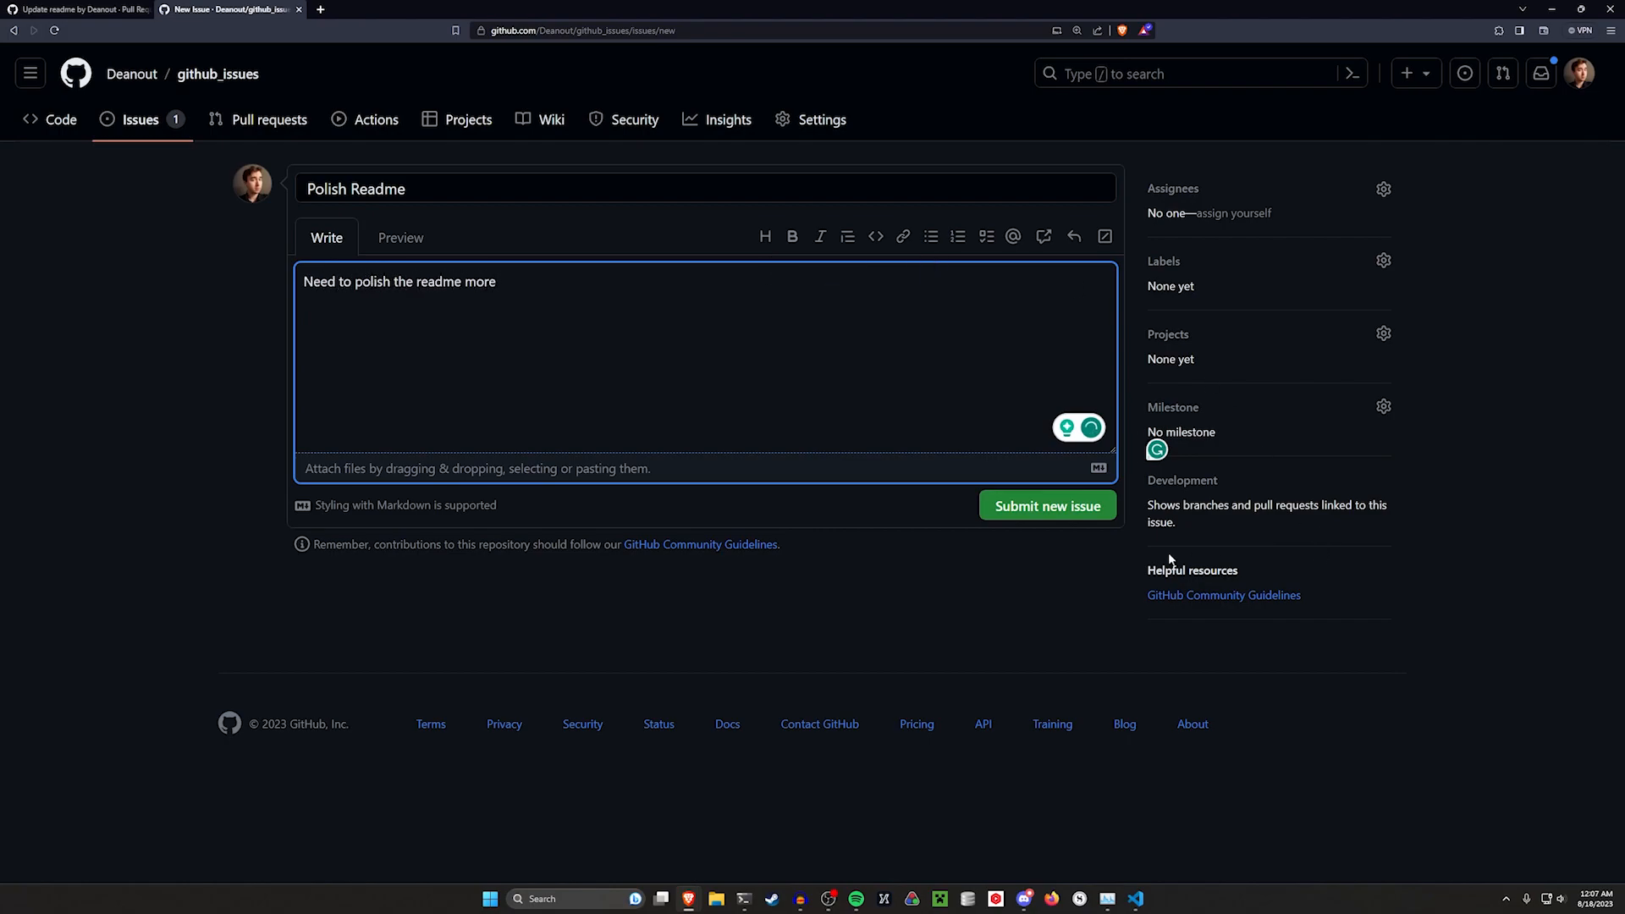
left_click(1050, 506)
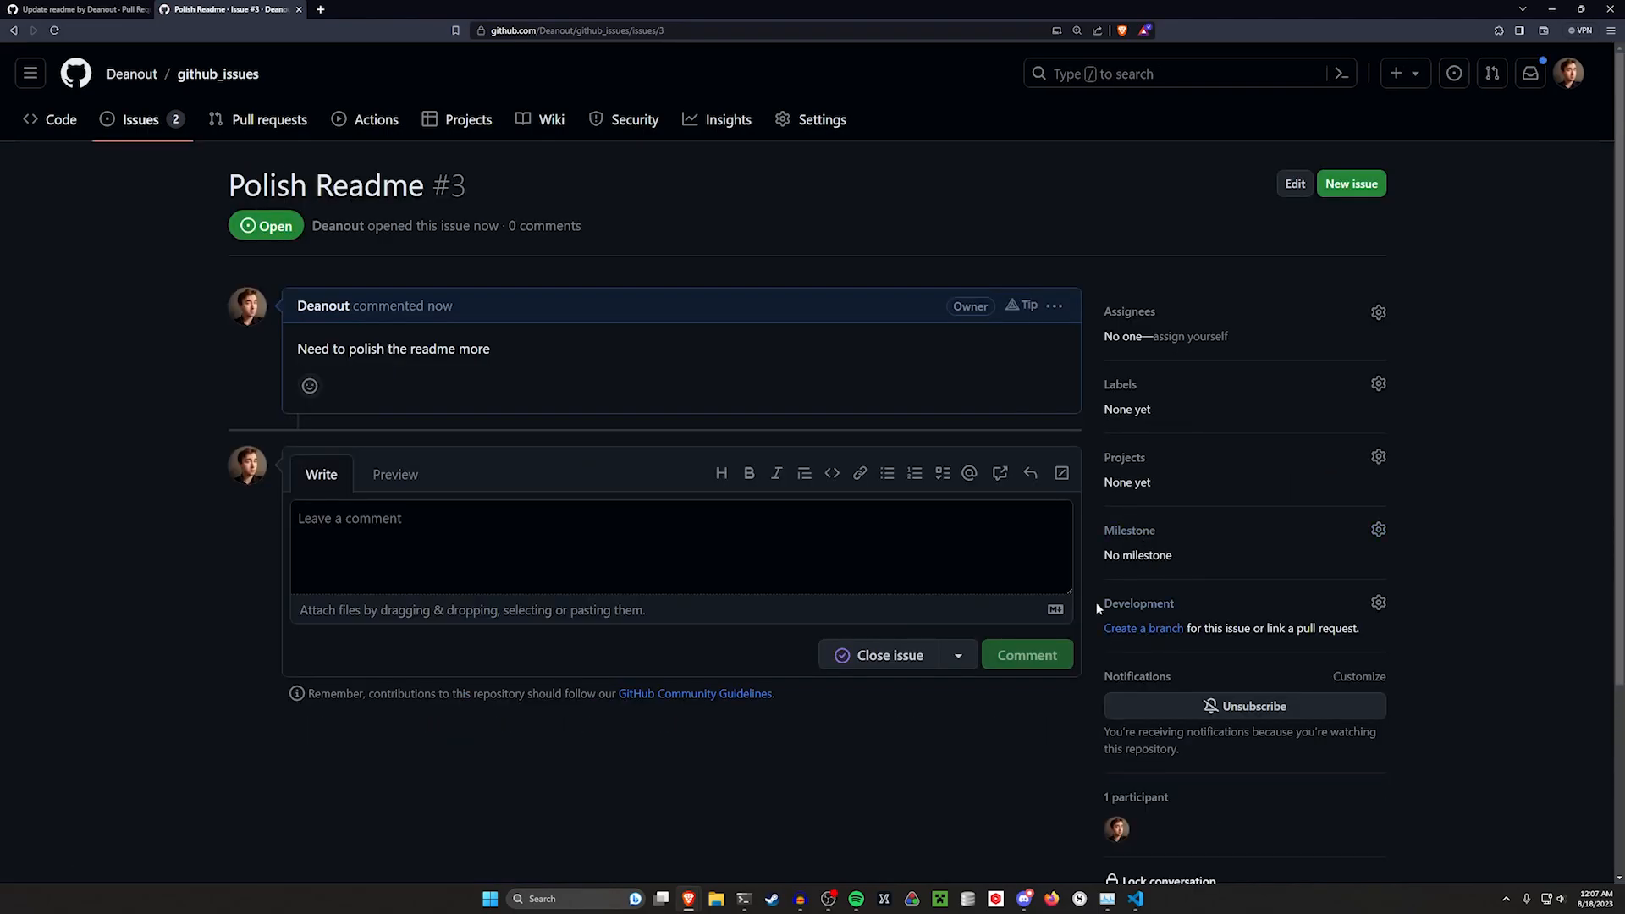
Create the branch 3-polish-readme from the issue for local checkout and copy the checkout commands
key("ctrl+plus")
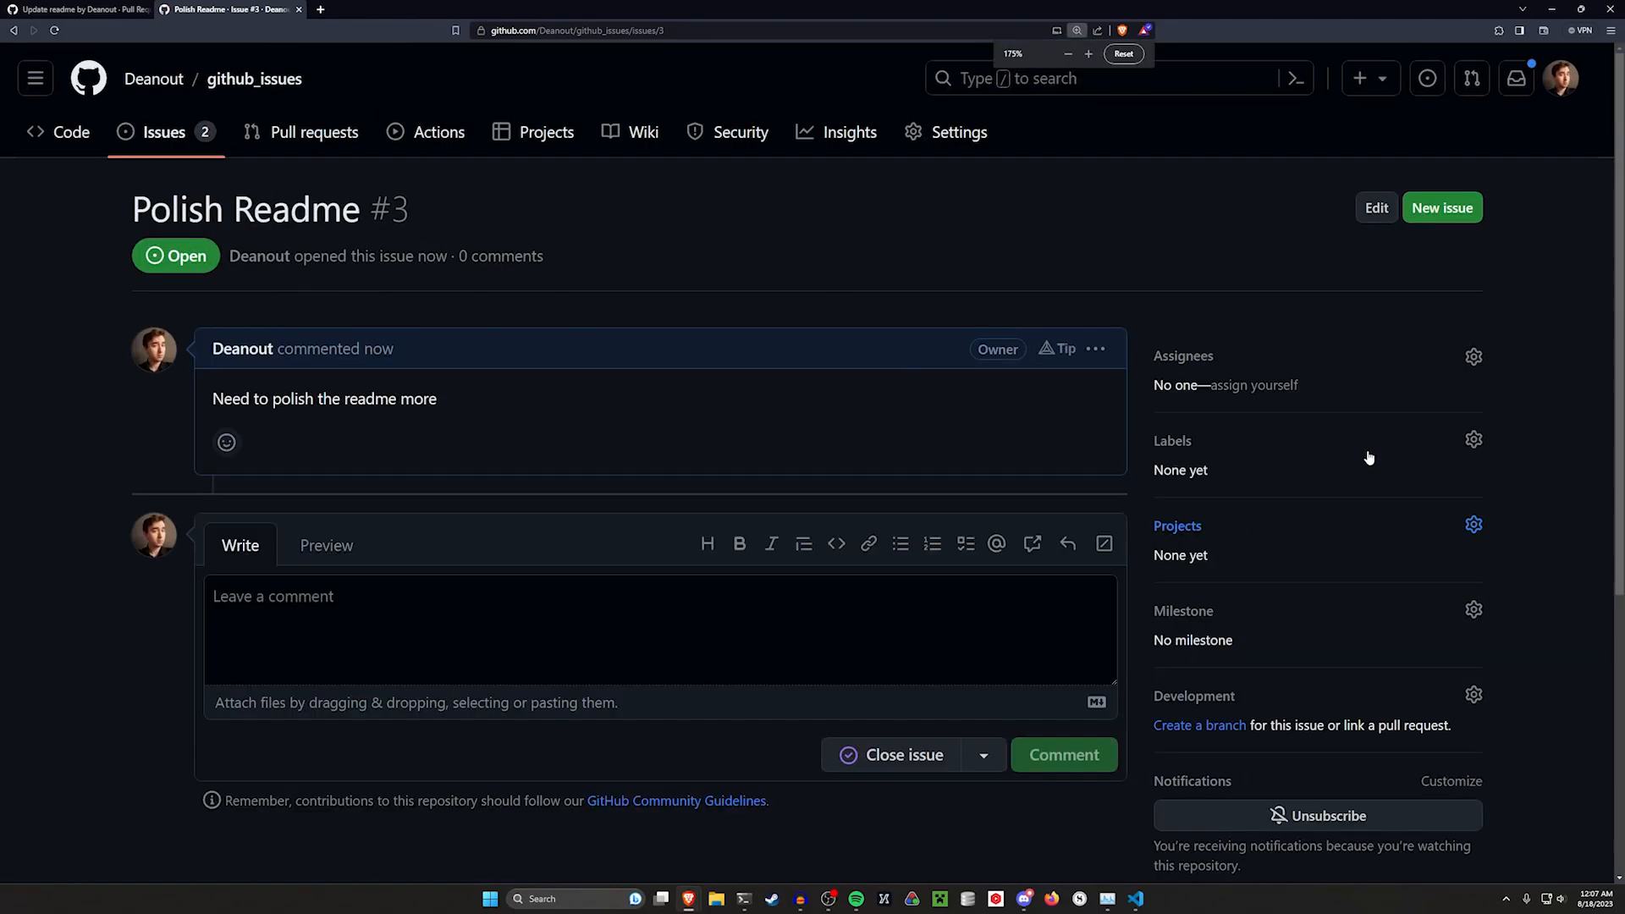
key("ctrl+minus")
scroll(1419, 474, "down", 2)
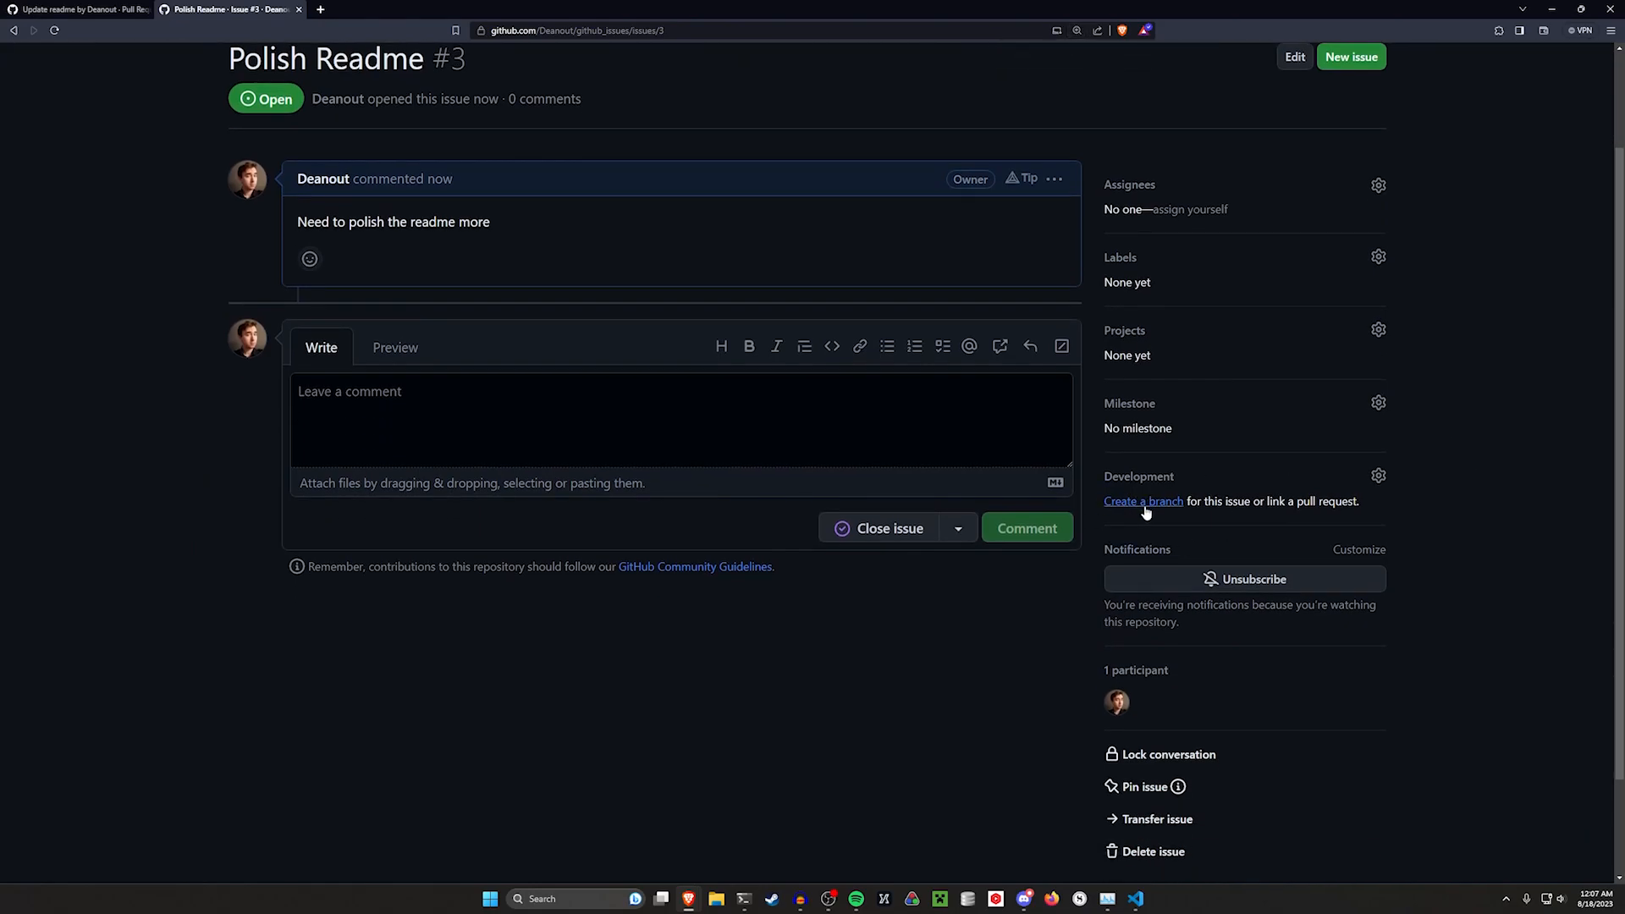
left_click(1144, 506)
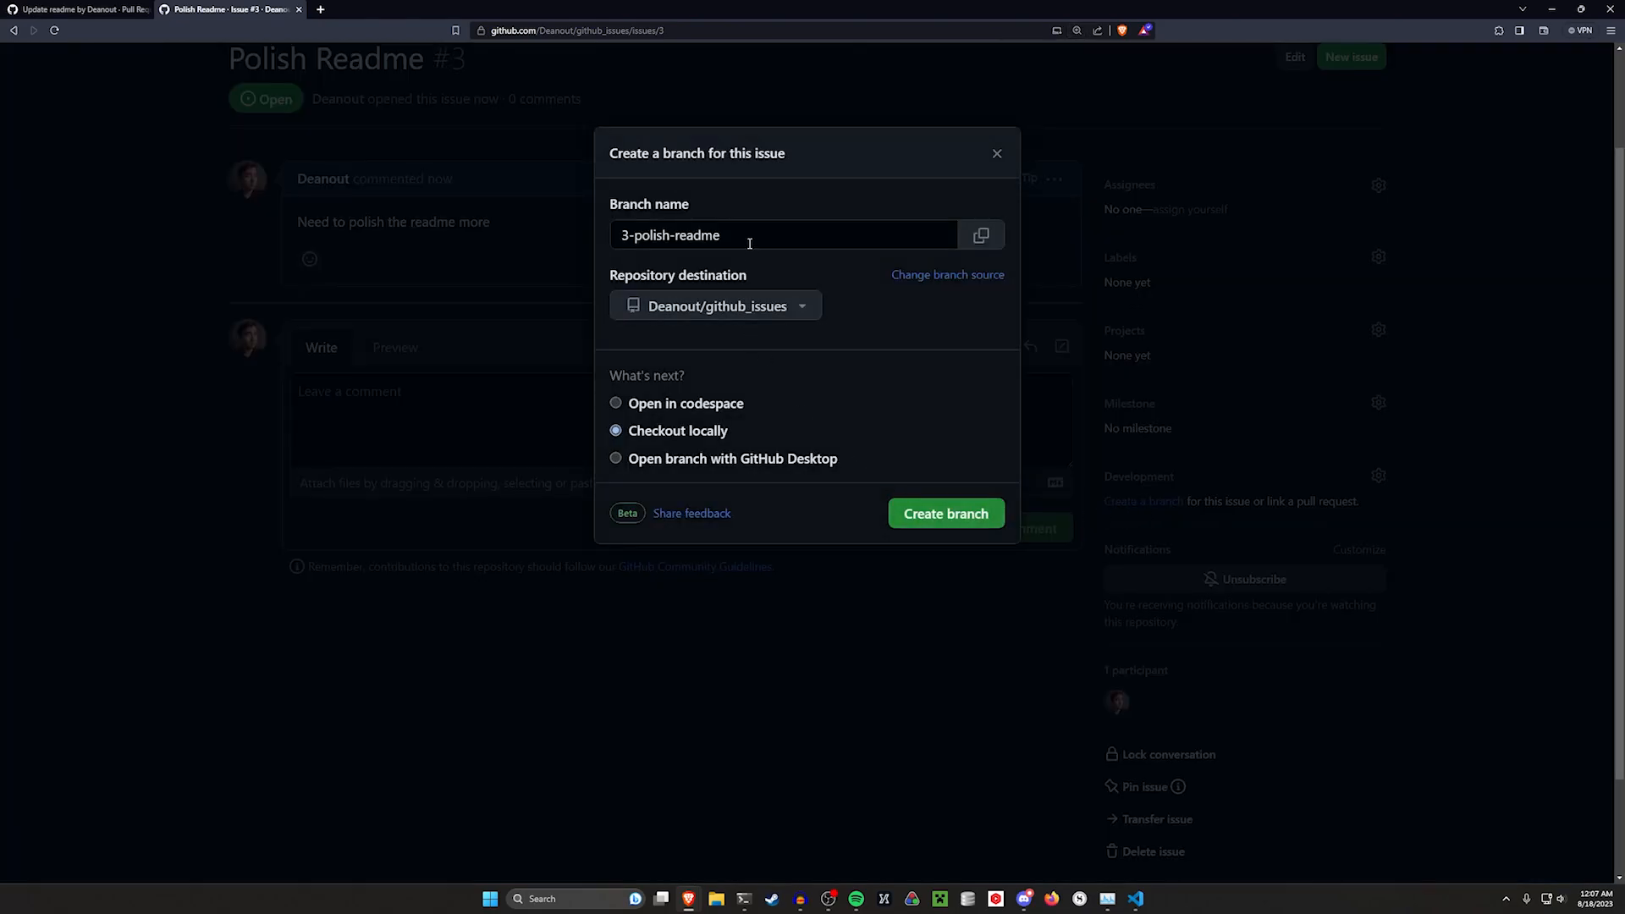
left_click(625, 236)
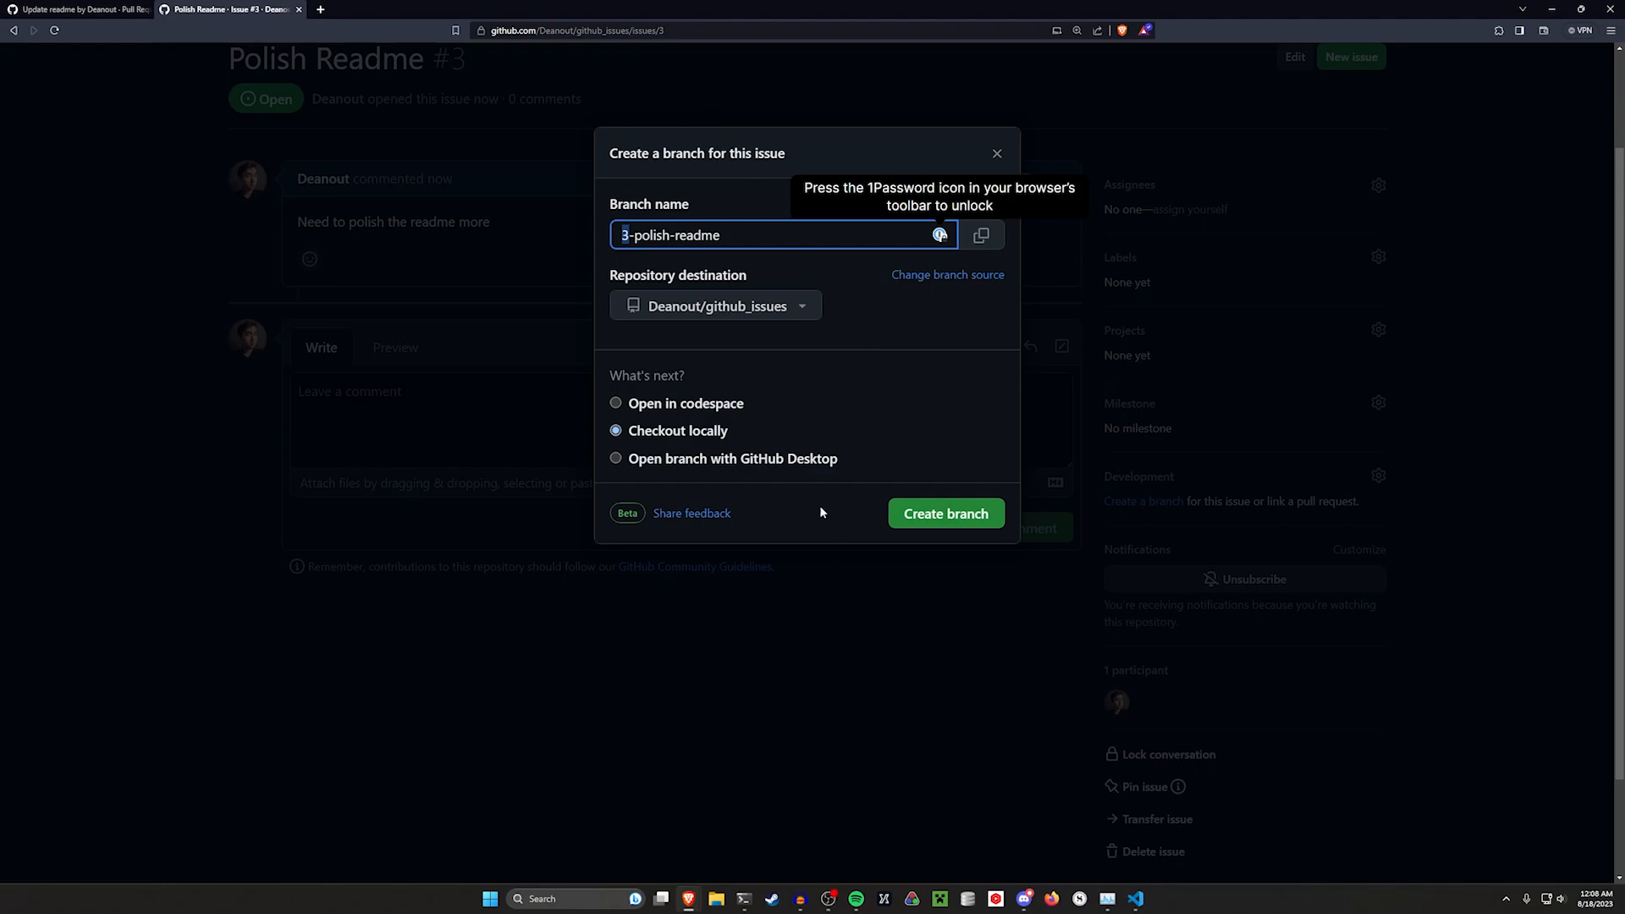
left_click(961, 518)
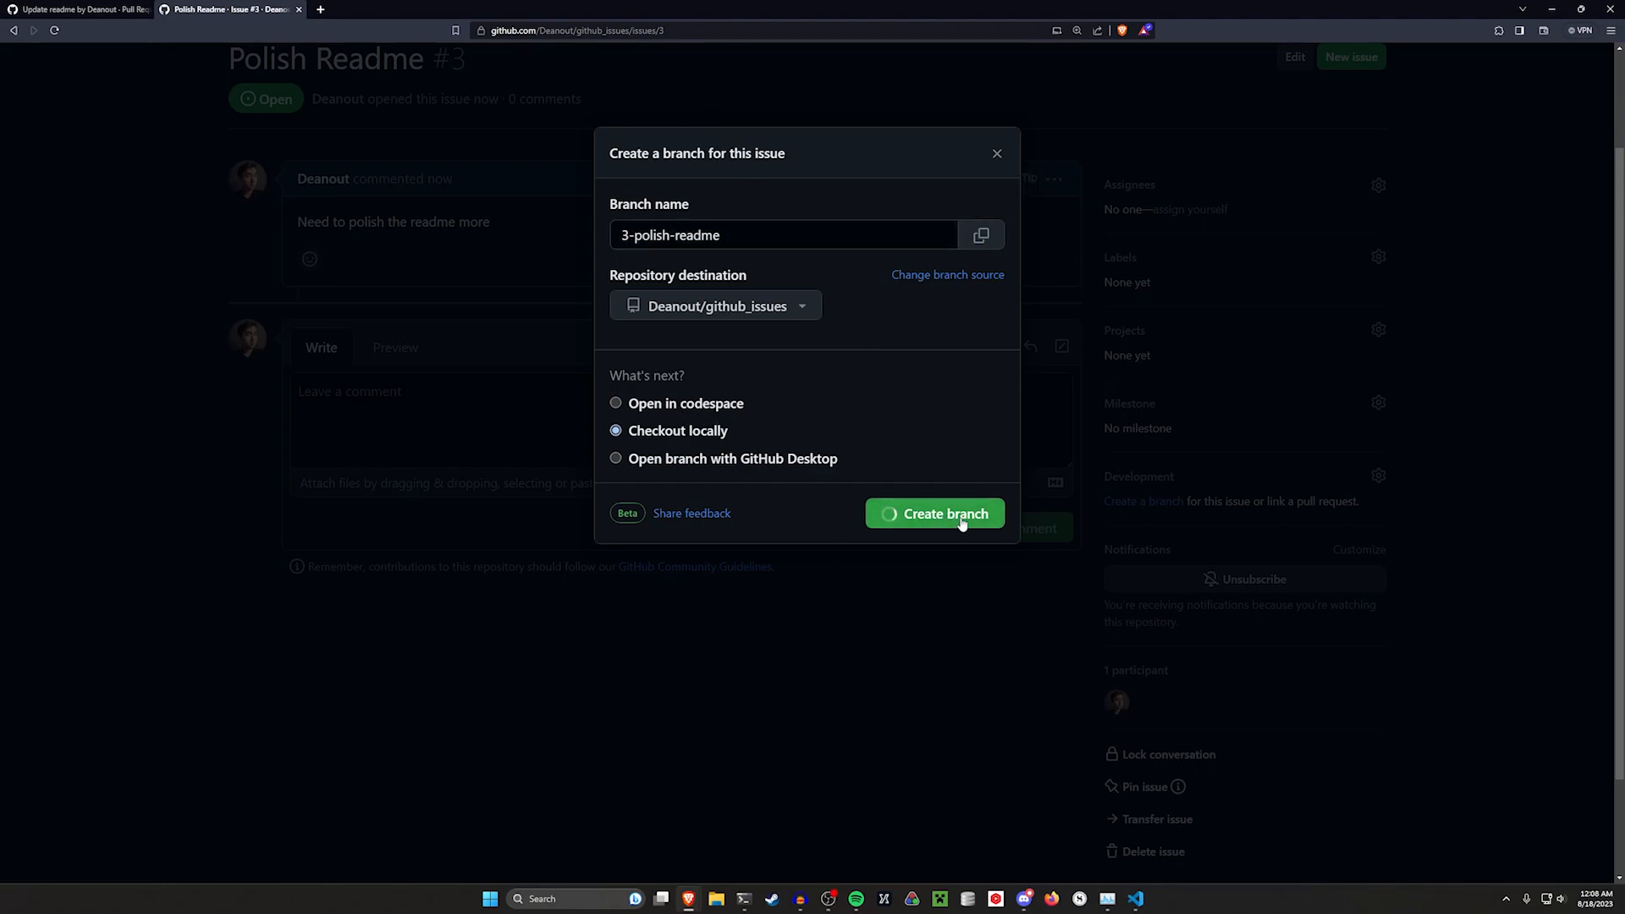
left_click_drag(826, 266, 586, 219)
left_click(823, 252)
left_click(994, 248)
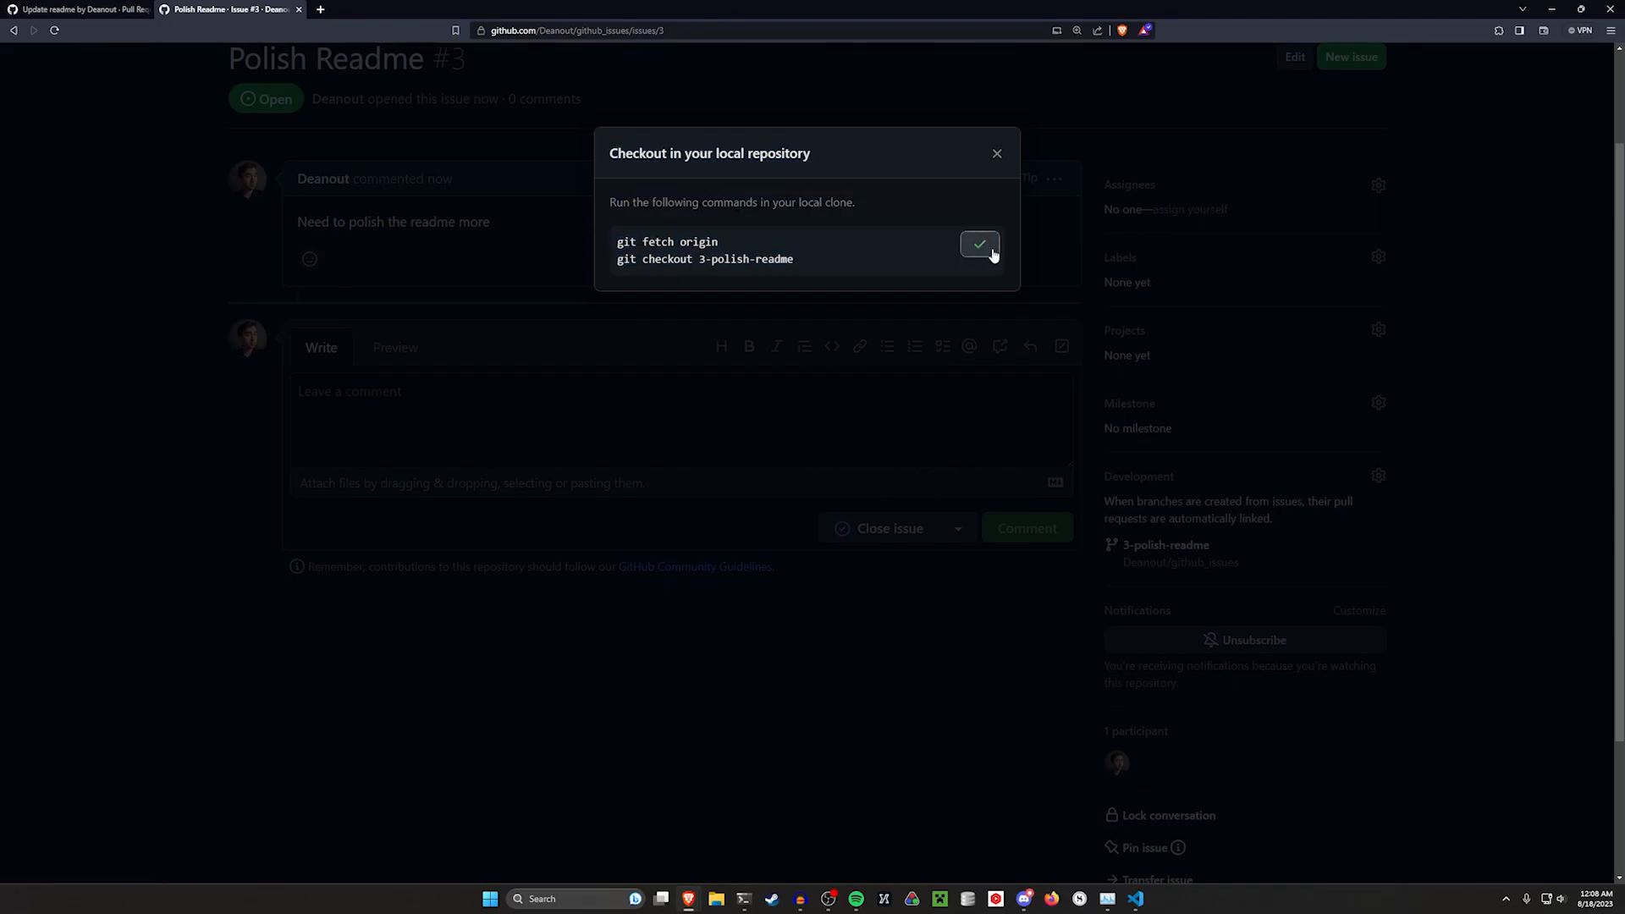
Switch to the terminal and run the copied git fetch origin and git checkout 3-polish-readme commands
left_click(1581, 9)
left_click(1580, 140)
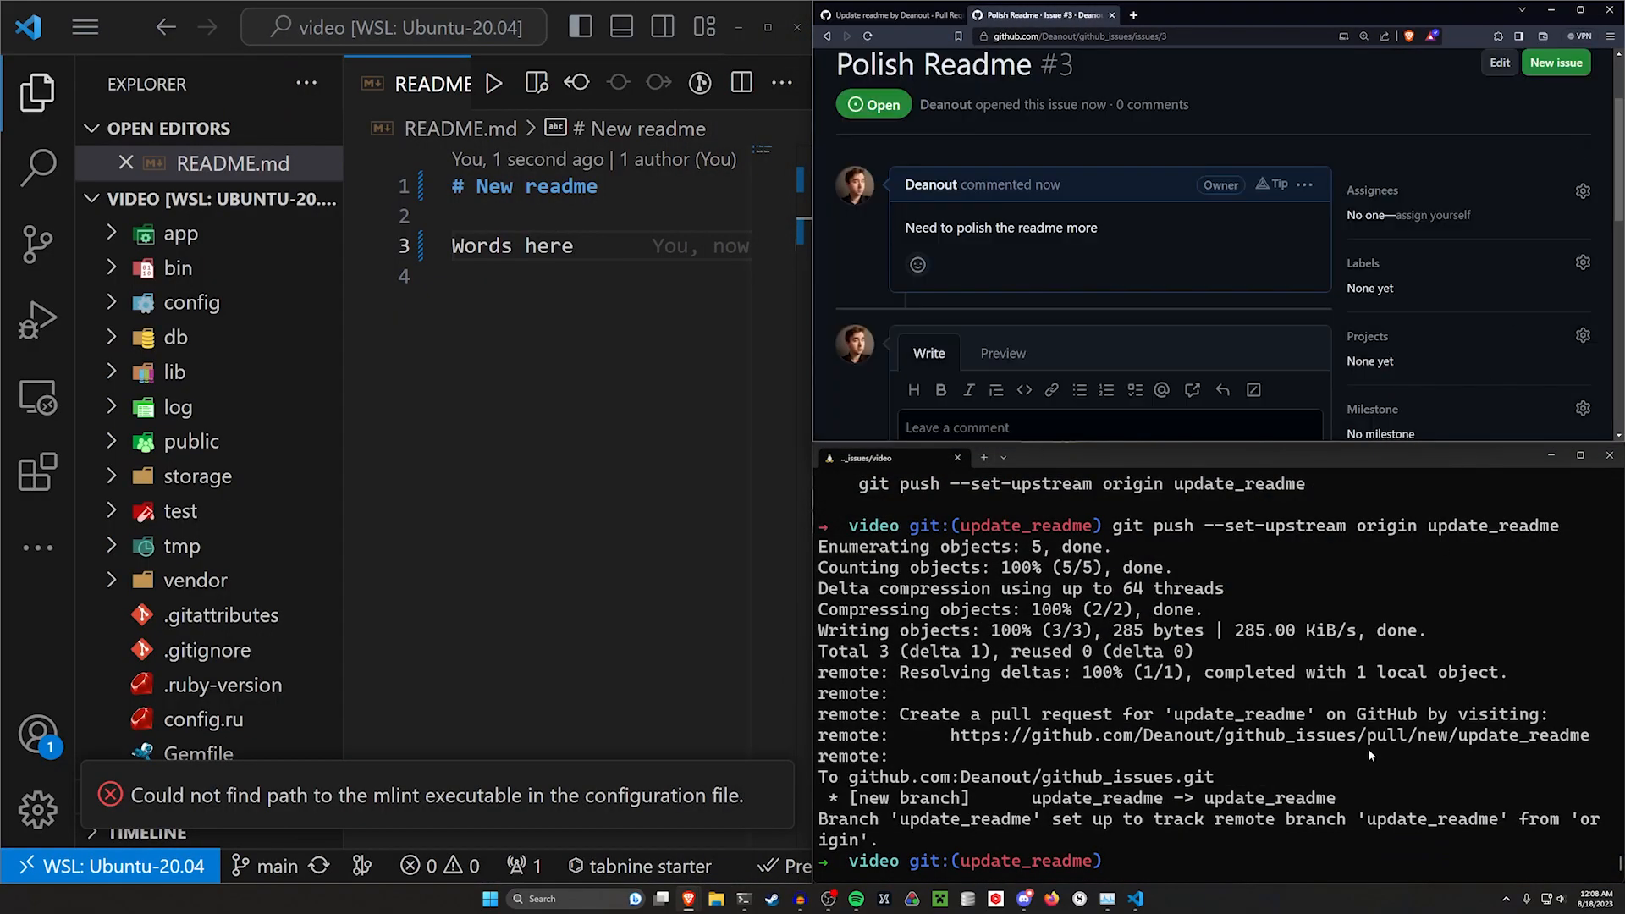
left_click(1368, 749)
key("ctrl+l")
key("ctrl+v")
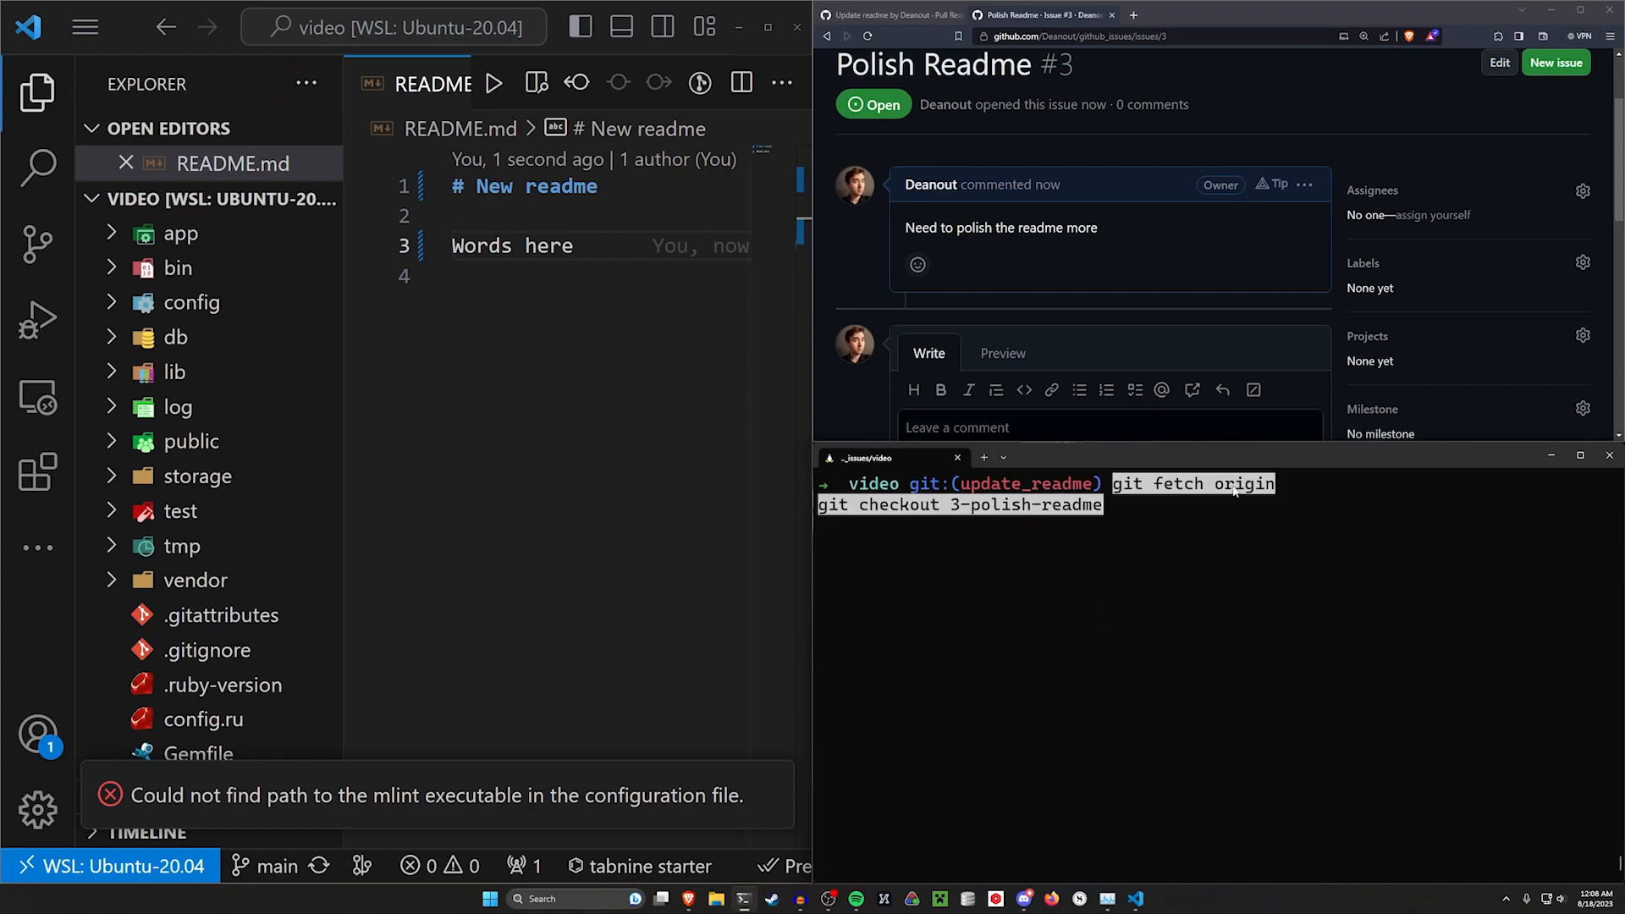
key("Return")
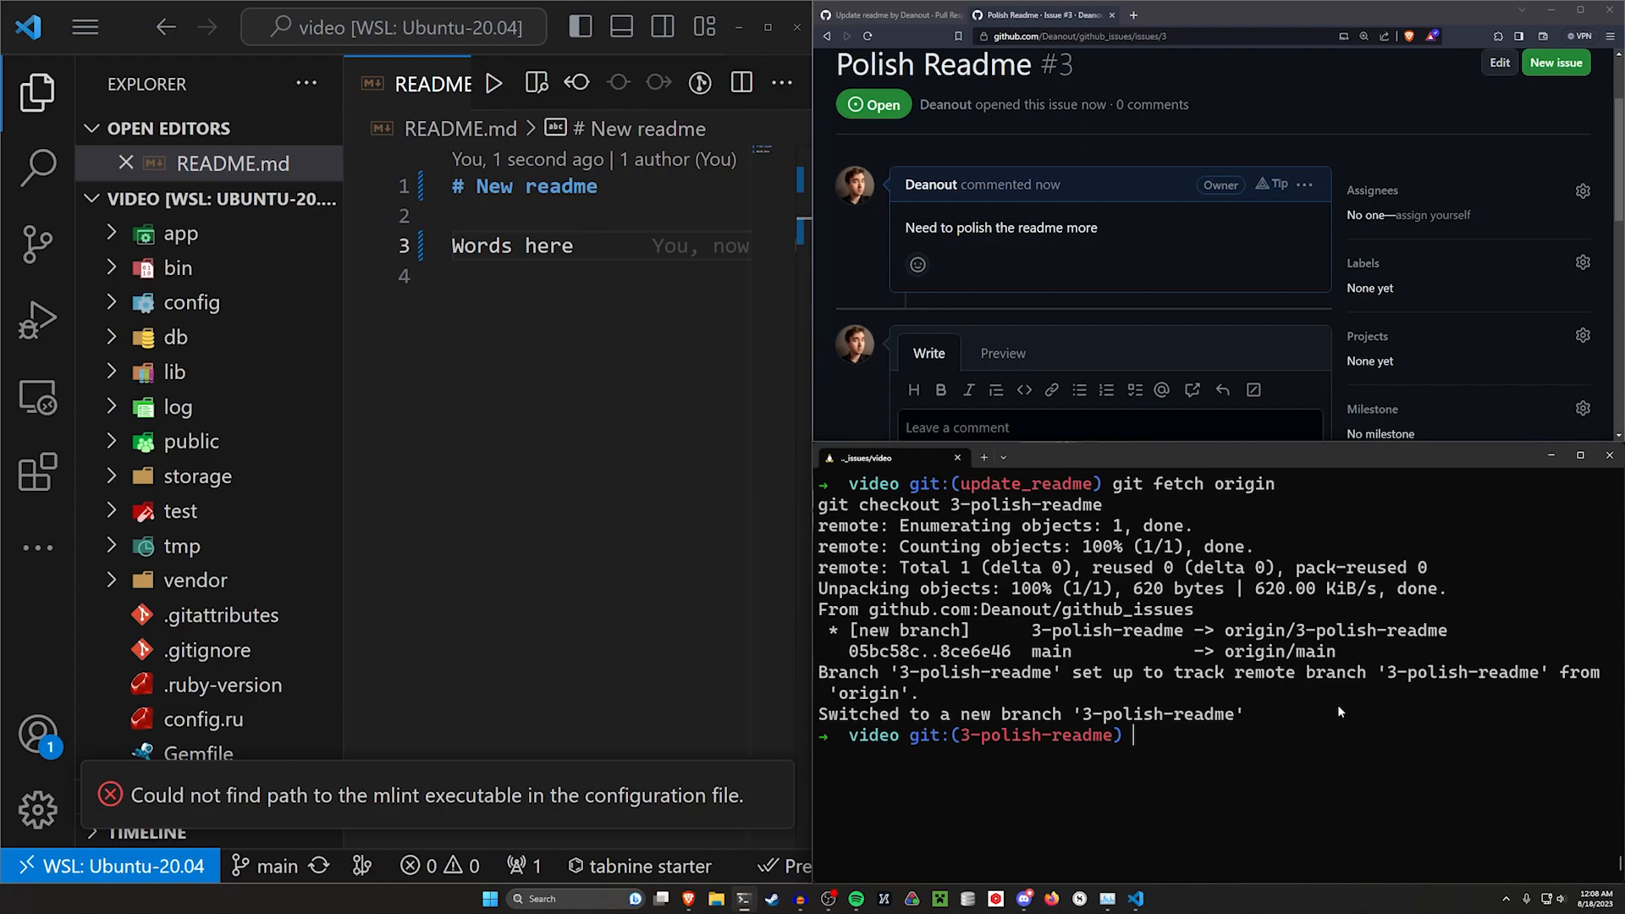
Add a bold line "More tutorial stuff here" as line 2 of README.md and save the file
key("ctrl+l")
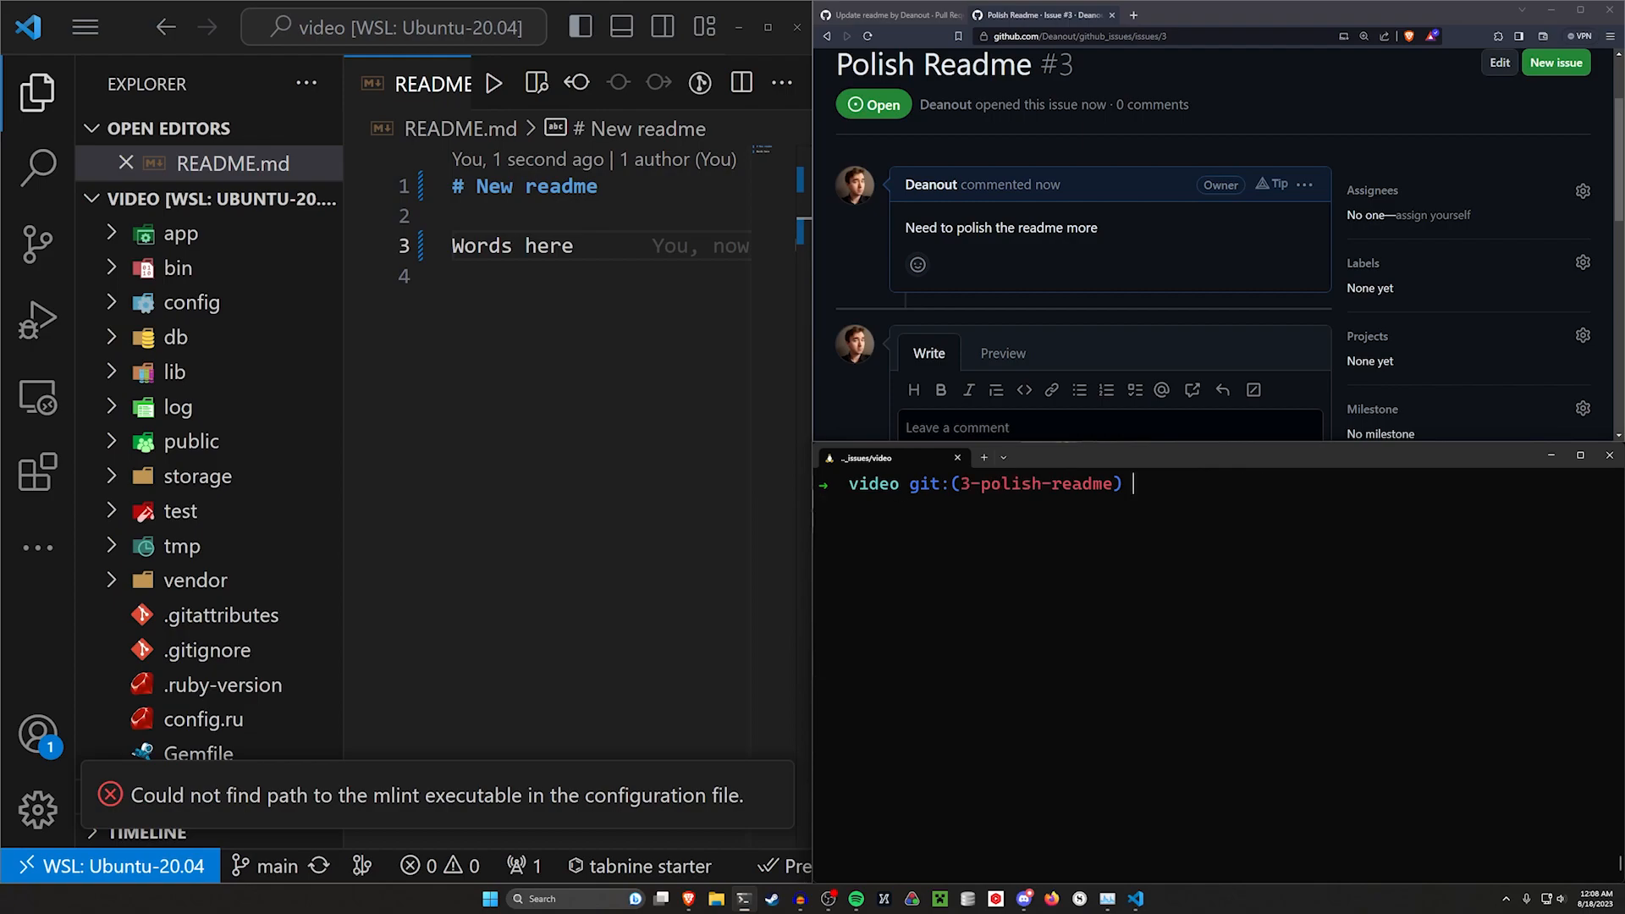
left_click(638, 227)
key("ctrl+b")
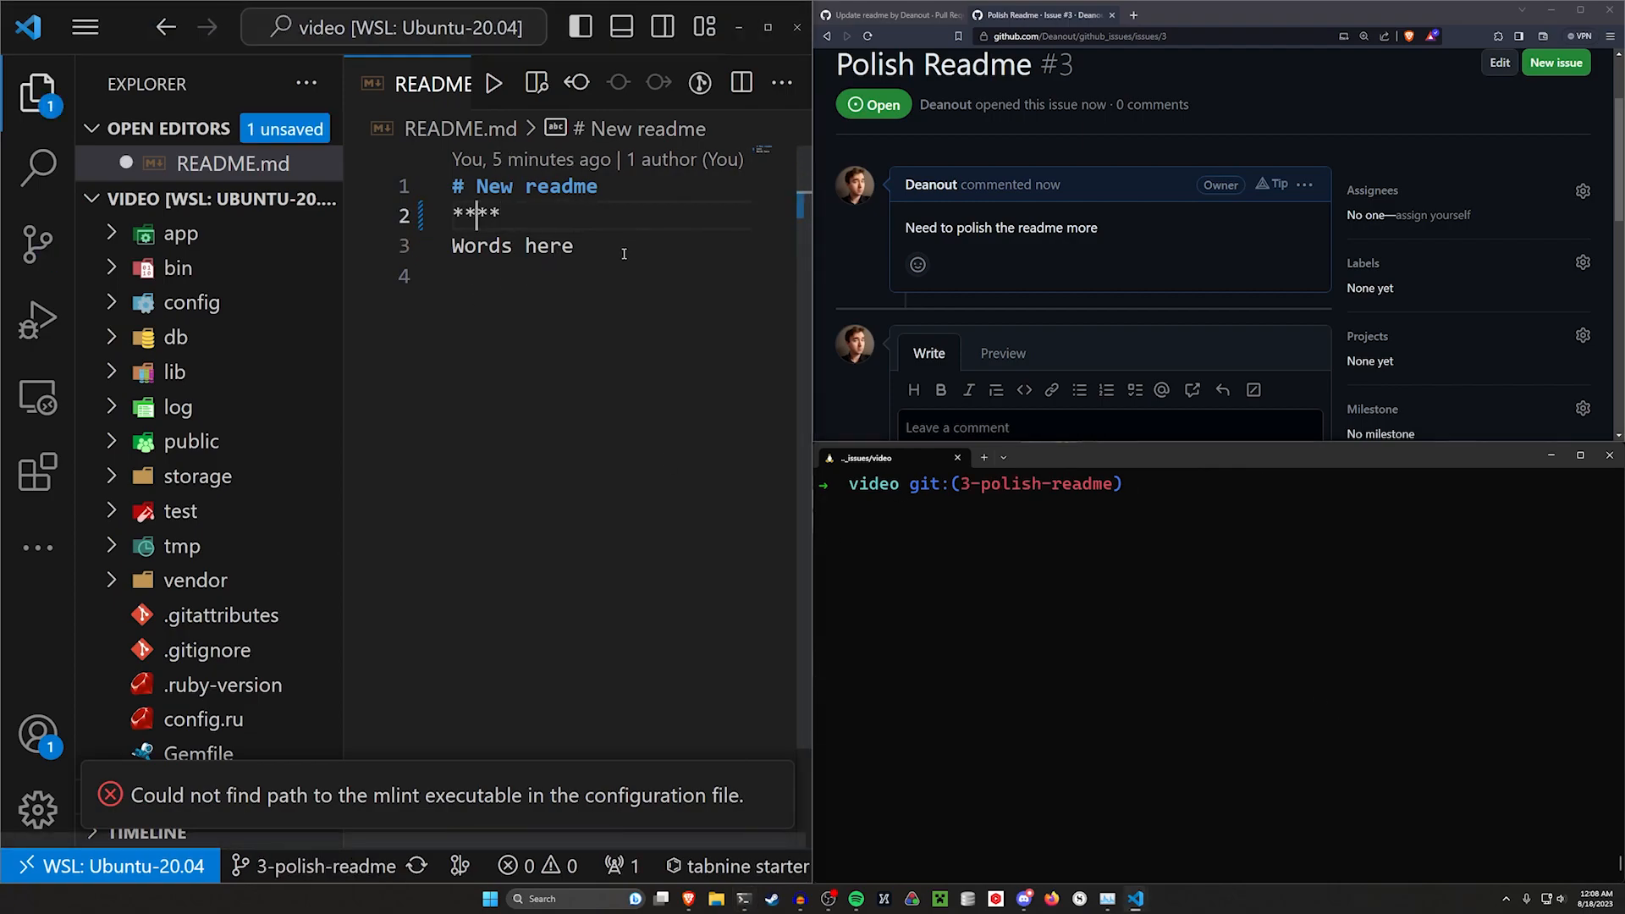
type("More tutorial stuf")
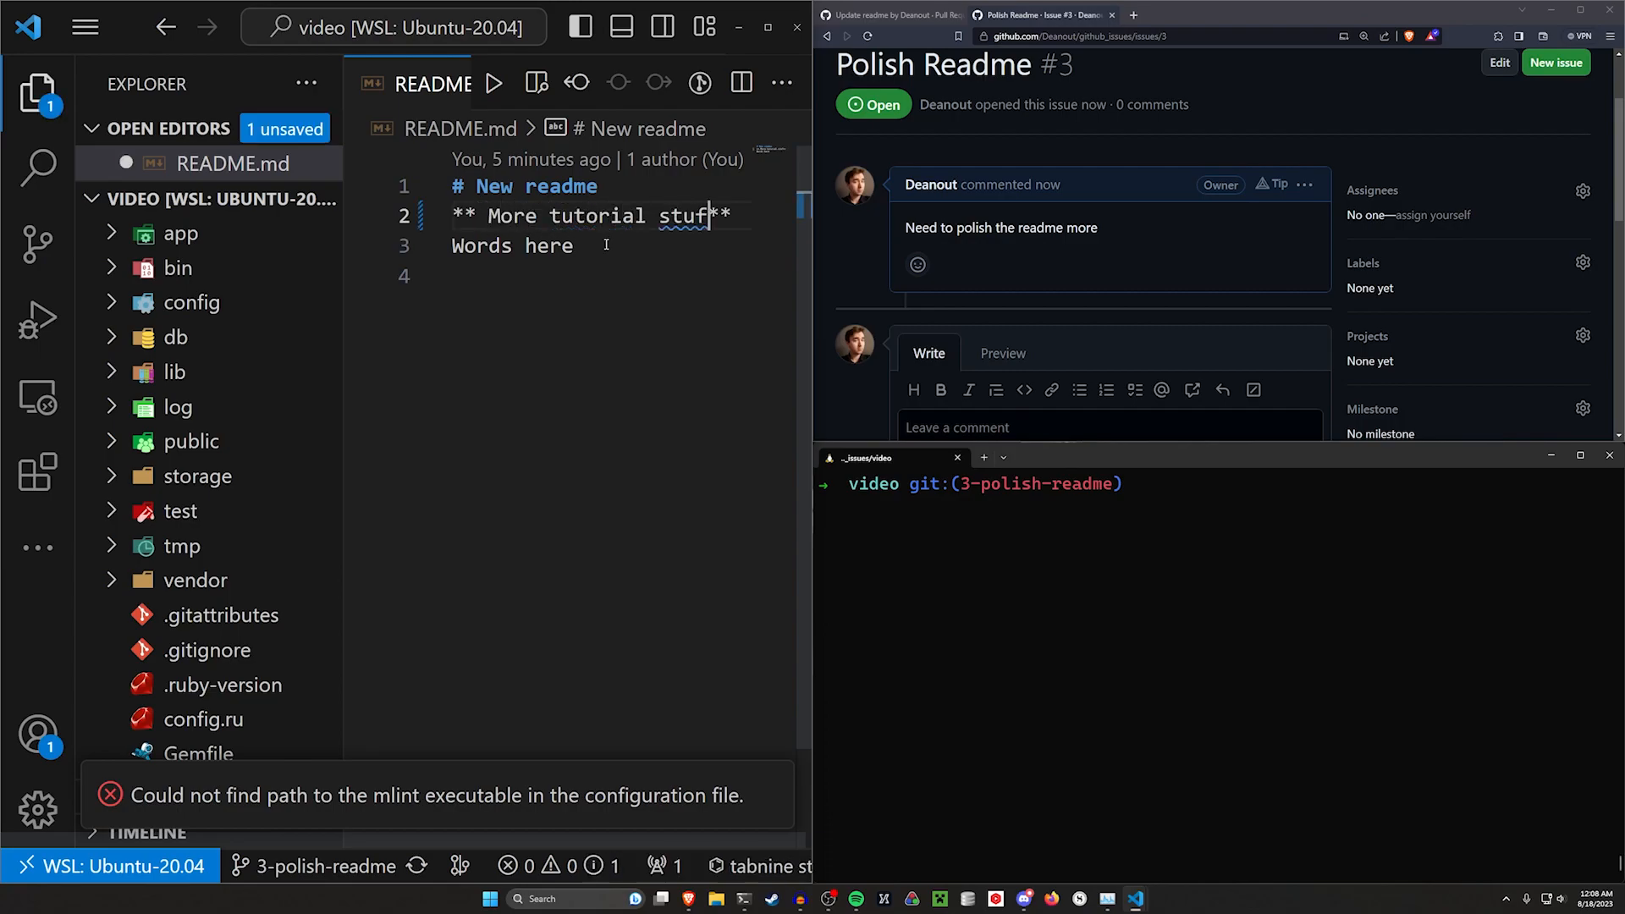
type("f here")
key("ctrl+s")
Check the repository's git status in the terminal
left_click(1052, 556)
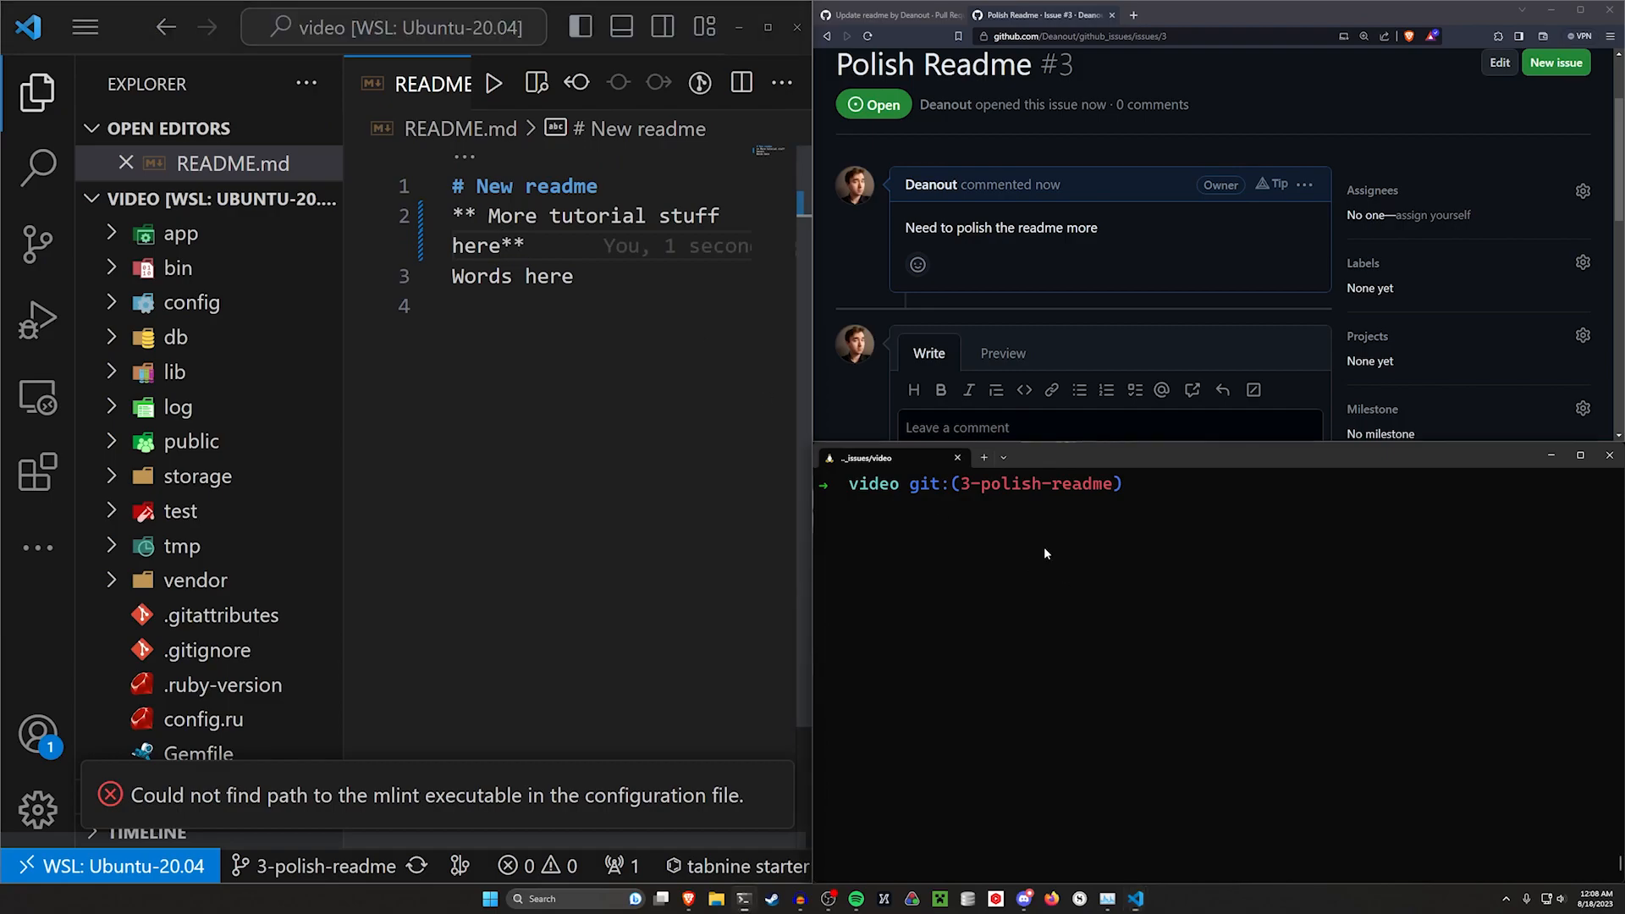
type("git status")
key("Return")
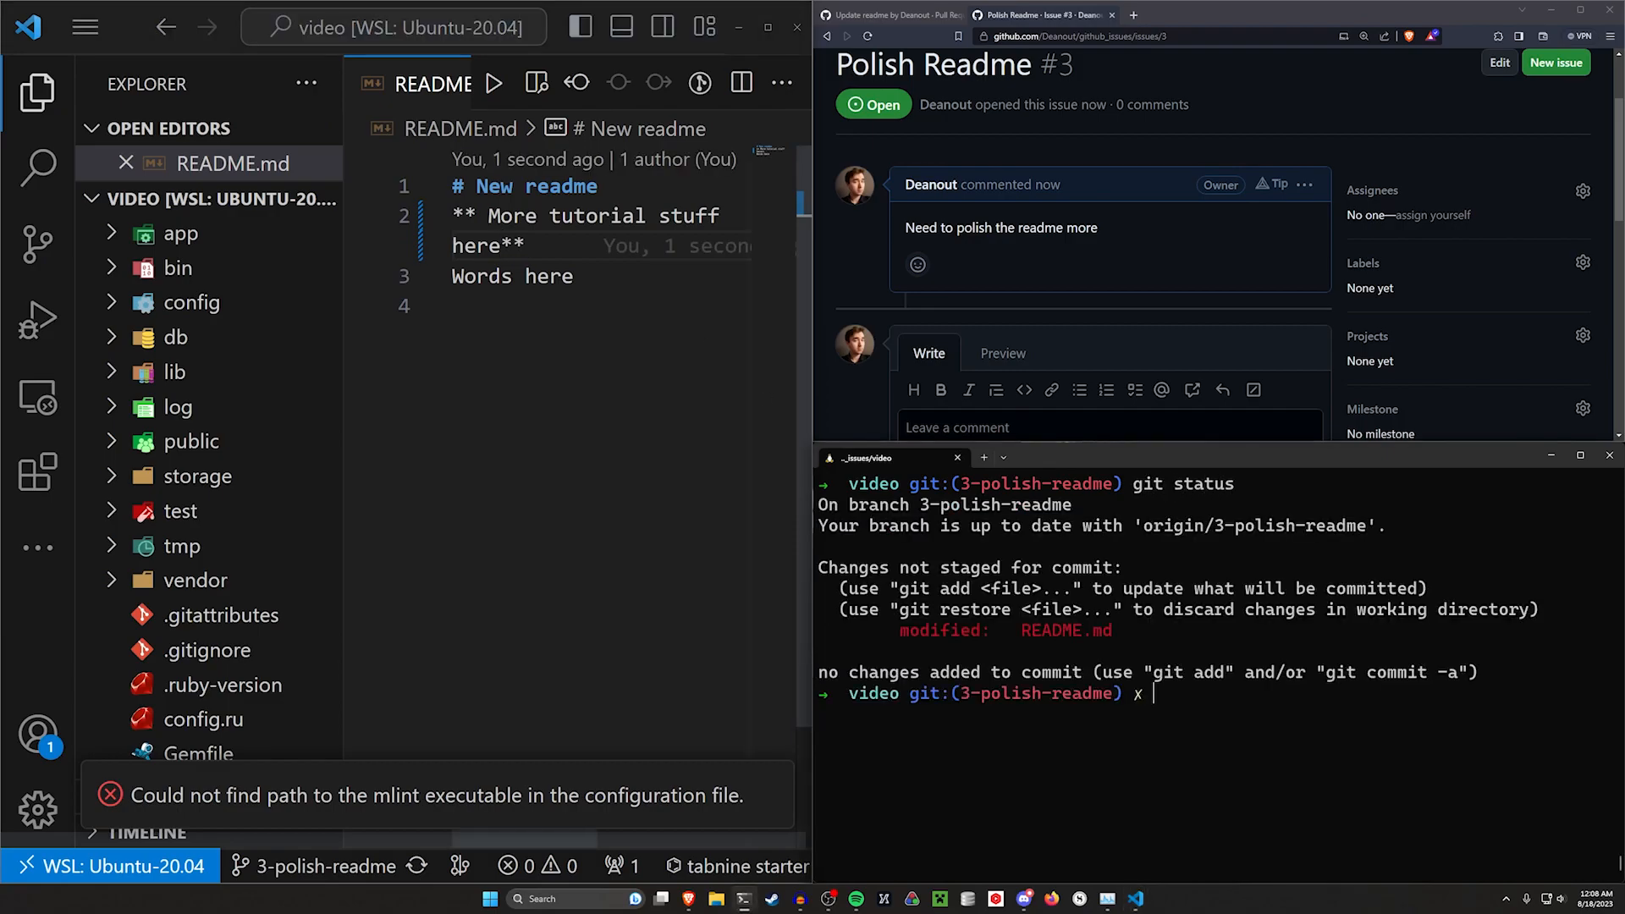
Stage README.md with git add and start a git commit
type("git commit")
key("F11")
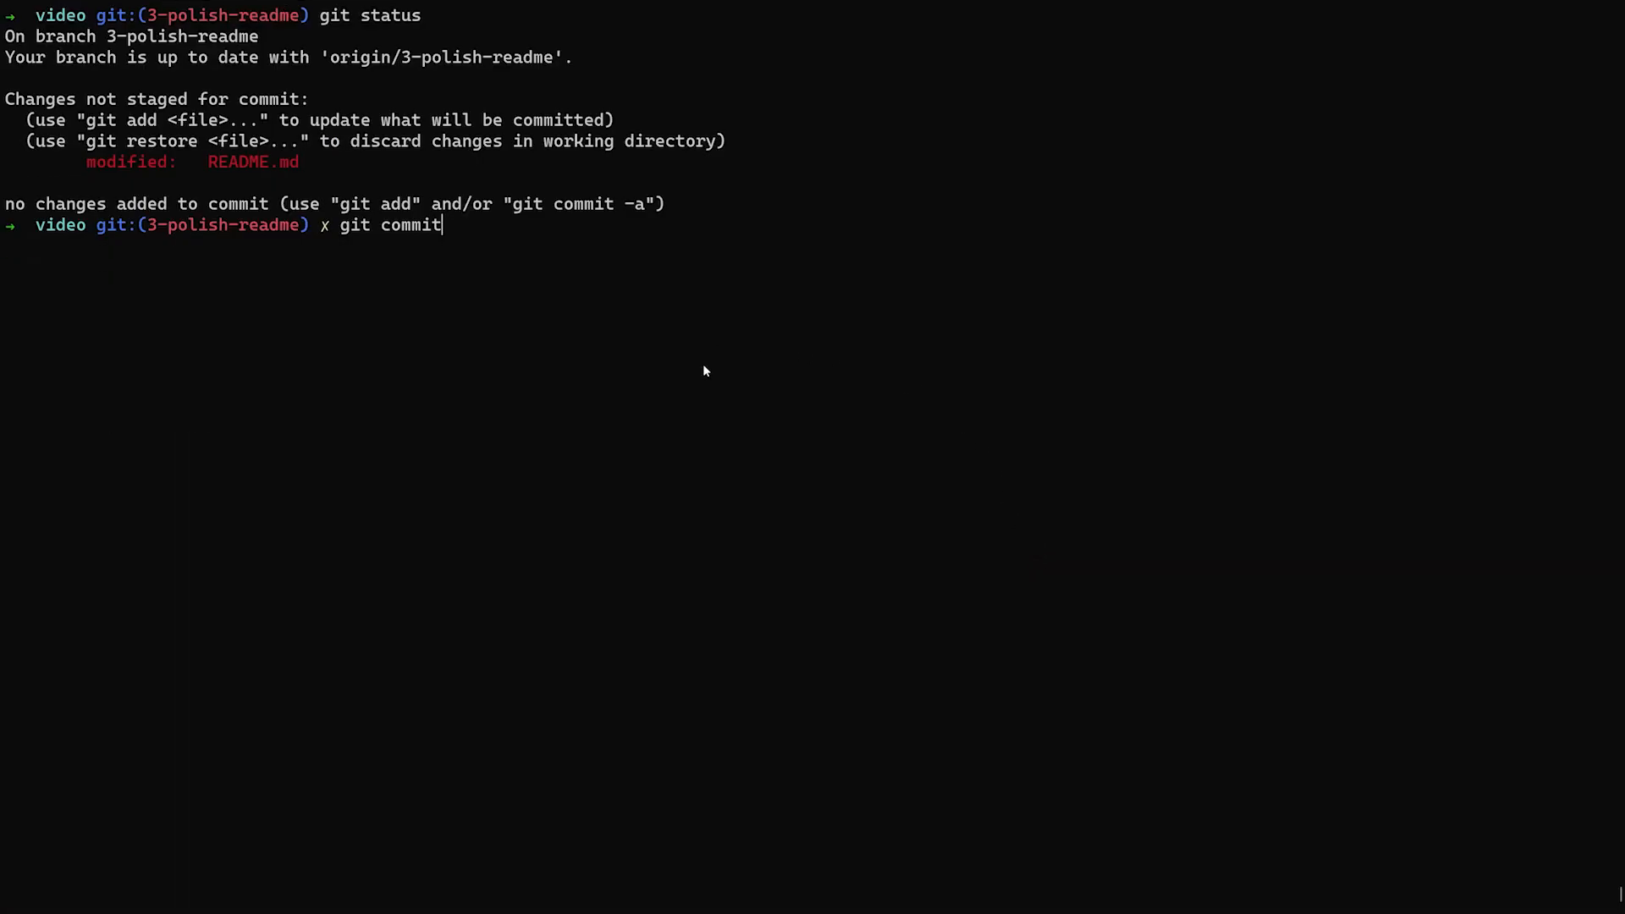
key("Return")
key("ctrl+l")
type("git add re")
key("Tab")
key("Return")
type("git commit")
key("Return")
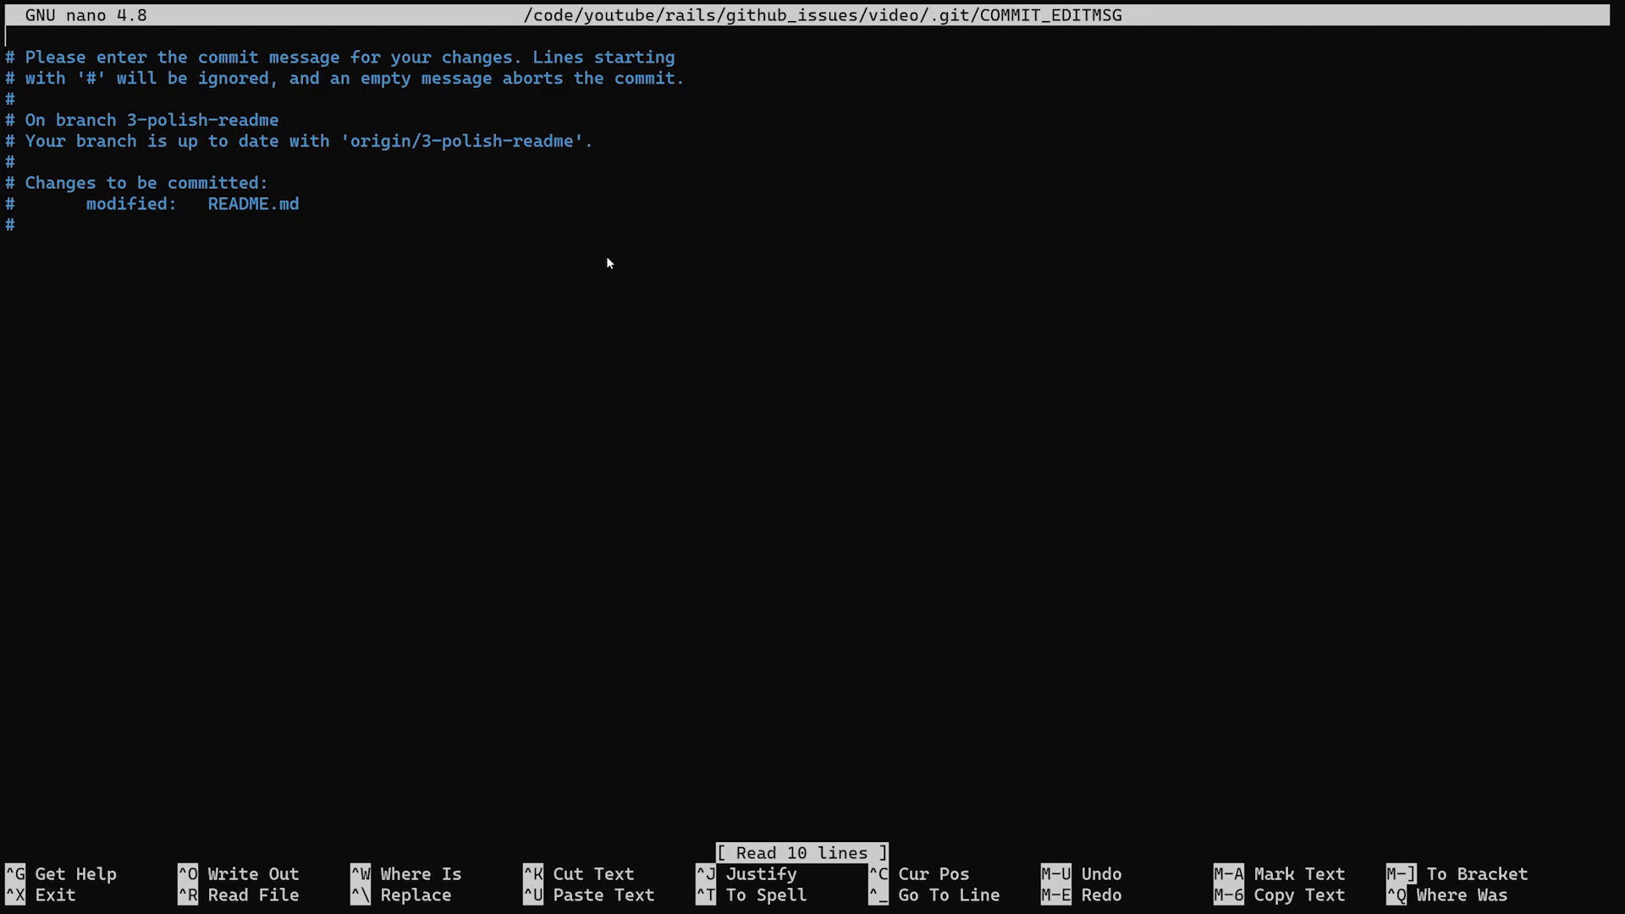
Enter "Polished Readme" as the commit message title and add blank lines below it
type("Polished Readme")
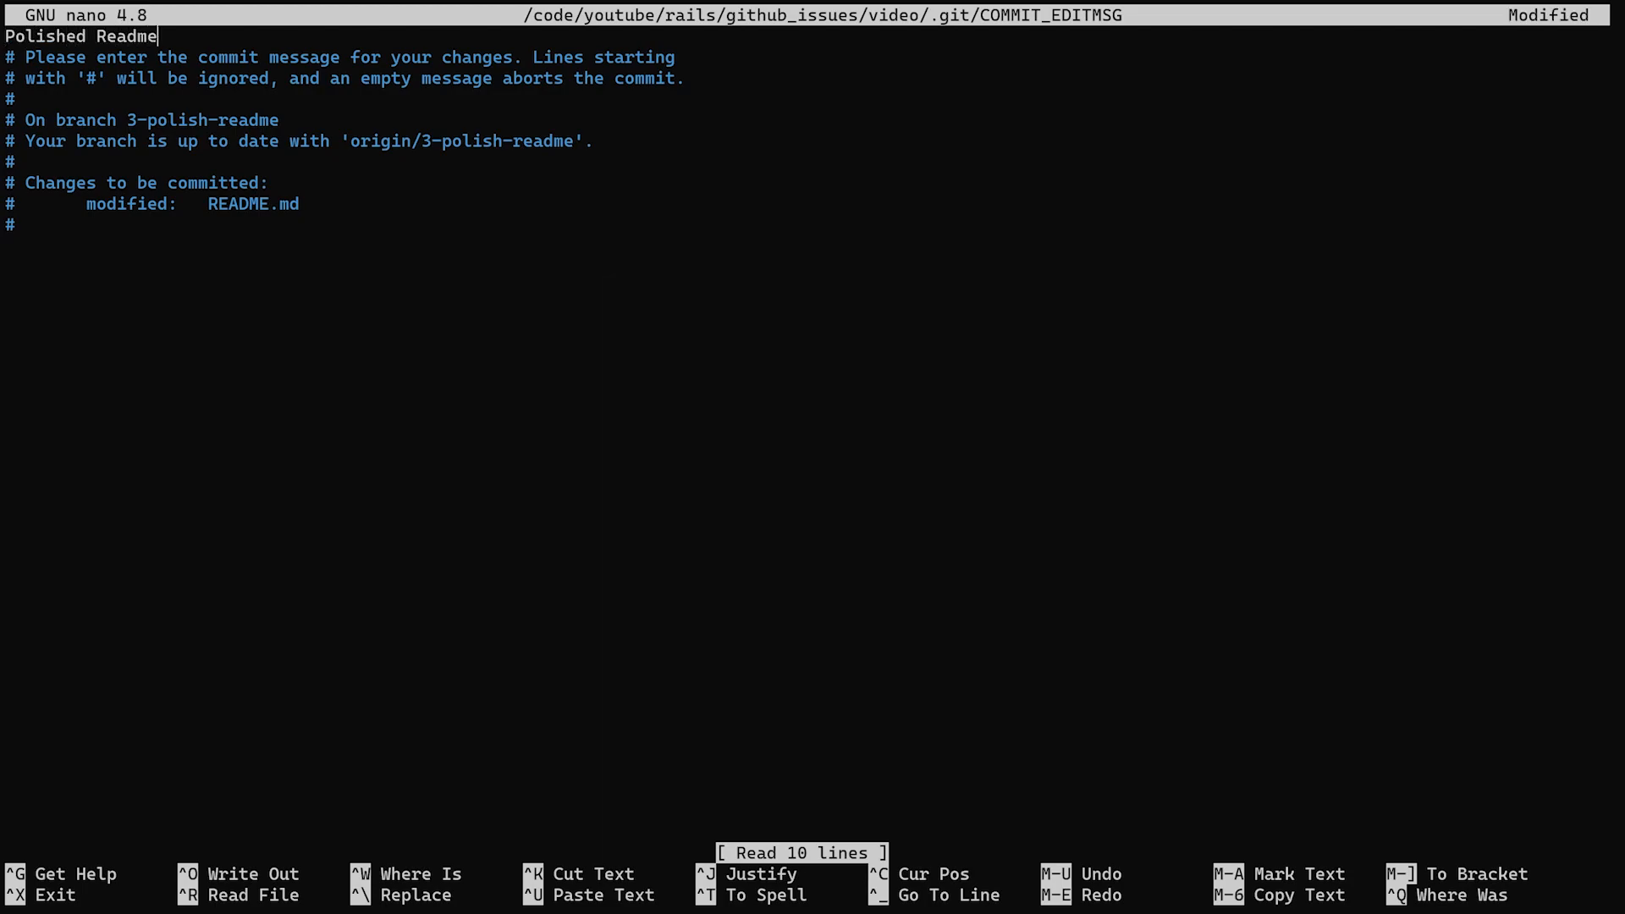
key("Return")
key("Return")
key("Return")
key("Return")
Add an unchecked task item "Still need to do this" to the commit message body
key("Up")
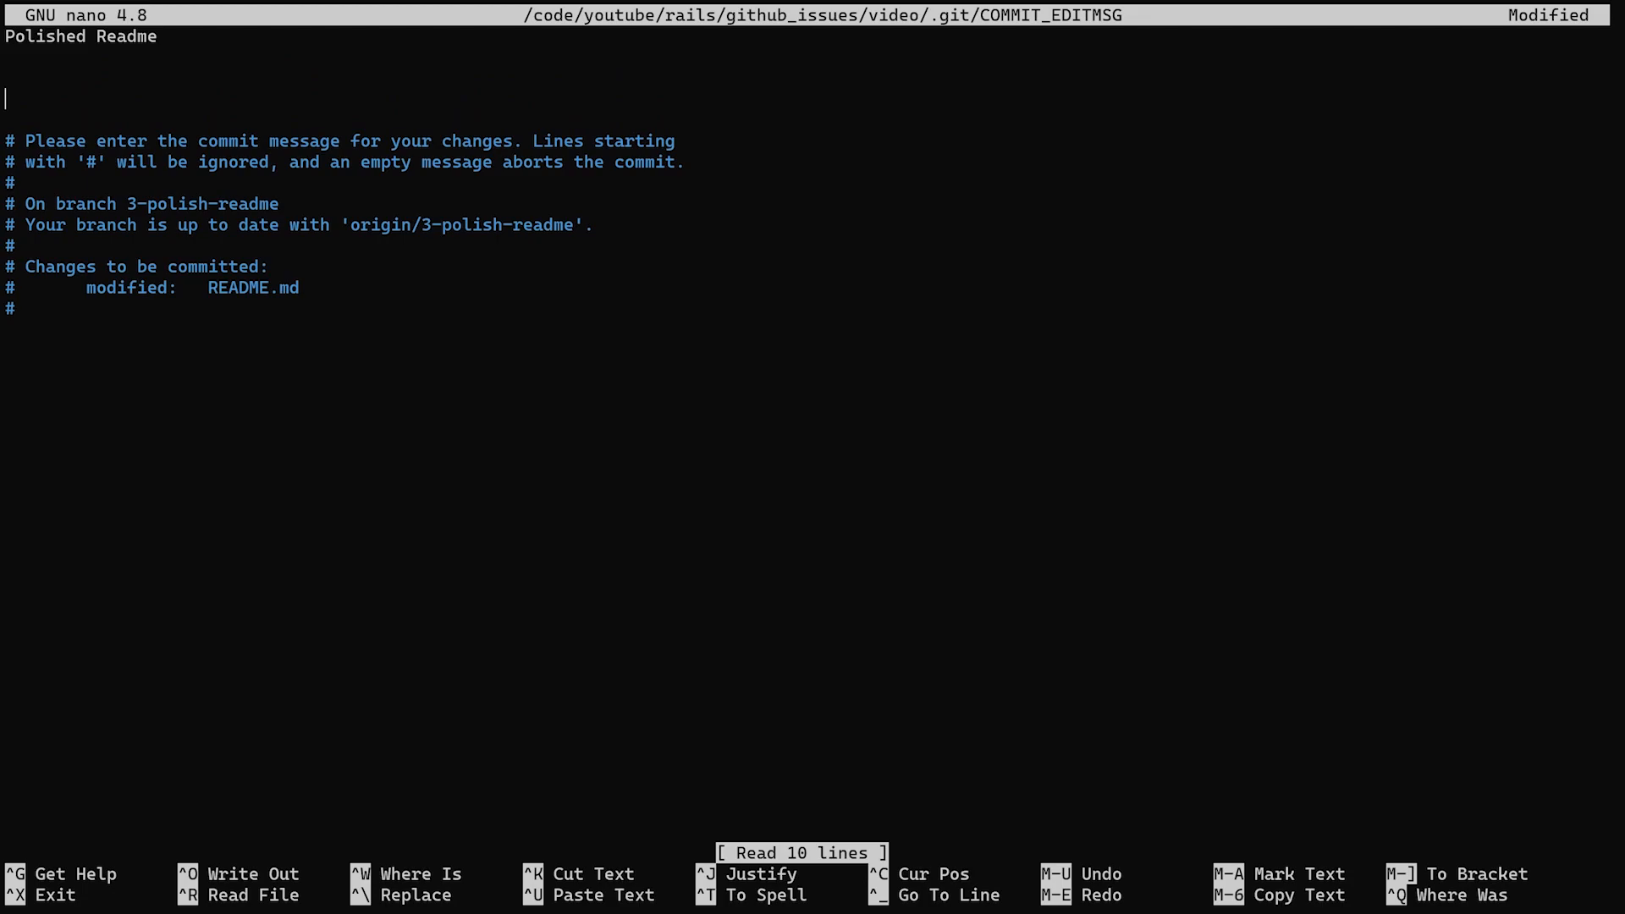
type("- []")
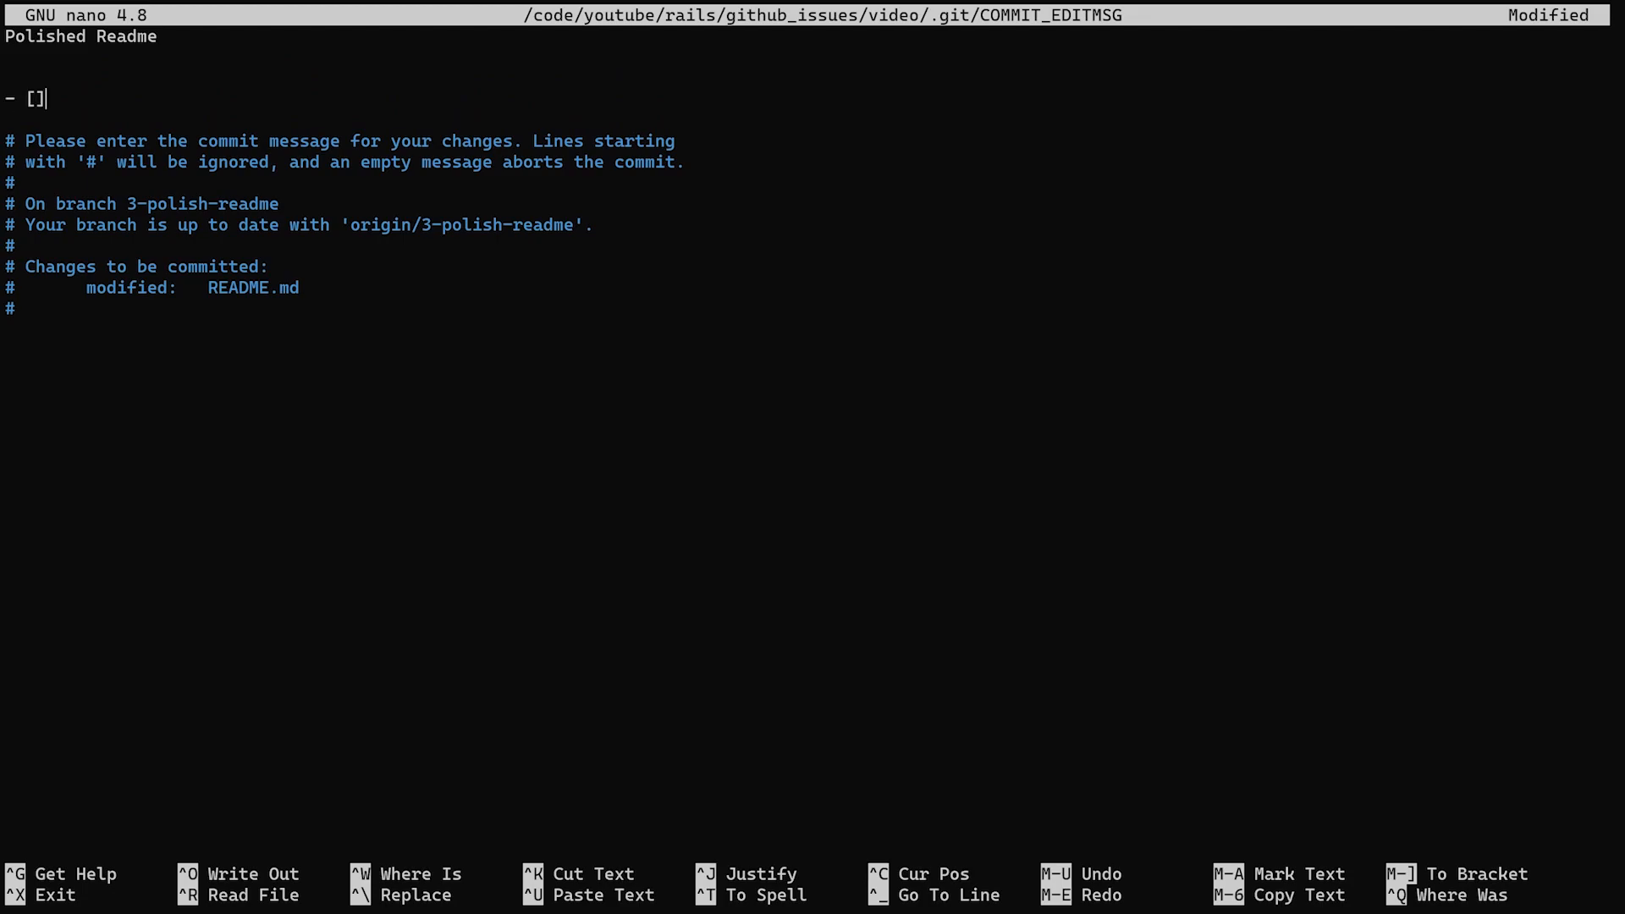
key("Left")
key("Right")
type("Still need to do this")
key("ctrl+Left")
key("ctrl+Left")
key("ctrl+Left")
key("ctrl+Left")
key("ctrl+Left")
key("ctrl+Left")
key("ctrl+Left")
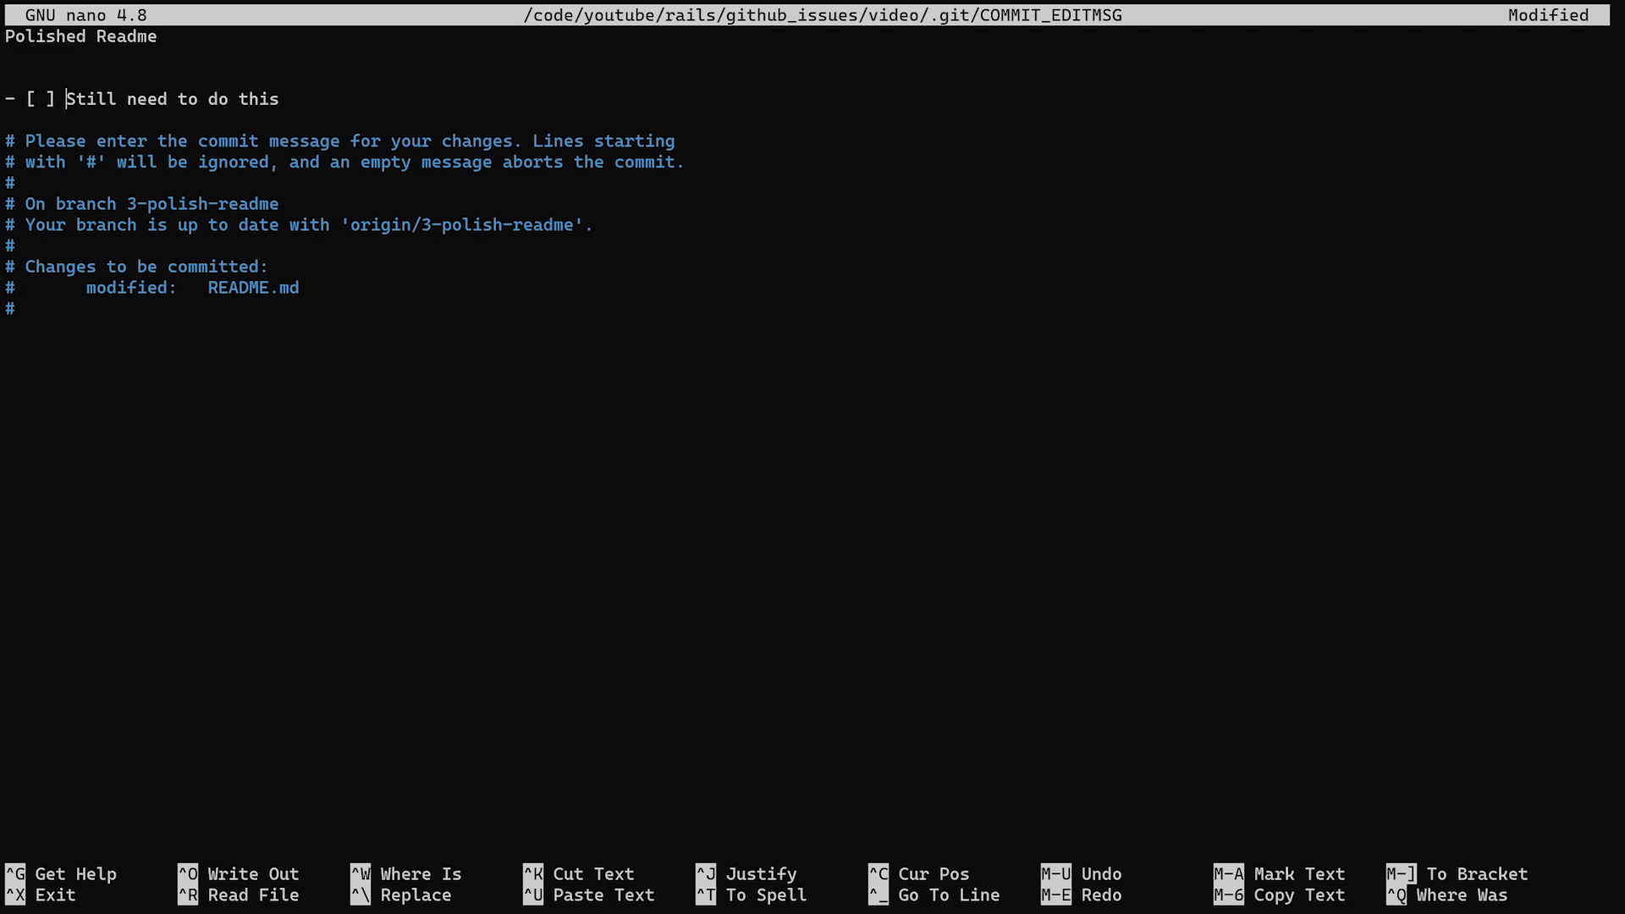
Add a checked task item "Polished the readme" above the unchecked one in the commit message
key("Down")
key("Down")
key("Down")
key("Down")
key("Down")
key("Up")
key("Up")
key("Right")
key("Right")
key("Right")
key("Right")
key("Left")
key("shift+Right")
key("Right")
key("shift+Right")
key("shift+Right")
key("shift+Right")
key("Left")
key("Up")
type("- [x] Polished the readme")
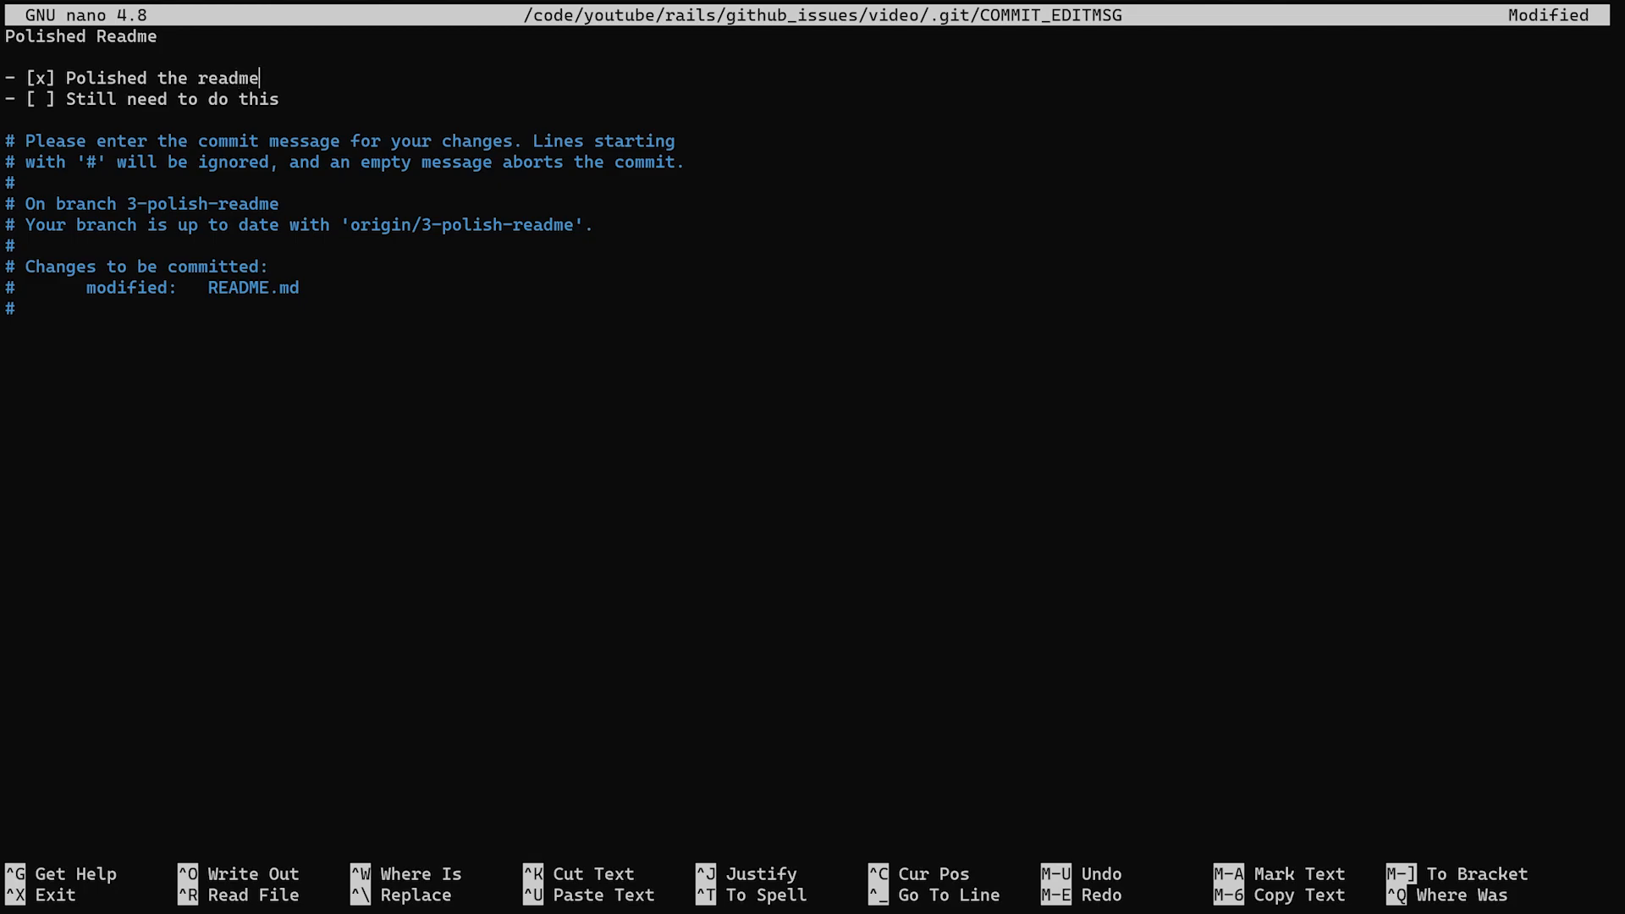
Save the commit message and exit the editor to complete the commit
key("ctrl+o")
key("Return")
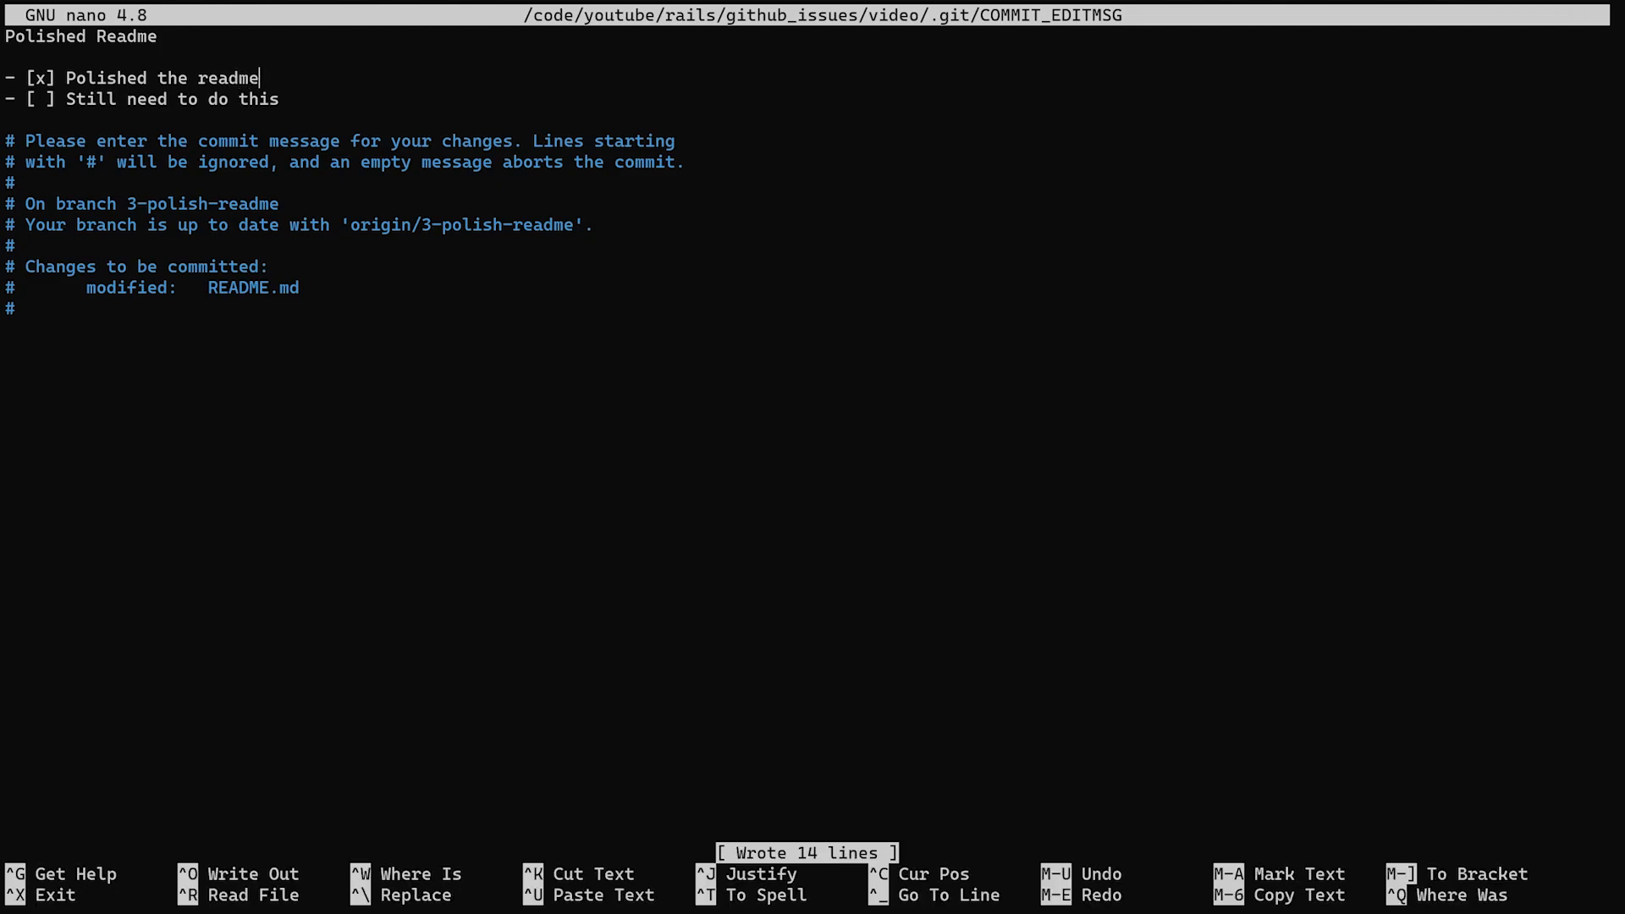
key("ctrl+x")
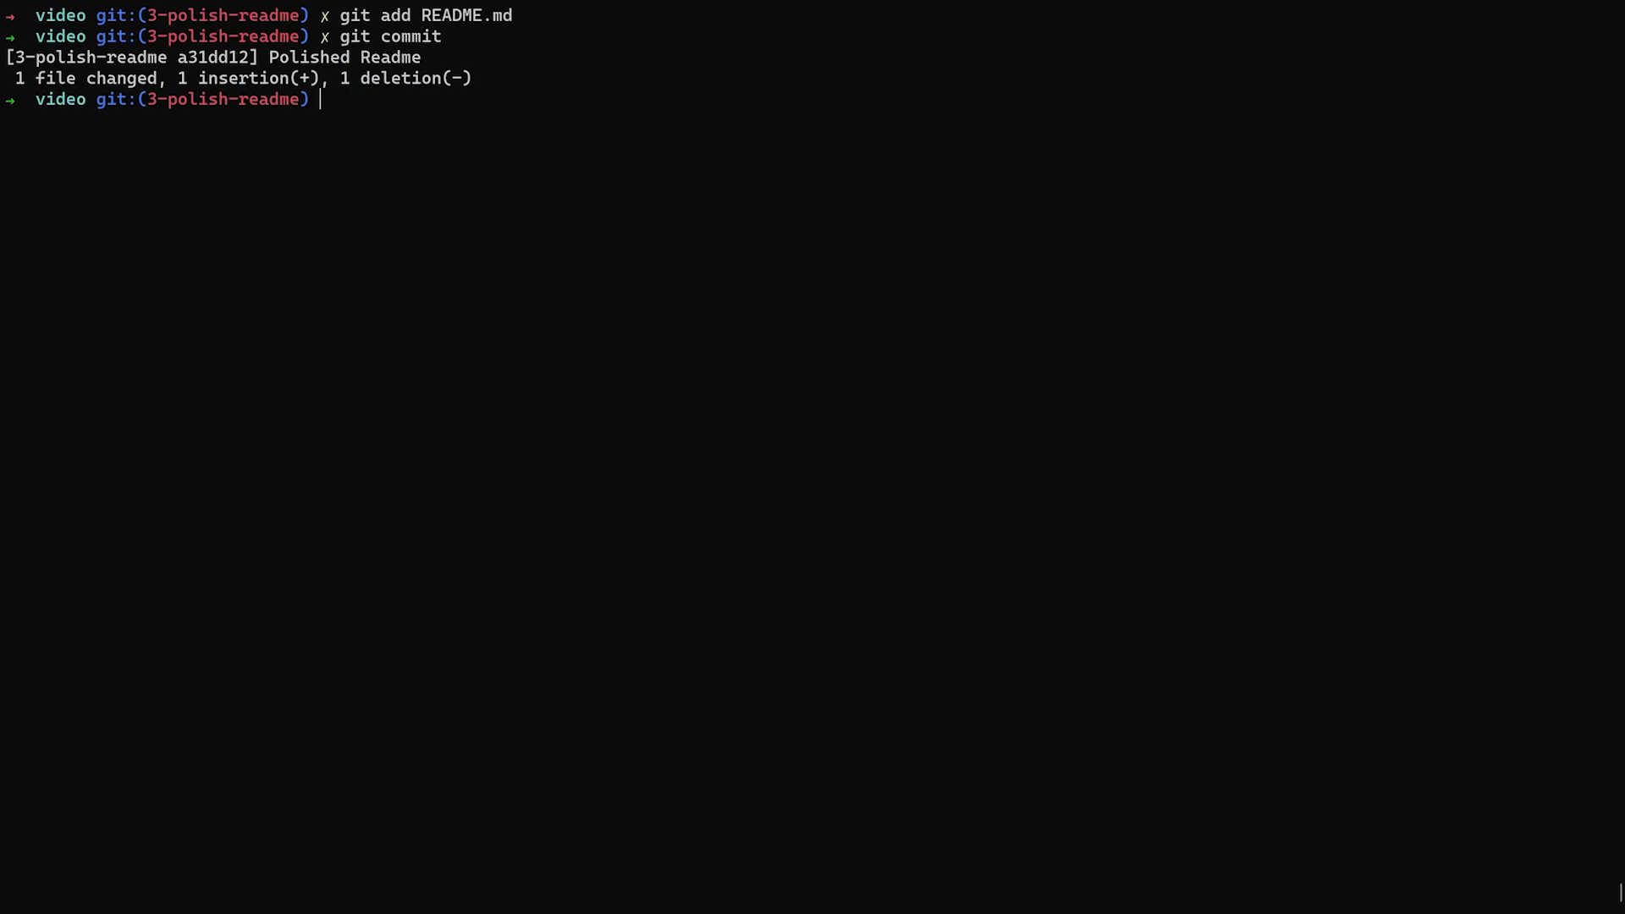
Push the new commit to the remote with git push
key("ctrl+l")
type("git push")
key("Return")
key("F11")
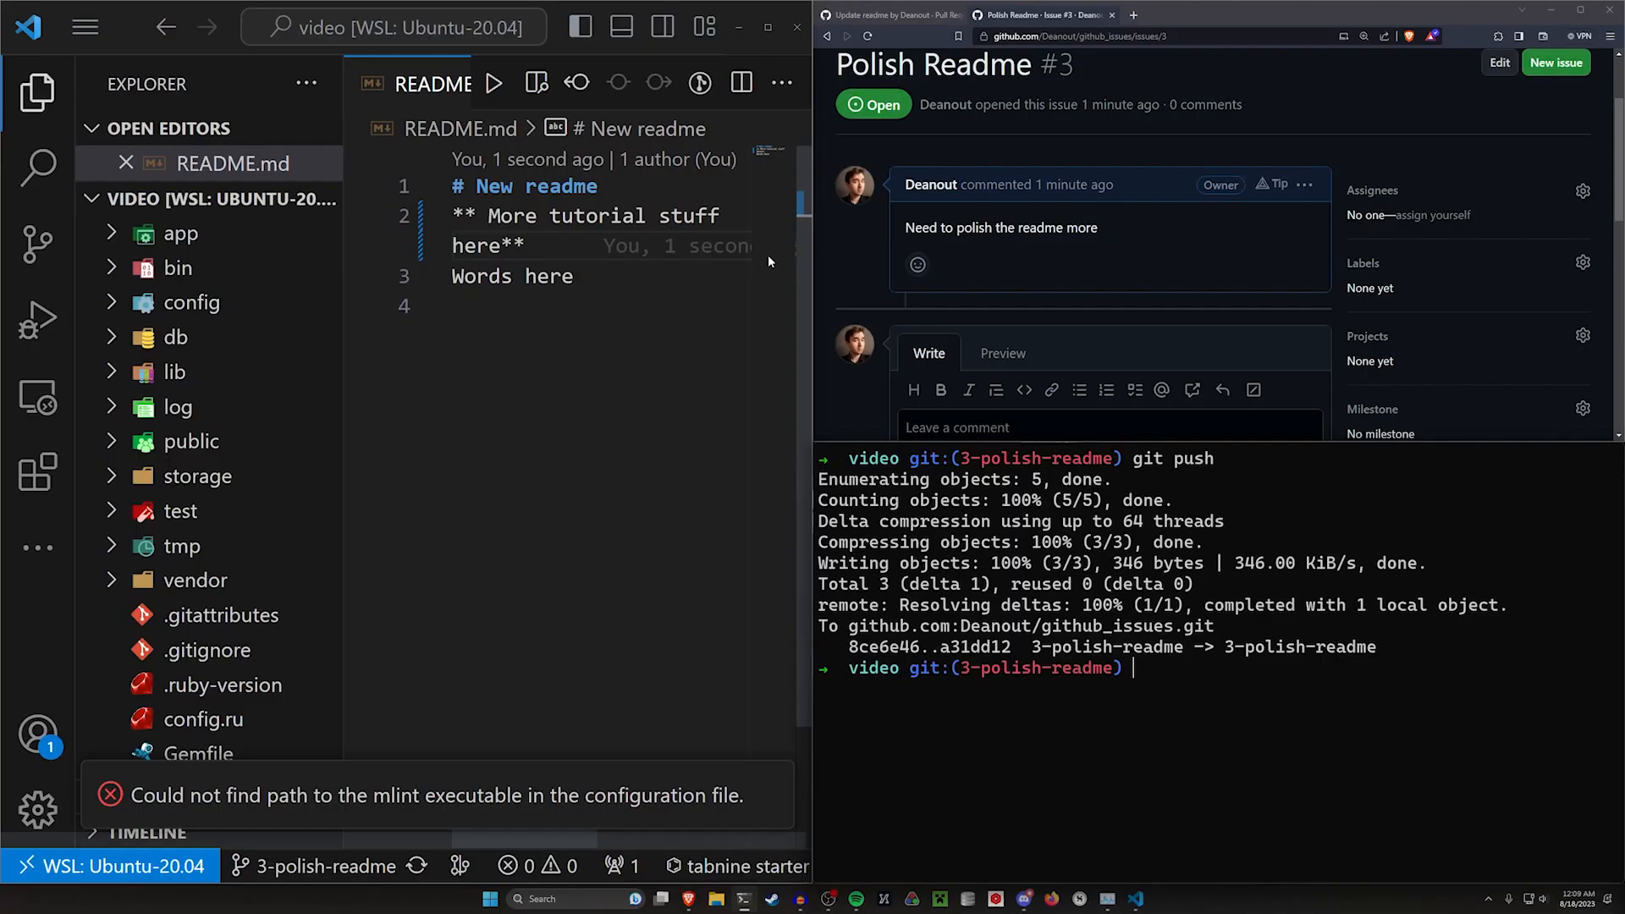
Create a pull request from the 3-polish-readme branch titled "Polished Readme" with the commit's task list
left_click(1267, 110)
scroll(1266, 110, "up", 2)
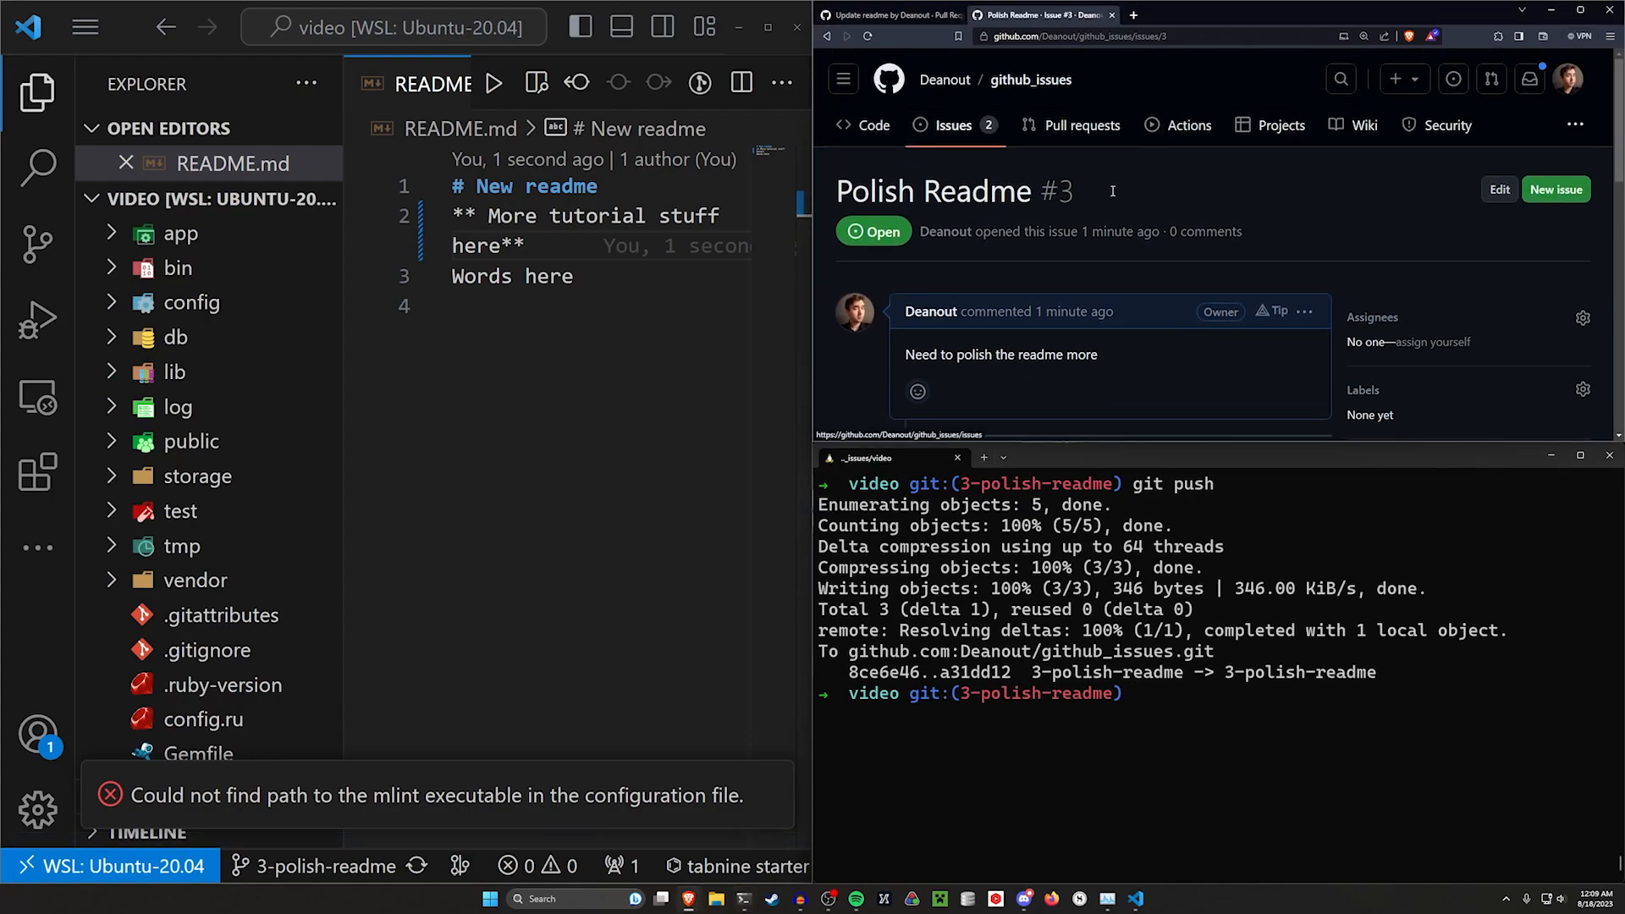
mouse_move(1244, 13)
left_mouse_down()
mouse_move(1256, 68)
mouse_move(1244, 2)
left_mouse_up()
left_click(53, 121)
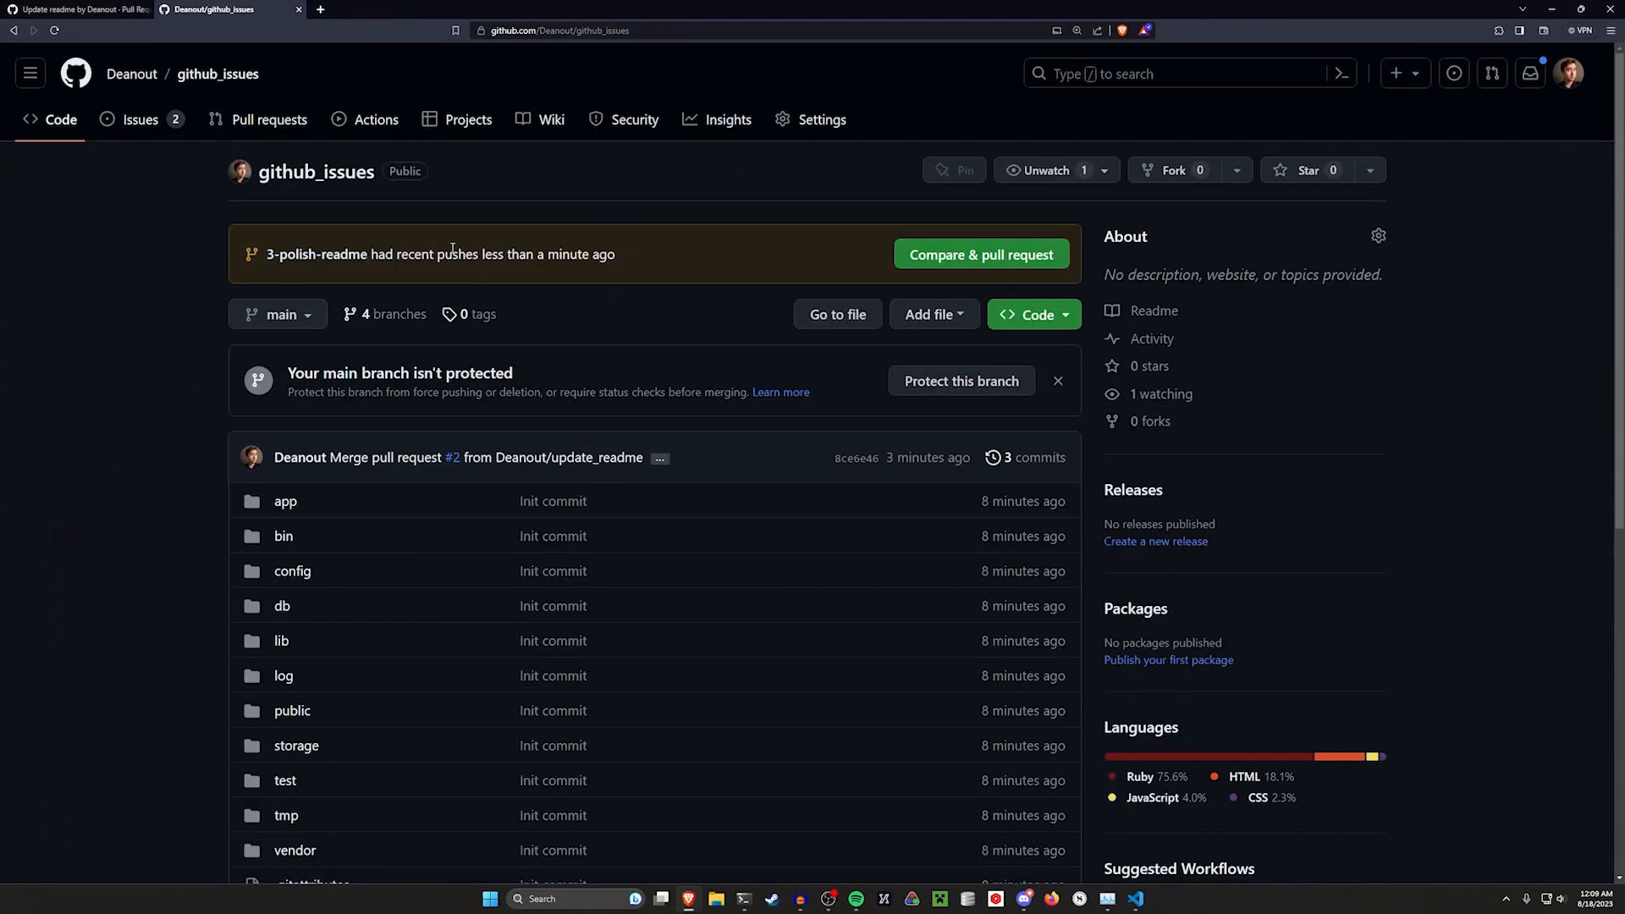
left_click(982, 255)
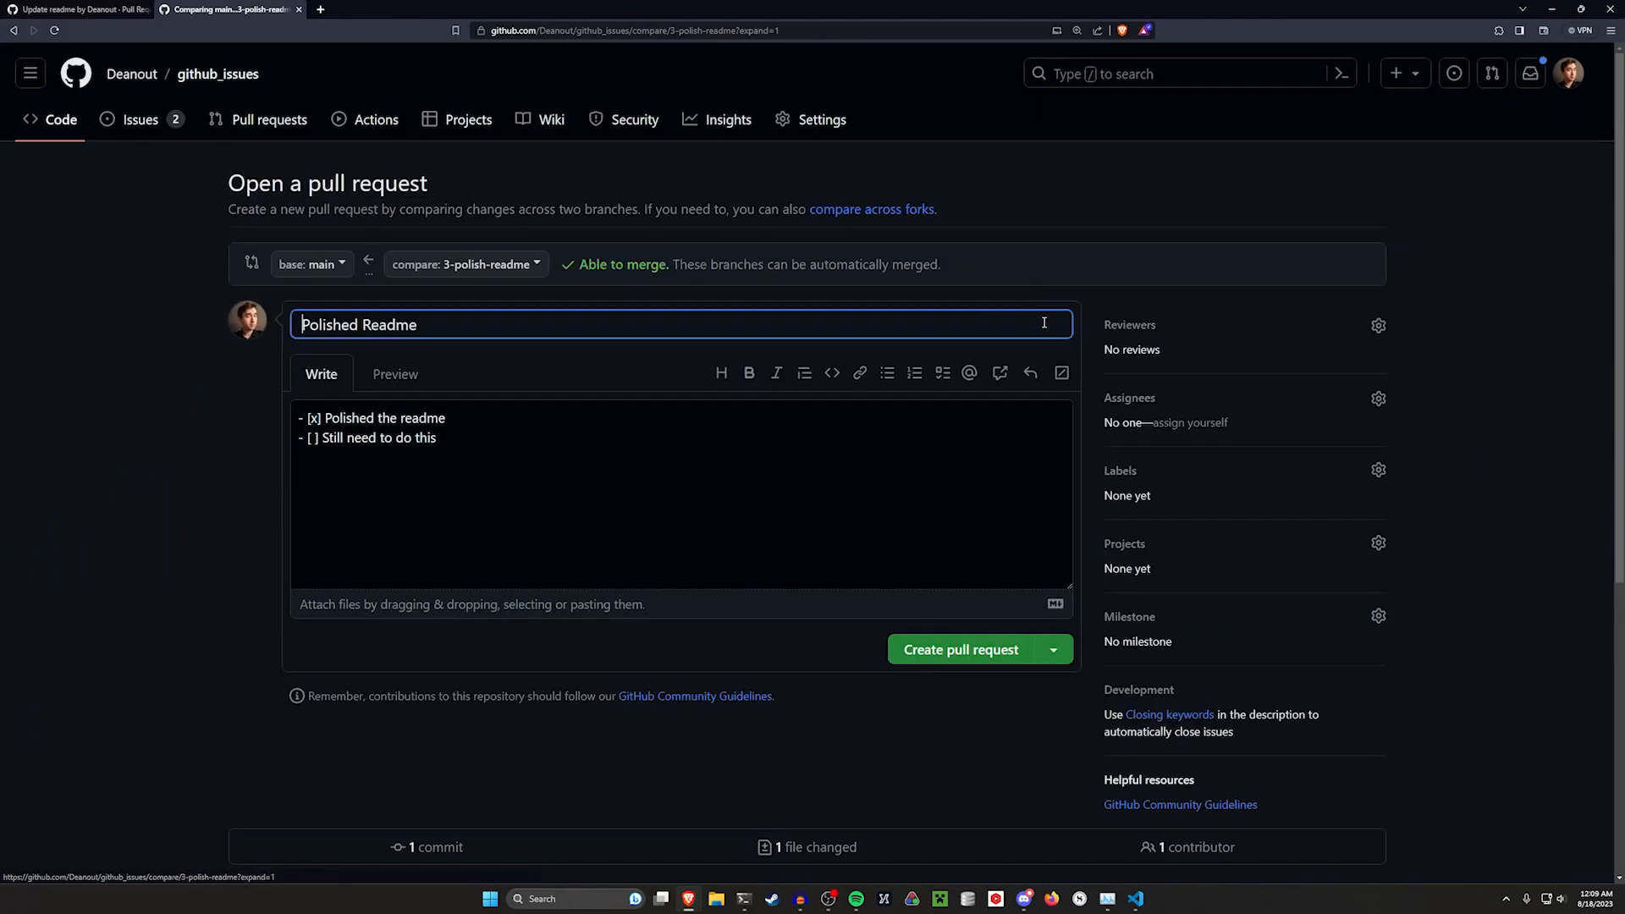
left_click(307, 418)
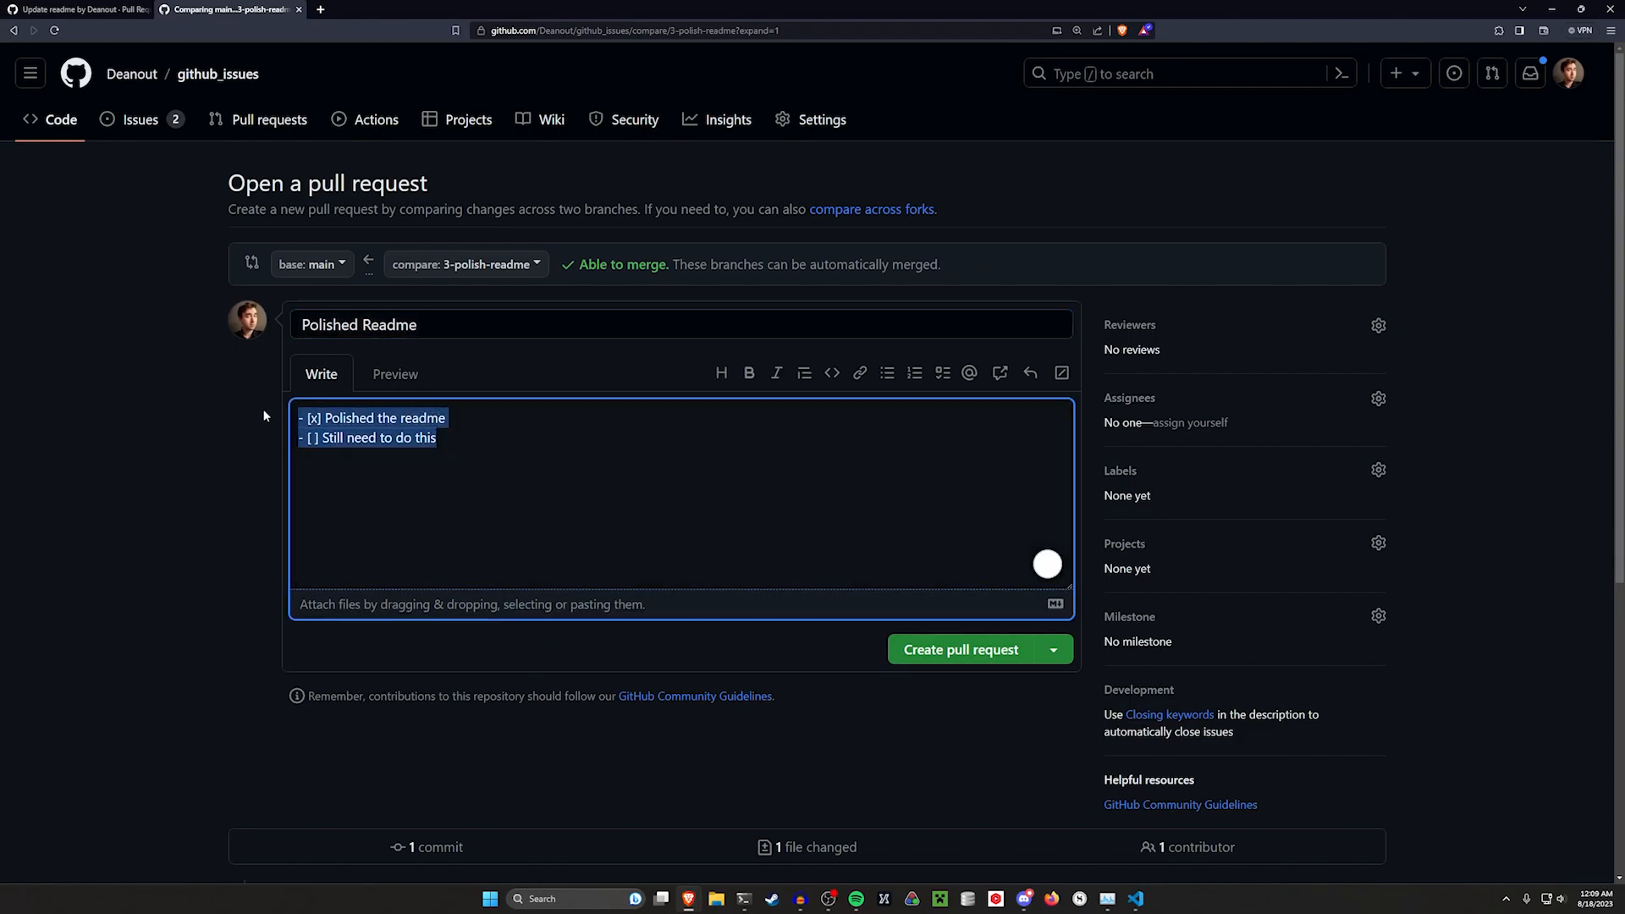
left_click(980, 651)
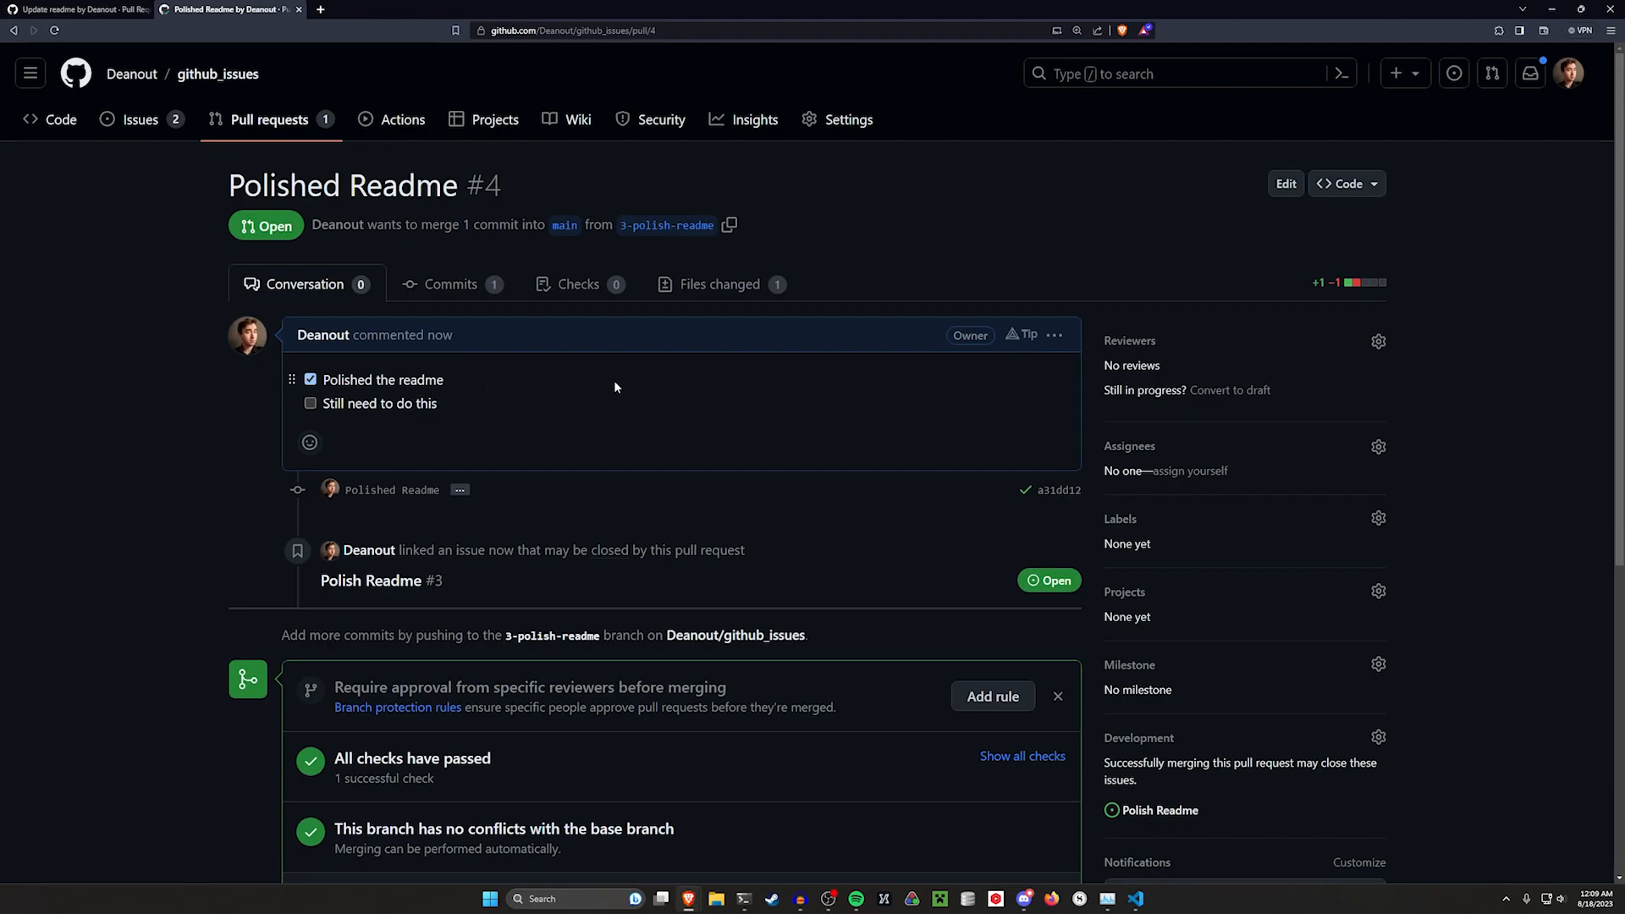
Compare the new pull request with its linked Polish Readme issue opened in a separate tab
scroll(618, 428, "down", 3)
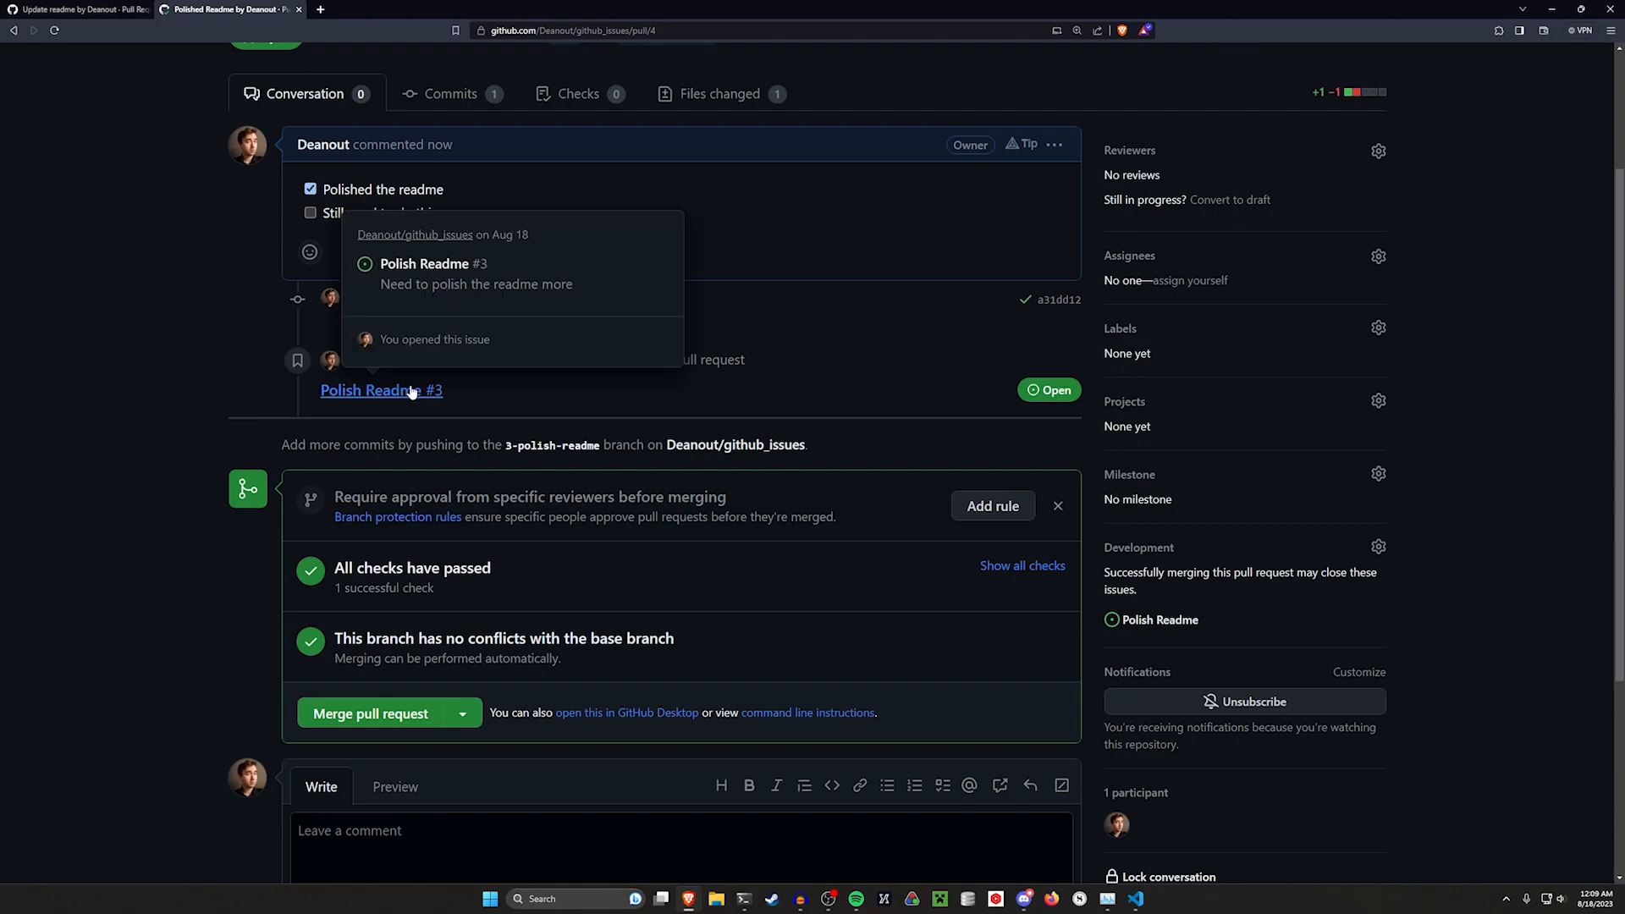
middle_click(373, 390)
left_click(385, 9)
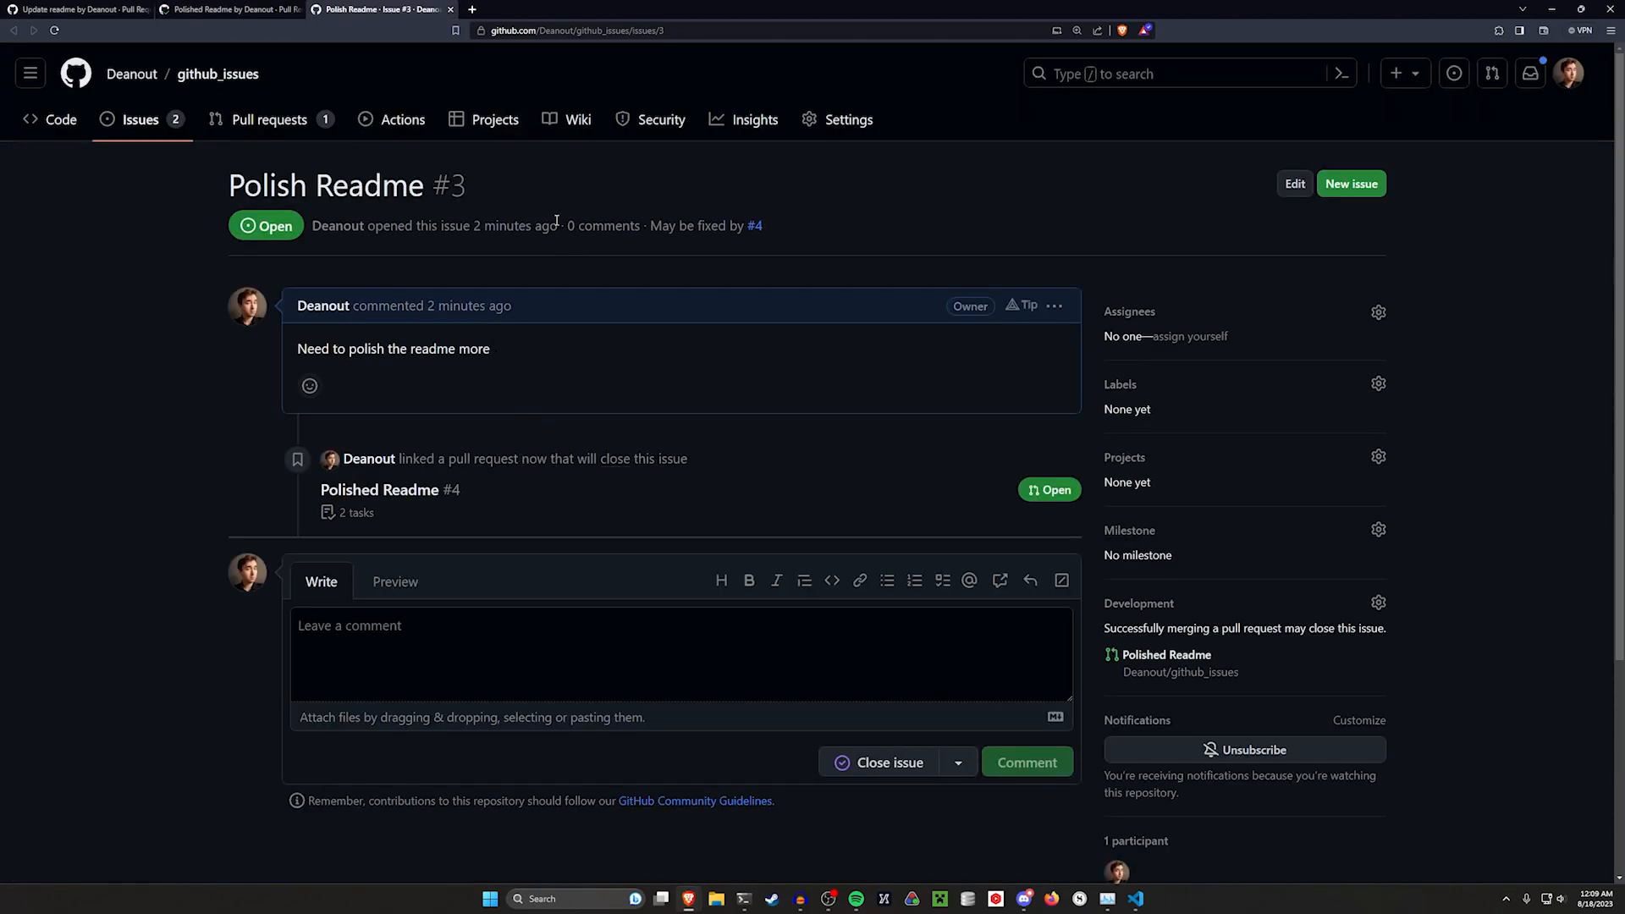
left_click(226, 10)
key("ctrl+Tab")
key("ctrl+shift+Tab")
scroll(678, 336, "up", 3)
left_click_drag(504, 186, 154, 181)
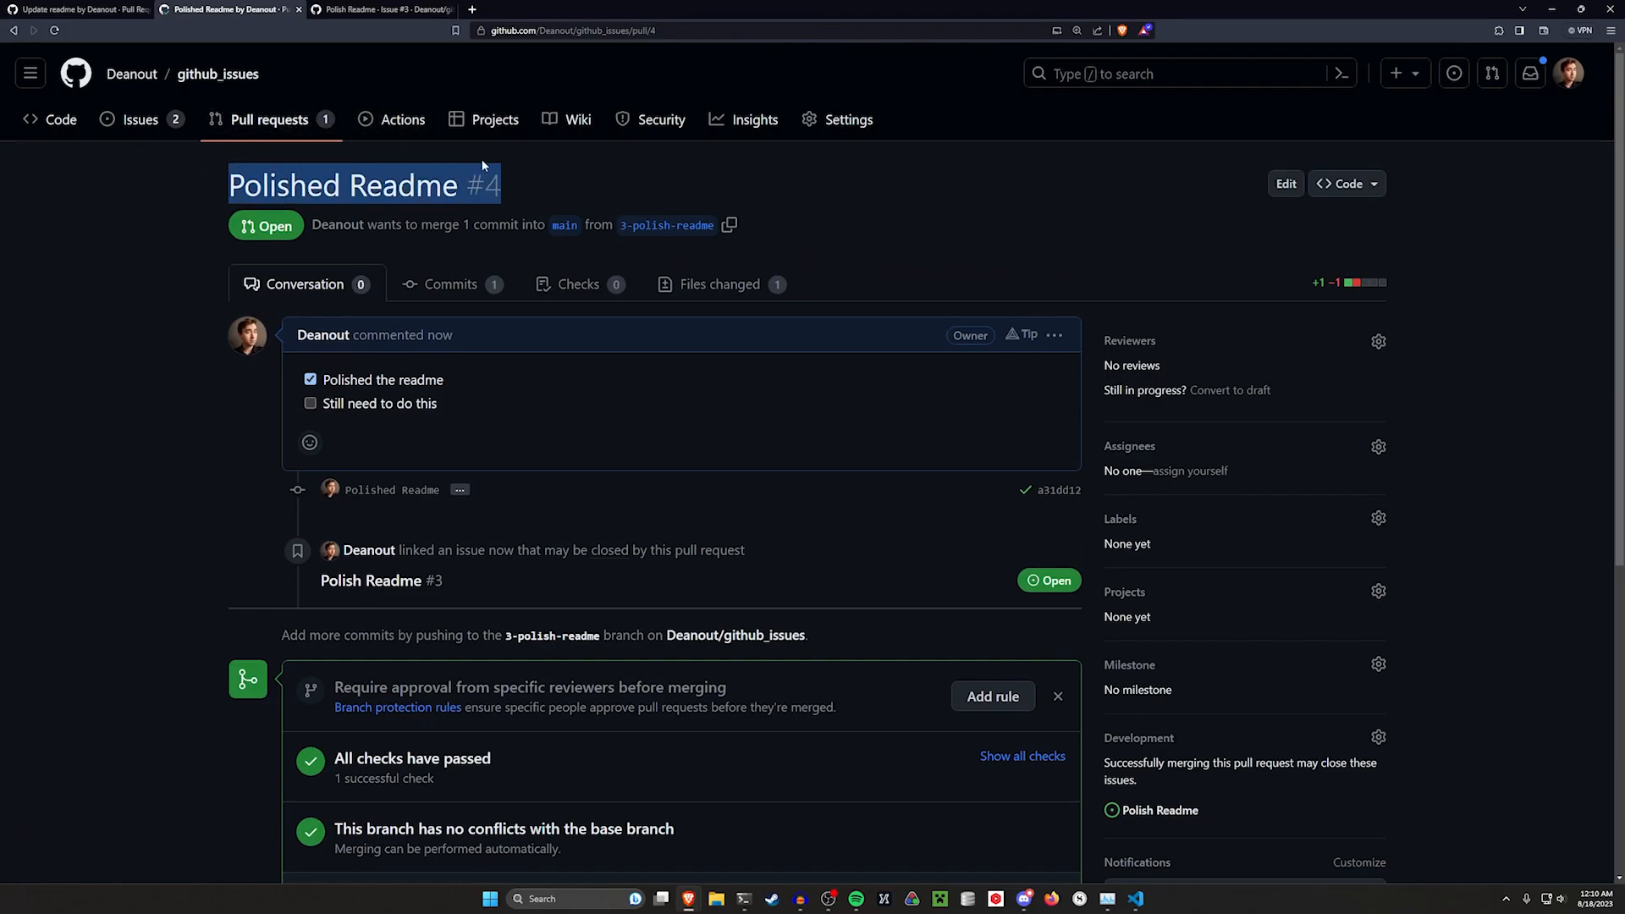
left_click(989, 205)
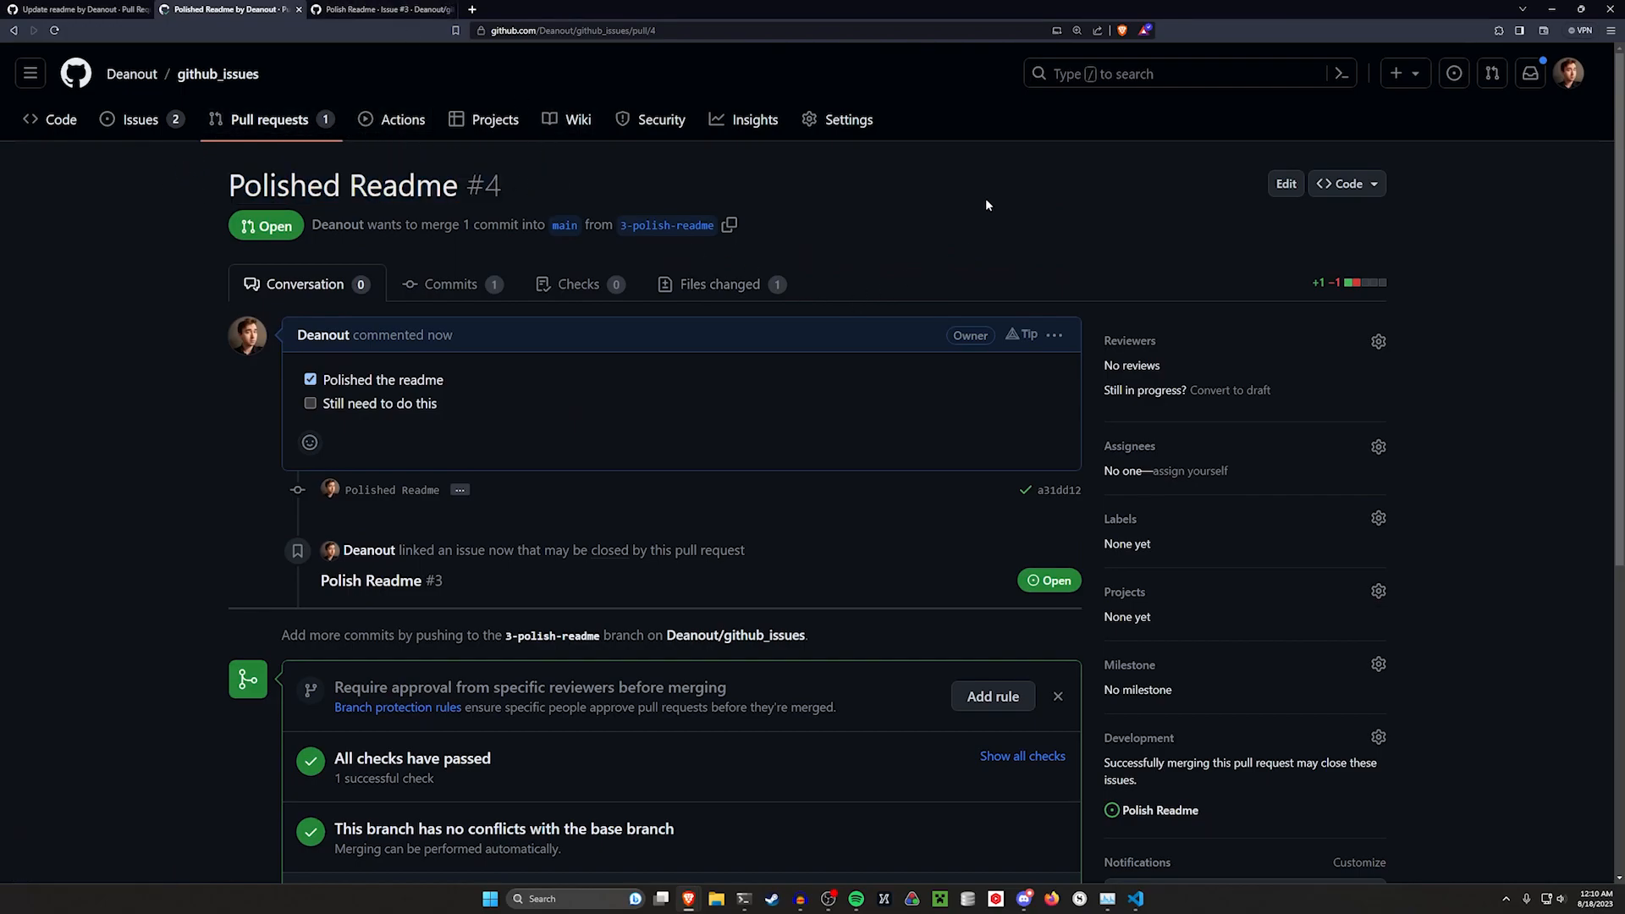
scroll(1460, 595, "down", 2)
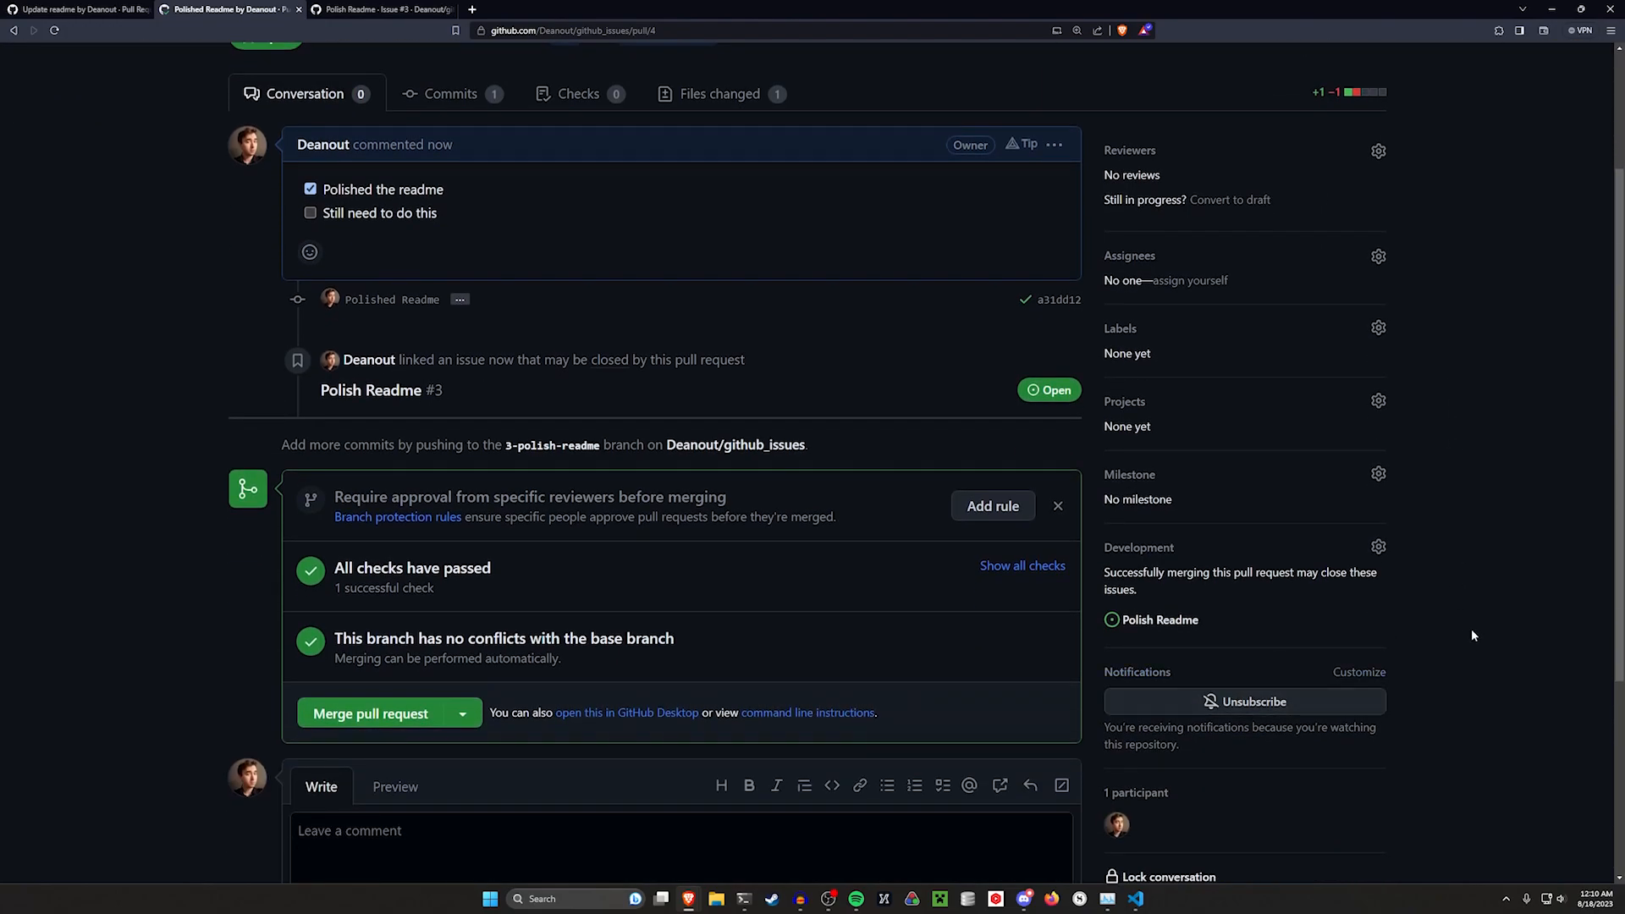
left_click(1197, 621)
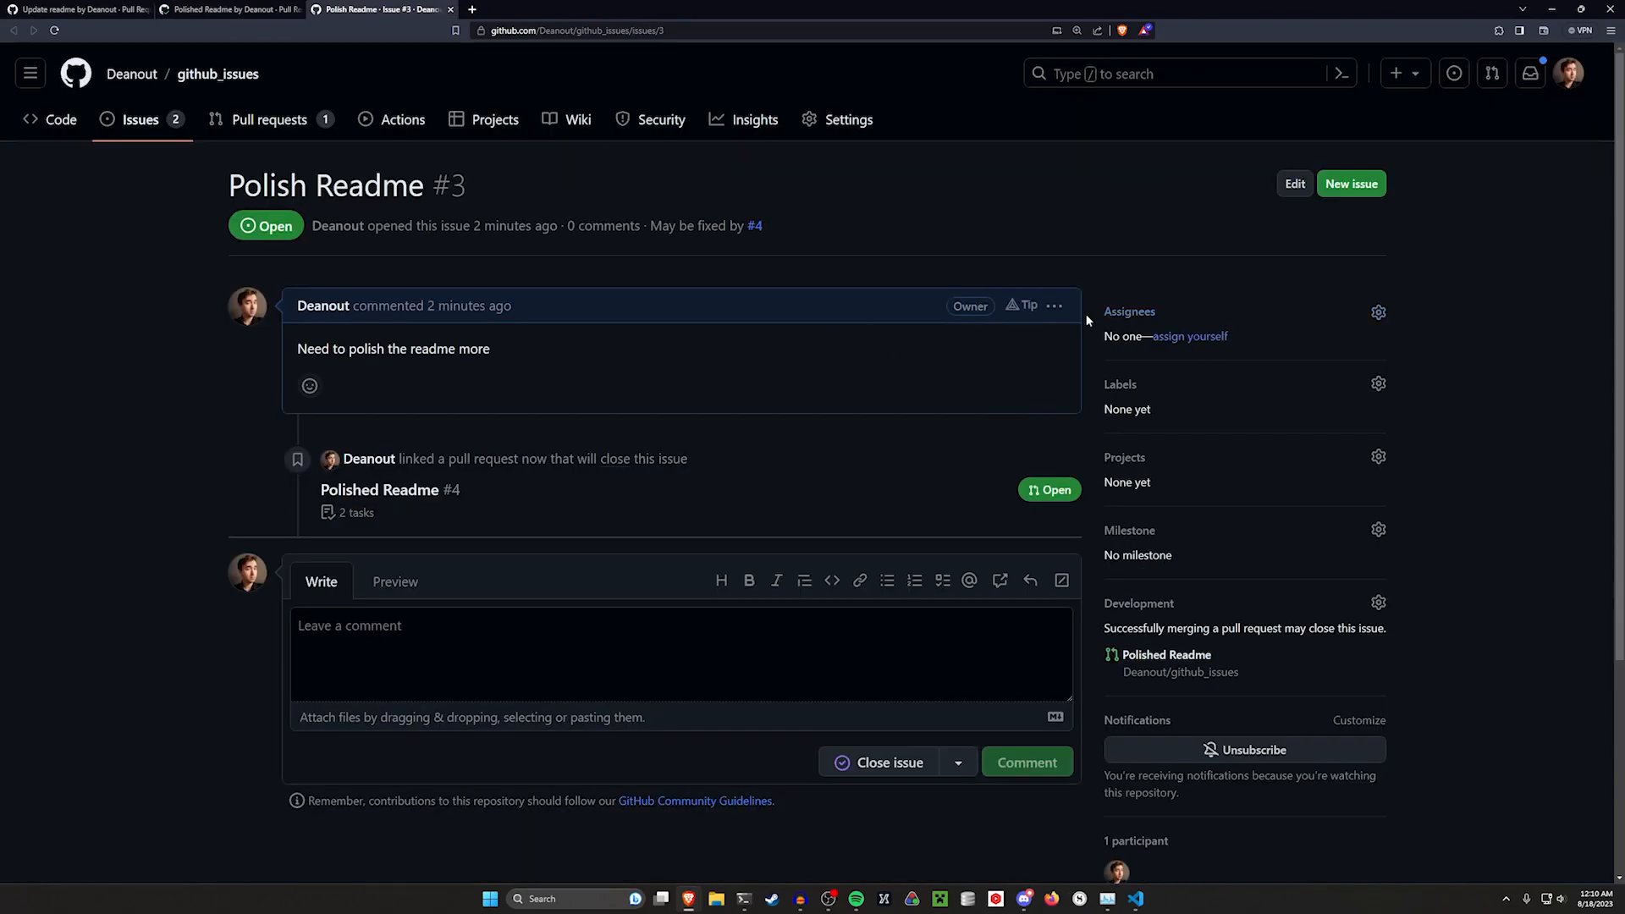
Merge the Polished Readme pull request
left_click(224, 9)
scroll(590, 600, "down", 2)
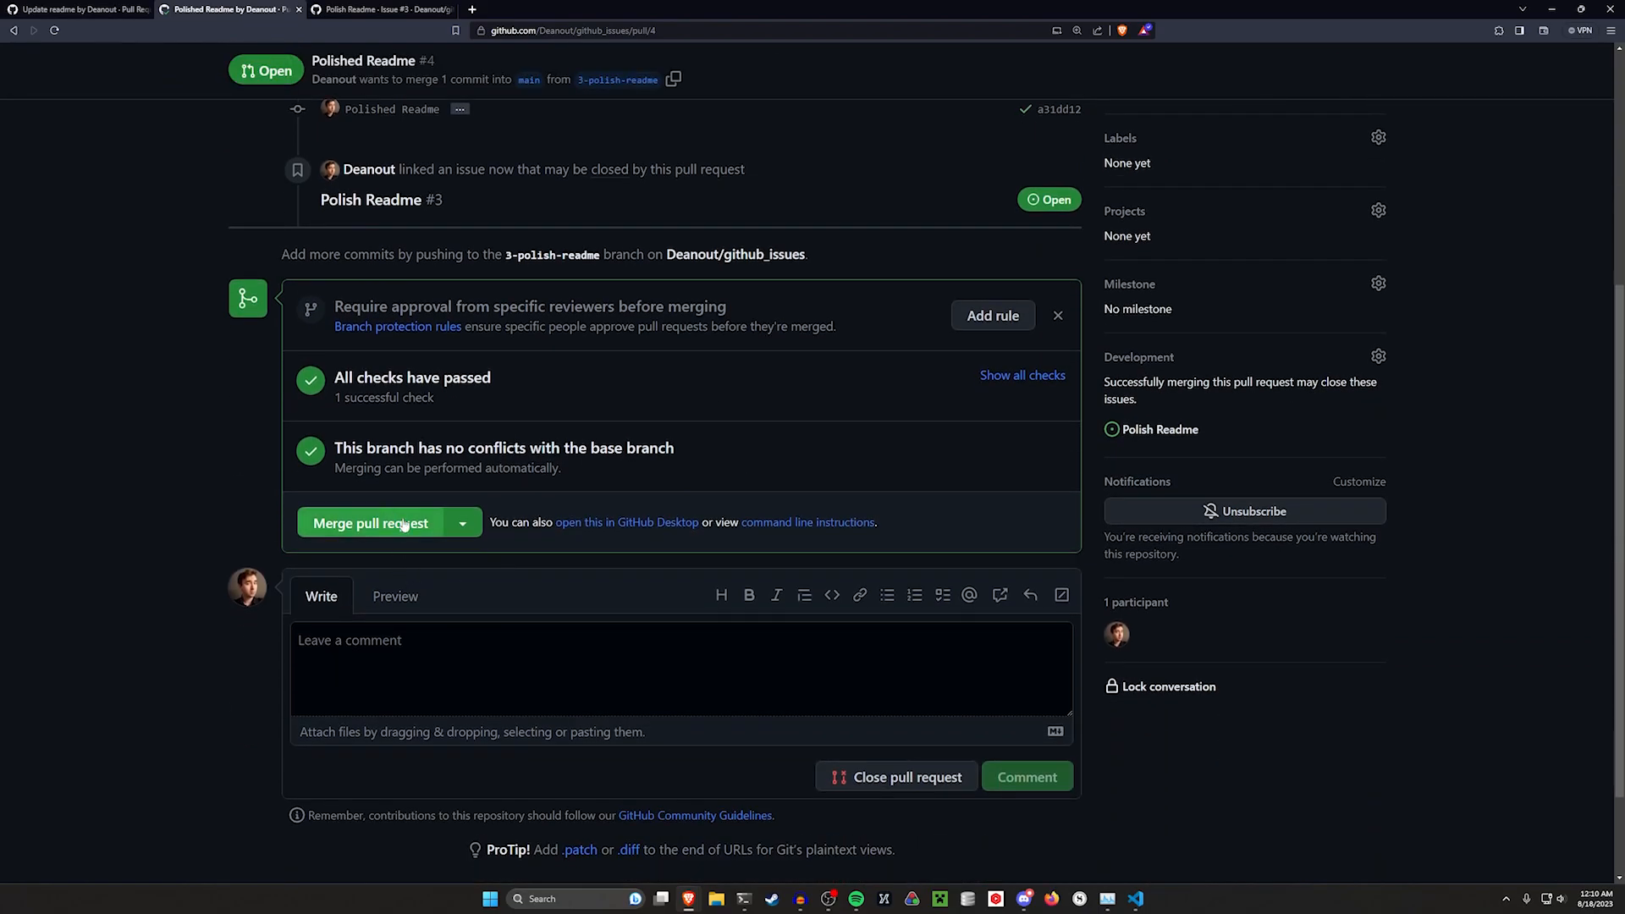
left_click(414, 527)
left_click(366, 477)
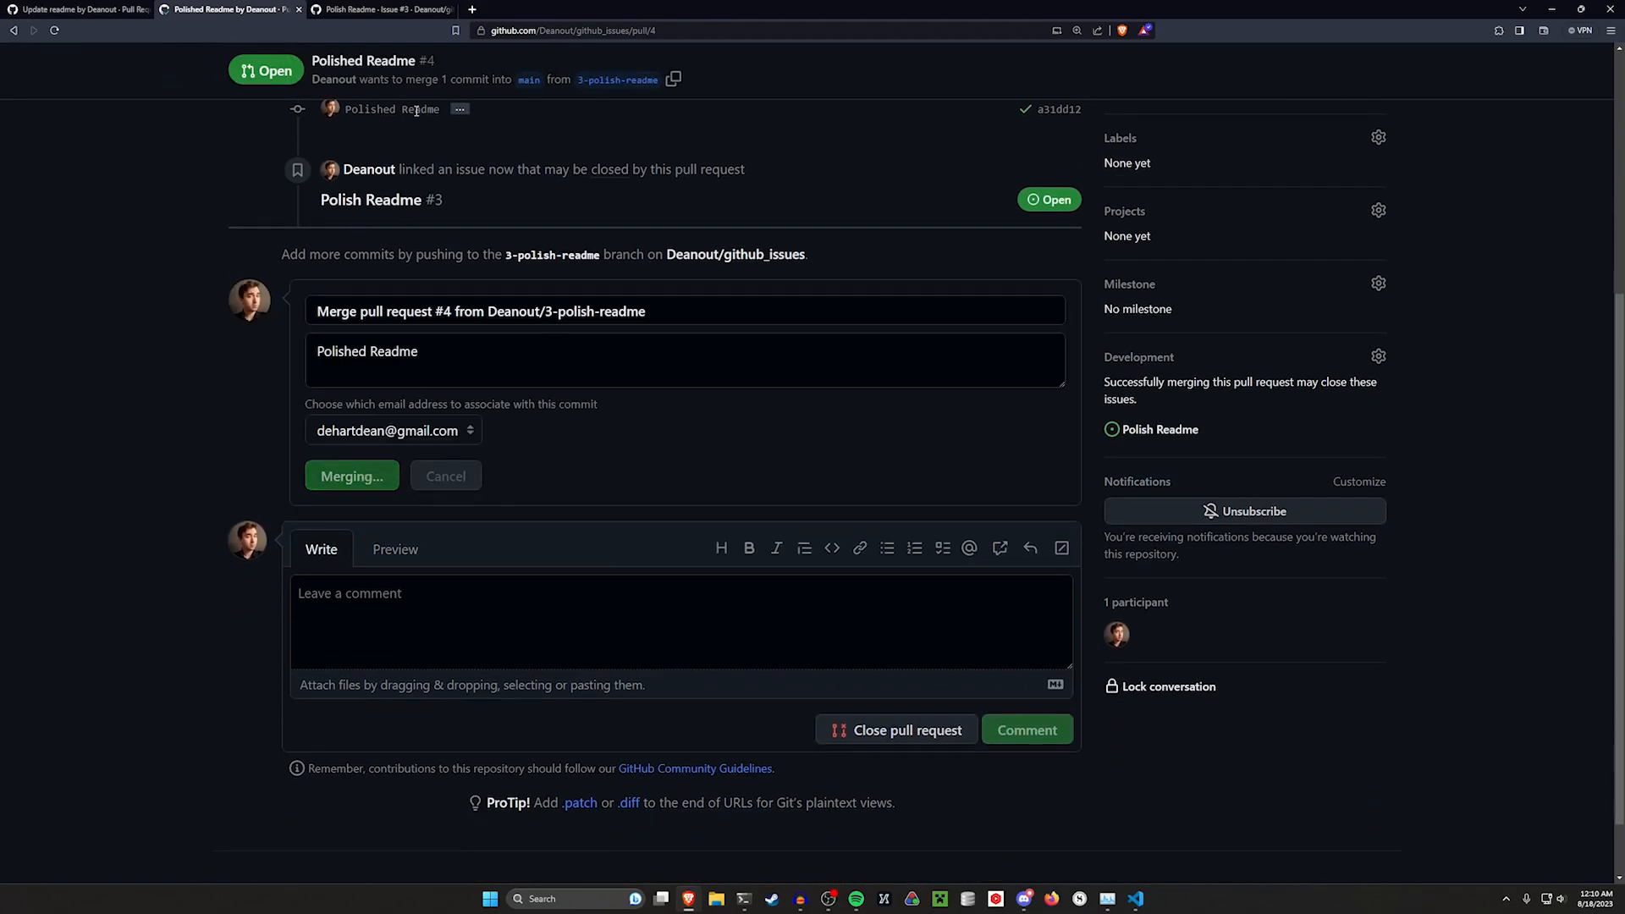
Check the Polish Readme issue's status after the merge
left_click(399, 8)
left_click_drag(513, 180, 194, 183)
left_click(99, 336)
scroll(613, 599, "down", 1)
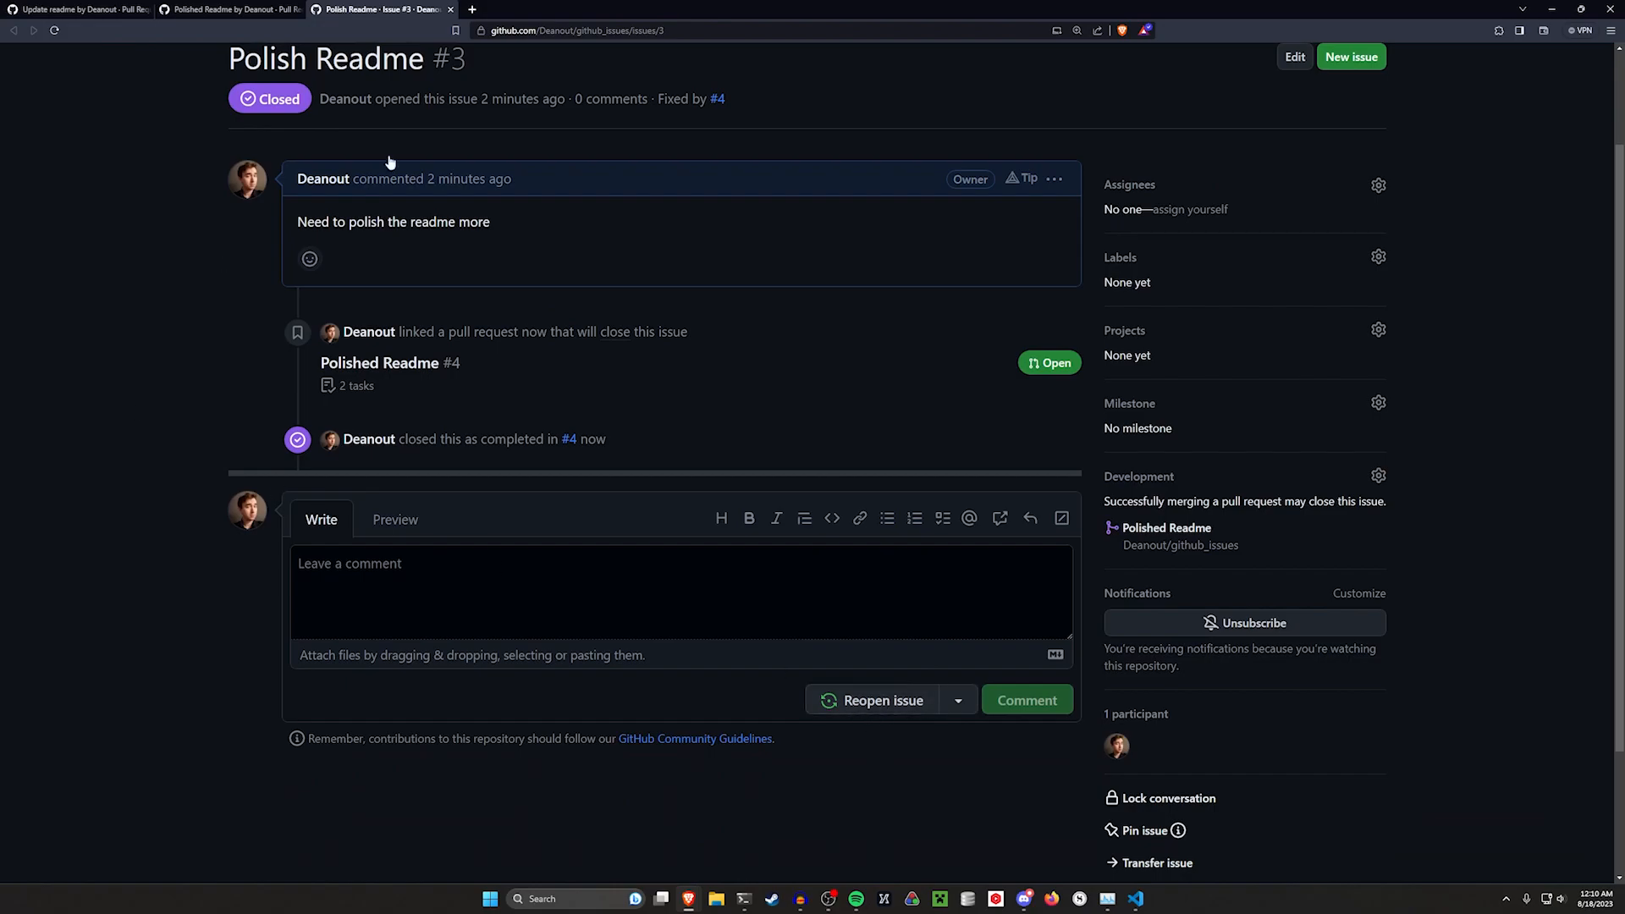
Open the repository's issue list, the Update the Readme issue, and its linked Update readme pull request
key("ctrl+shift+Tab")
key("ctrl+shift+Tab")
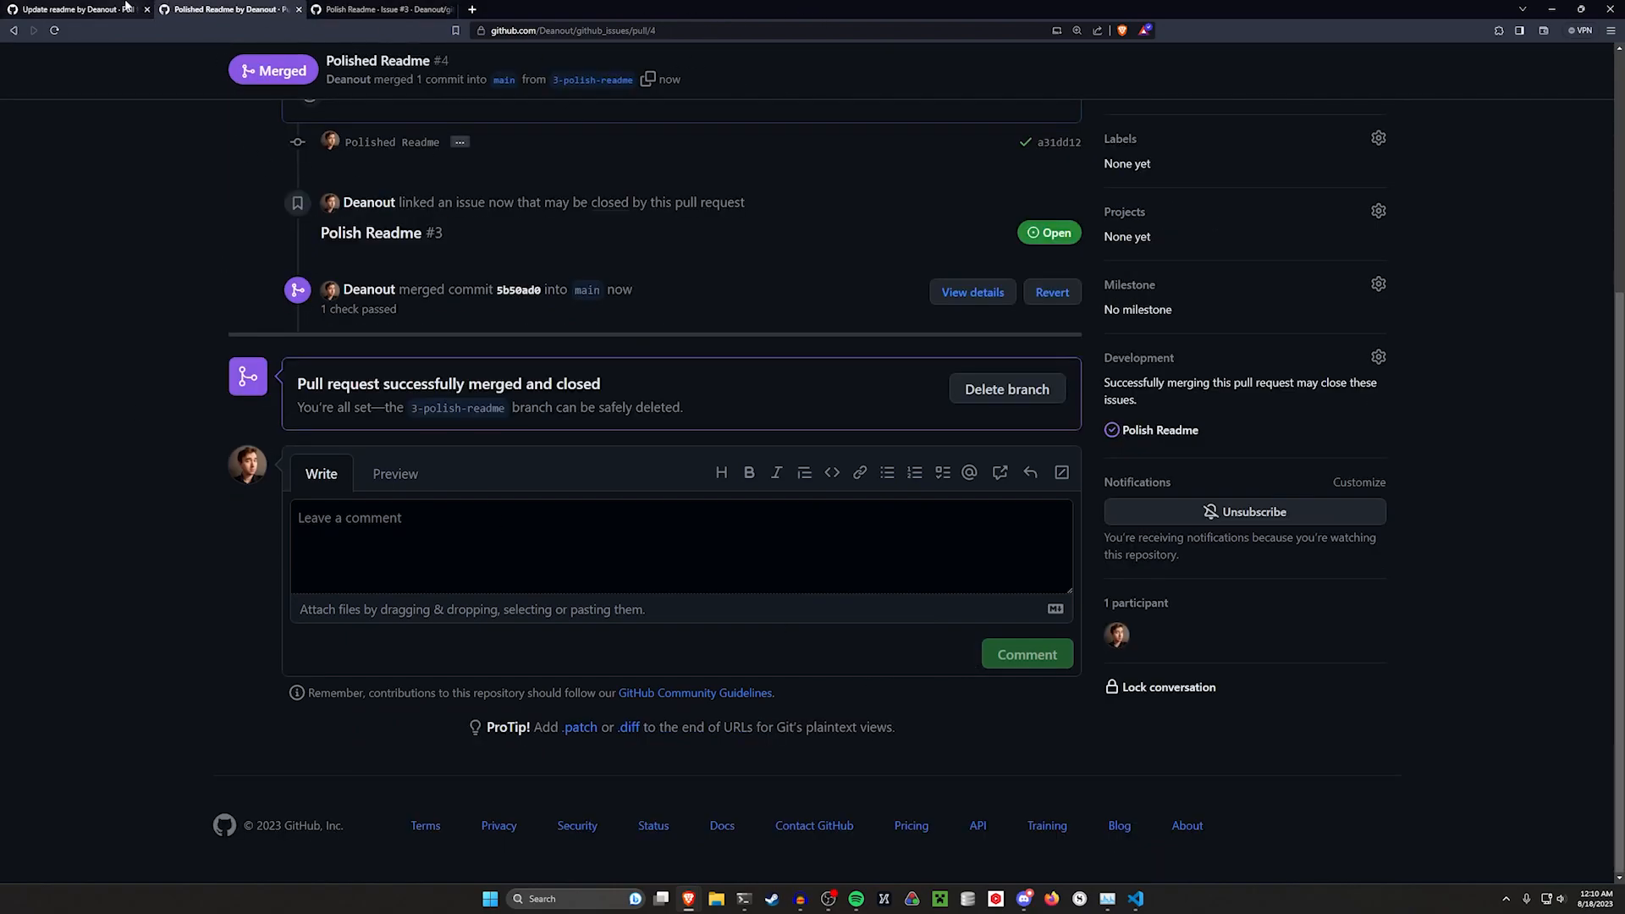
left_click(50, 120)
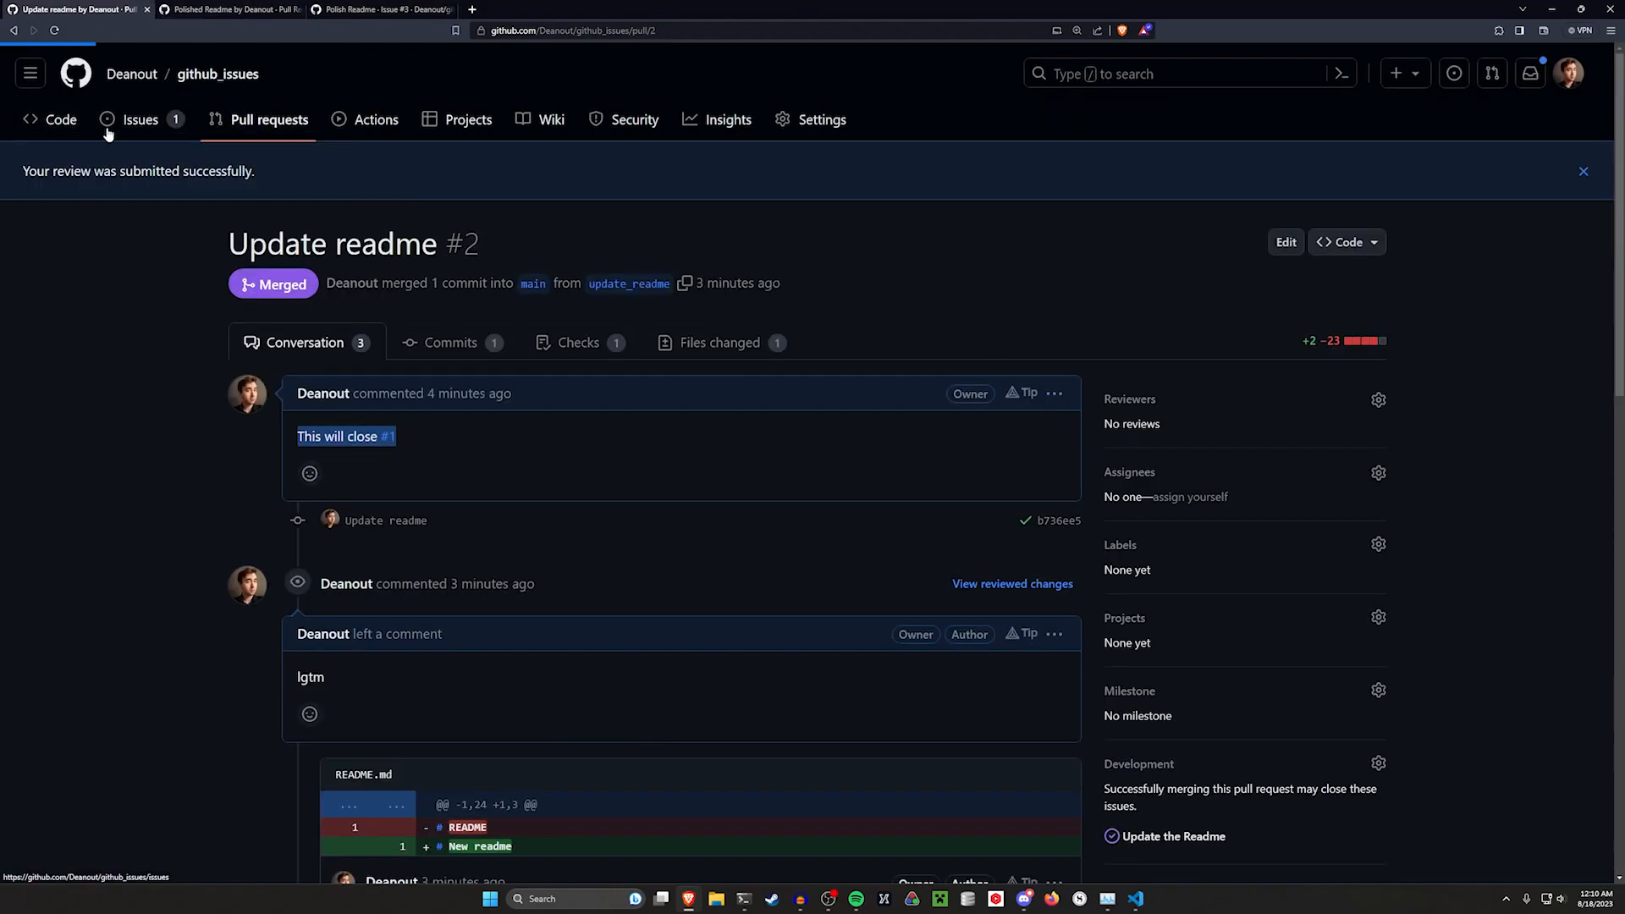
left_click(138, 119)
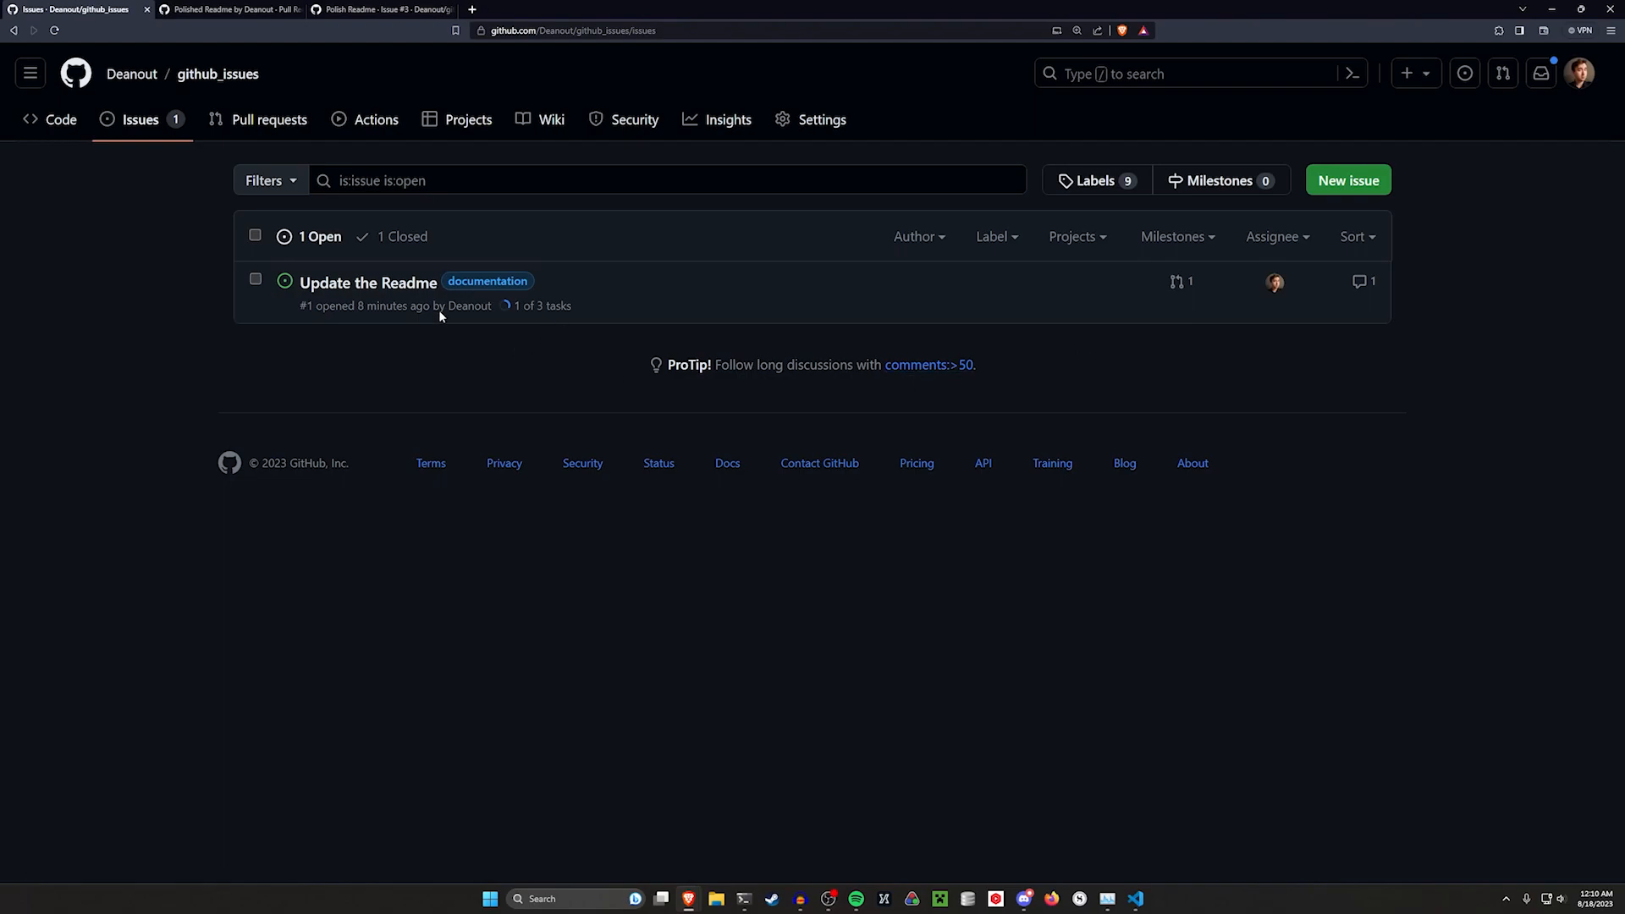
left_click(407, 290)
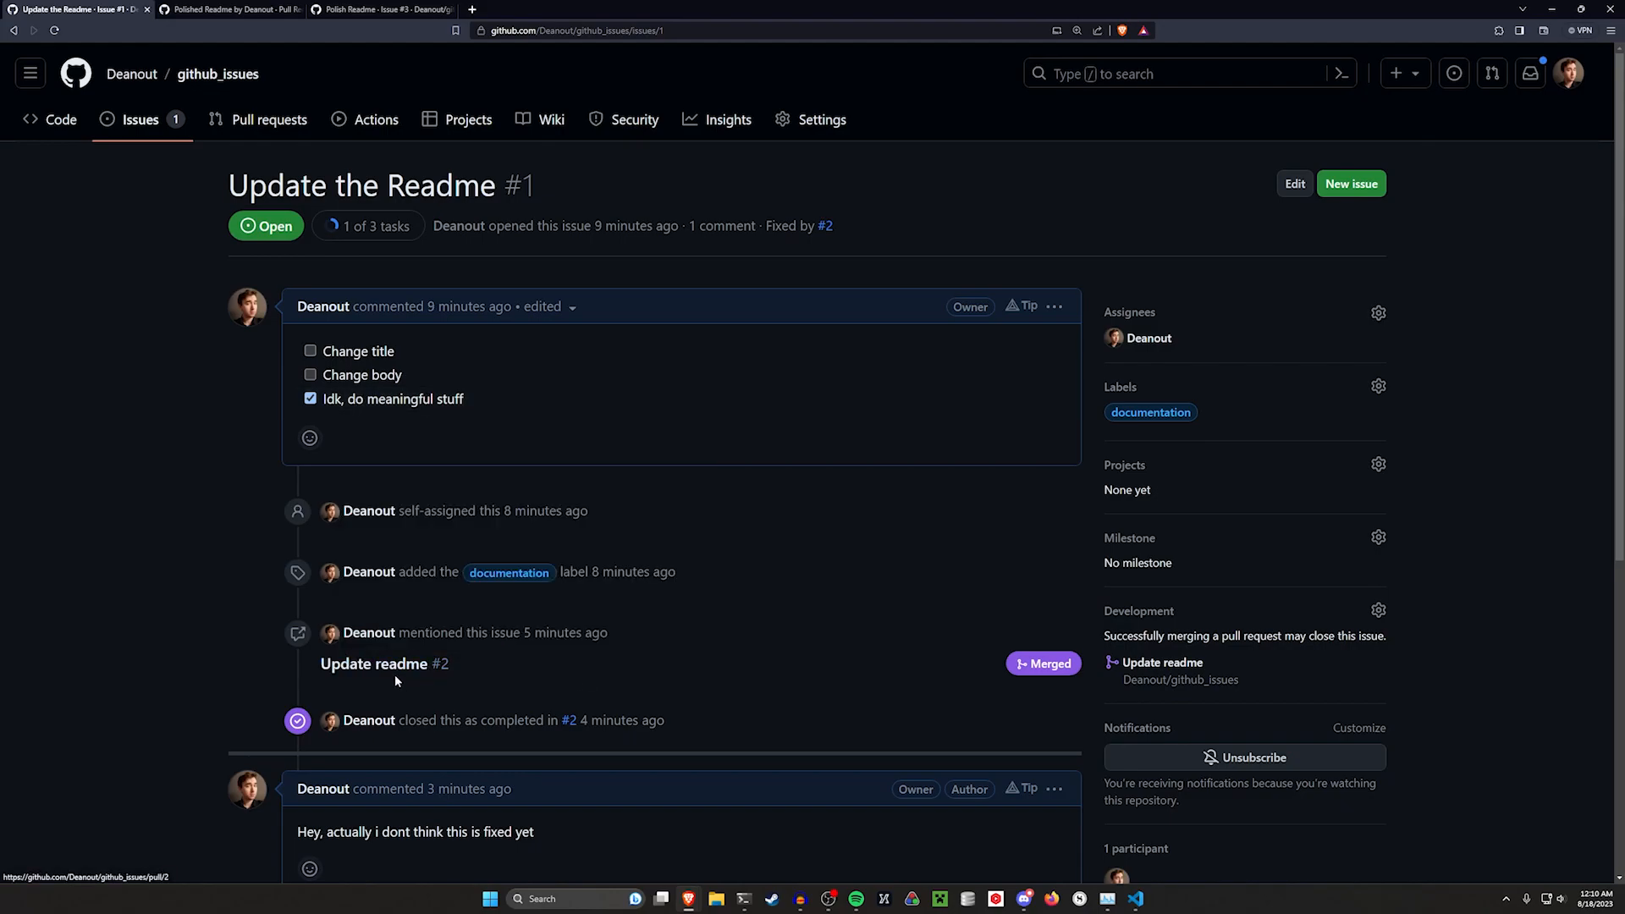
left_click_drag(505, 647, 376, 625)
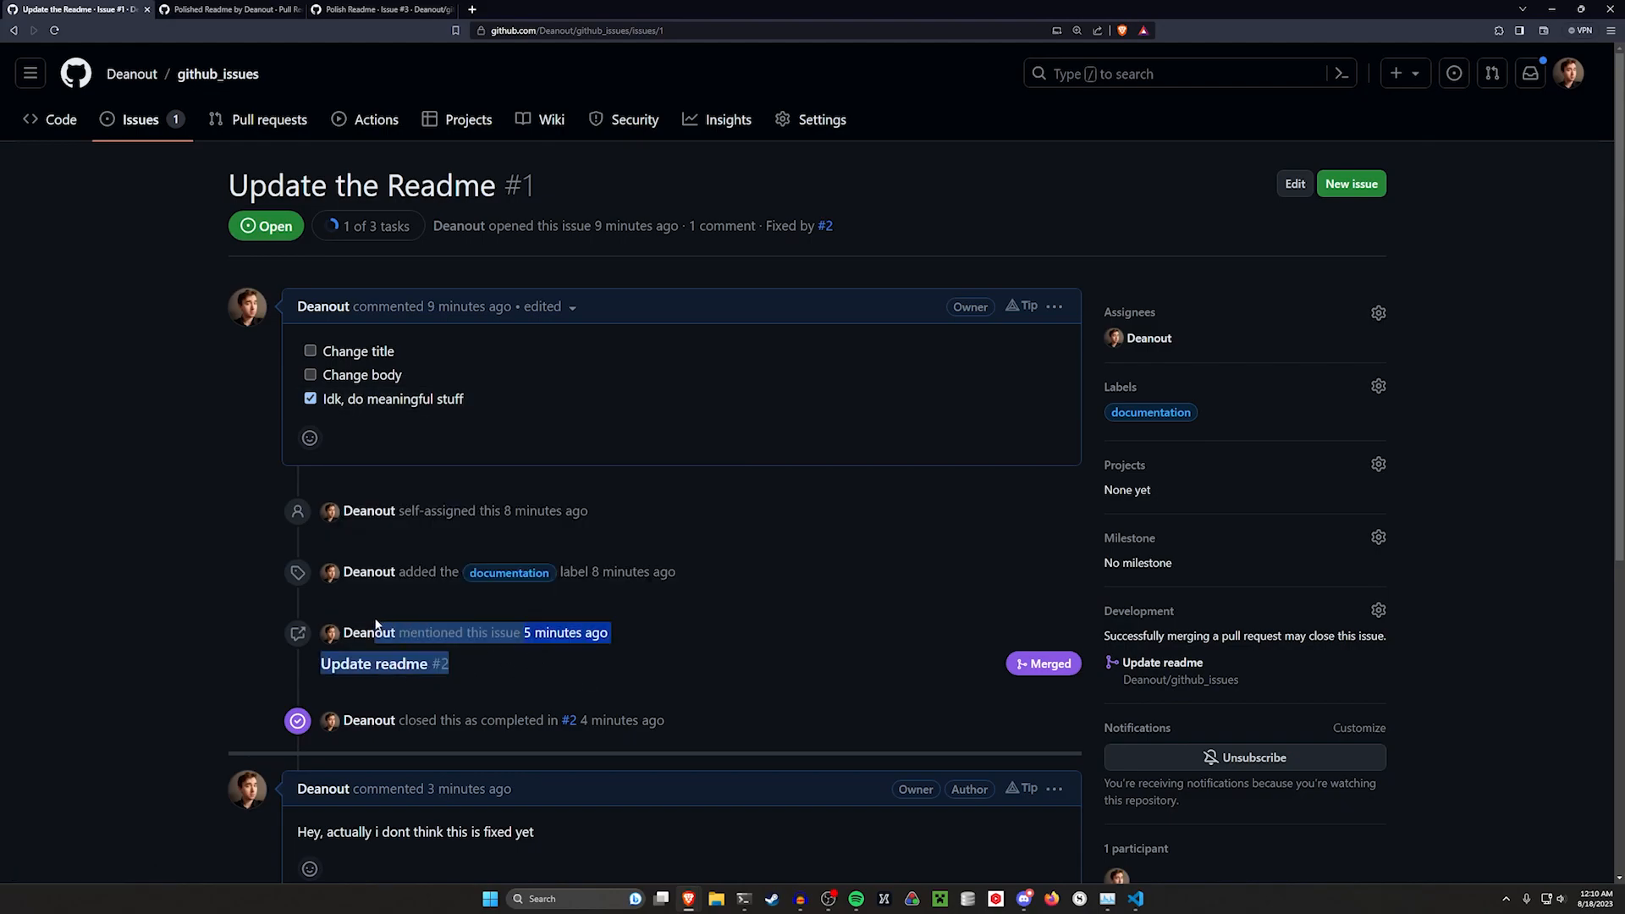
left_click(398, 664)
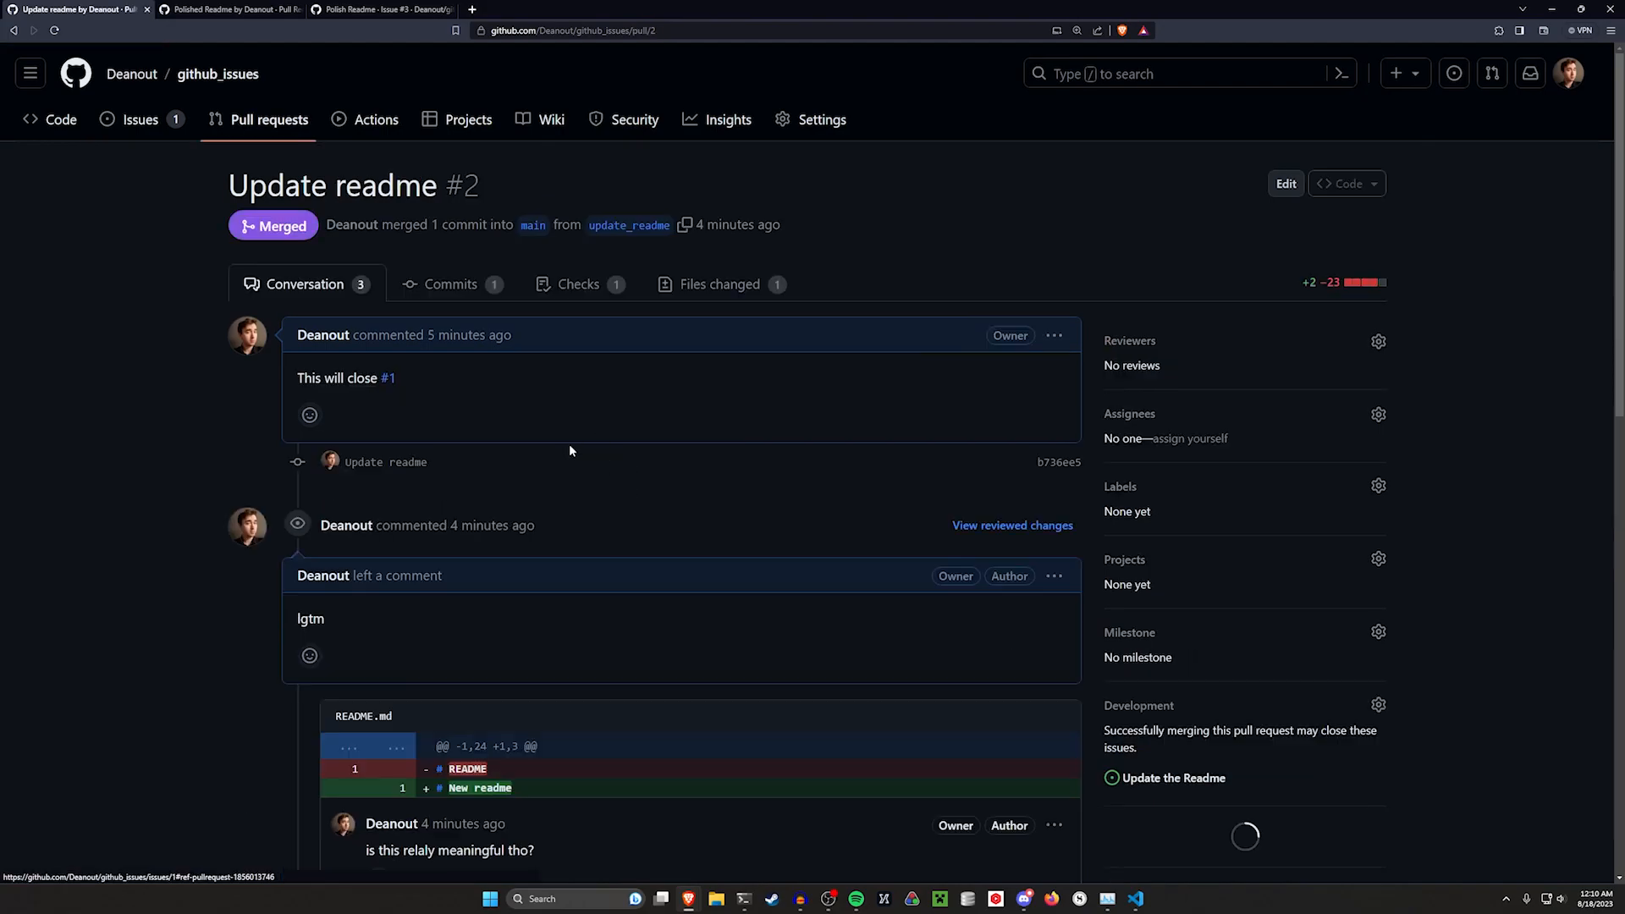
Review the Update readme pull request's changed files and go back to the Update the Readme issue
scroll(704, 358, "down", 2)
left_click(720, 158)
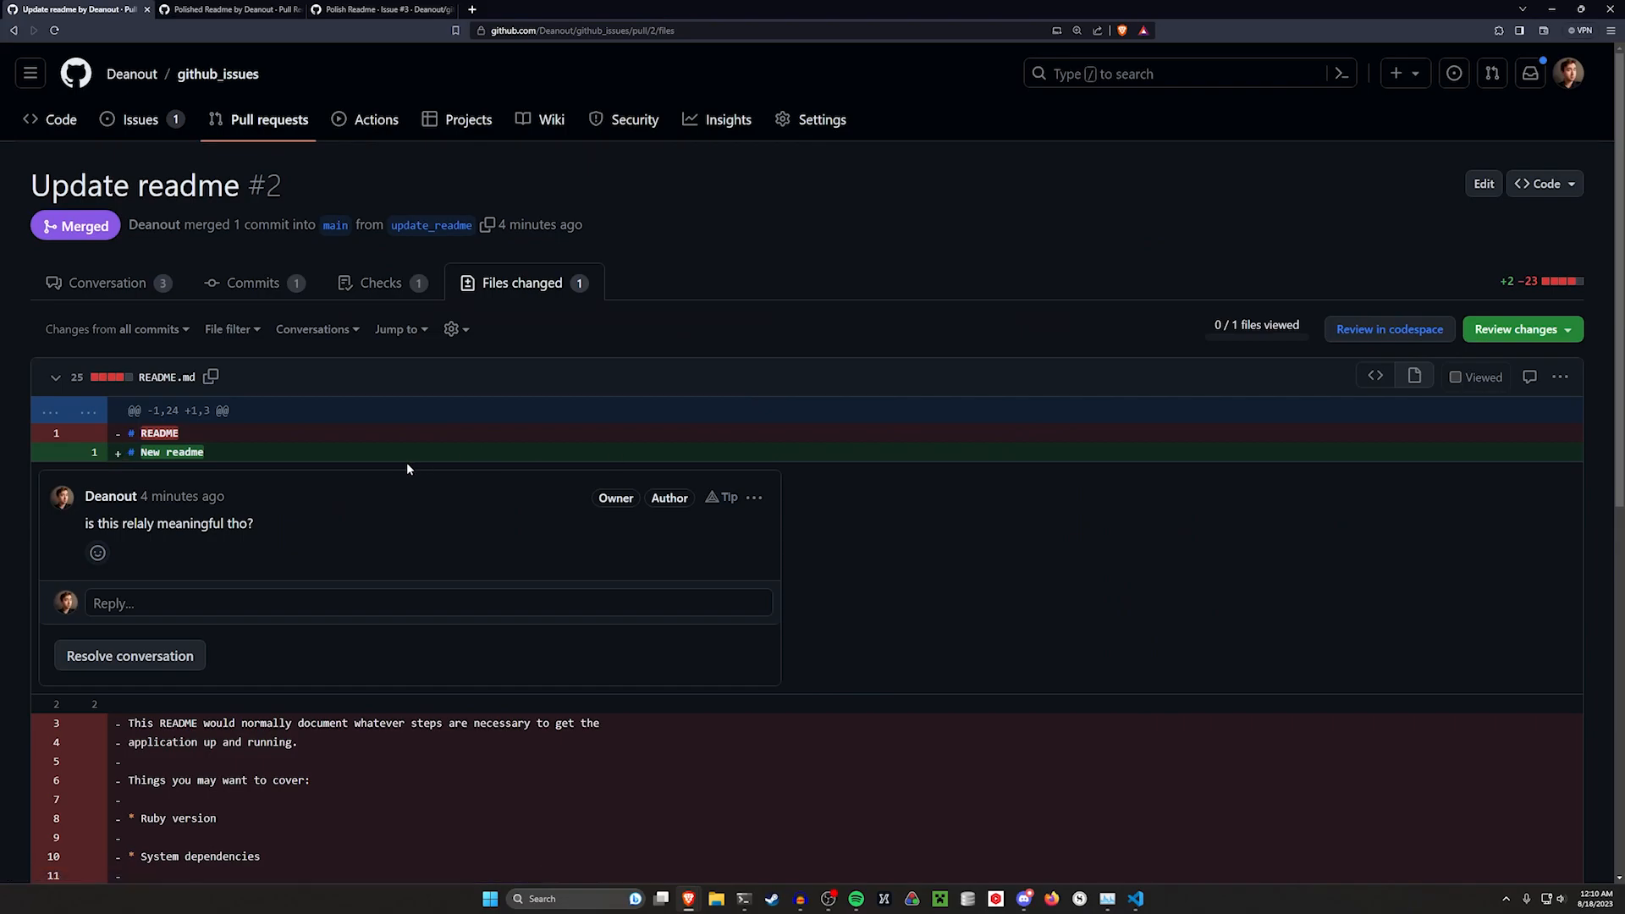
key("alt+Left")
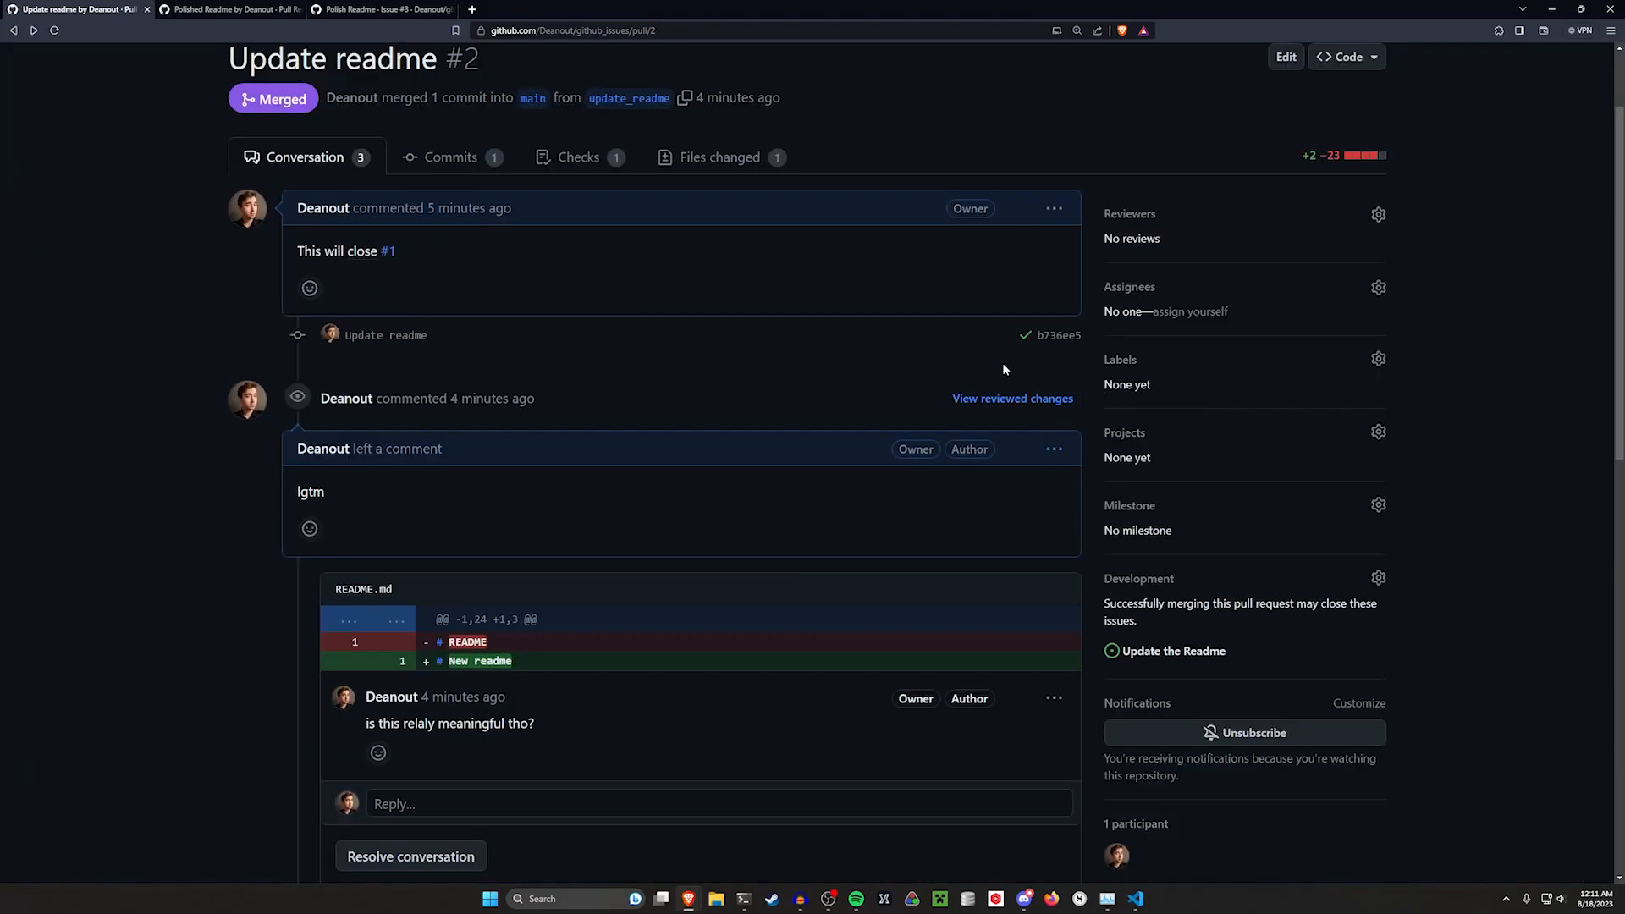
key("alt+Left")
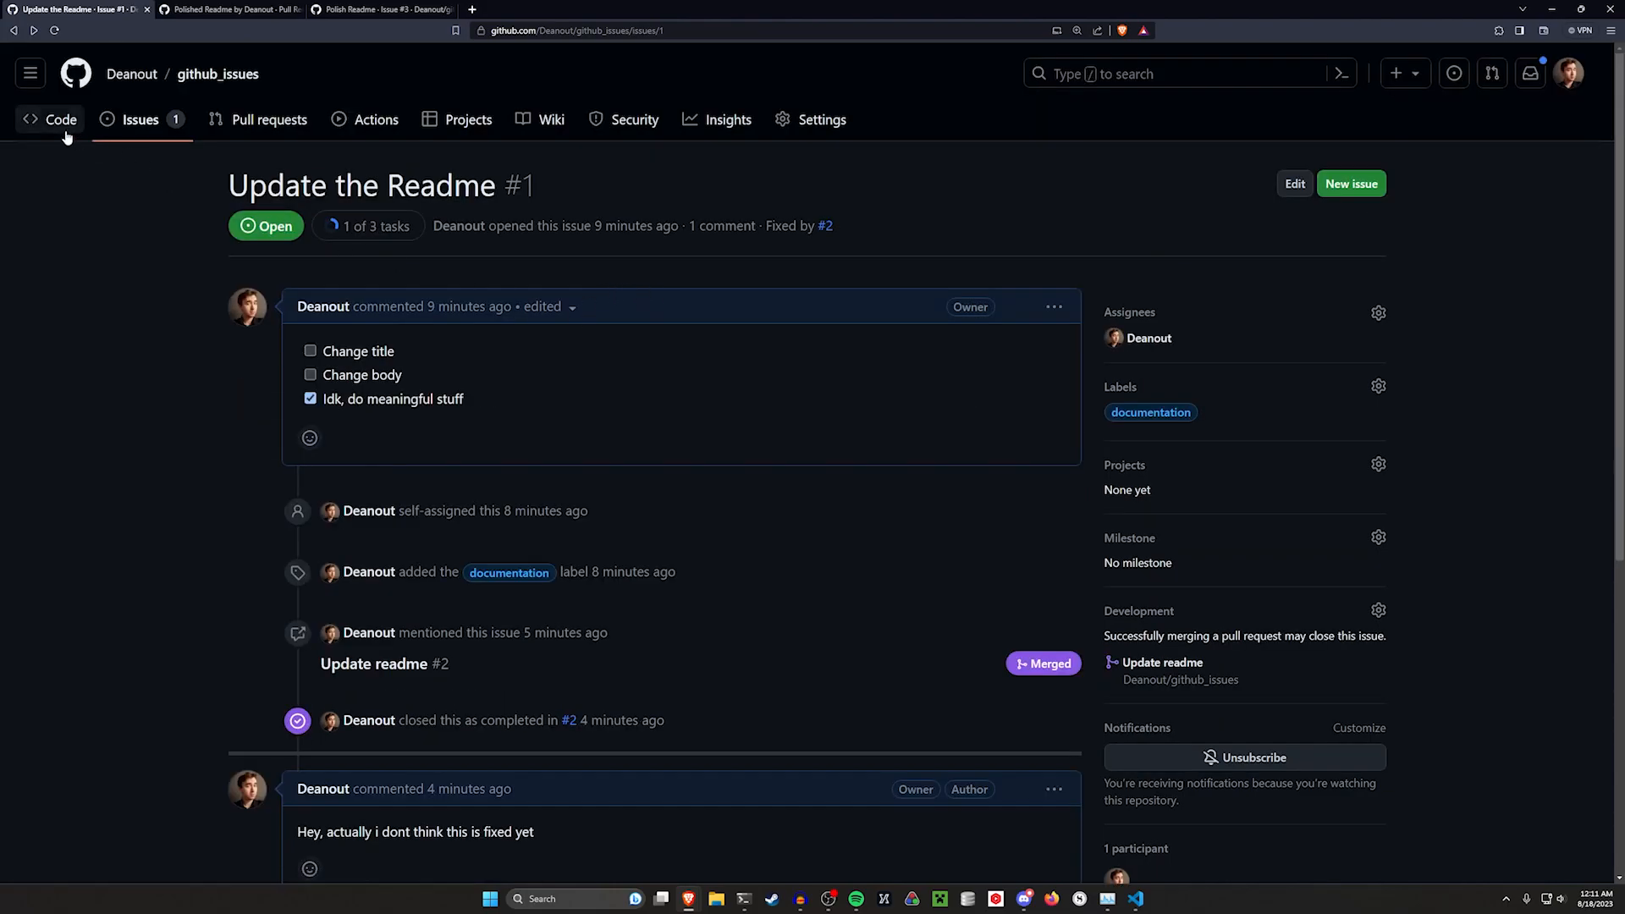
Open the Update the Readme issue from the repository's issue list and tick its Change body and Change title tasks
left_click(61, 125)
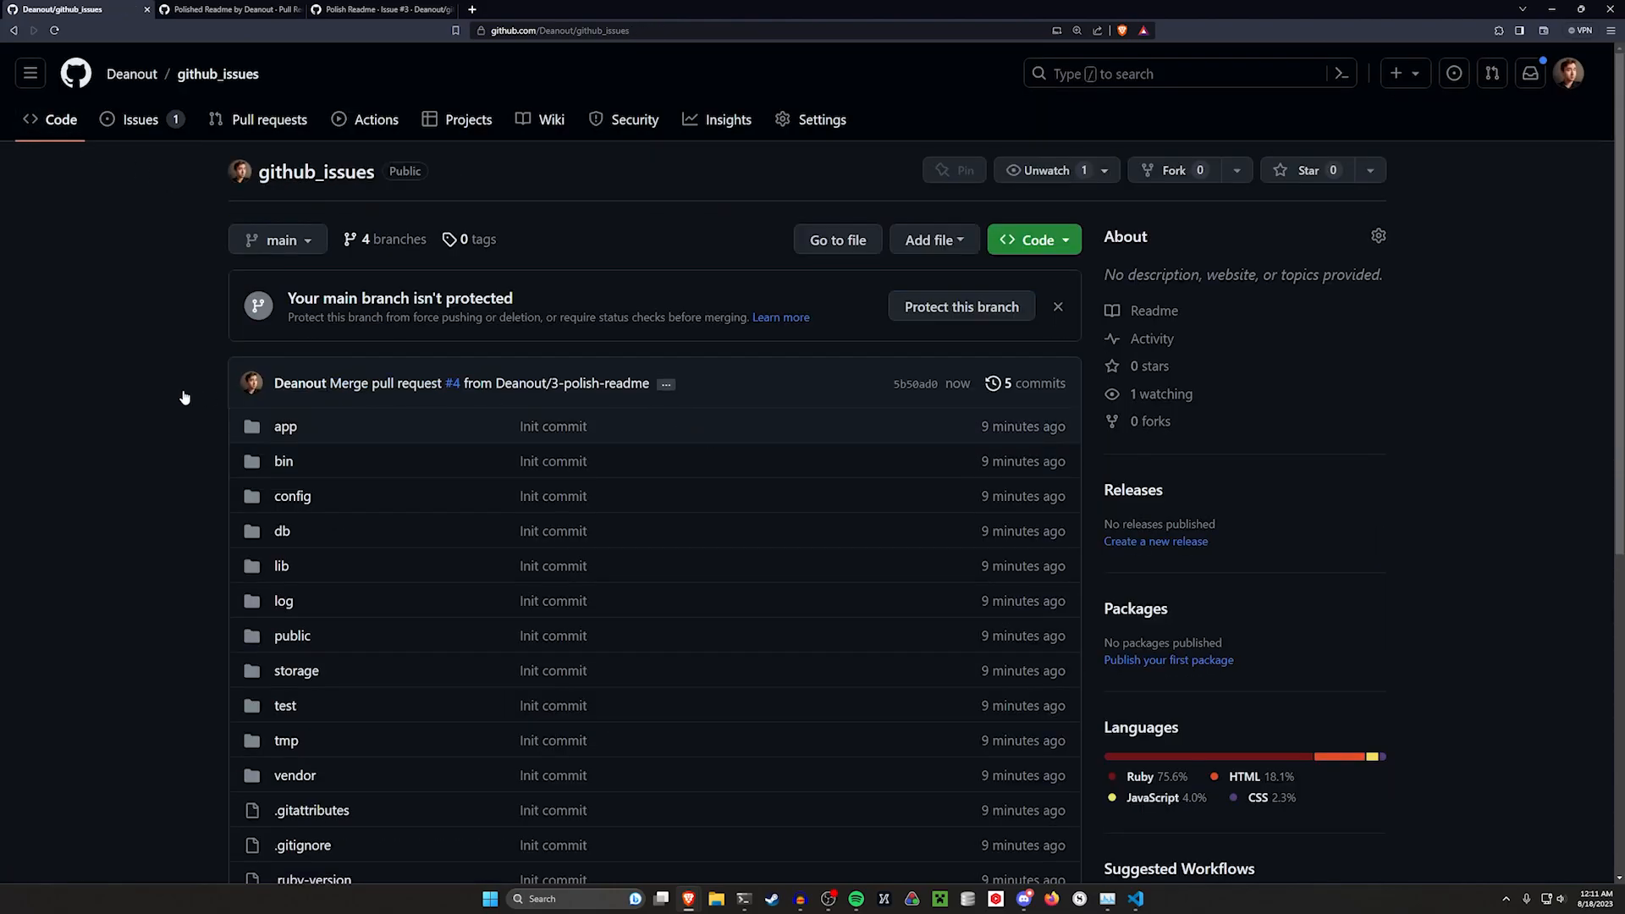
left_click(141, 119)
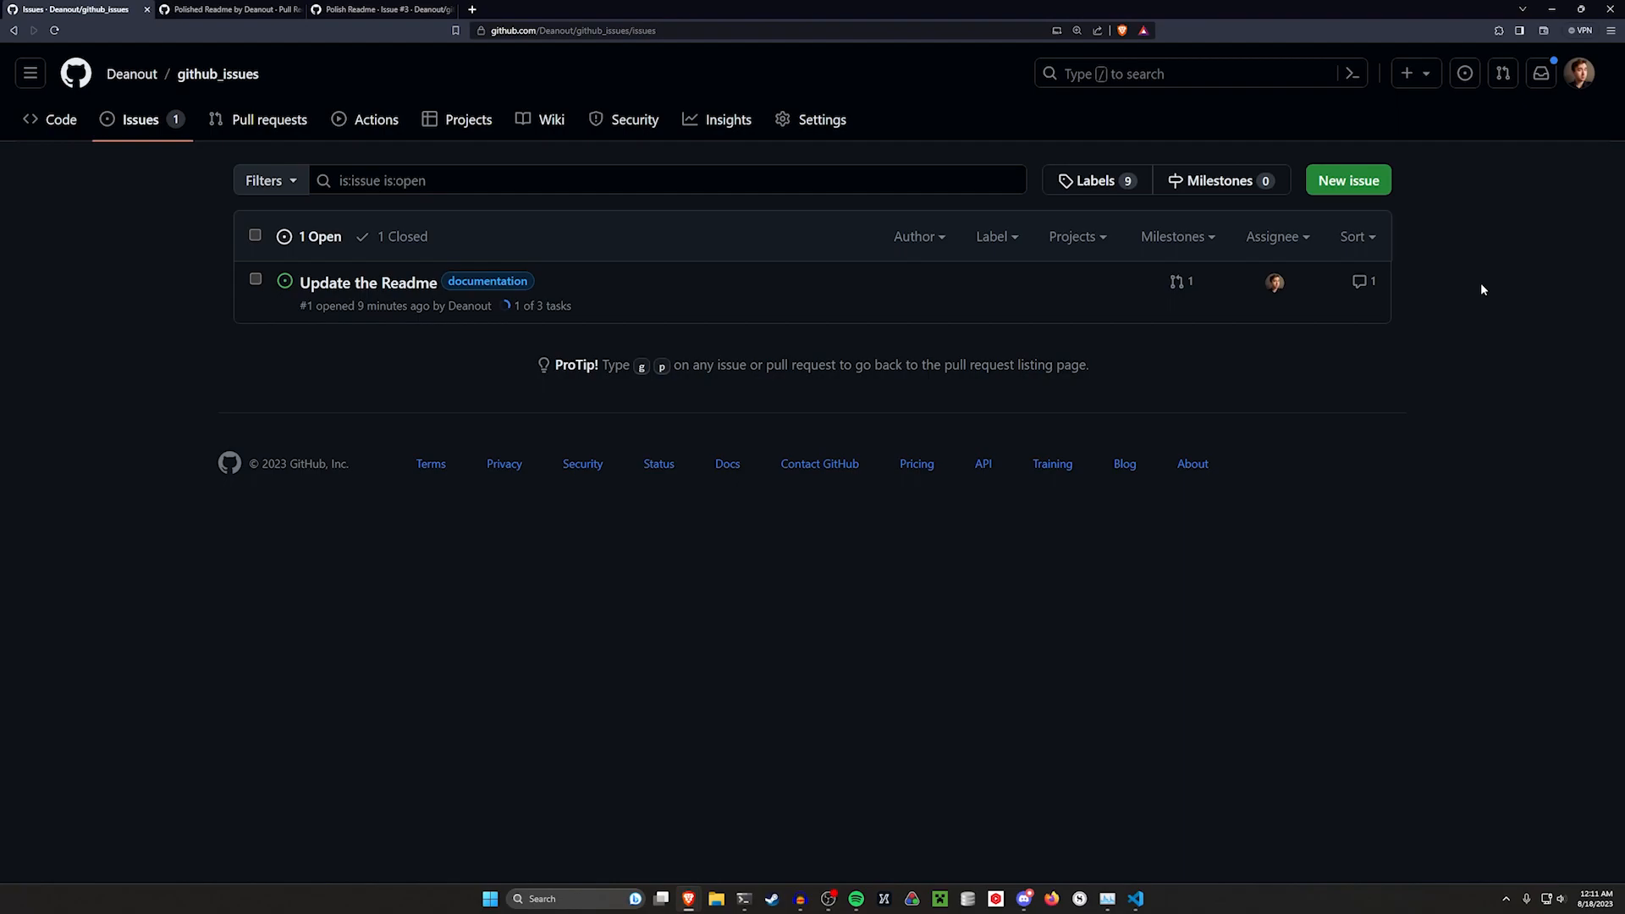
left_click(412, 285)
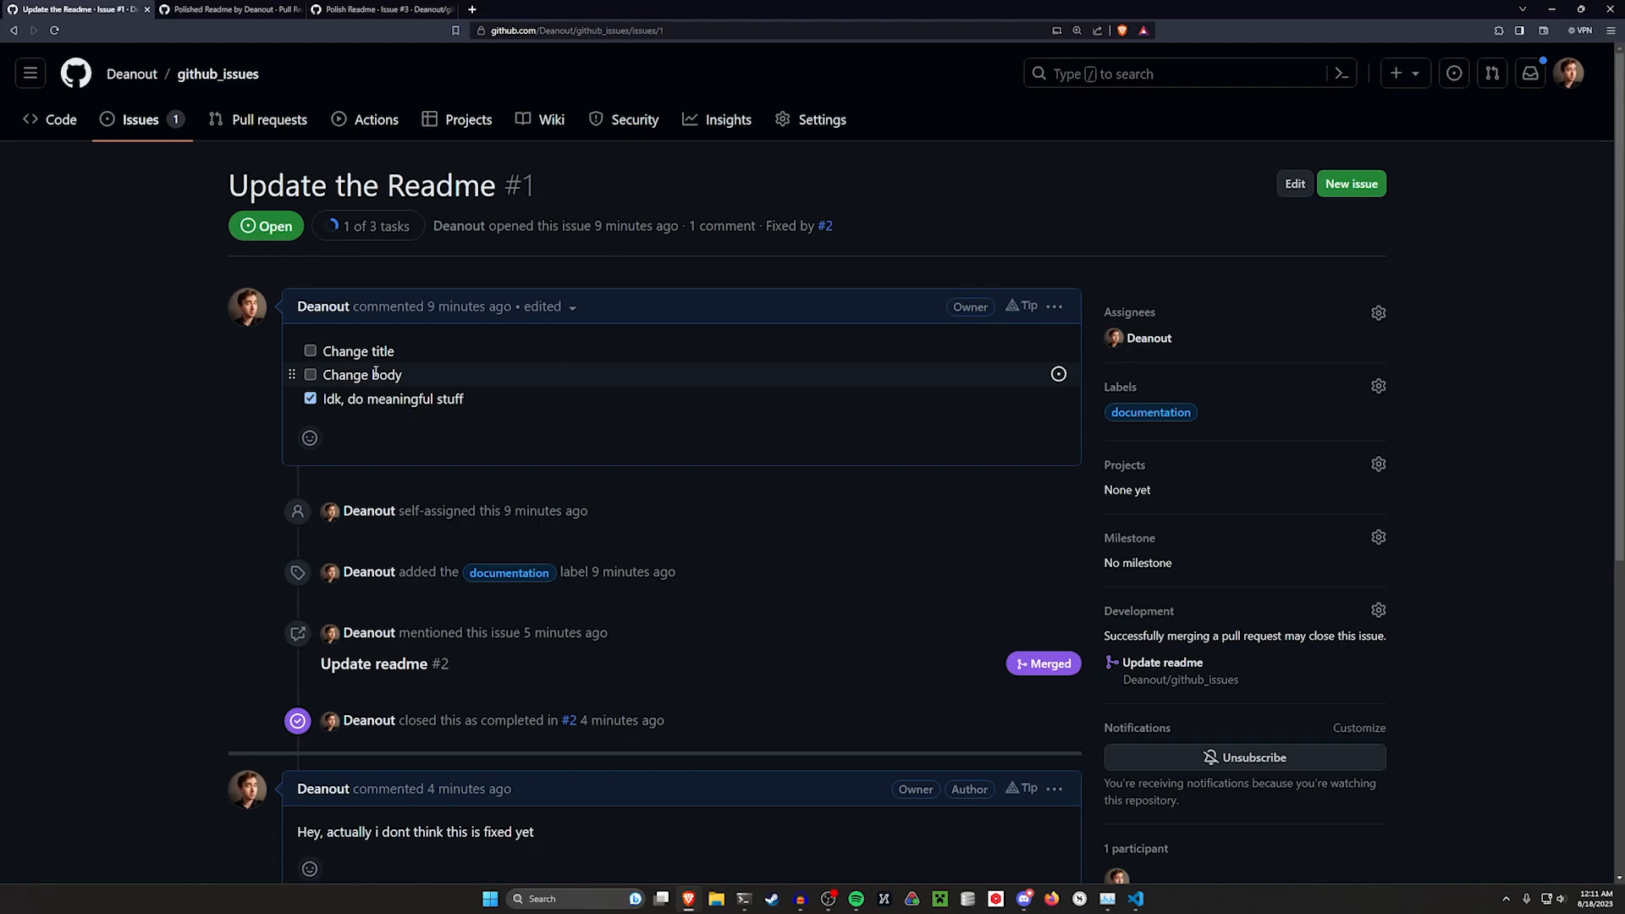
left_click(310, 374)
left_click(310, 350)
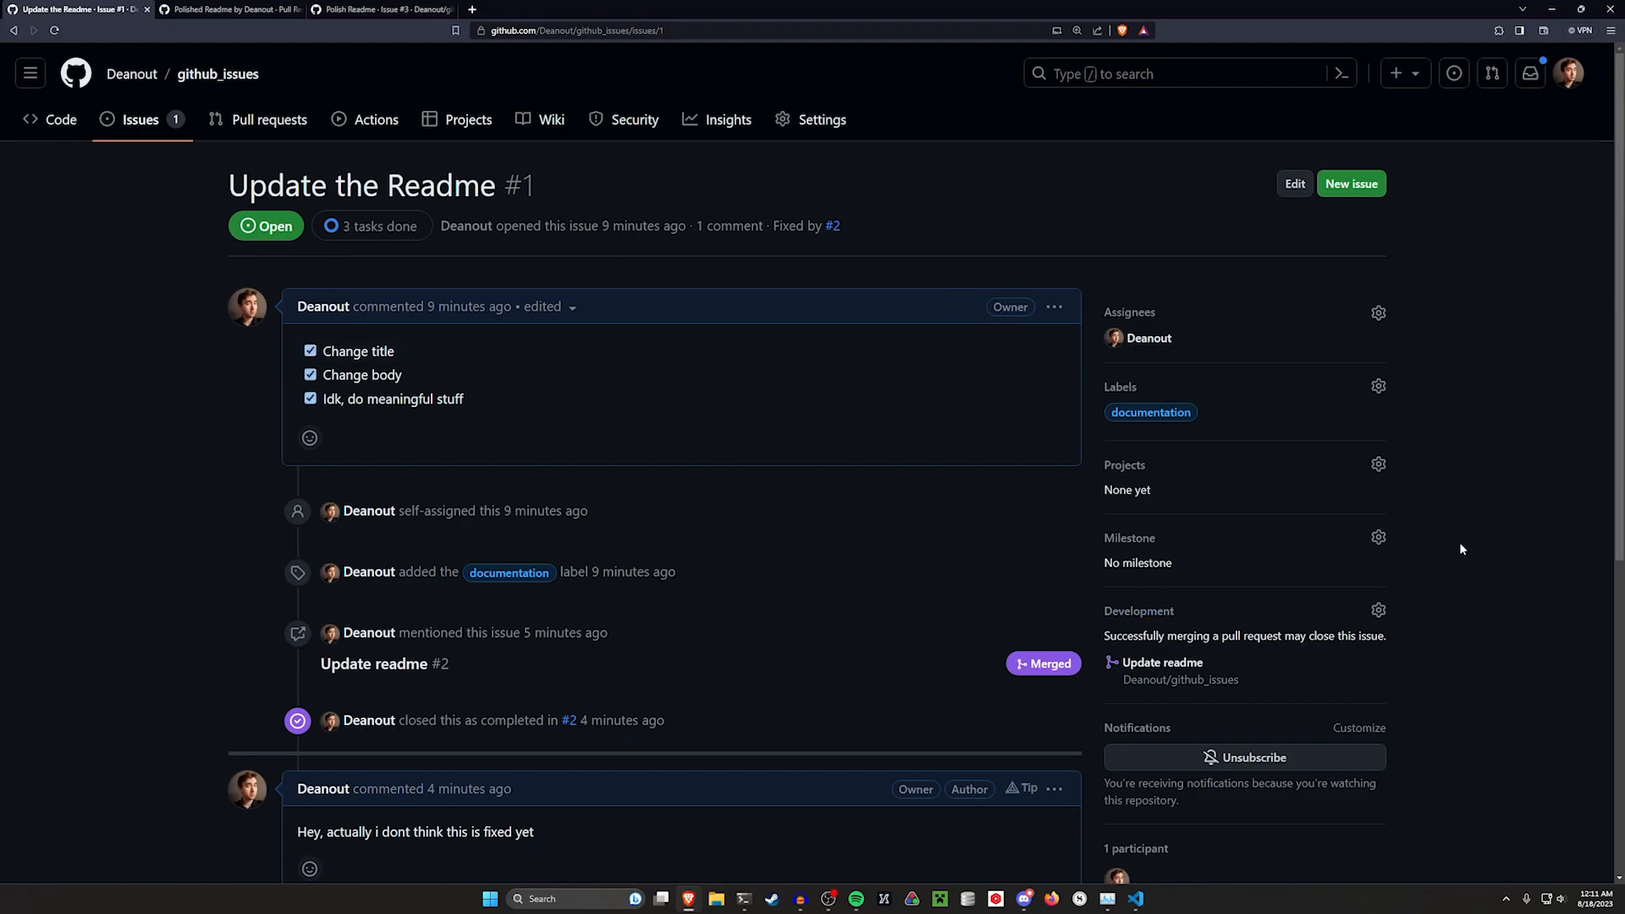